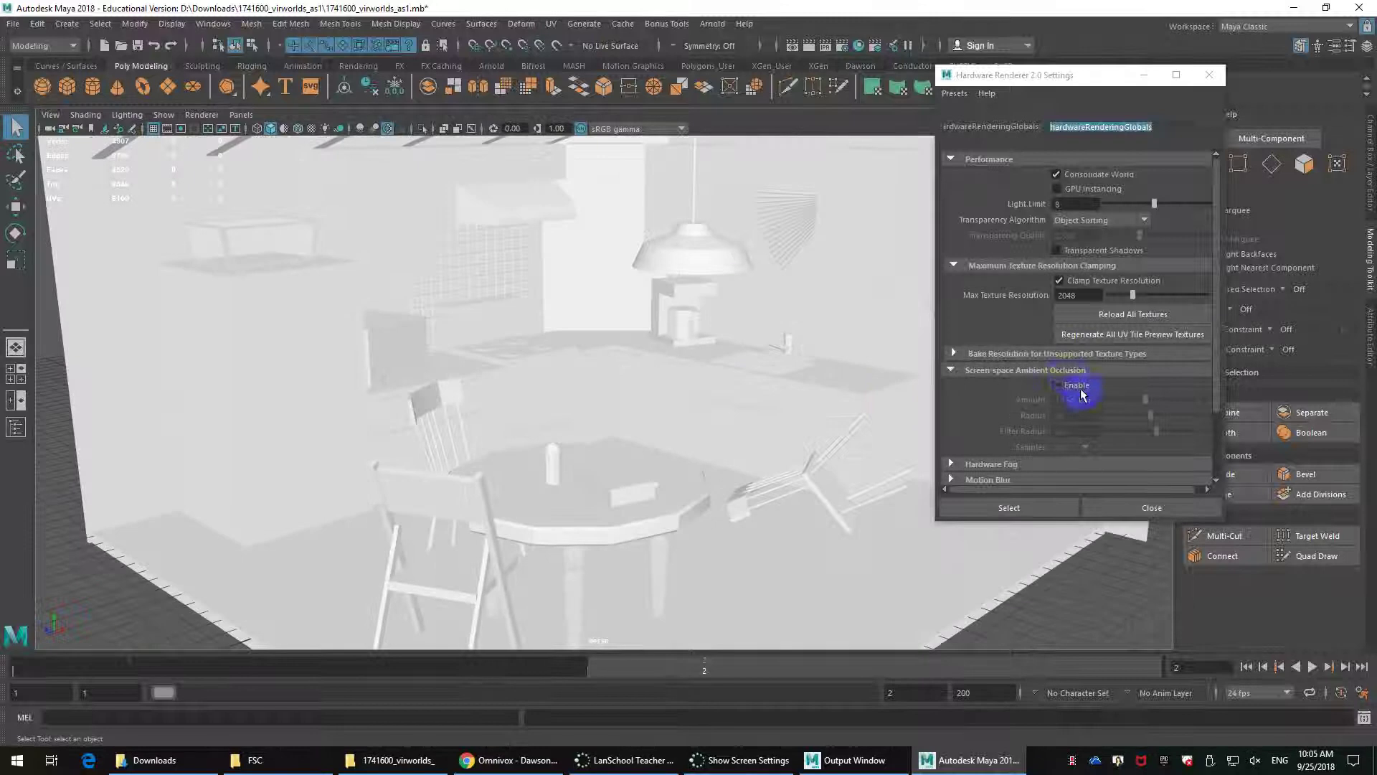
Disable Smooth Wireframe and Multisampling Anti-aliasing in the Hardware Renderer 2.0 settings and close the window.
scroll(1085, 396, down, 2)
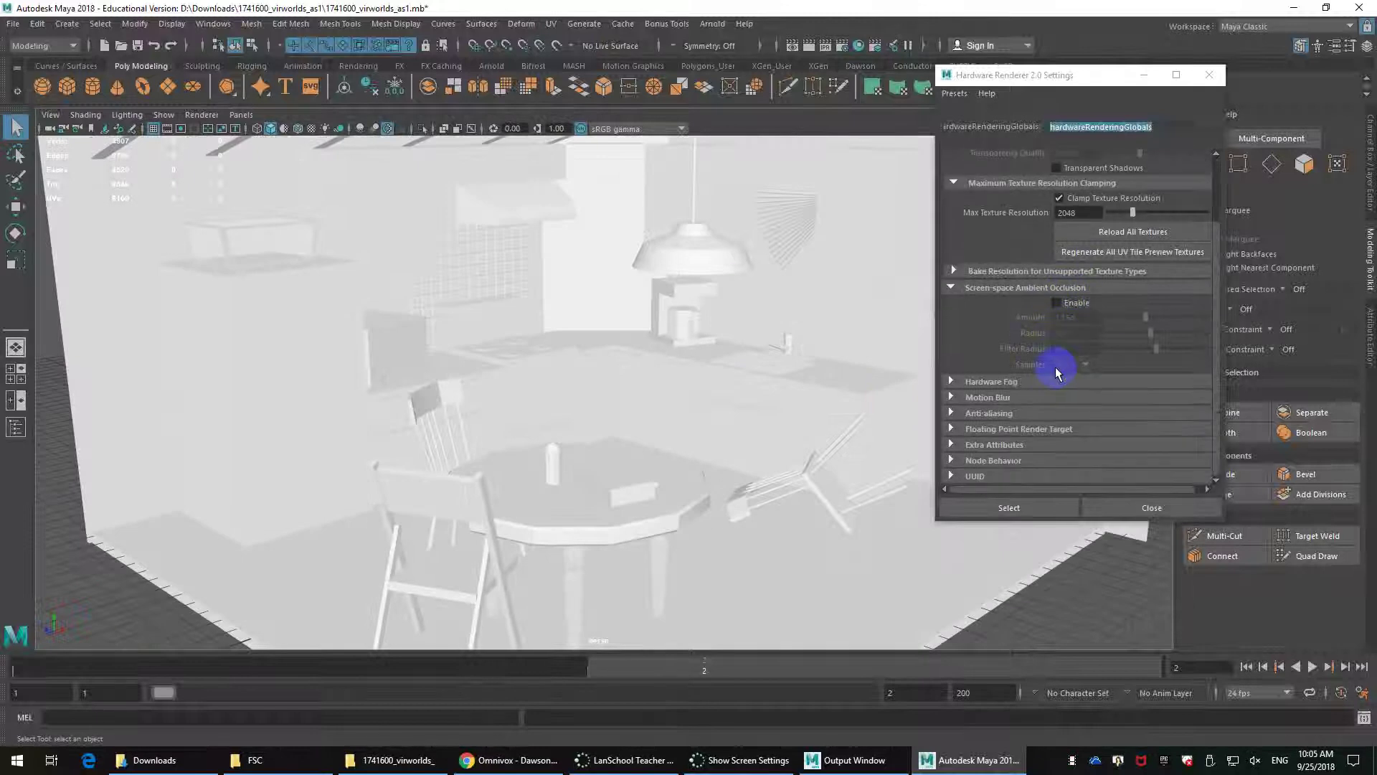
click(1011, 414)
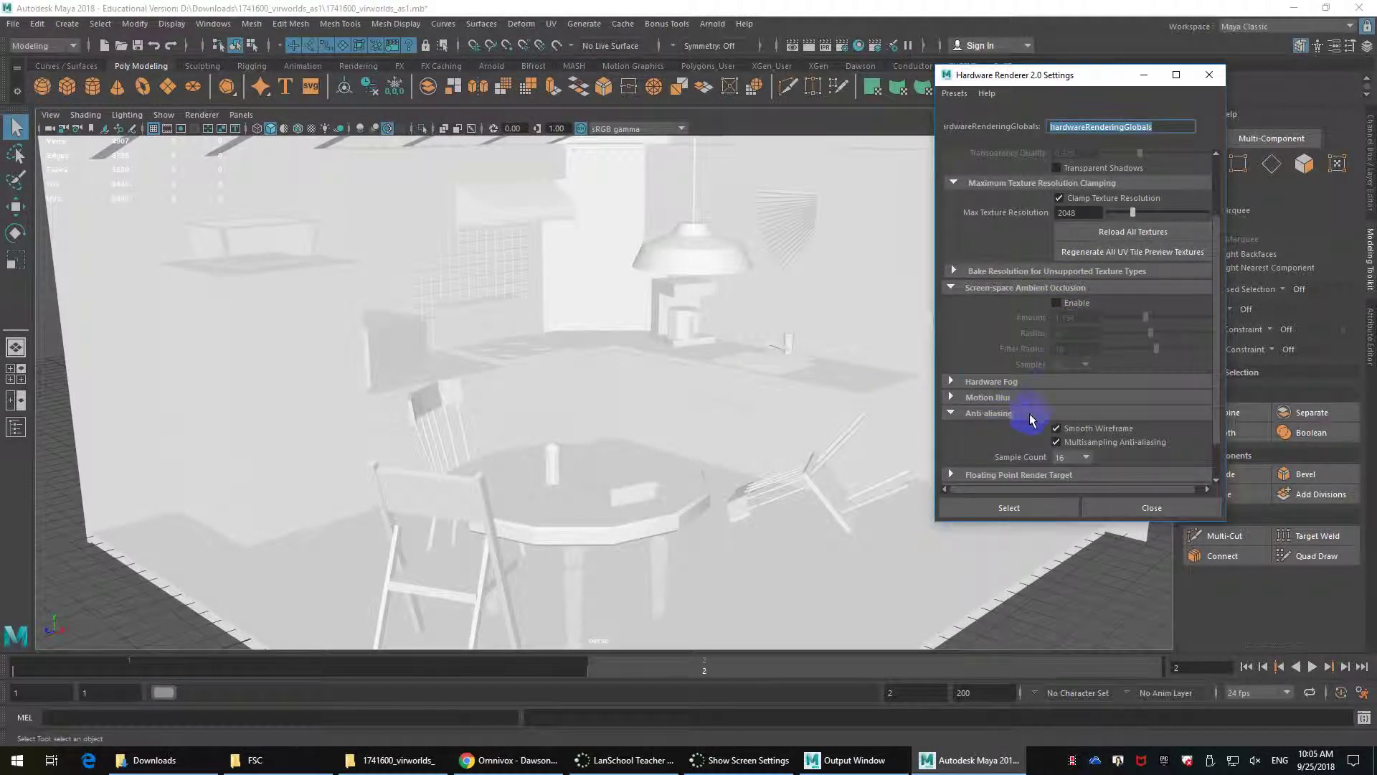
click(1061, 430)
click(1063, 445)
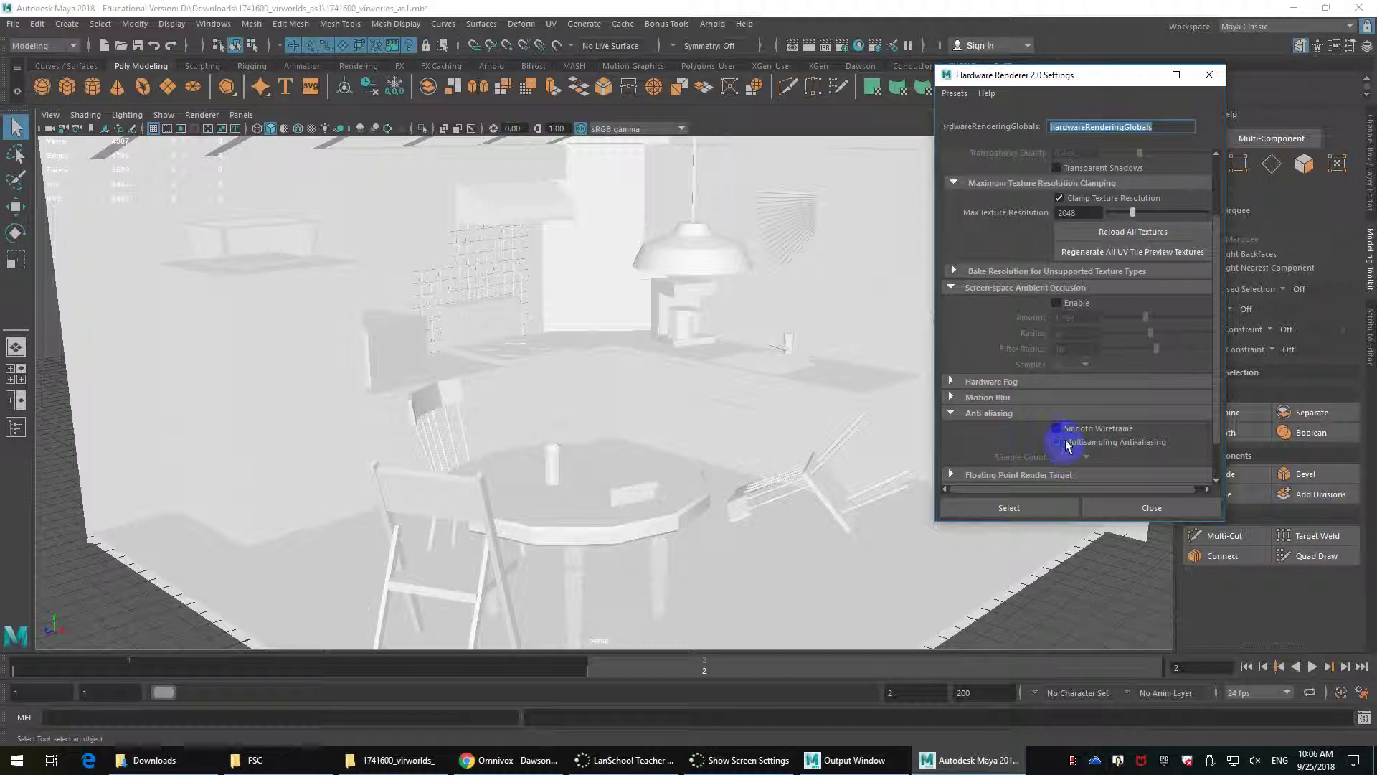
click(1211, 76)
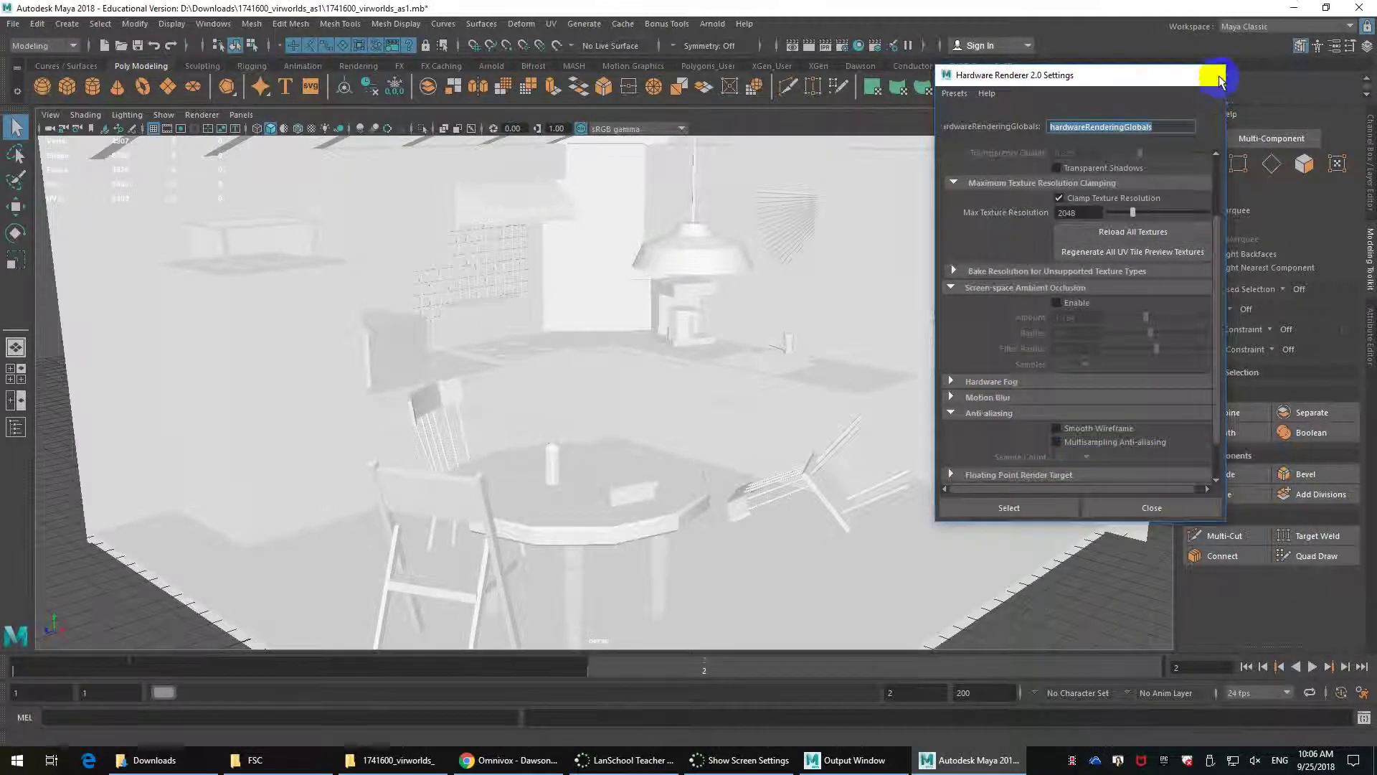
Select all objects in the kitchen scene and show the attributes of their lambert1 material.
alt+drag(686, 400, 733, 442)
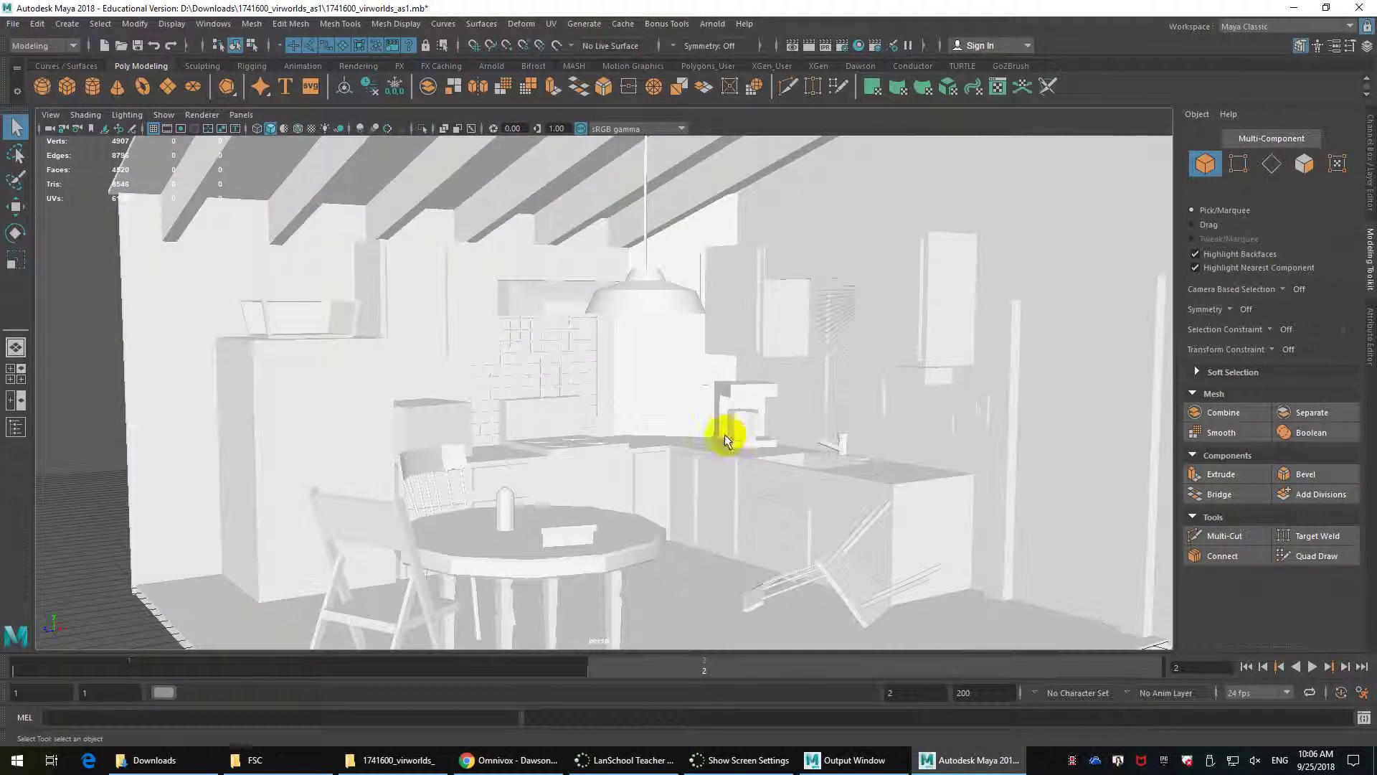
scroll(889, 272, down, 3)
alt+drag(889, 272, 885, 310)
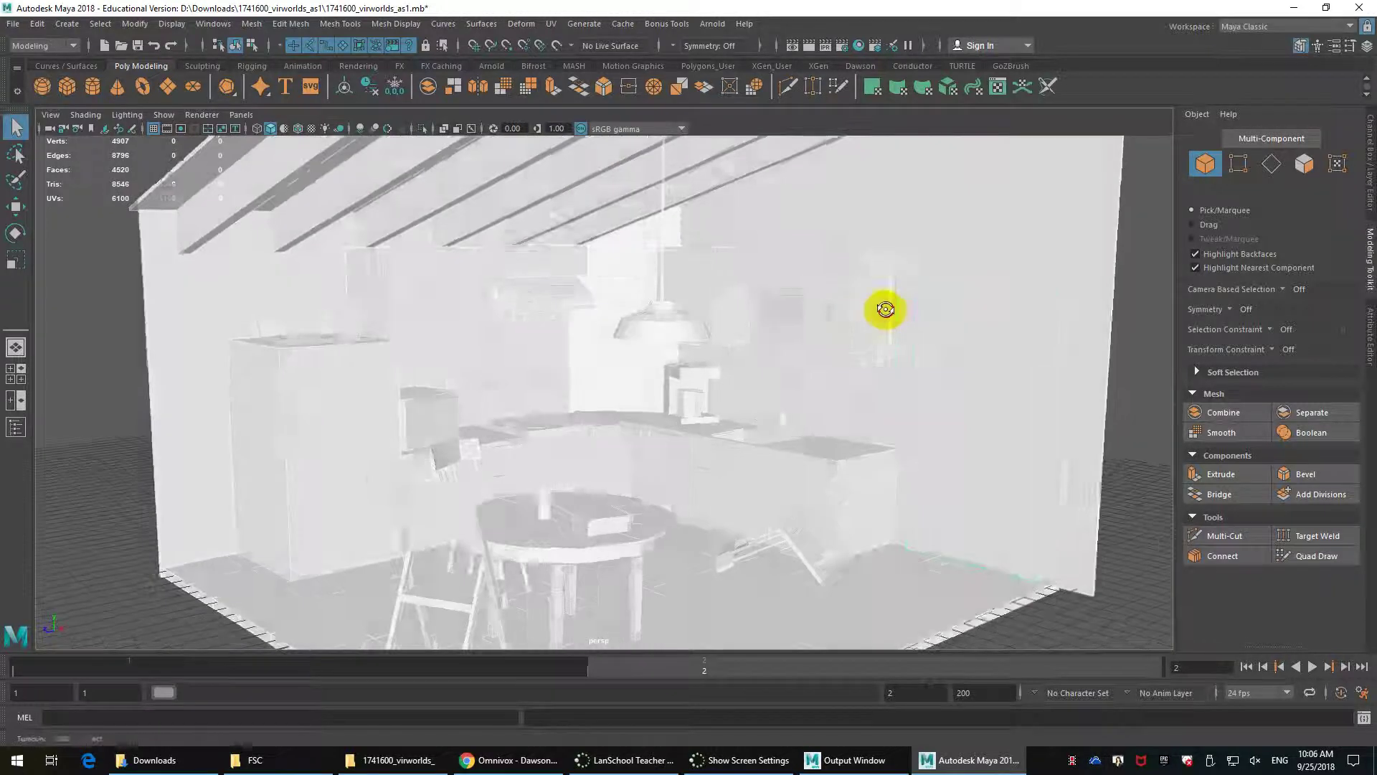
key(ctrl+shift+a)
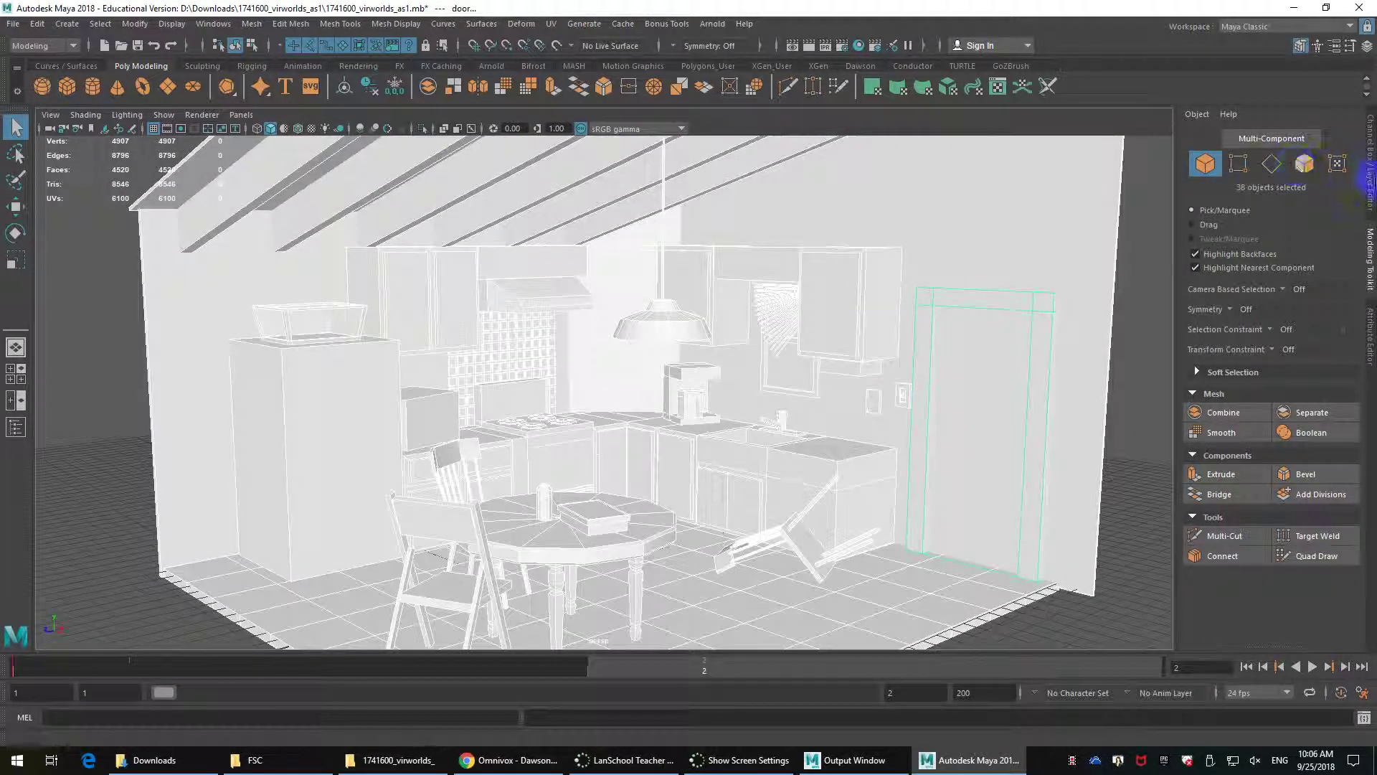
click(1370, 168)
click(1371, 336)
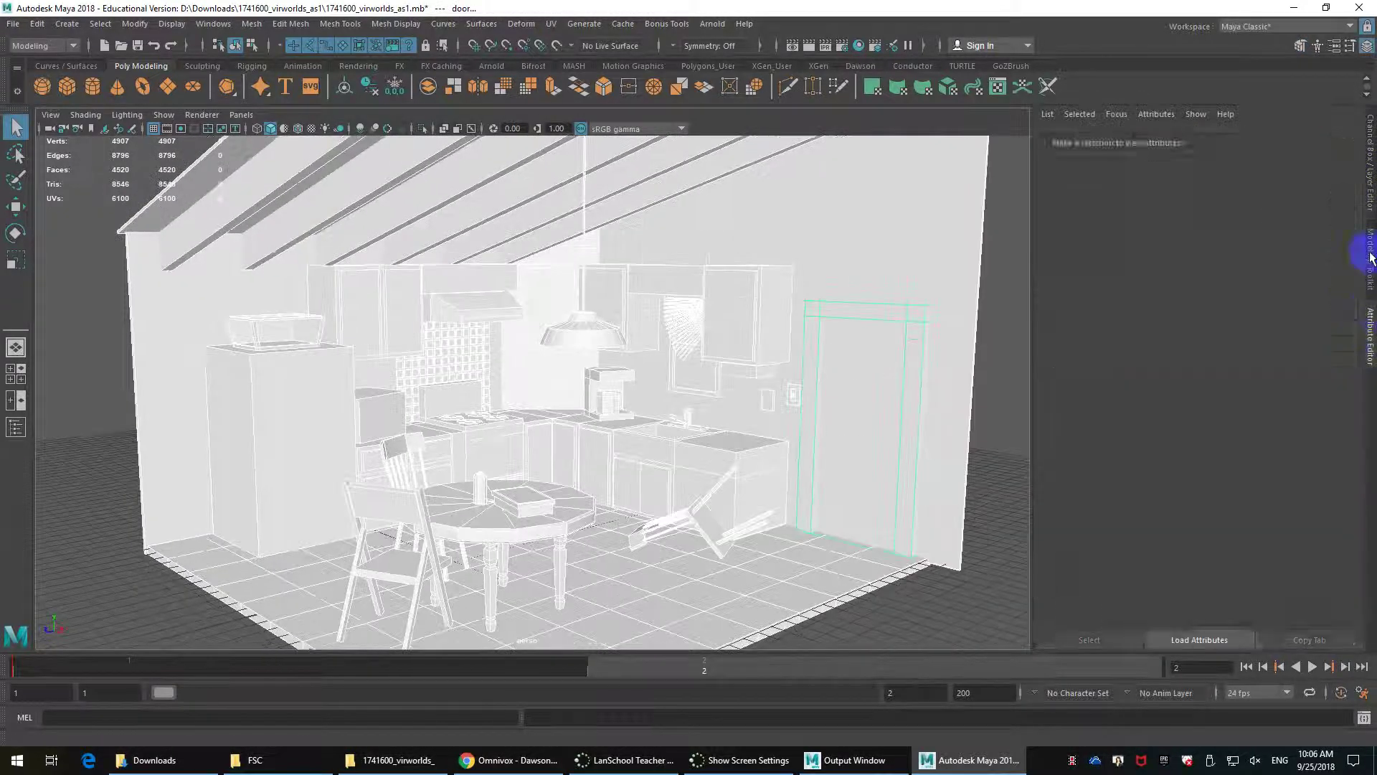
click(1371, 256)
click(1370, 313)
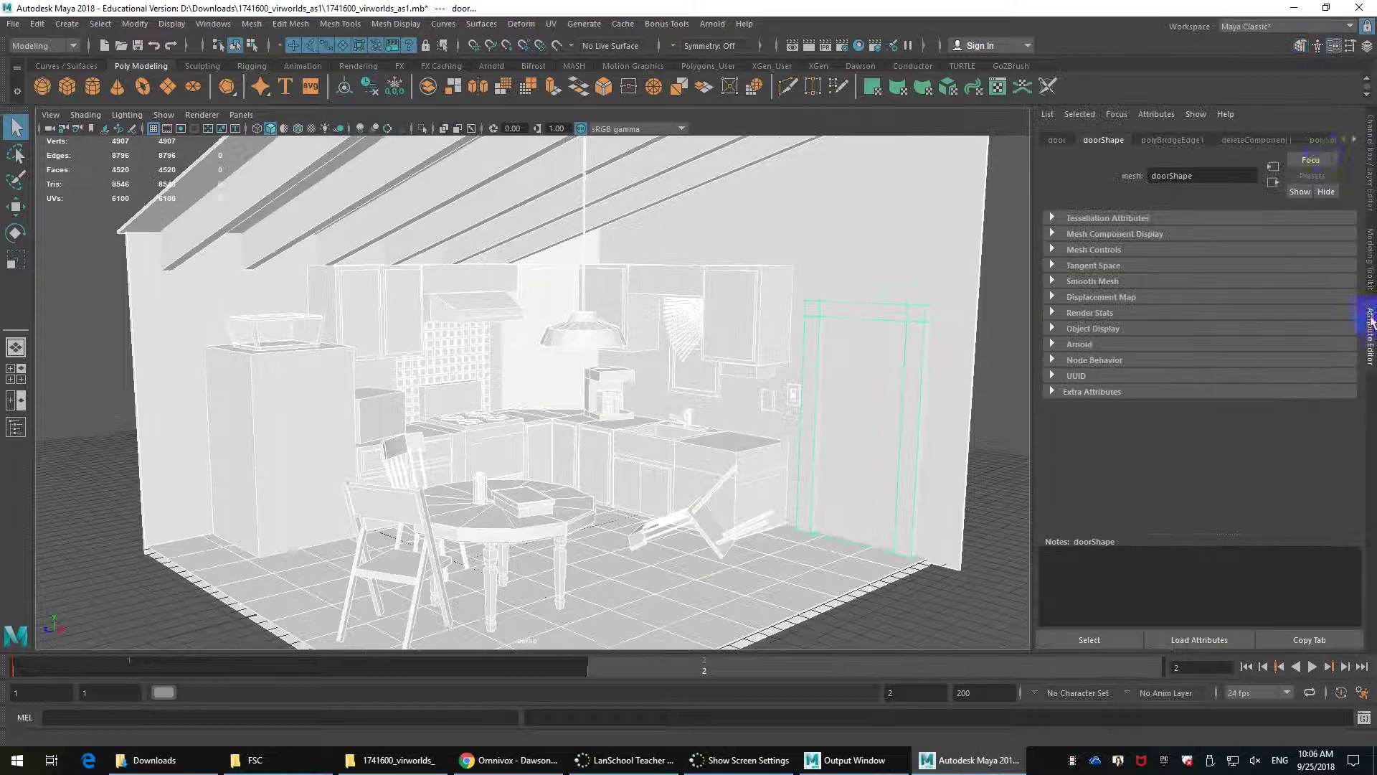
click(1327, 140)
click(1300, 145)
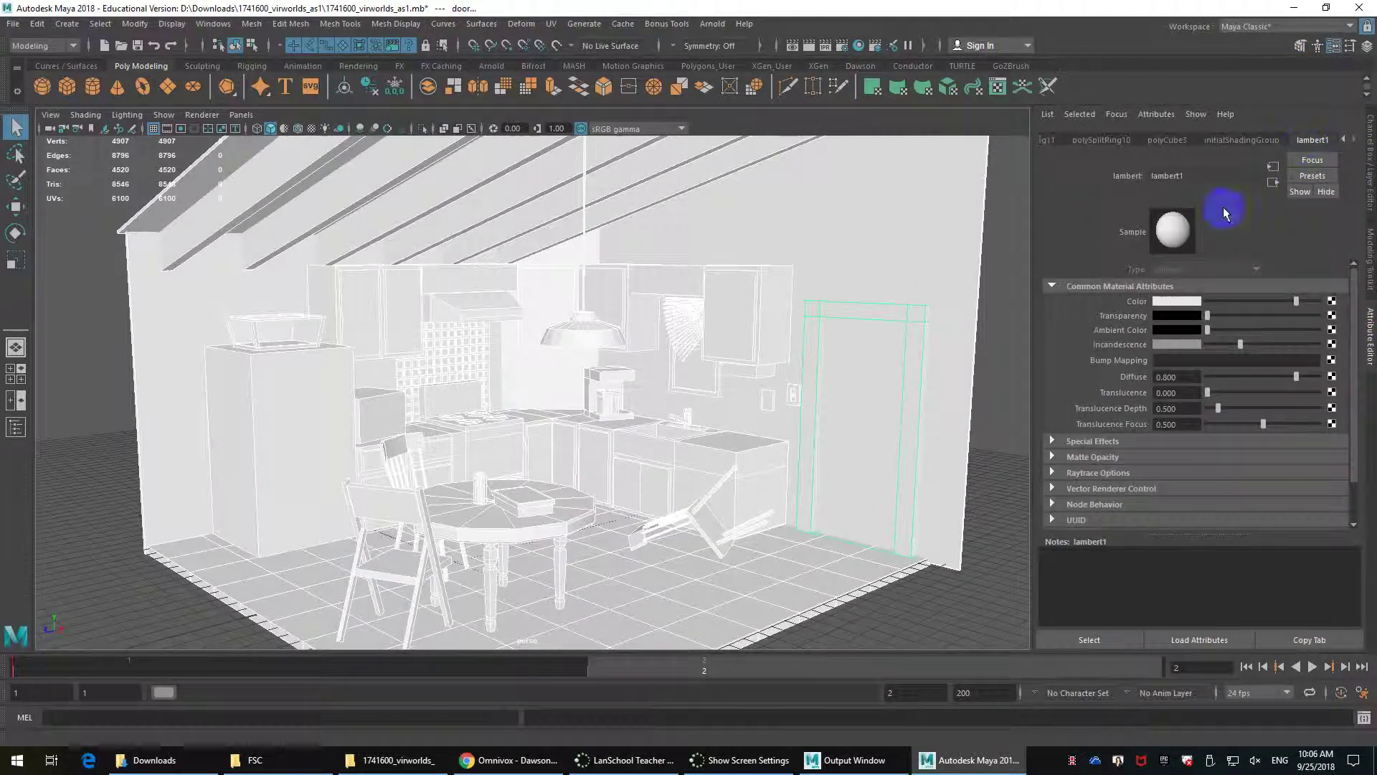
Reduce the lambert1 material's Incandescence to black and darken its Color to a light grey.
mouse_move(1208, 345)
mouse_down()
mouse_move(1243, 347)
mouse_move(1201, 339)
mouse_up()
drag(1296, 302, 1259, 304)
click(924, 336)
Select every object of the kitchen model, including the walls, rafters, floor and furniture.
alt+drag(981, 338, 839, 277)
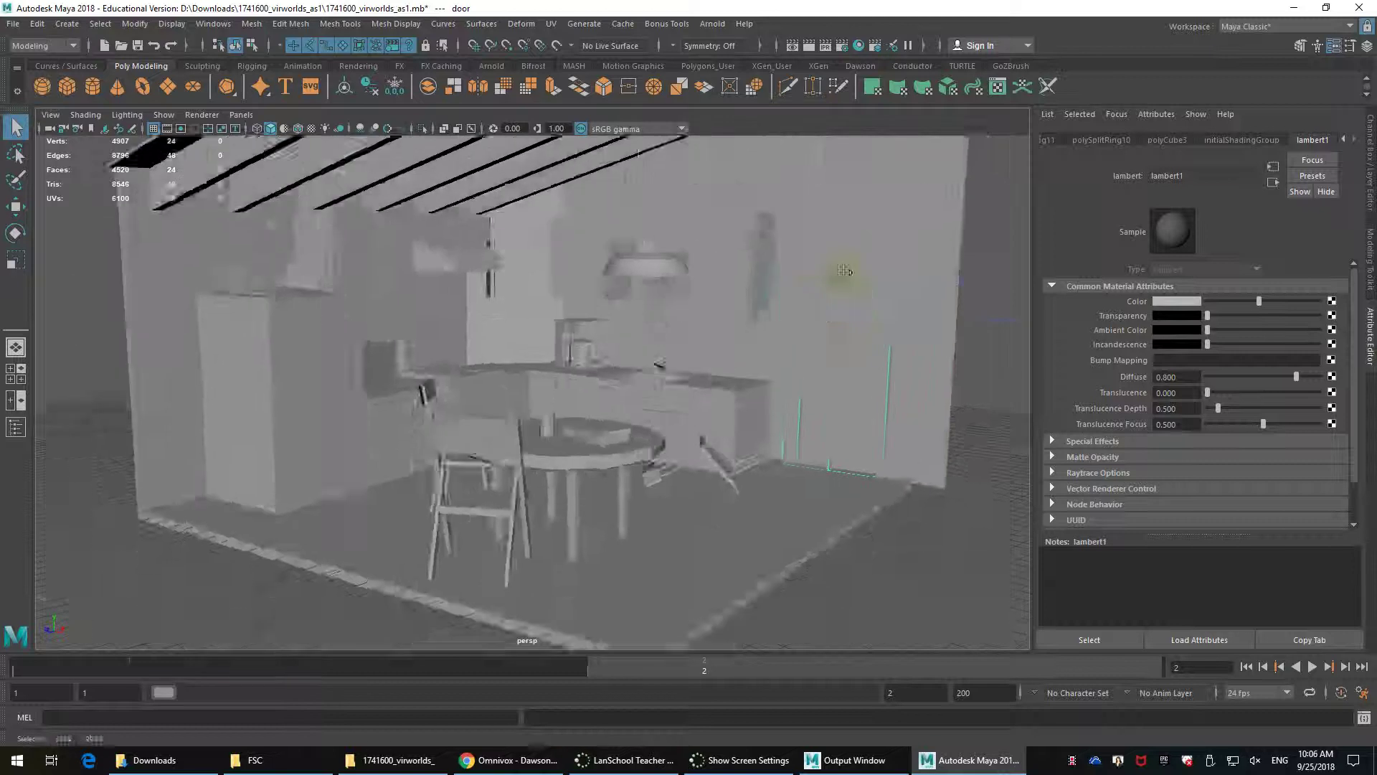
alt+right_drag(839, 277, 765, 312)
alt+drag(765, 312, 736, 324)
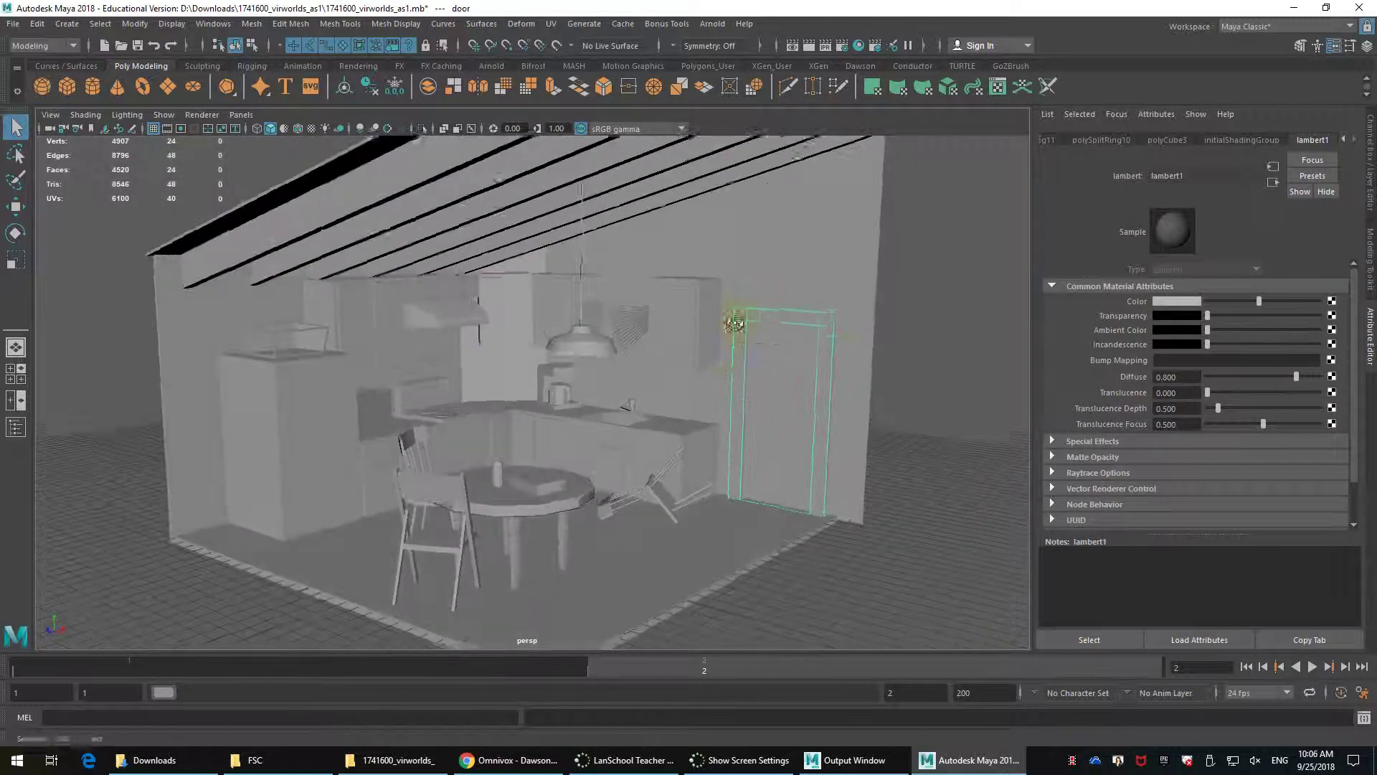
scroll(734, 321, down, 3)
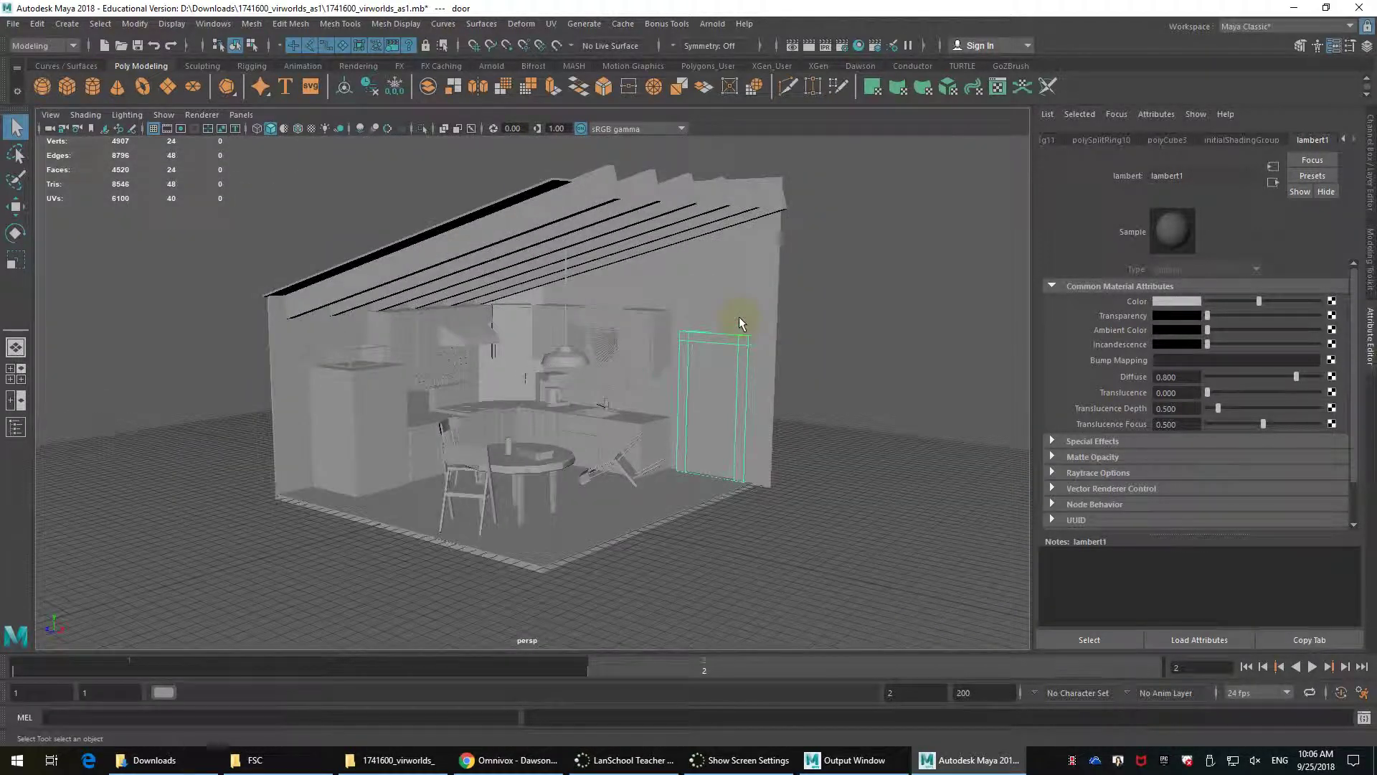
drag(844, 166, 369, 531)
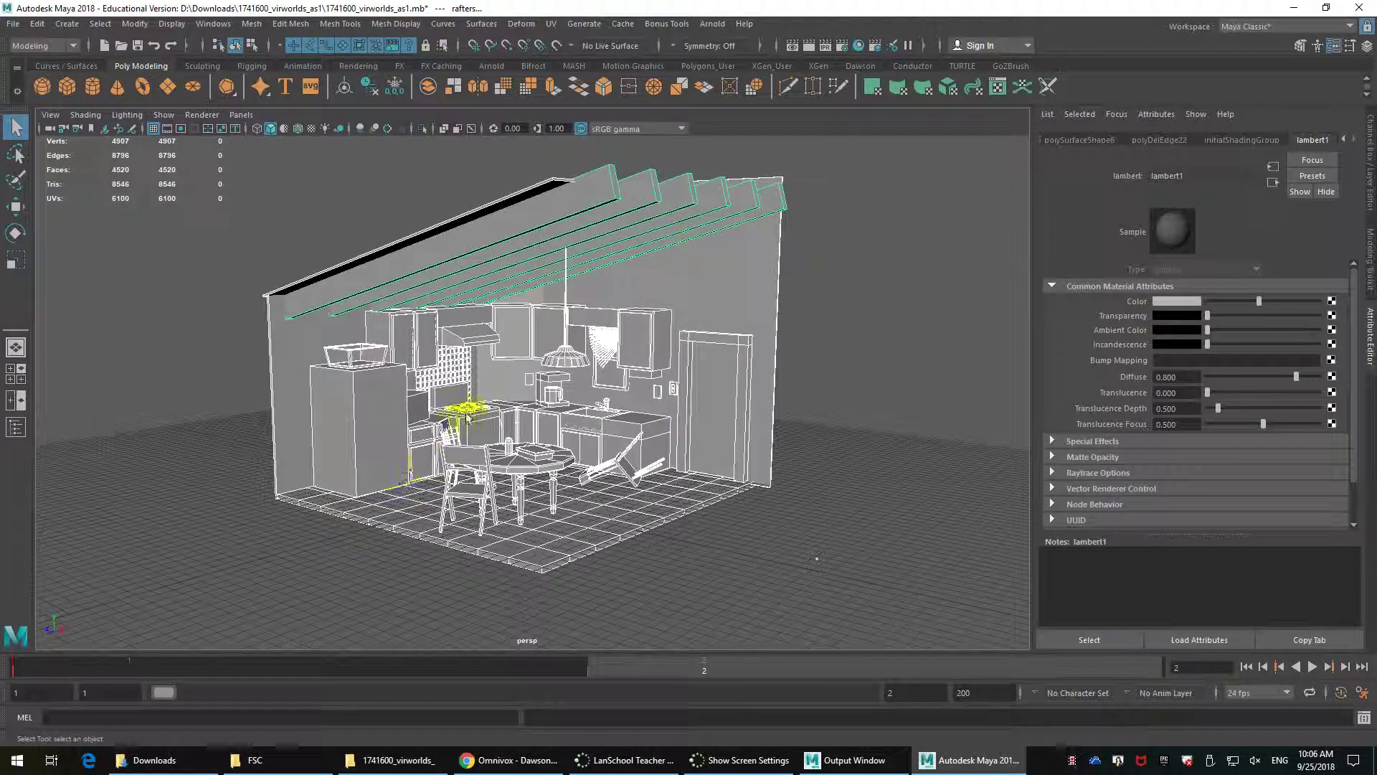
right_drag(473, 408, 492, 717)
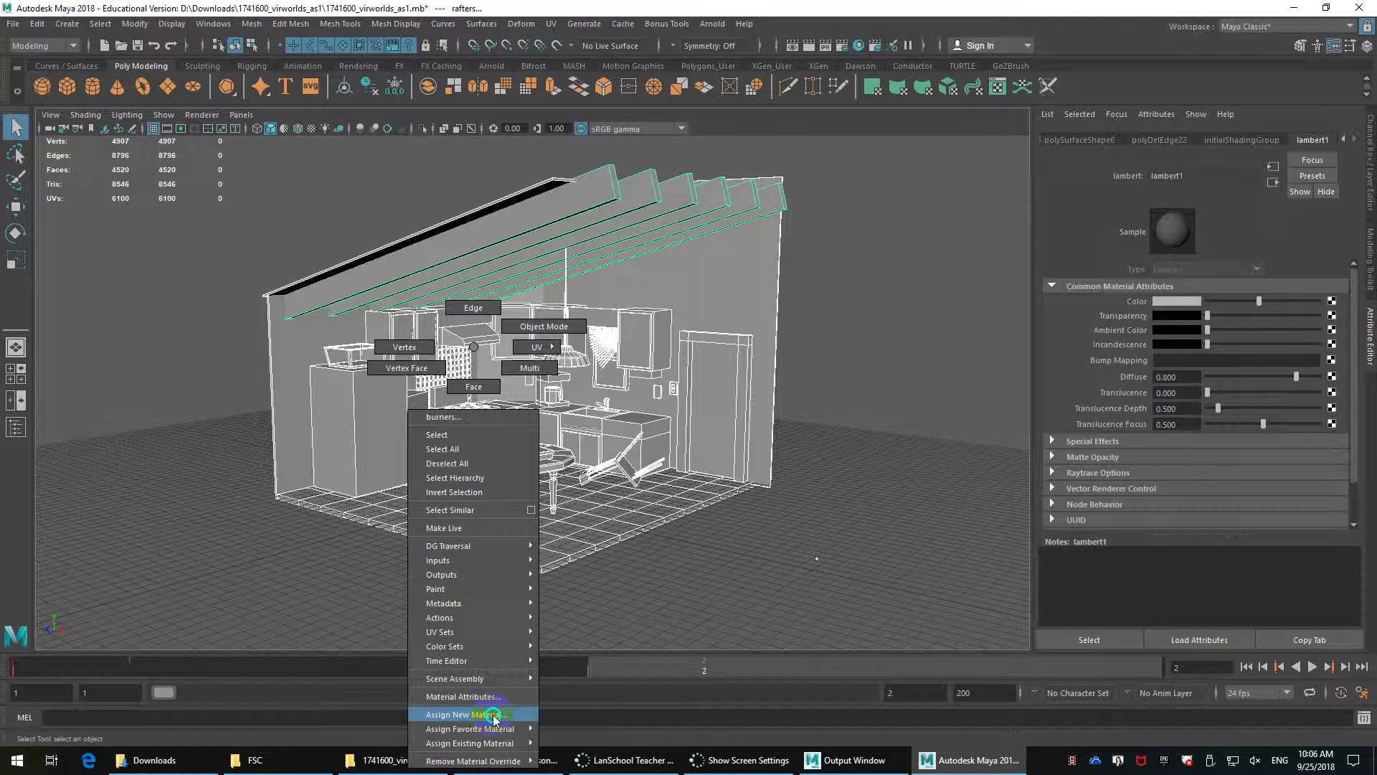
right_drag(493, 716, 493, 716)
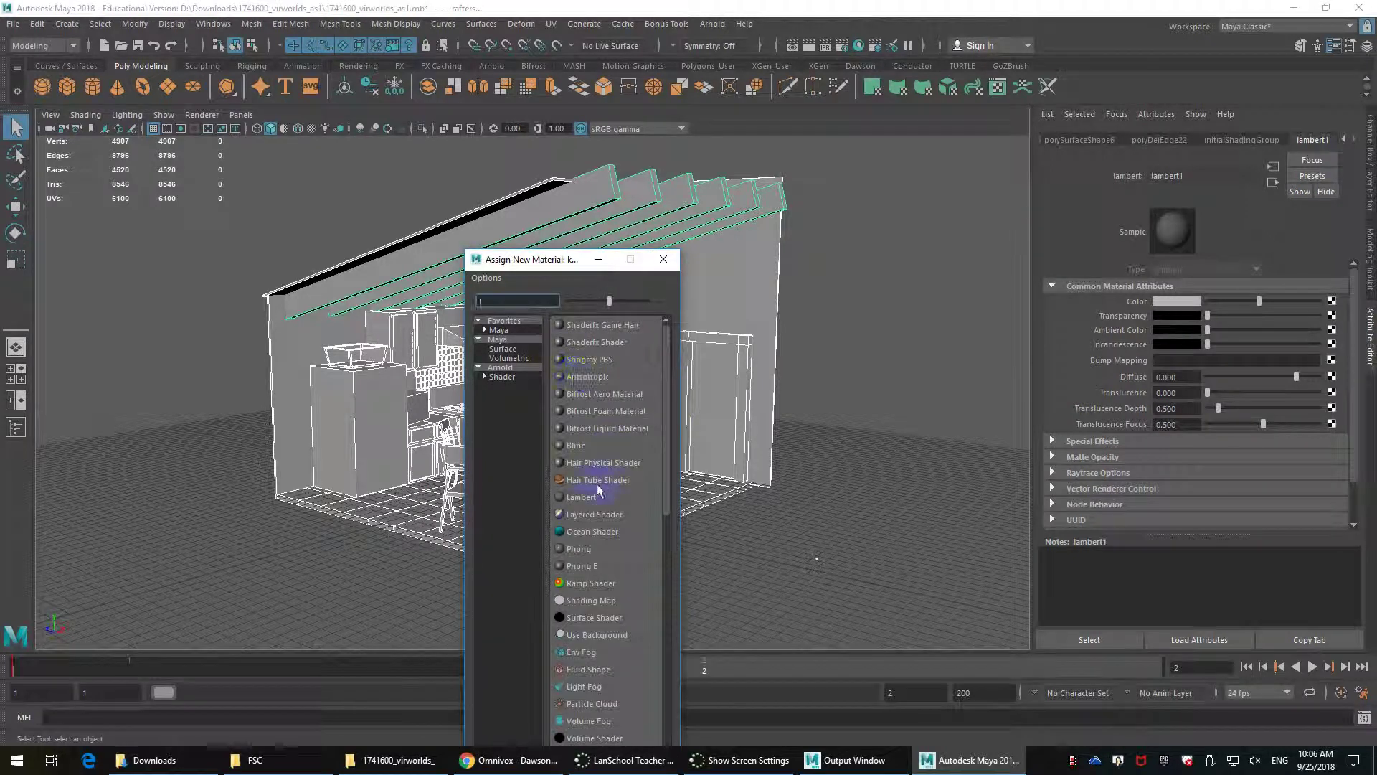
click(664, 259)
Assign a new Lambert material to the selected kitchen objects and map a Checker texture to its Color.
right_drag(648, 292, 646, 668)
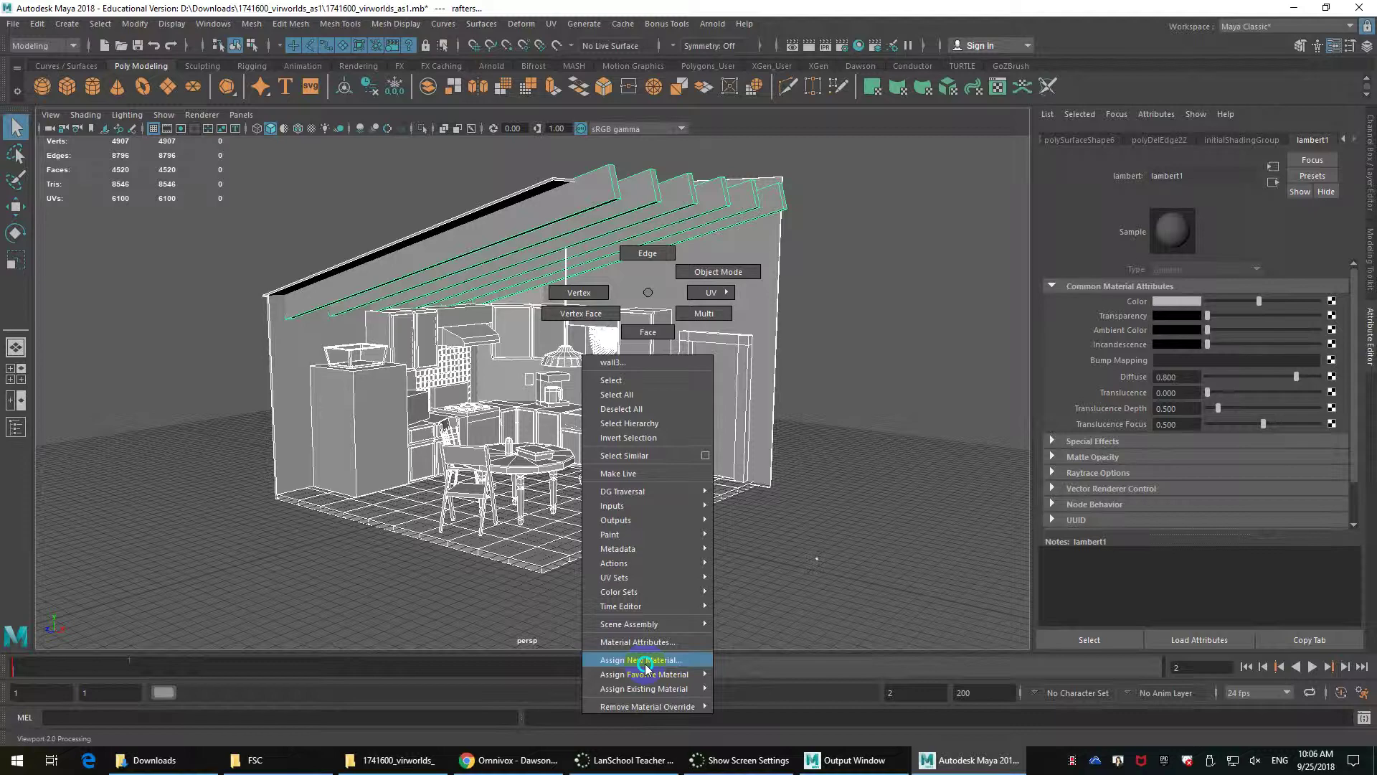
right_drag(647, 667, 647, 667)
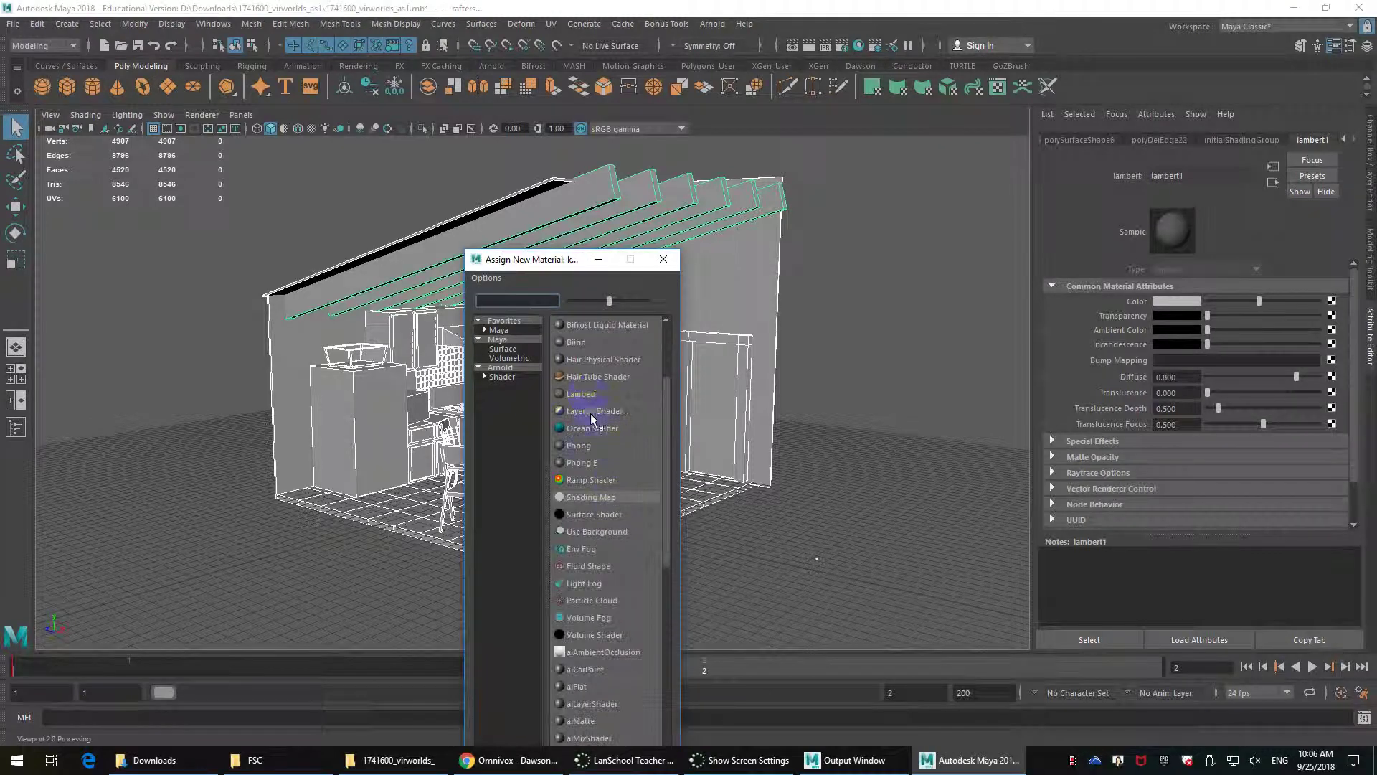
click(587, 394)
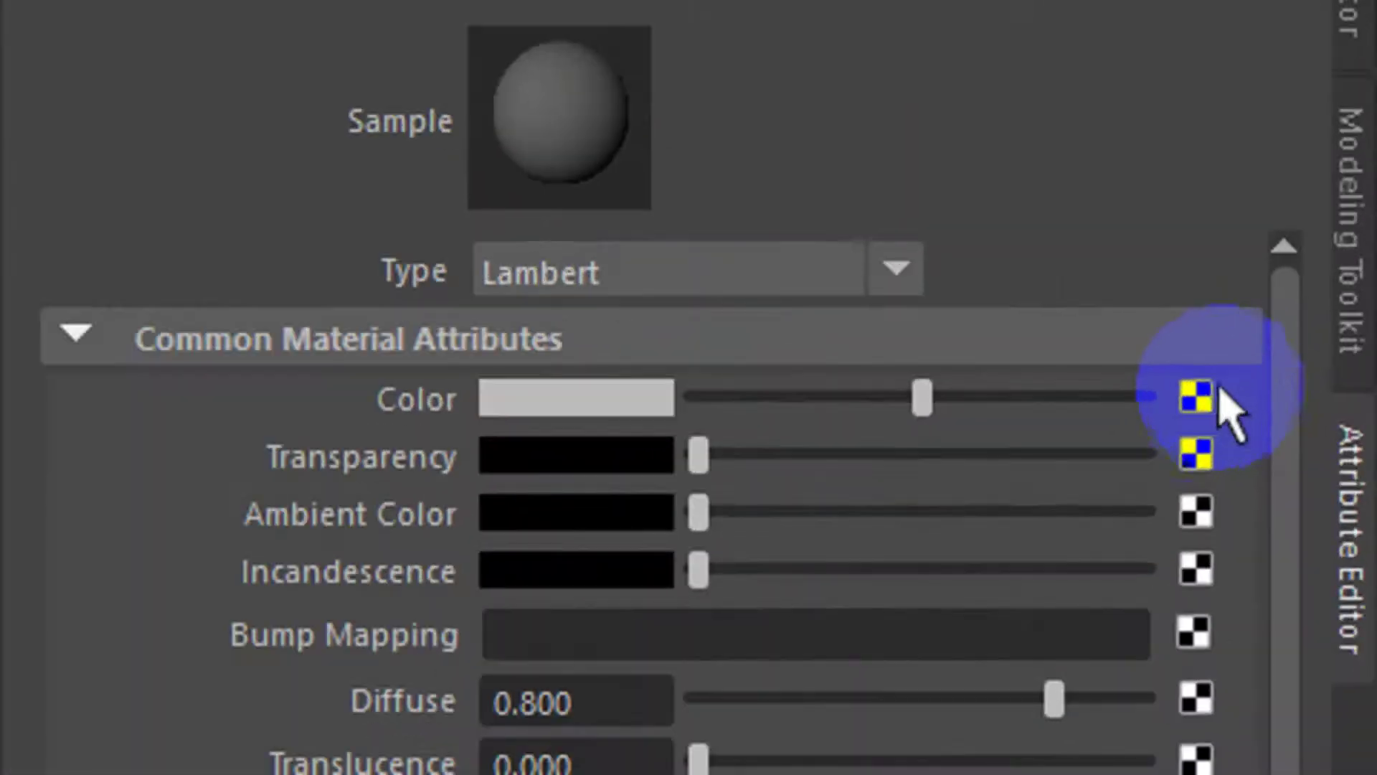
click(1334, 299)
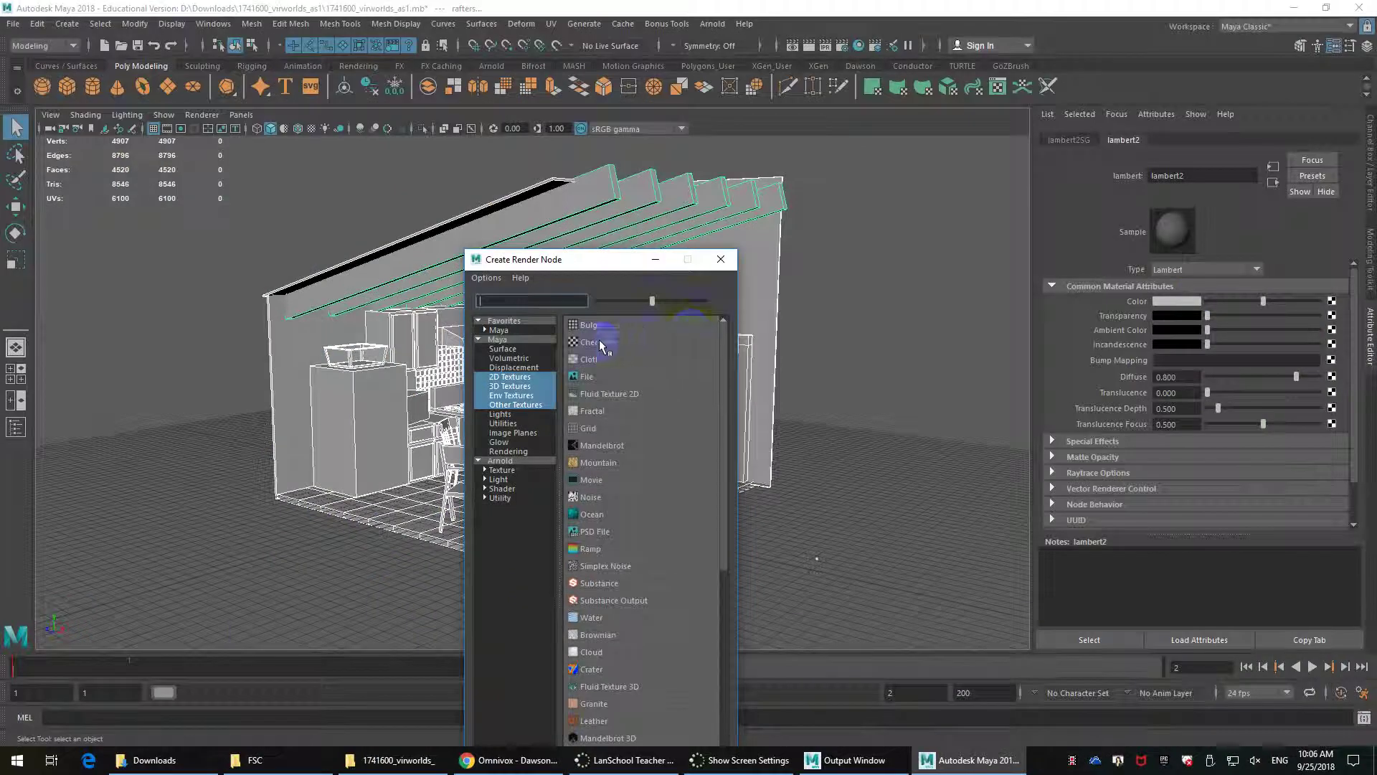
click(600, 345)
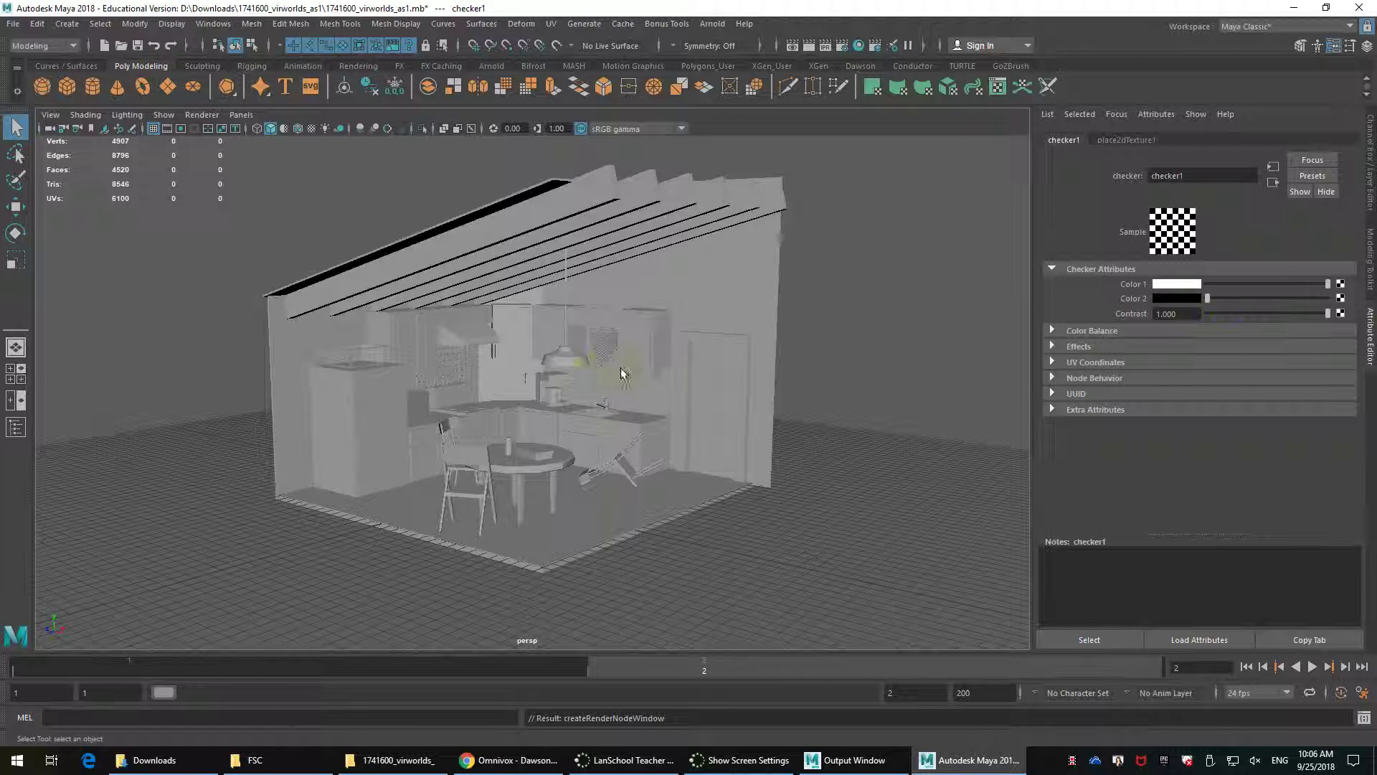
Turn on textured display in the viewport and lighten the checker's Color 2 from black to grey.
key(6)
scroll(625, 360, up, 3)
alt+drag(753, 361, 690, 347)
drag(1207, 298, 1270, 298)
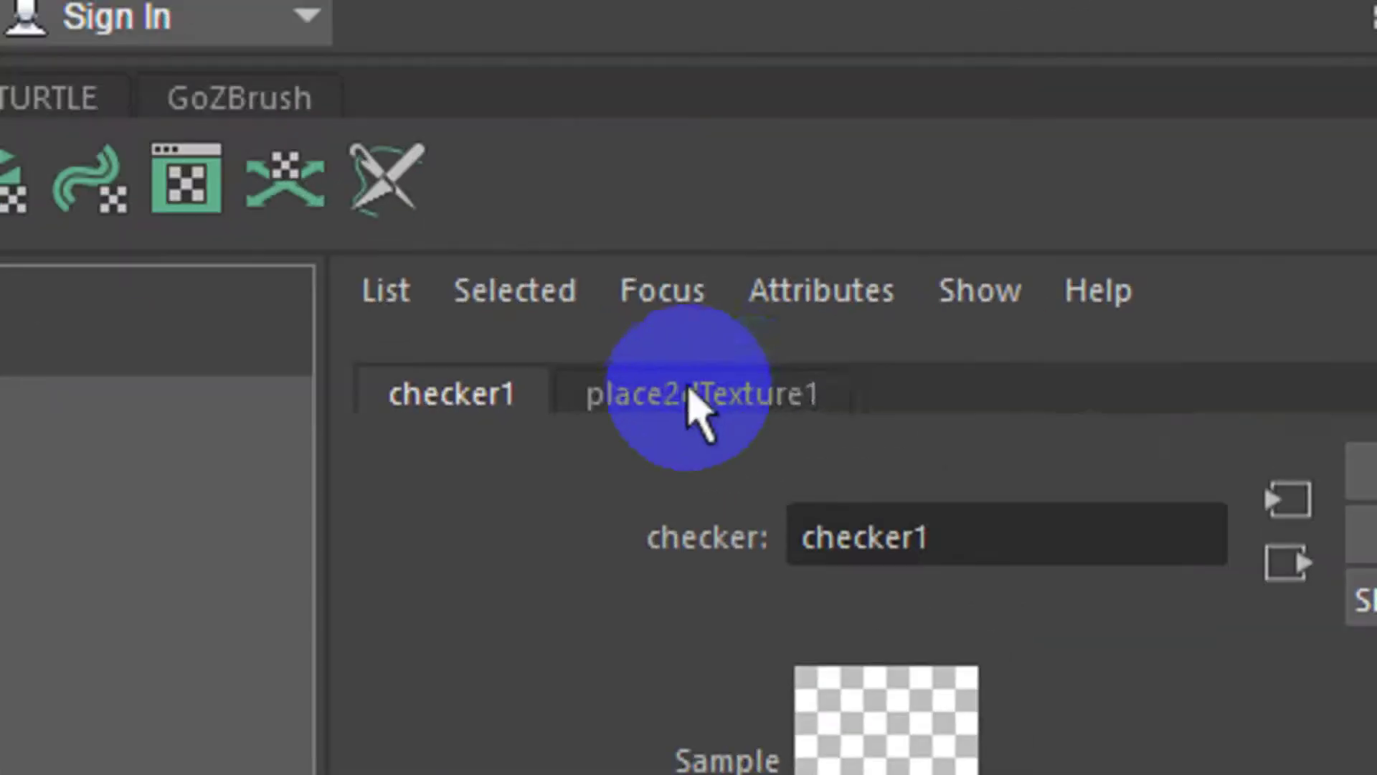
Set the checker texture's Repeat UV to 20 in both directions in its 2D placement node.
click(750, 418)
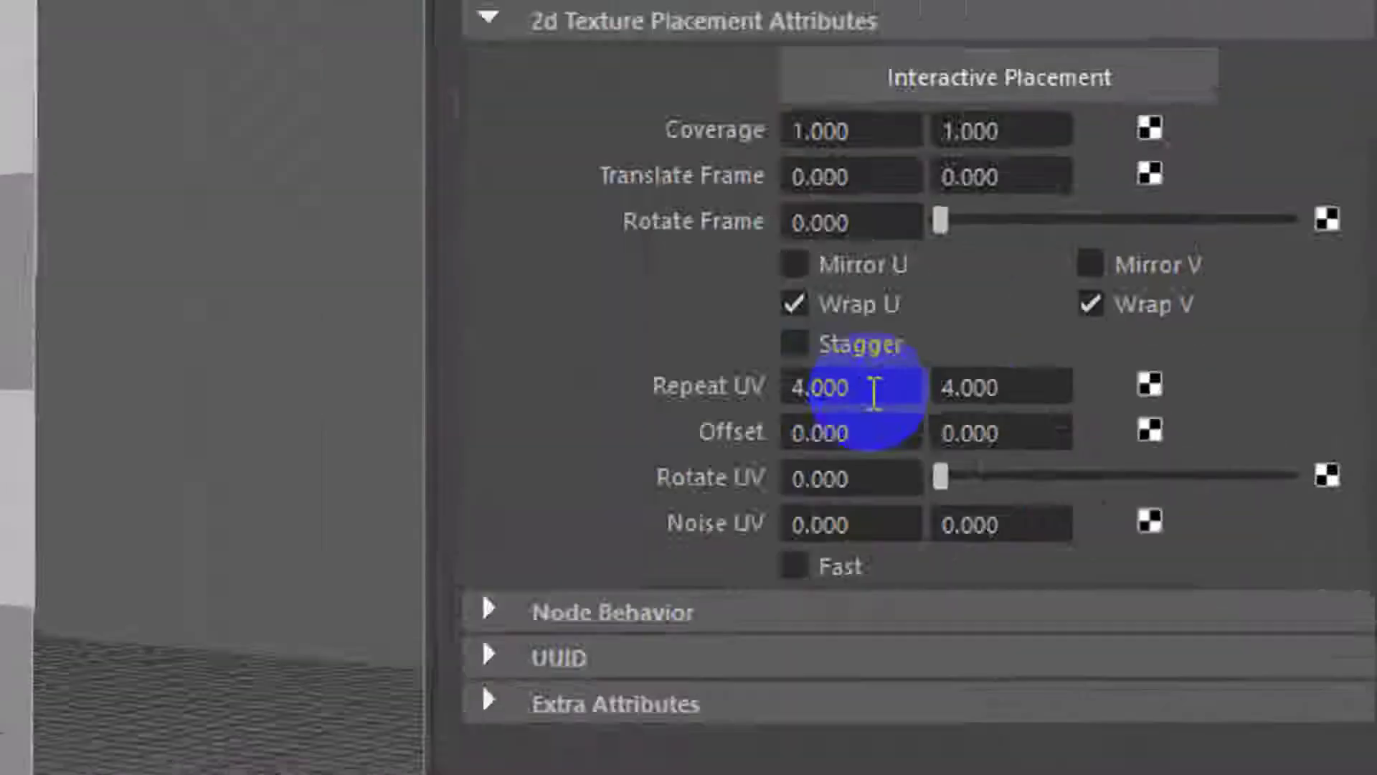
click(1185, 397)
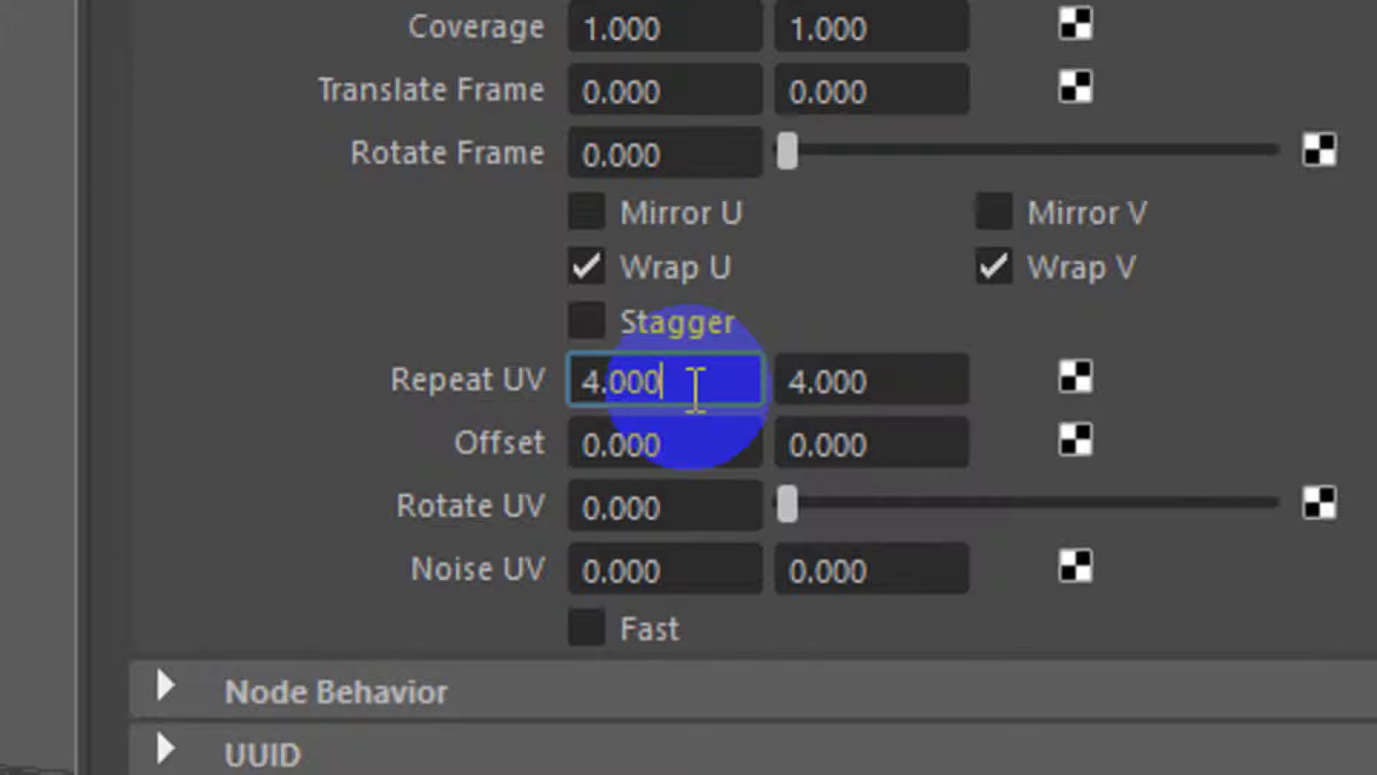
drag(694, 391, 446, 391)
text(20)
drag(918, 383, 612, 383)
click(712, 392)
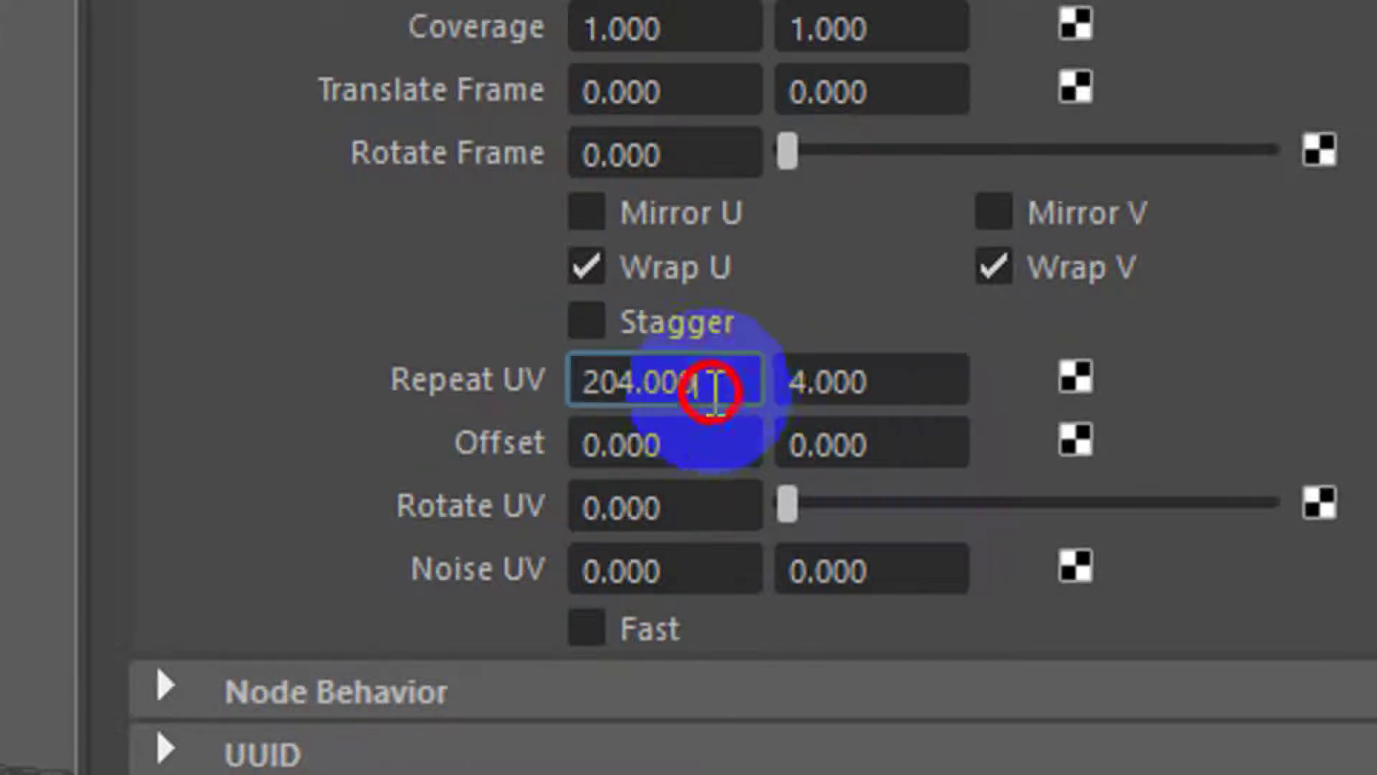
drag(713, 392, 295, 384)
text(20)
drag(908, 383, 597, 385)
text(20)
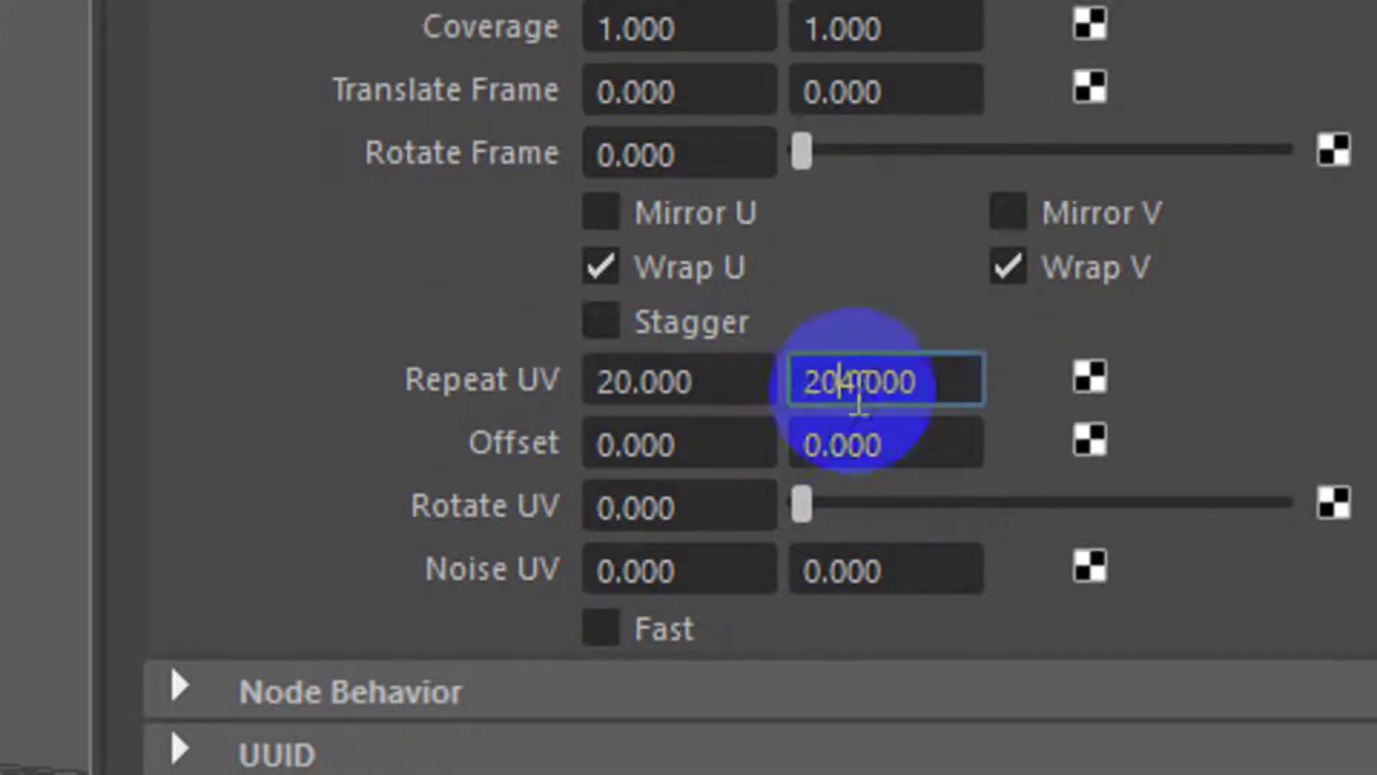
drag(859, 398, 627, 390)
text(20)
key(Return)
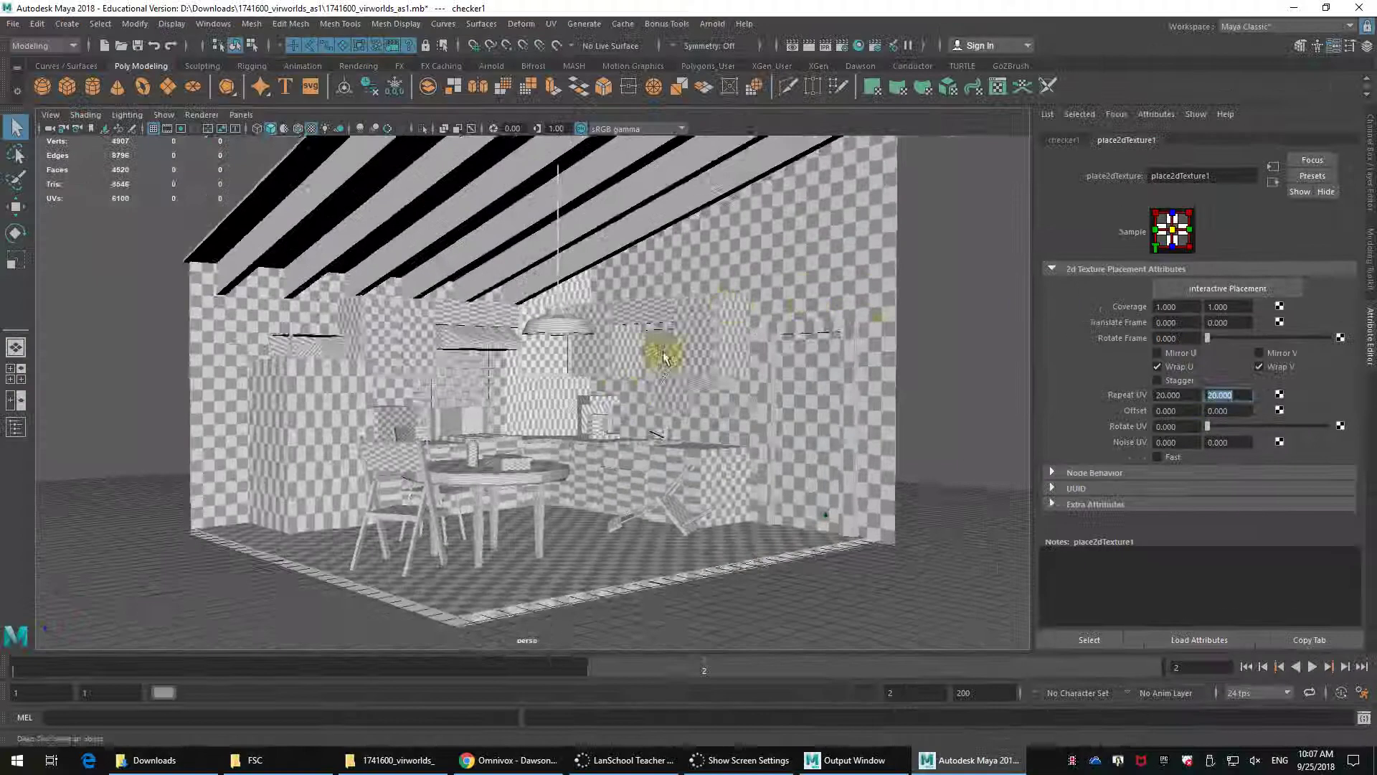
Inspect the checker pattern on the sink counter's fronts and recessed edges for texture stretching.
alt+drag(631, 363, 703, 393)
scroll(703, 392, up, 3)
click(702, 383)
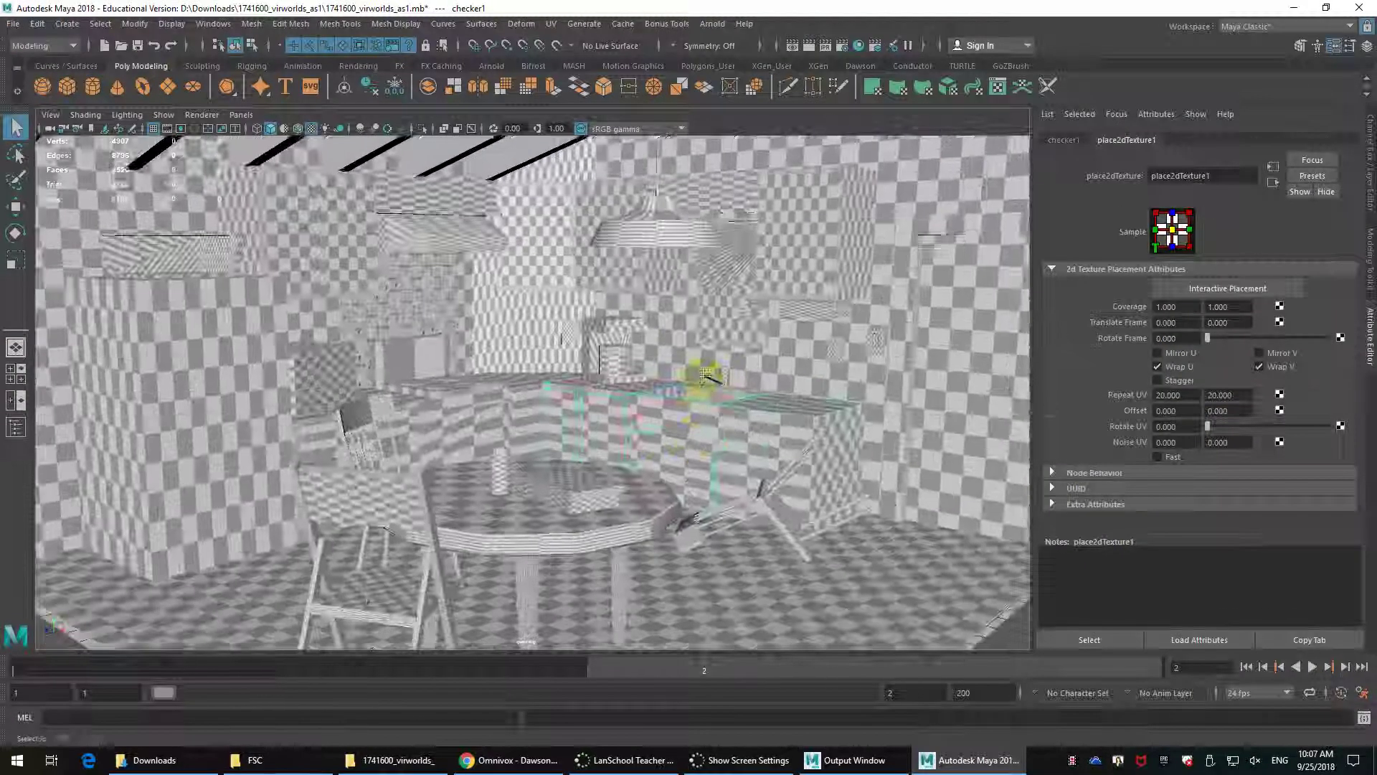
key(f)
scroll(716, 429, up, 3)
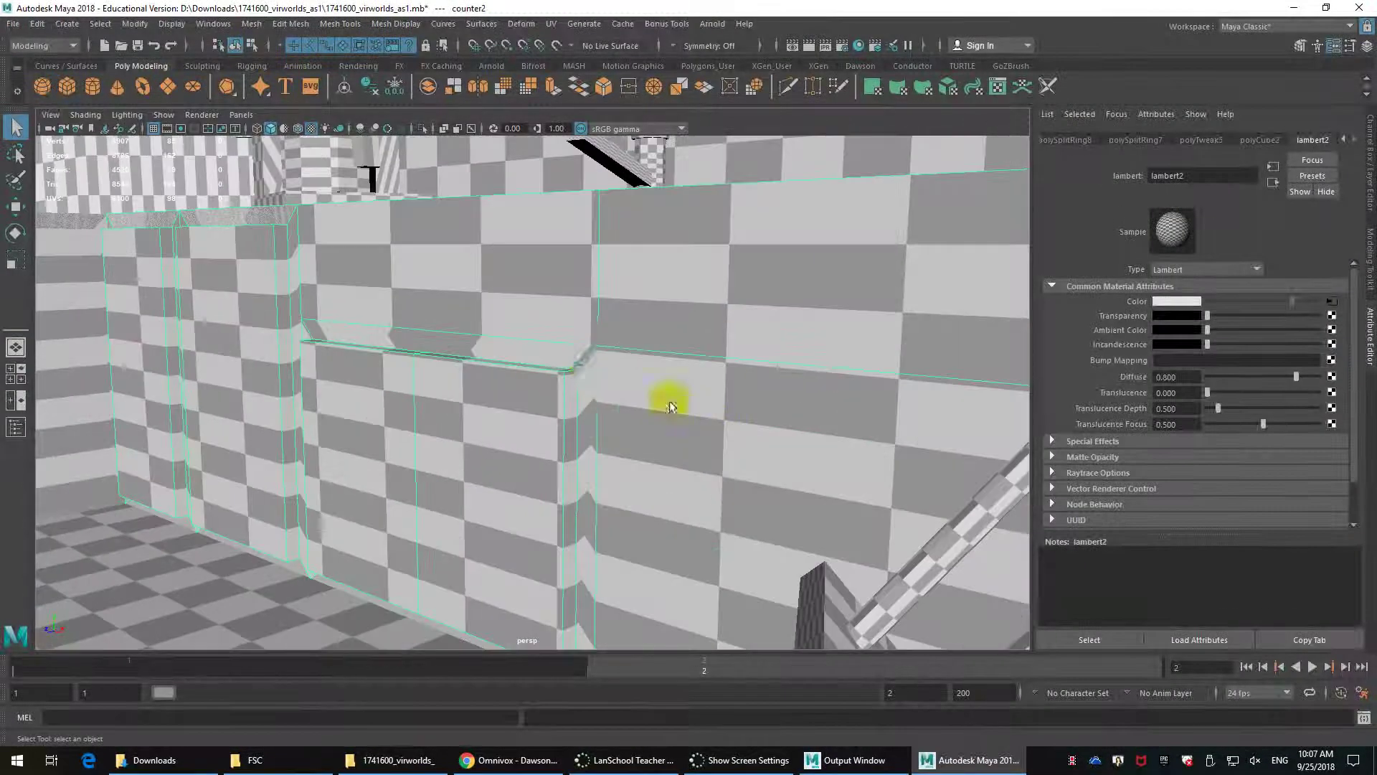
alt+drag(590, 362, 655, 363)
scroll(647, 364, down, 5)
alt+middle_drag(615, 313, 624, 386)
scroll(621, 385, up, 3)
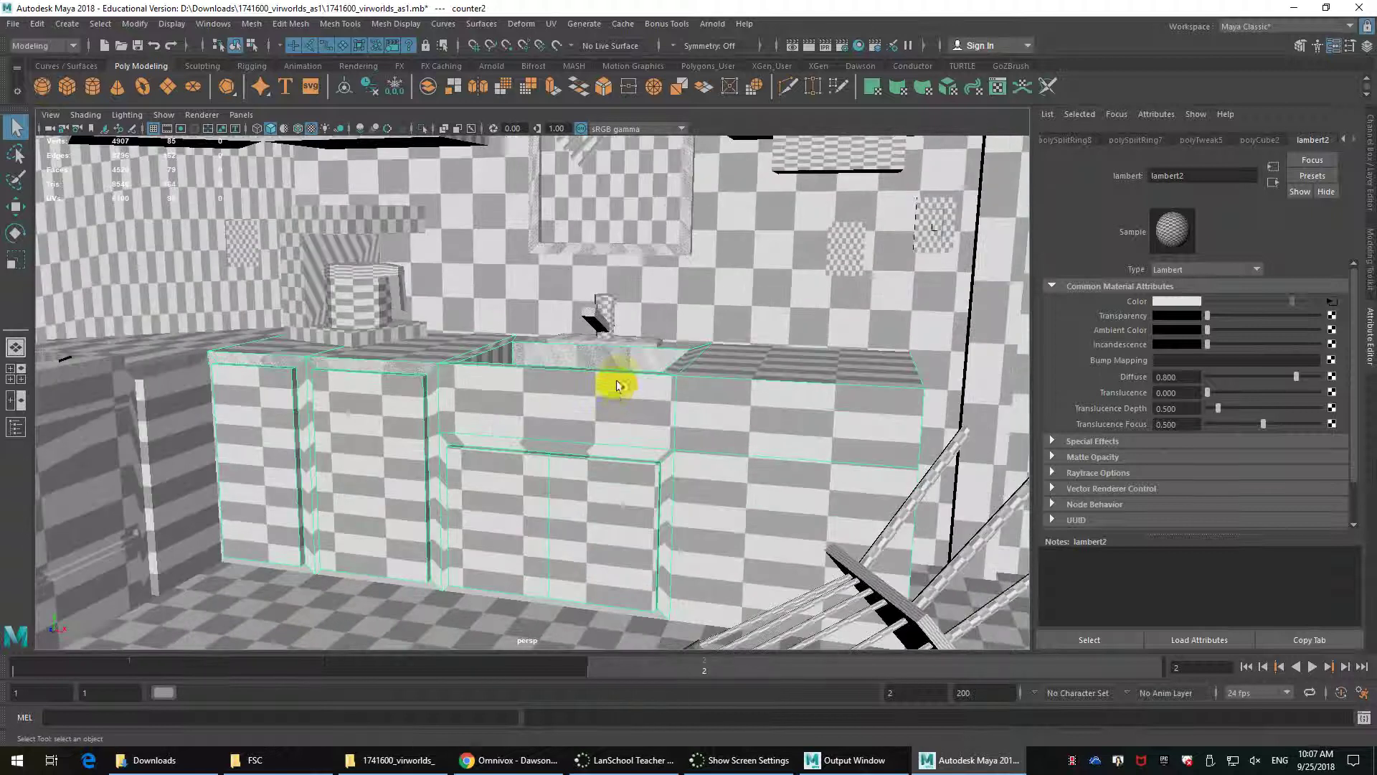
scroll(662, 423, up, 8)
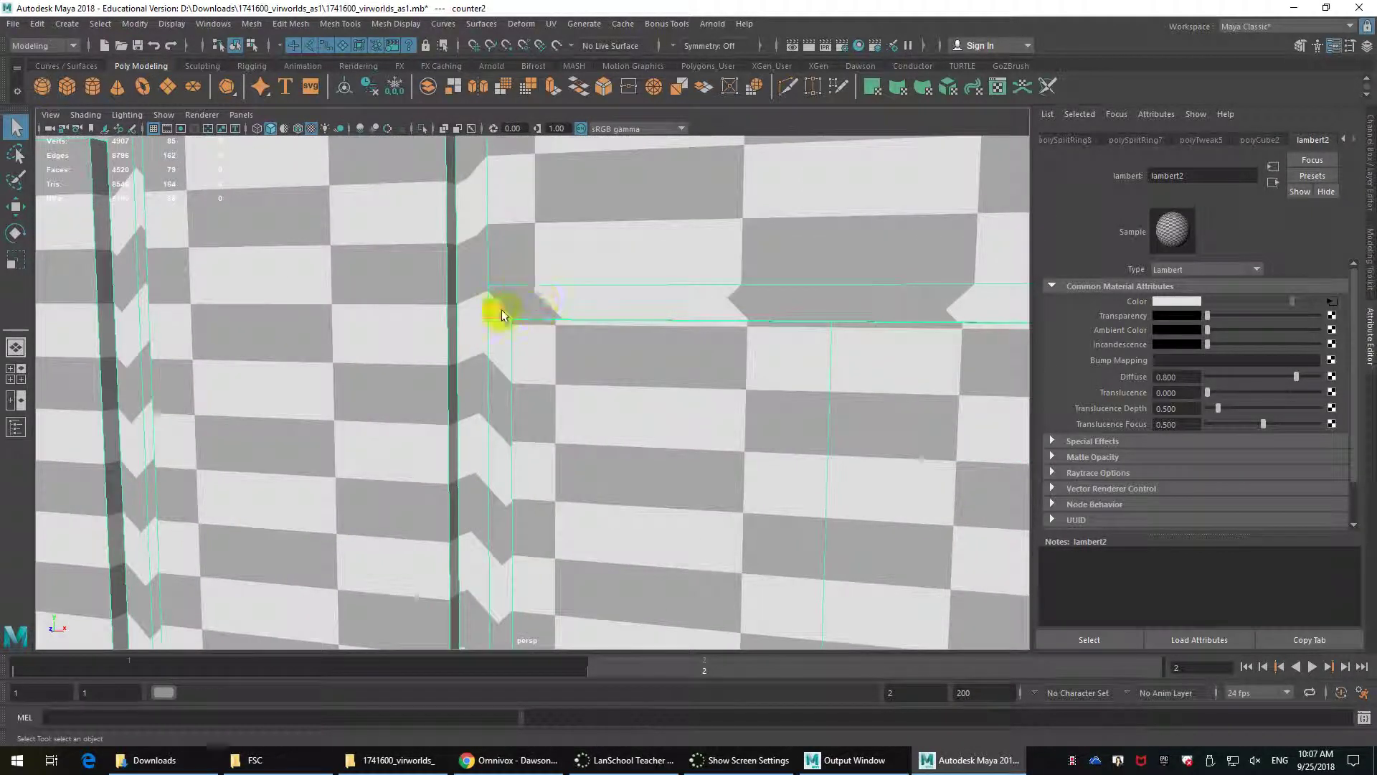
Inspect the checker pattern on the upper cabinet in the kitchen corner, including its door and frame edges.
scroll(636, 329, down, 10)
alt+drag(650, 344, 720, 369)
scroll(696, 353, down, 2)
alt+middle_drag(720, 369, 719, 414)
scroll(720, 413, up, 4)
alt+middle_drag(720, 338, 619, 444)
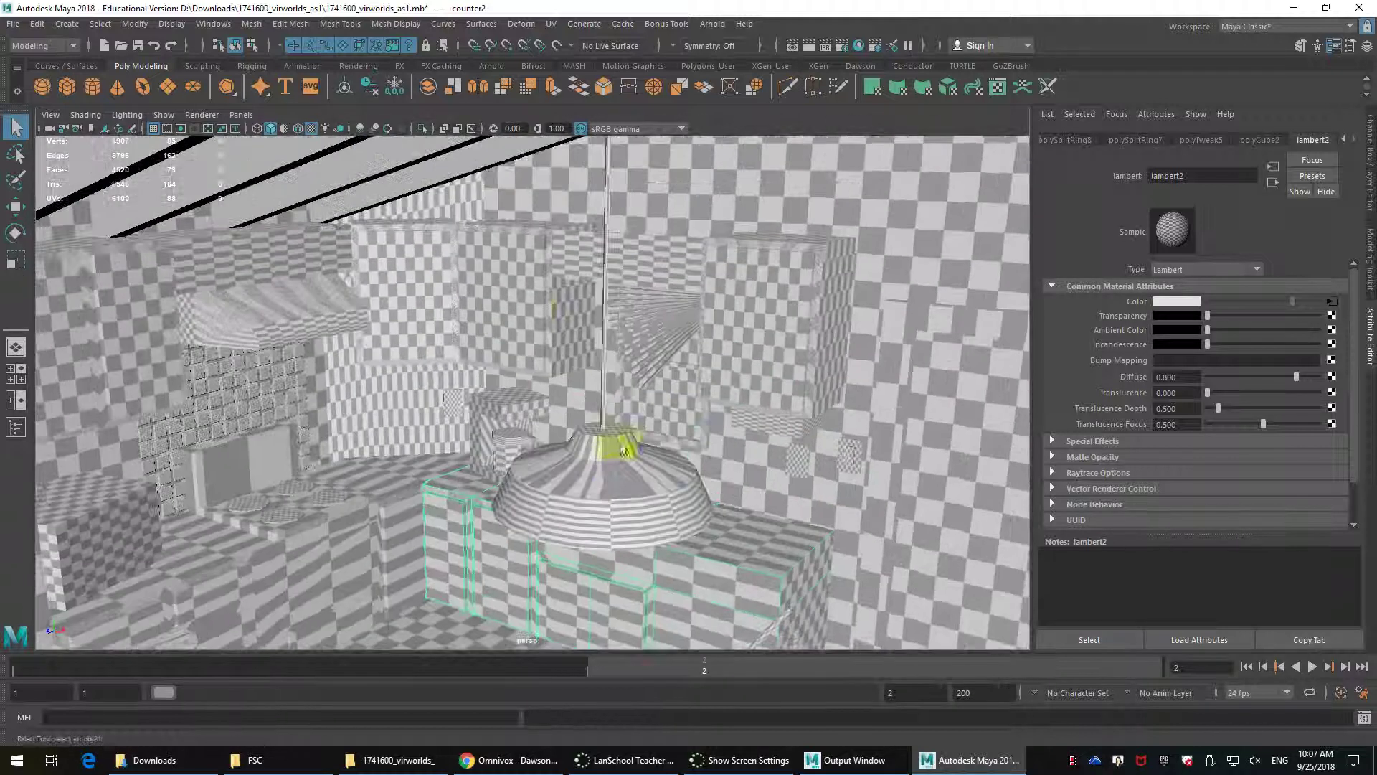
click(536, 306)
key(f)
alt+drag(536, 306, 583, 317)
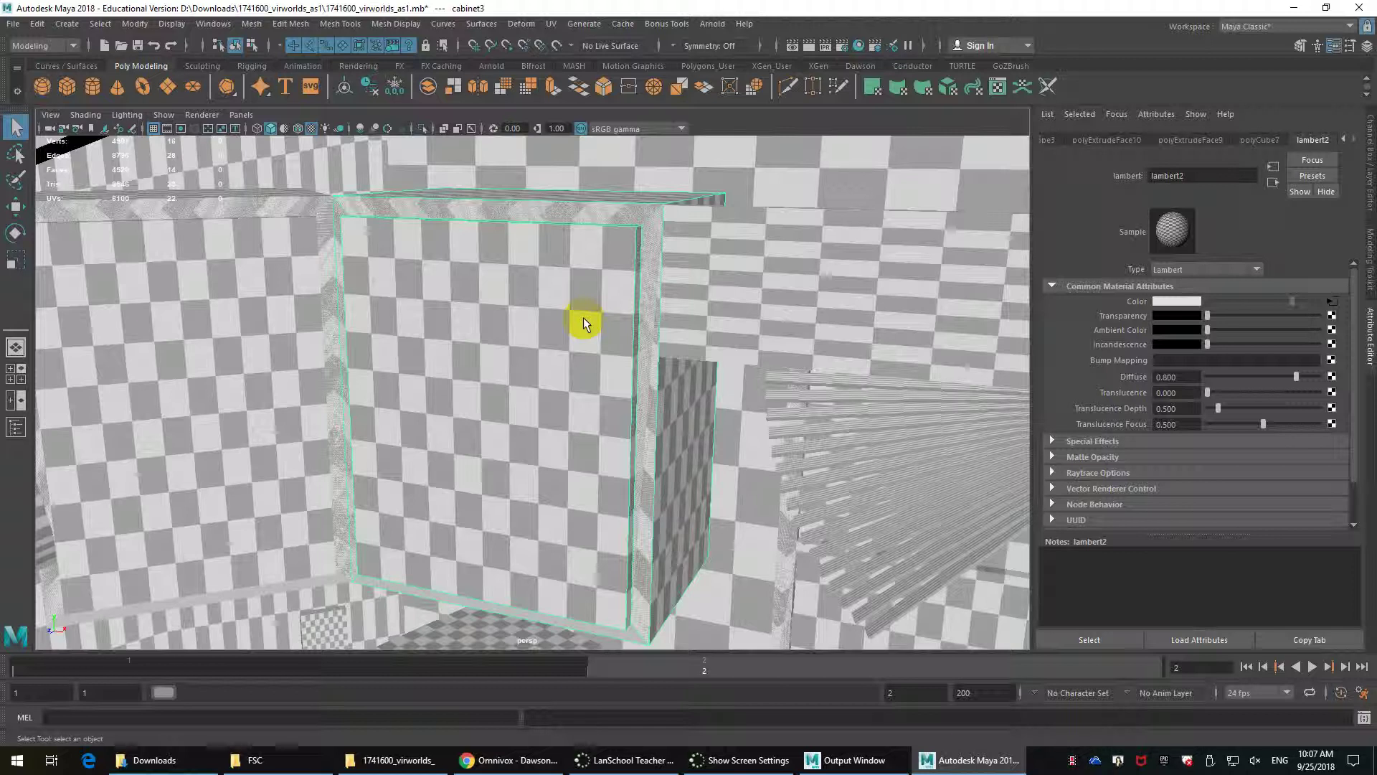
scroll(583, 317, down, 4)
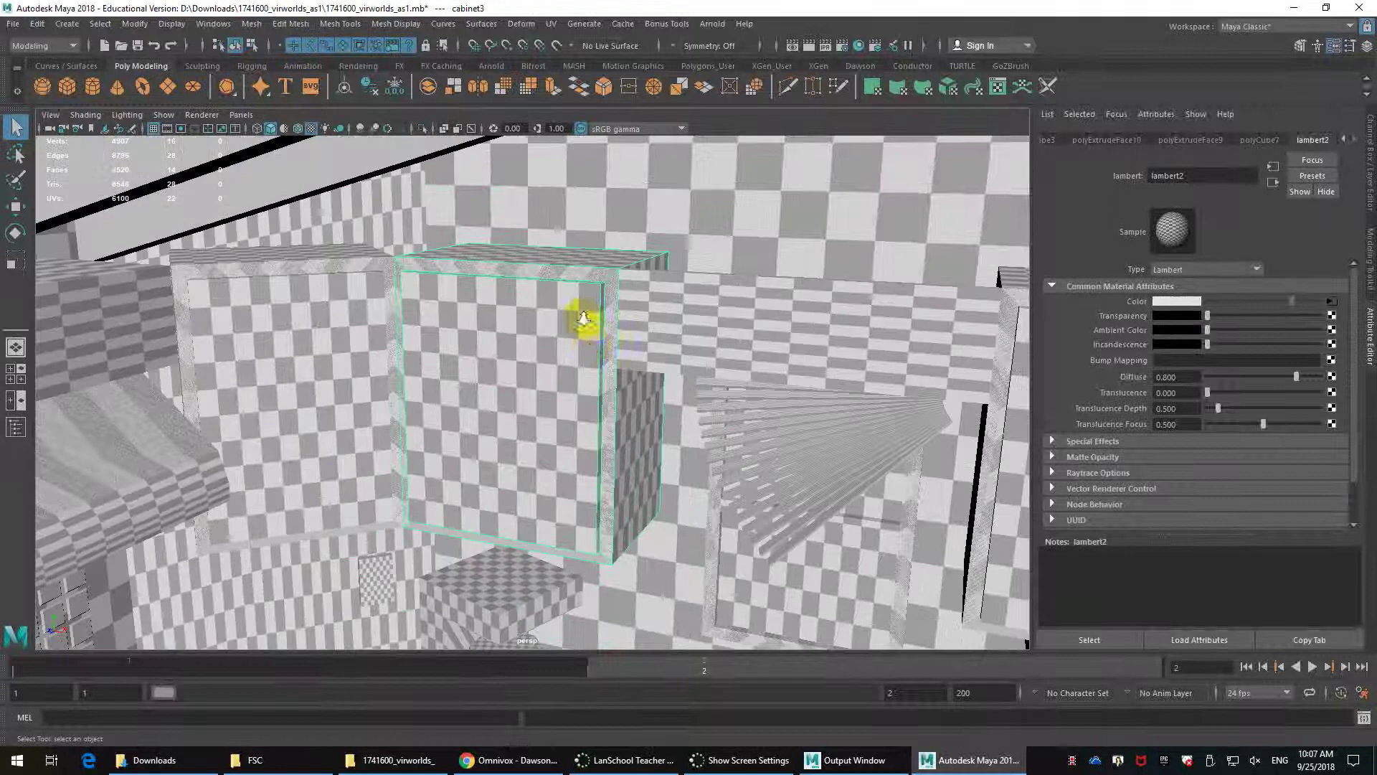
scroll(590, 326, up, 3)
alt+middle_drag(589, 343, 600, 301)
alt+drag(600, 301, 586, 314)
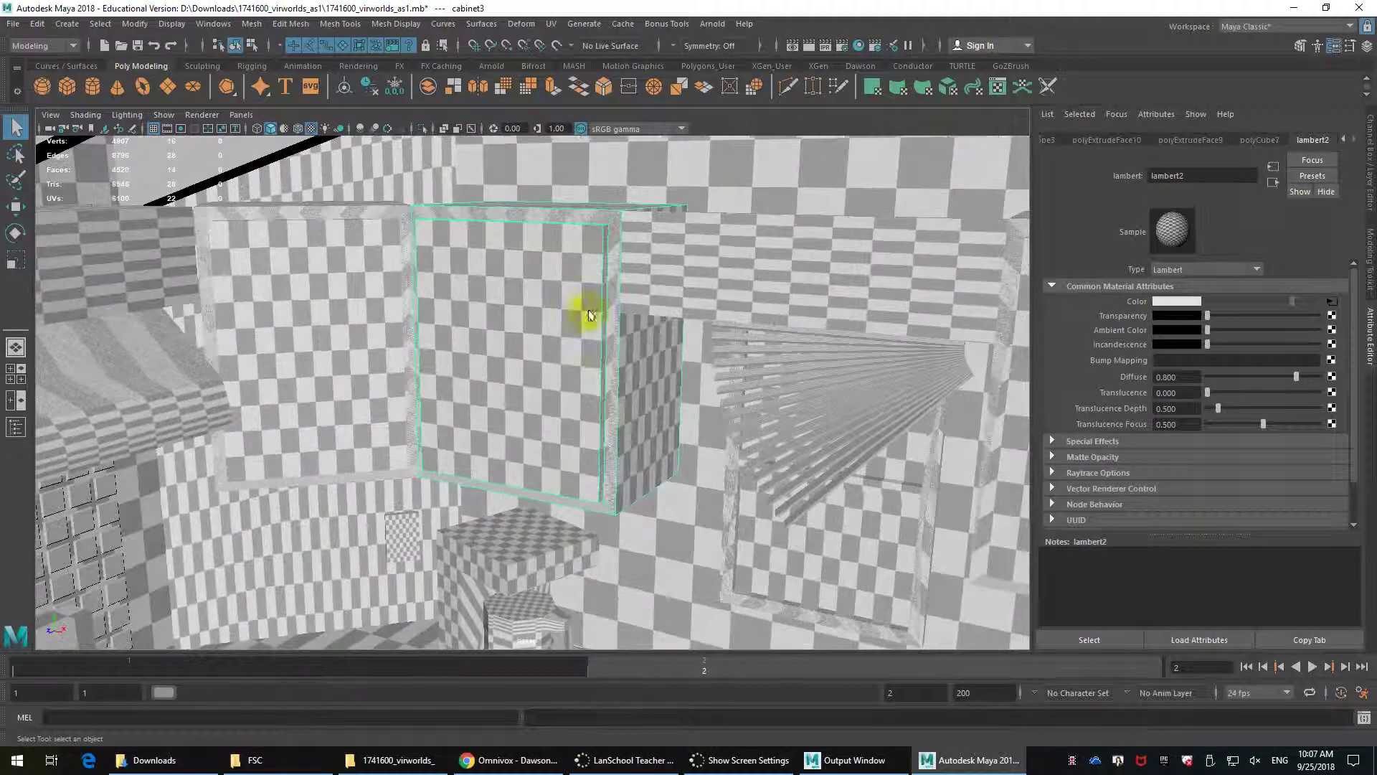
Apply an automatic UV projection to the selected upper corner cabinet.
click(560, 25)
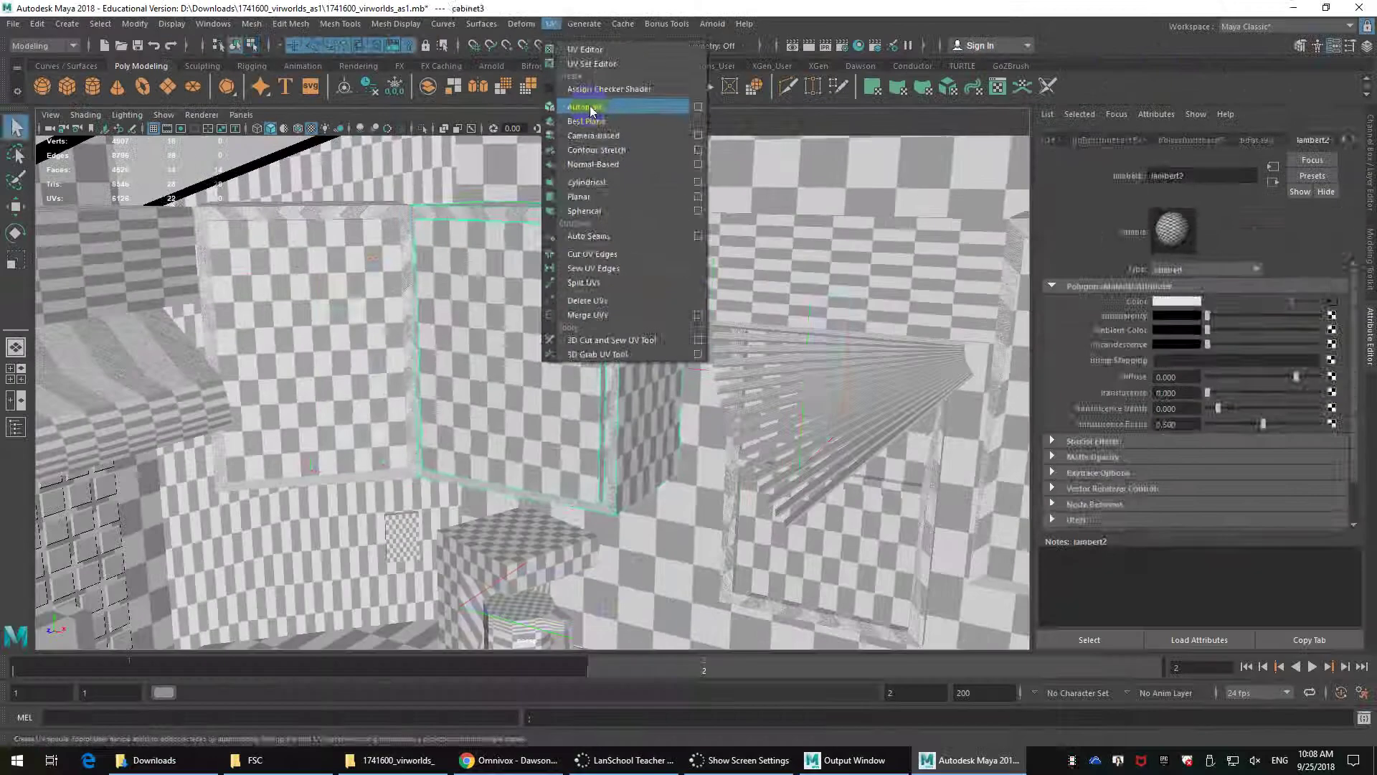
click(588, 107)
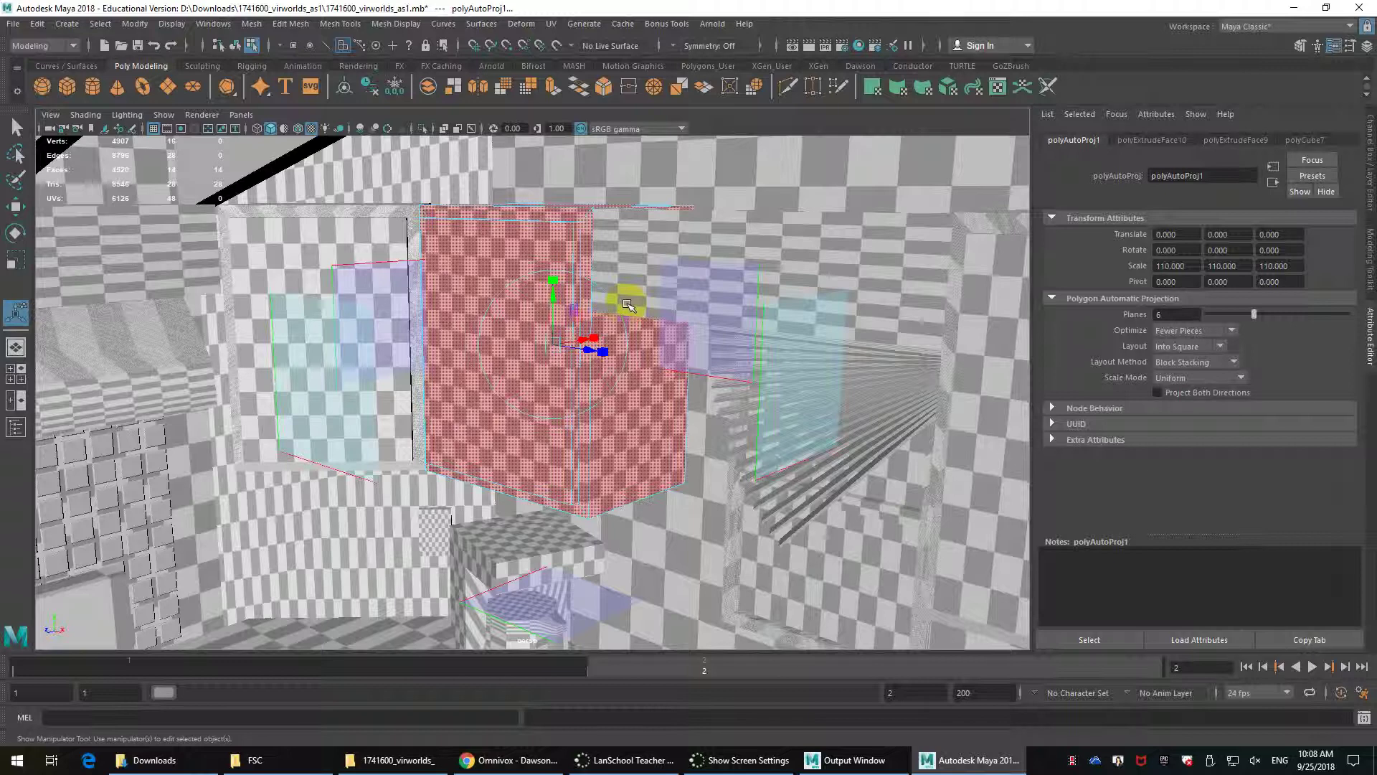
alt+drag(626, 304, 660, 332)
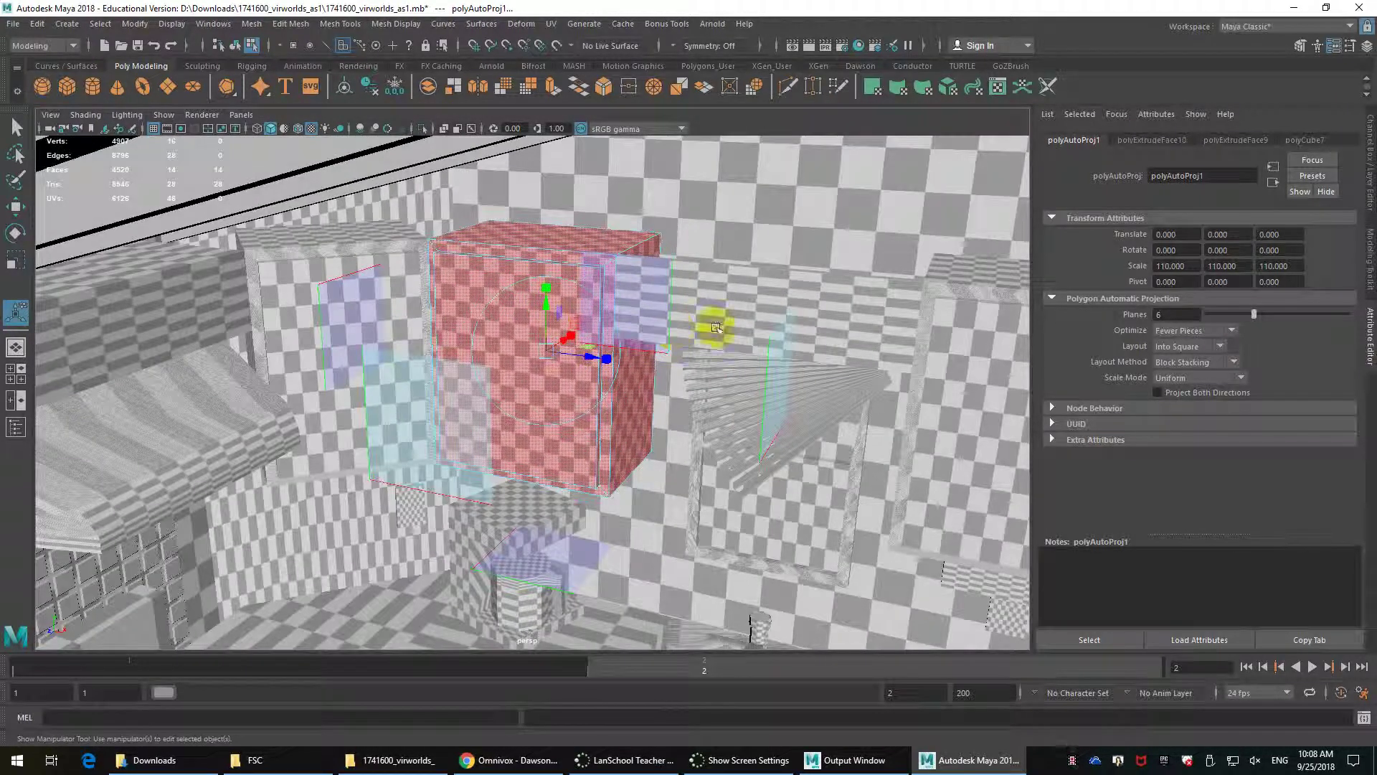
Apply an automatic UV projection to the long horizontal panel above the window blinds, as a whole object.
click(748, 318)
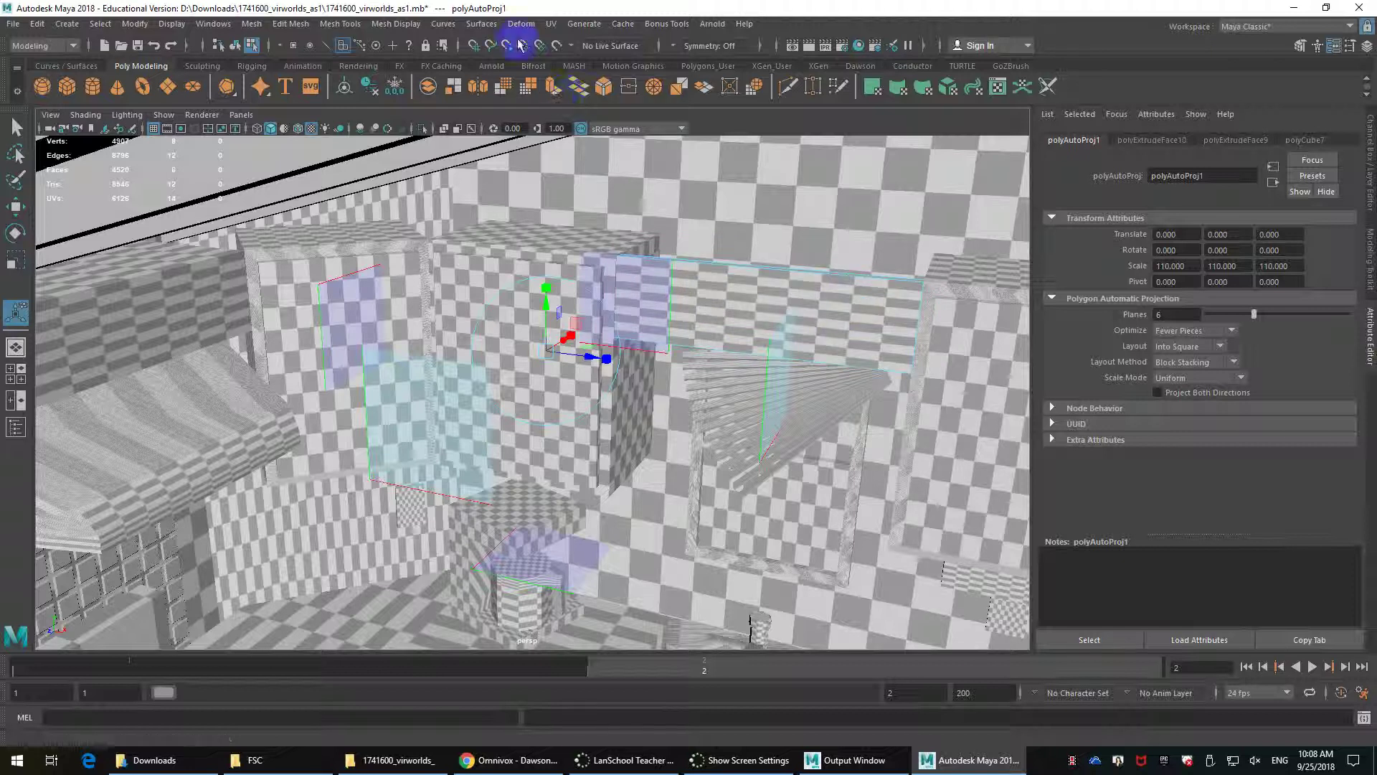
click(551, 24)
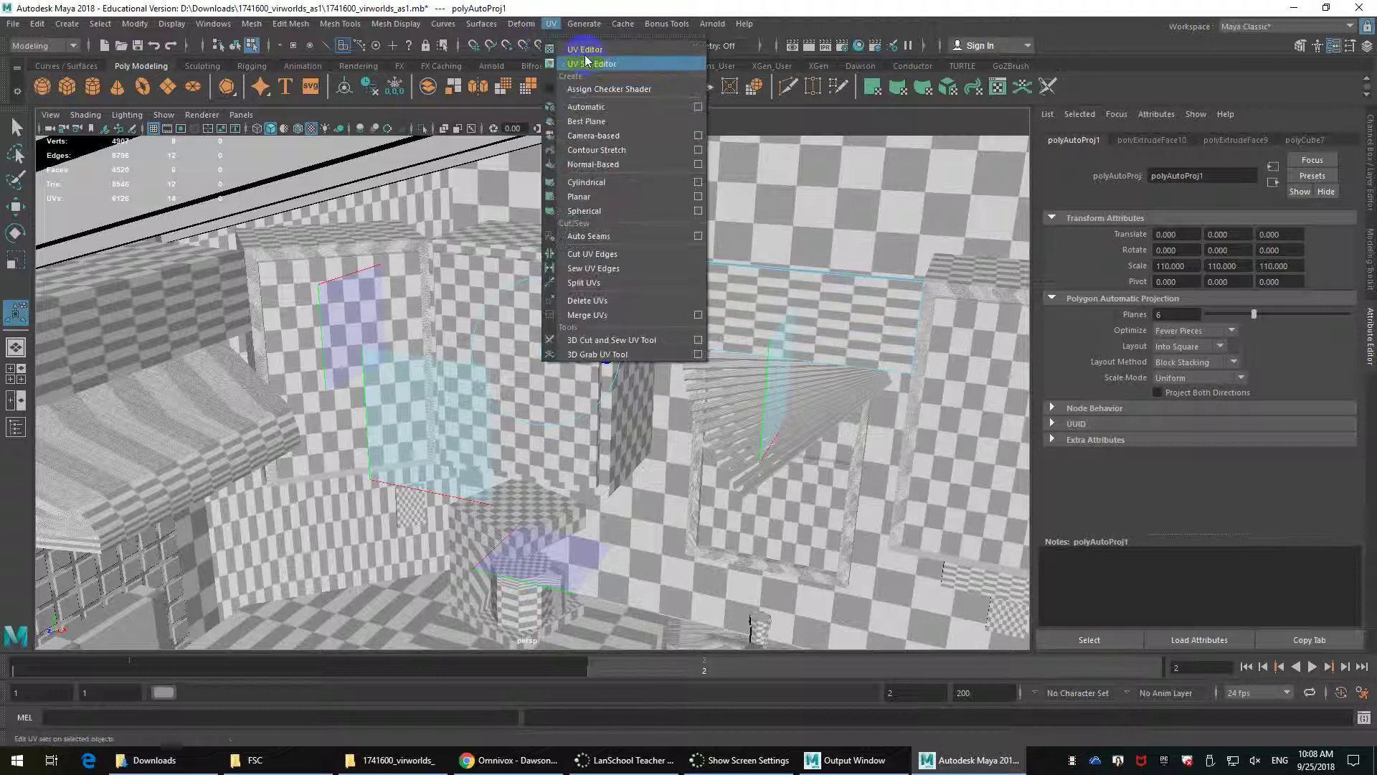
click(597, 106)
right_drag(751, 272, 786, 250)
click(548, 25)
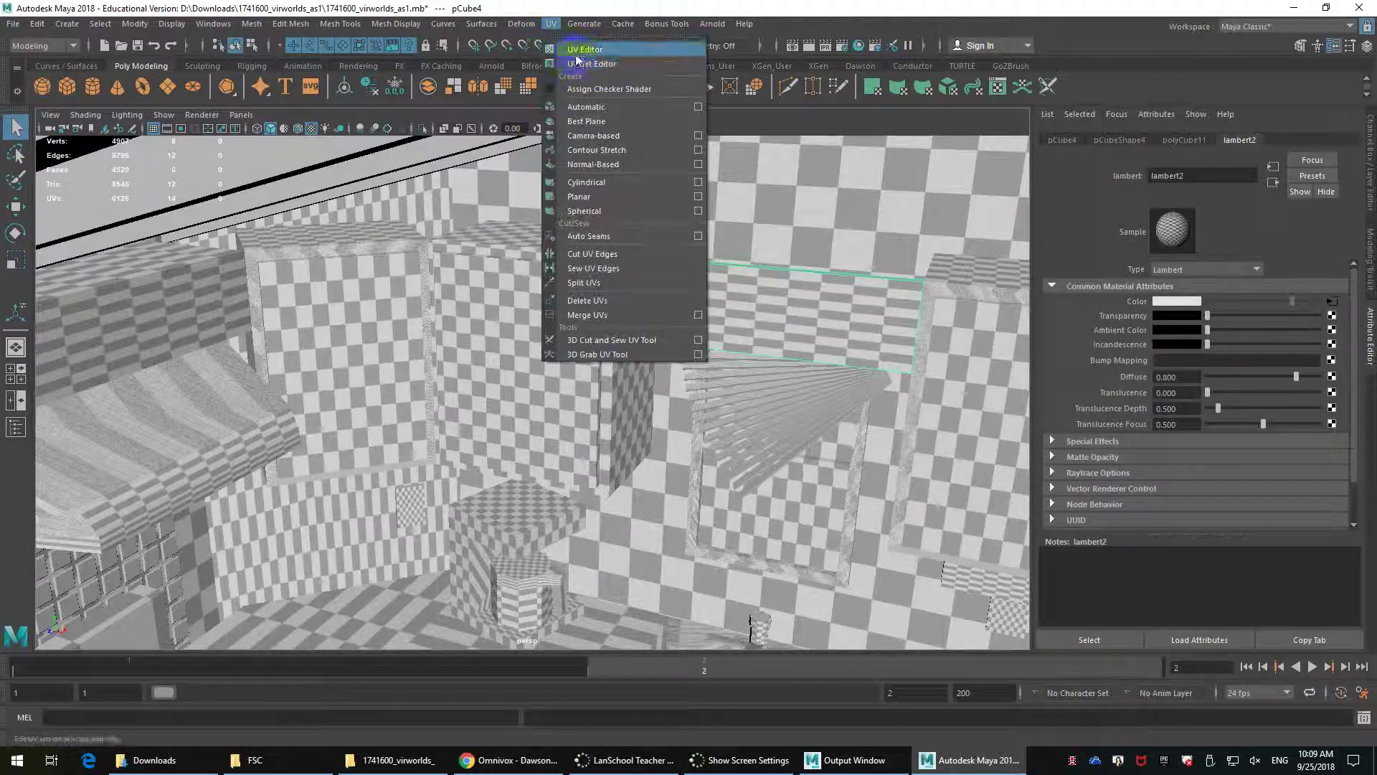
click(595, 107)
alt+drag(707, 295, 611, 319)
right_drag(649, 293, 685, 268)
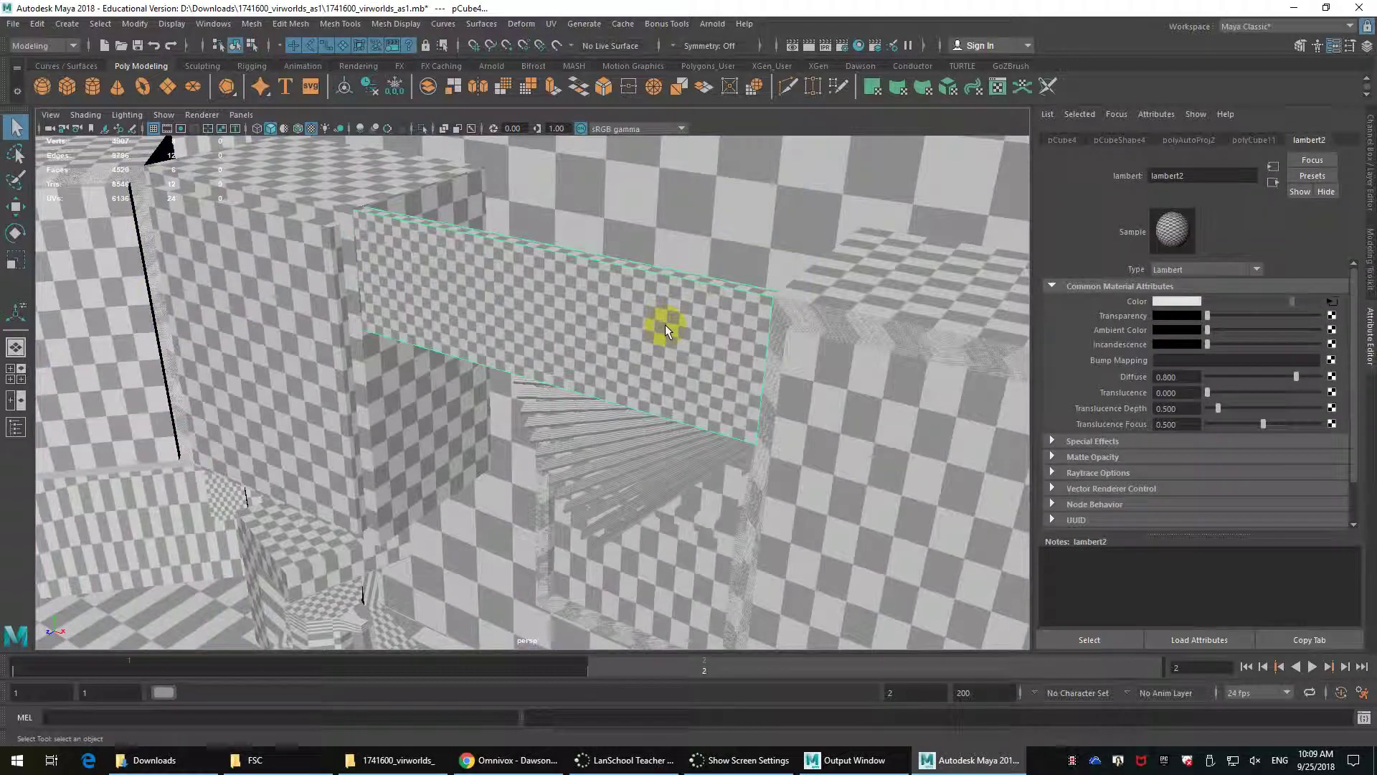
alt+drag(665, 324, 675, 266)
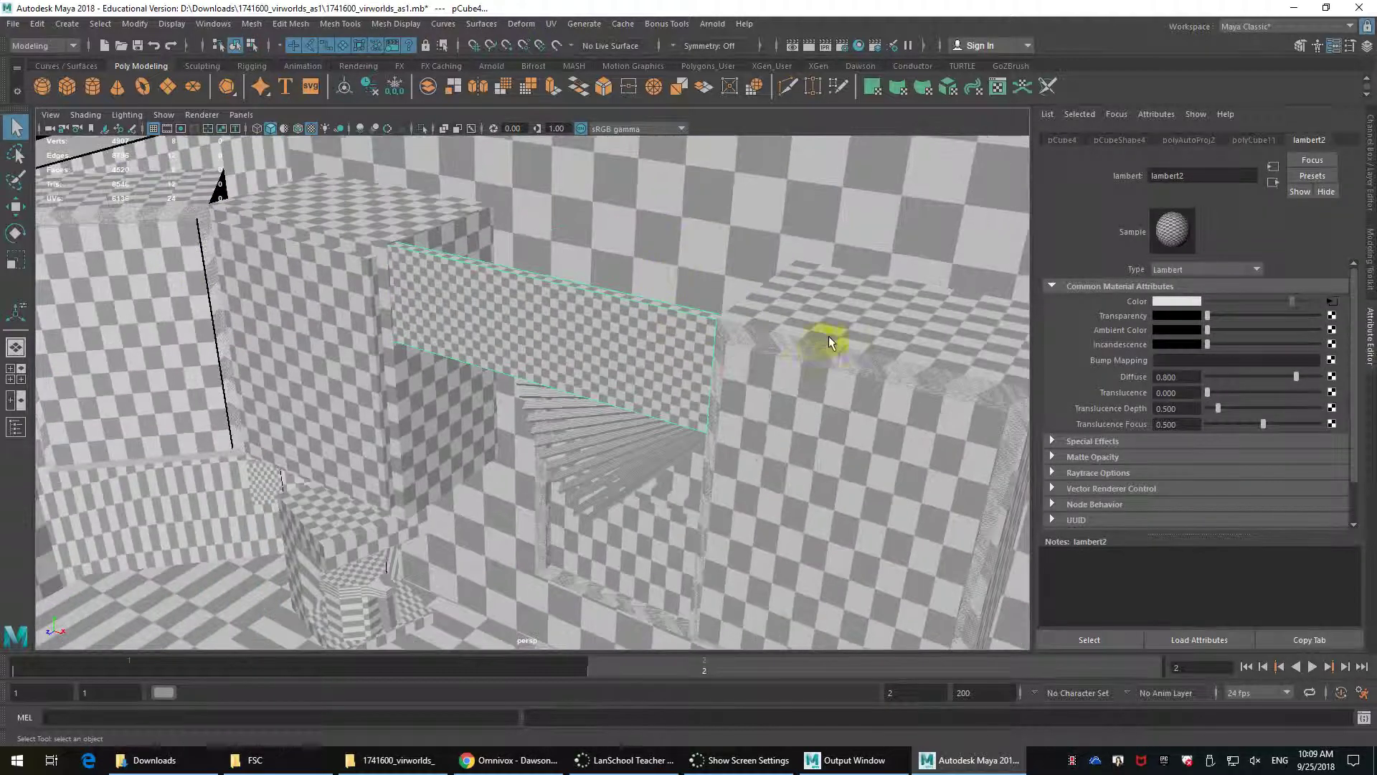
scroll(515, 361, down, 2)
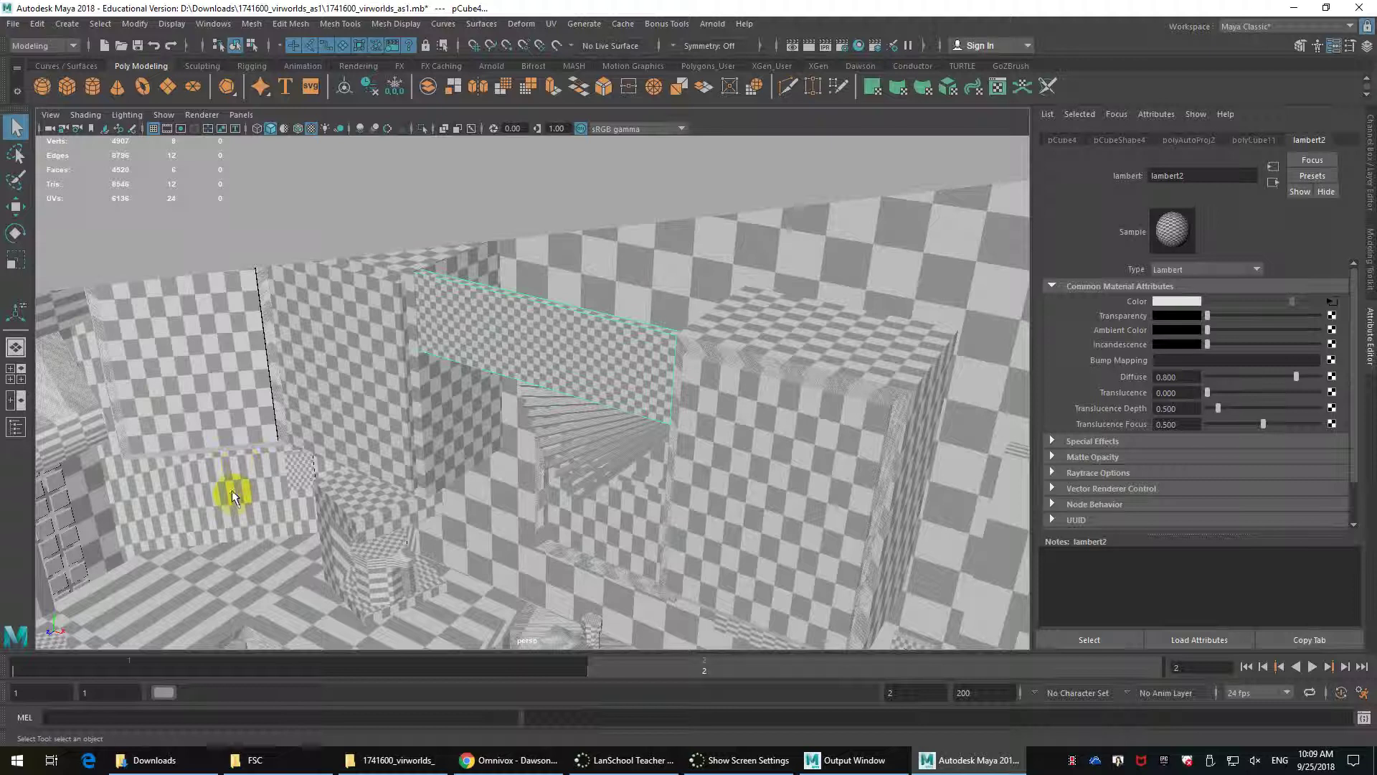
Examine the checker pattern on the kitchen's back walls and on the coffee maker for stretching.
click(231, 493)
scroll(495, 310, up, 1)
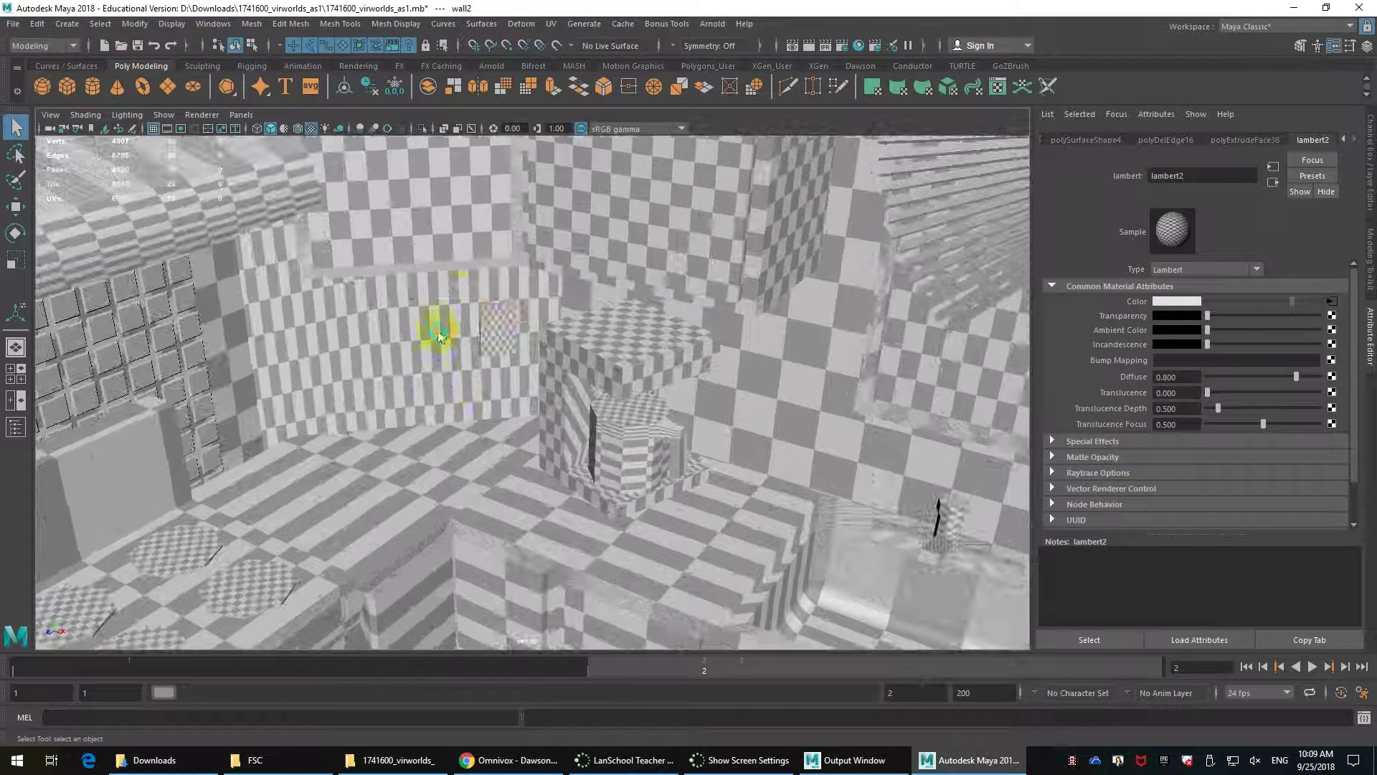
right_drag(439, 328, 458, 292)
scroll(378, 351, up, 1)
mouse_move(378, 352)
alt+mouse_down()
mouse_move(415, 290)
mouse_move(390, 343)
alt+mouse_up()
scroll(387, 344, down, 1)
scroll(457, 411, up, 1)
shift+click(271, 441)
scroll(644, 310, down, 2)
alt+drag(644, 310, 657, 347)
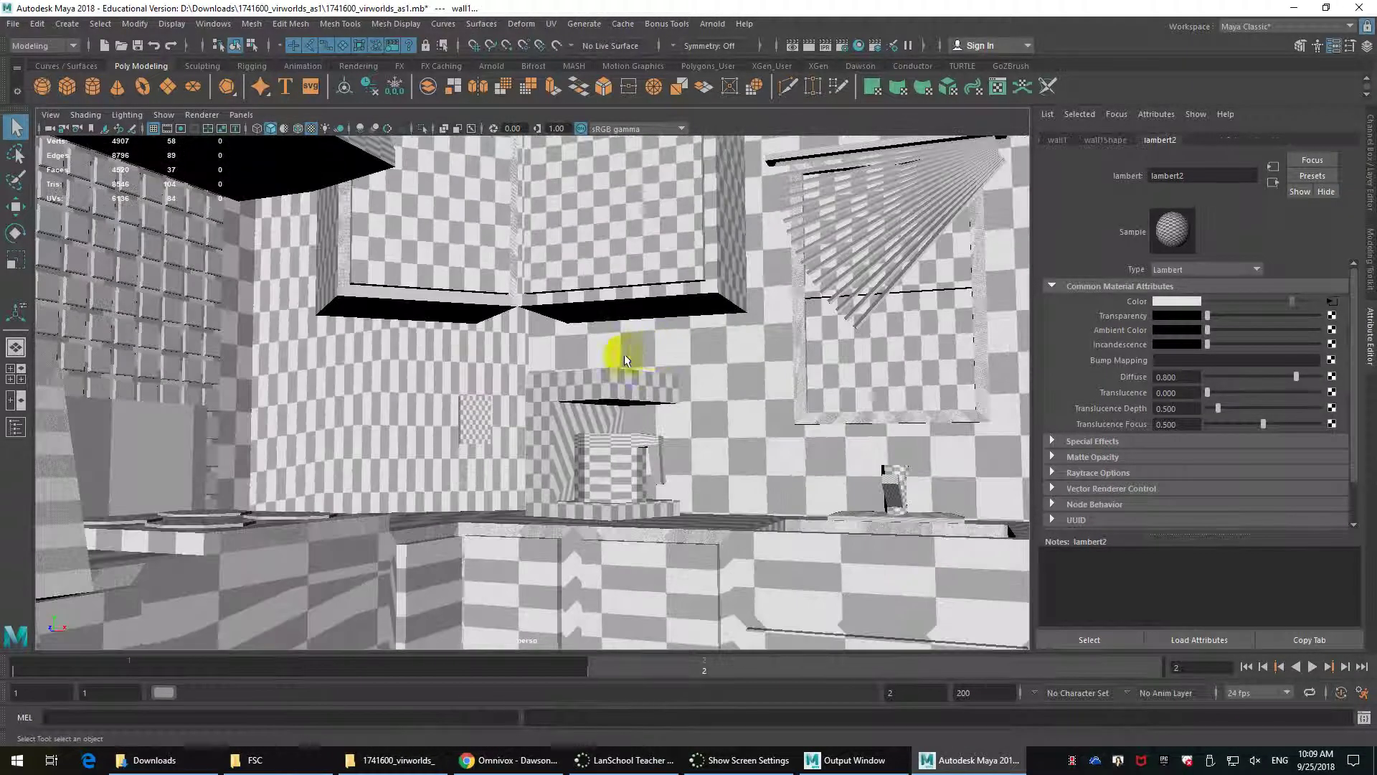
scroll(543, 368, up, 2)
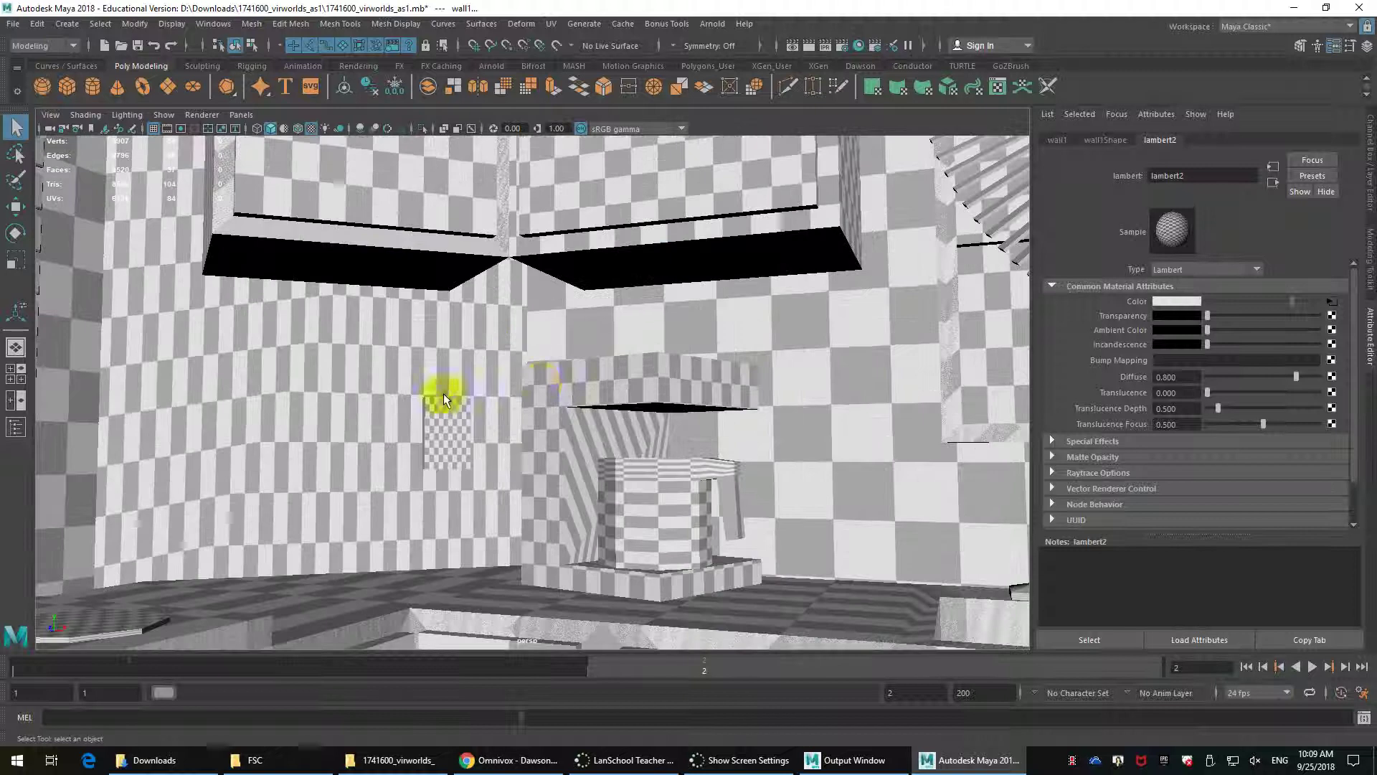
click(587, 441)
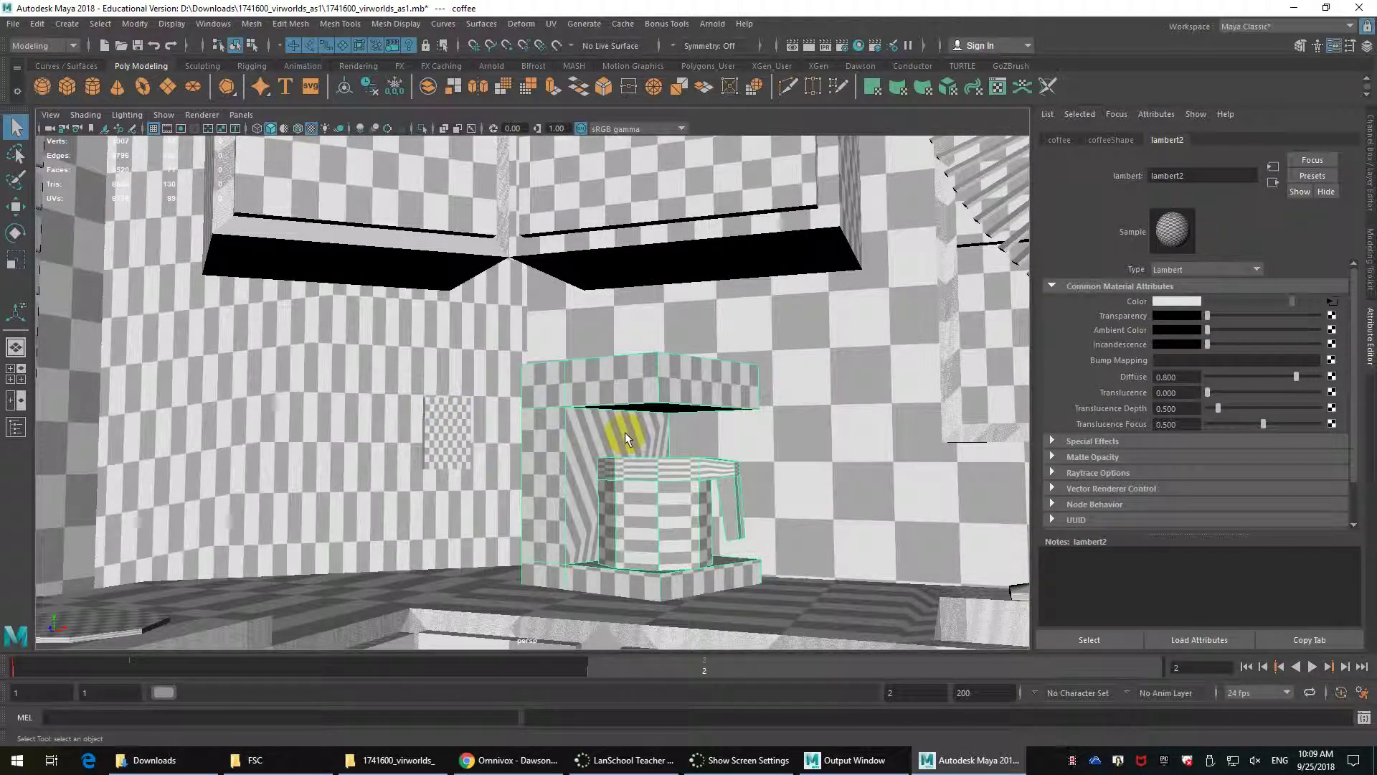
click(408, 384)
scroll(565, 374, down, 5)
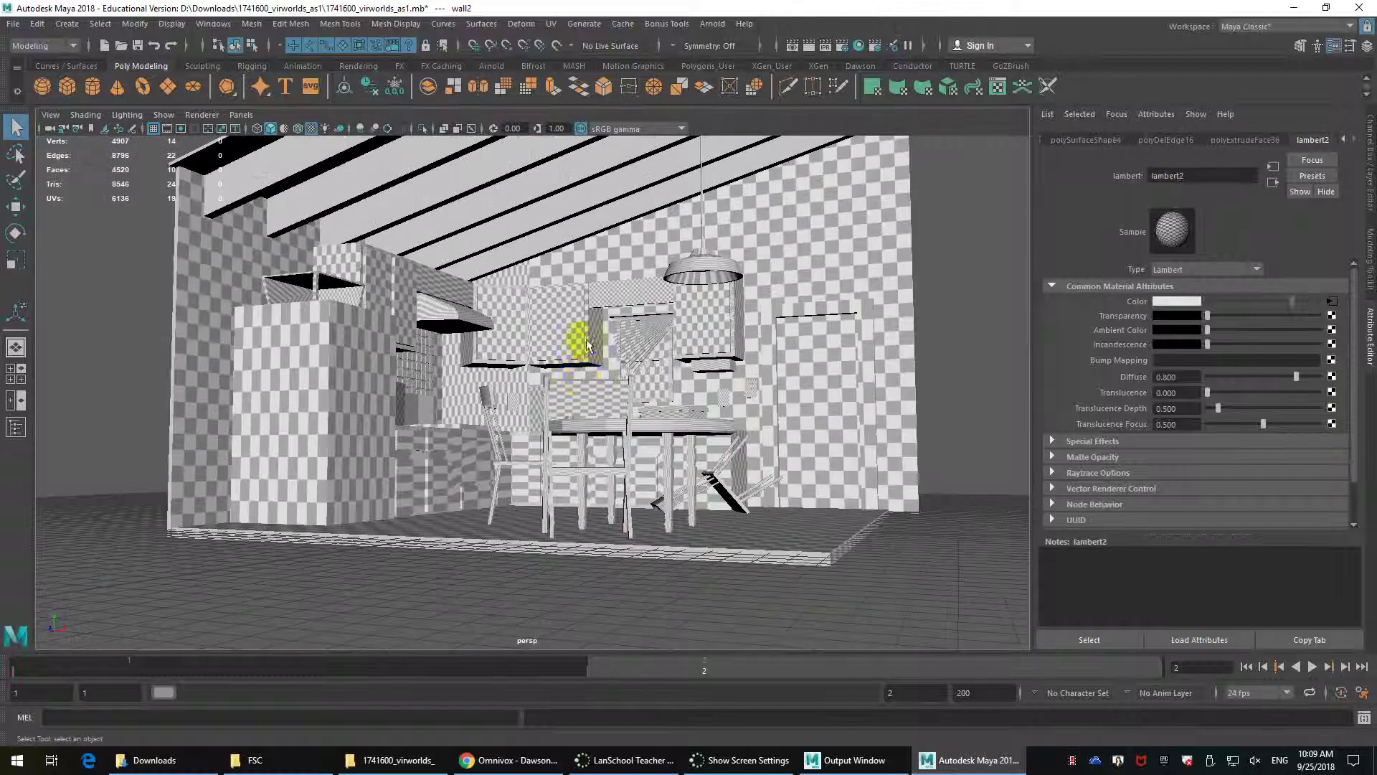
Try an automatic UV projection on the dining table and check the pattern on its top and rim.
scroll(586, 345, up, 4)
alt+middle_drag(566, 358, 490, 273)
alt+drag(489, 273, 581, 213)
alt+middle_drag(523, 400, 503, 507)
scroll(529, 370, up, 3)
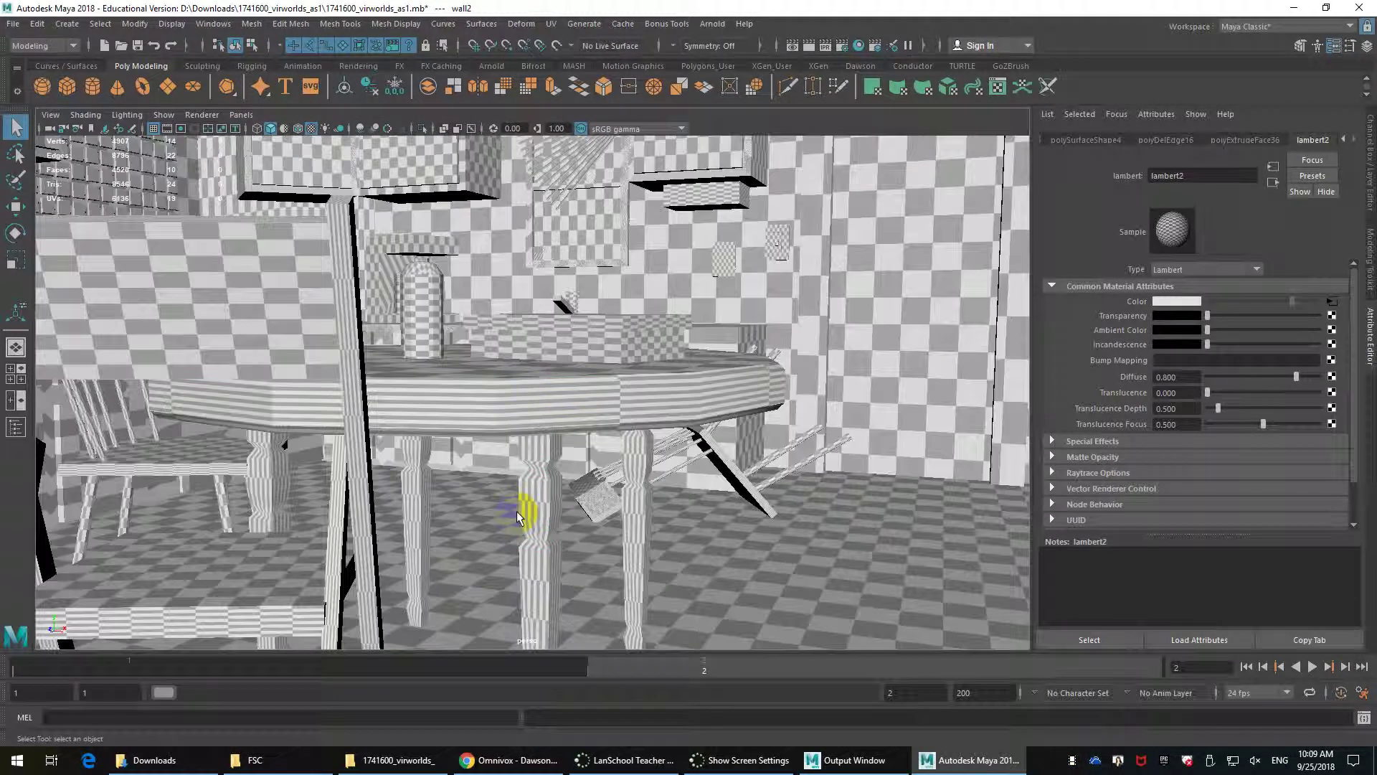
click(528, 394)
click(551, 23)
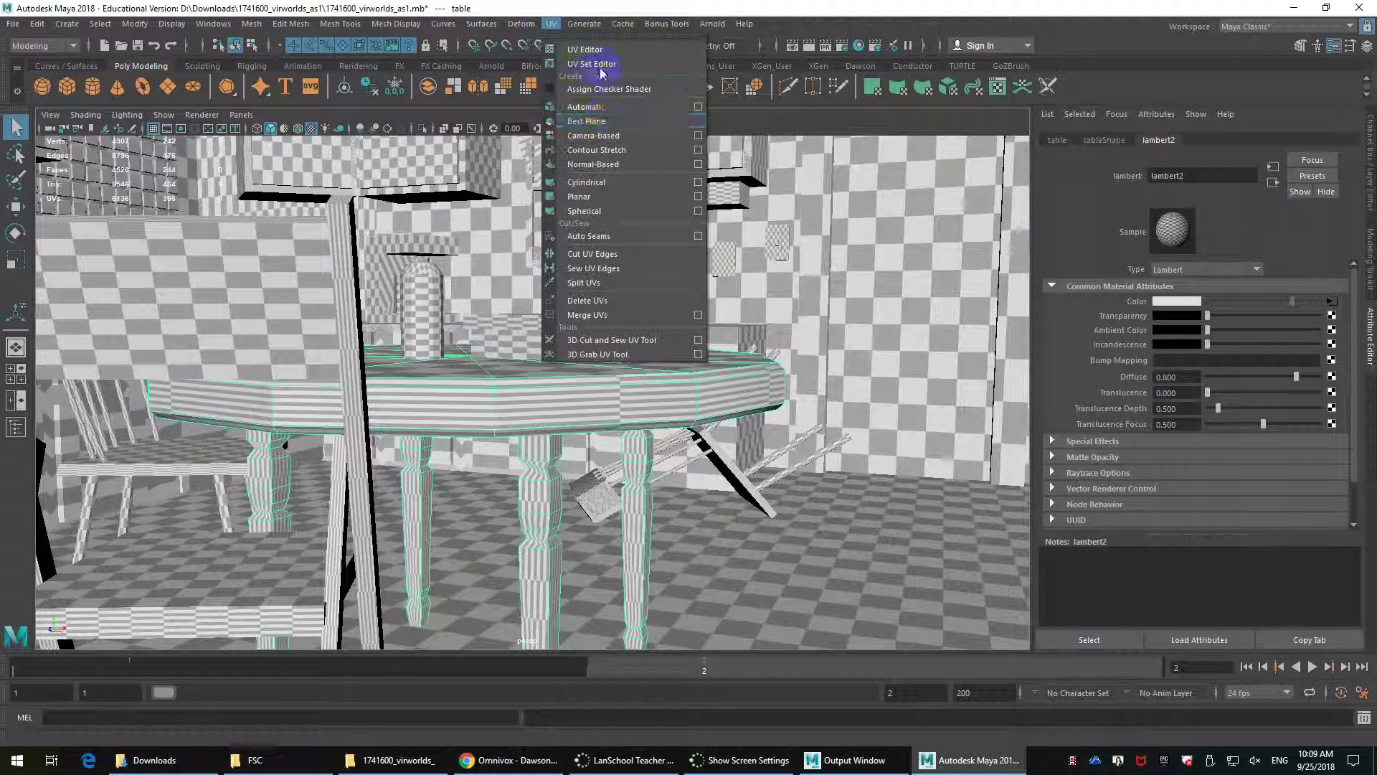
click(605, 107)
alt+drag(630, 375, 583, 406)
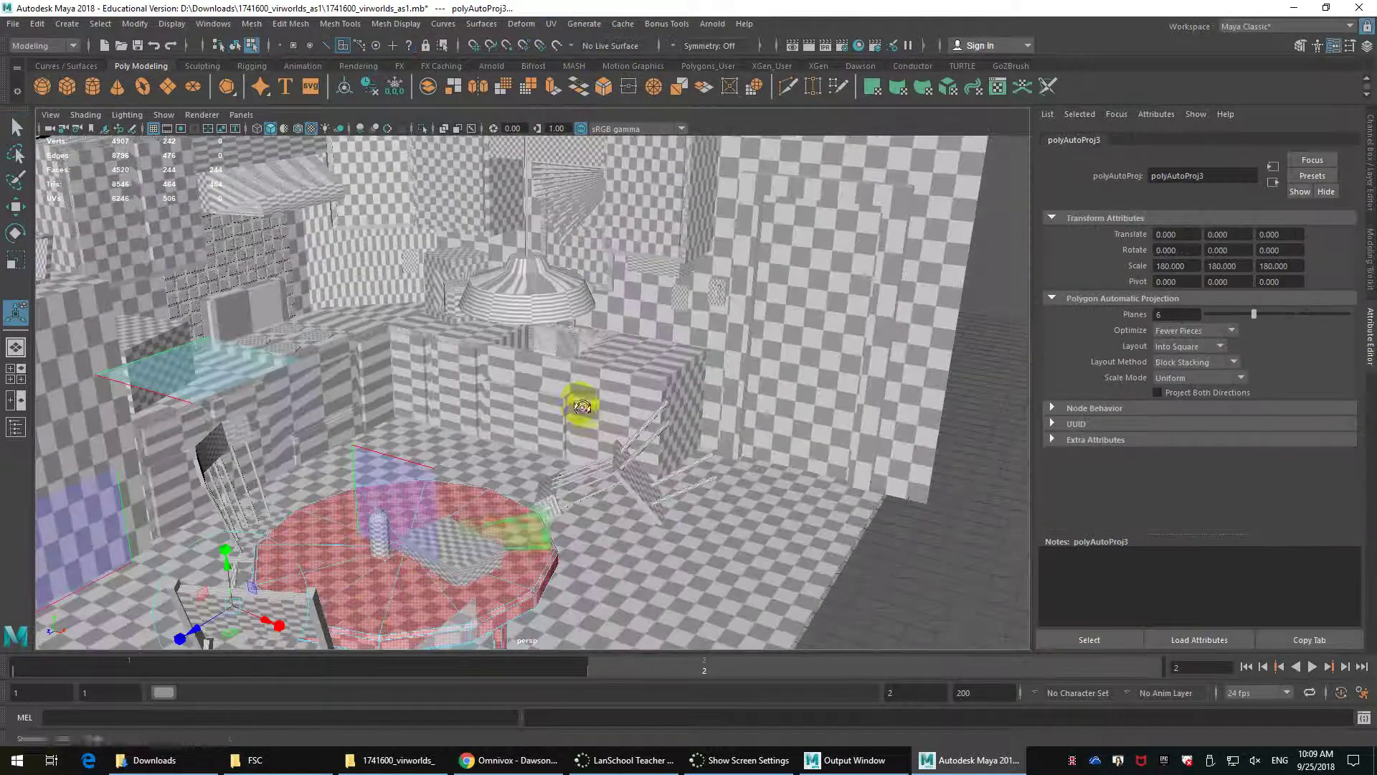
alt+middle_drag(582, 406, 596, 320)
scroll(555, 403, up, 5)
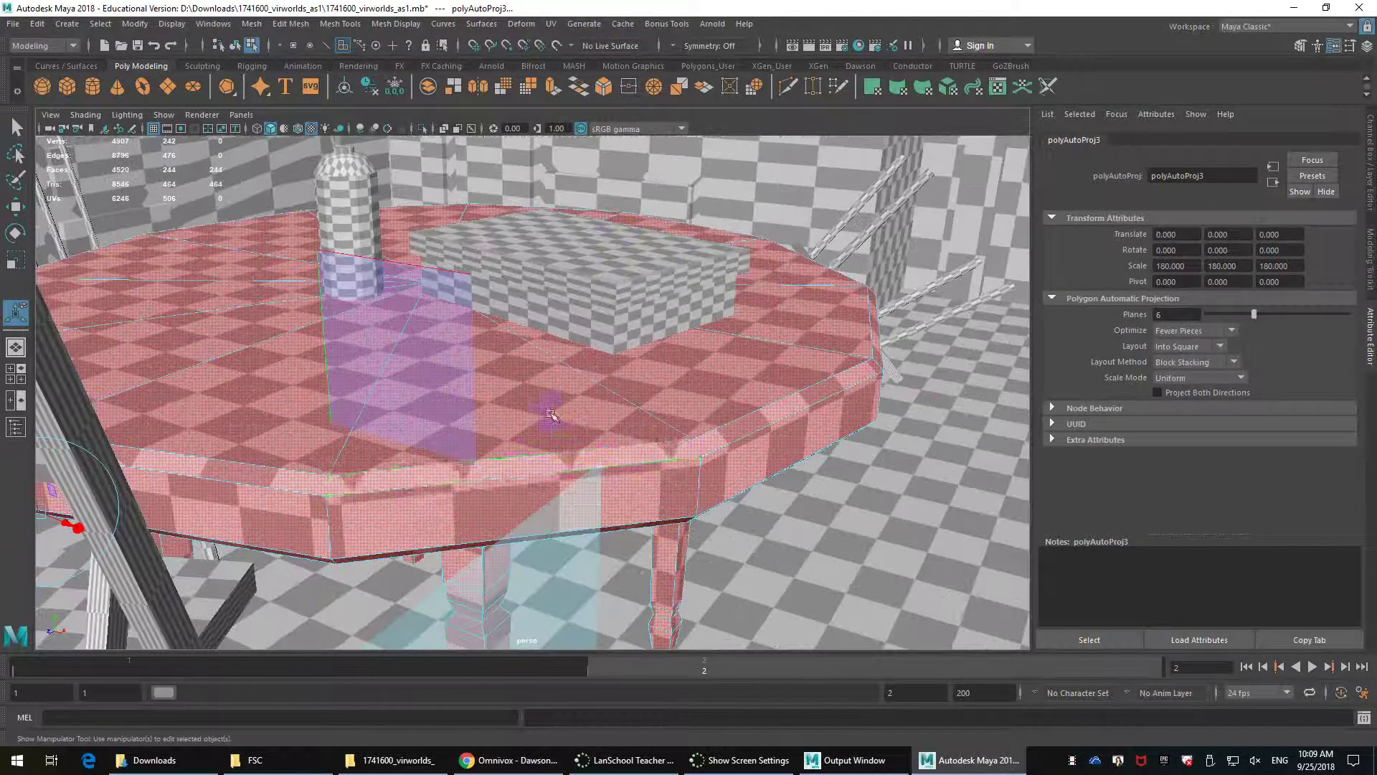
Check the faces on the table's bevelled rim and undo the table's automatic UV projection.
click(525, 495)
right_click(540, 467)
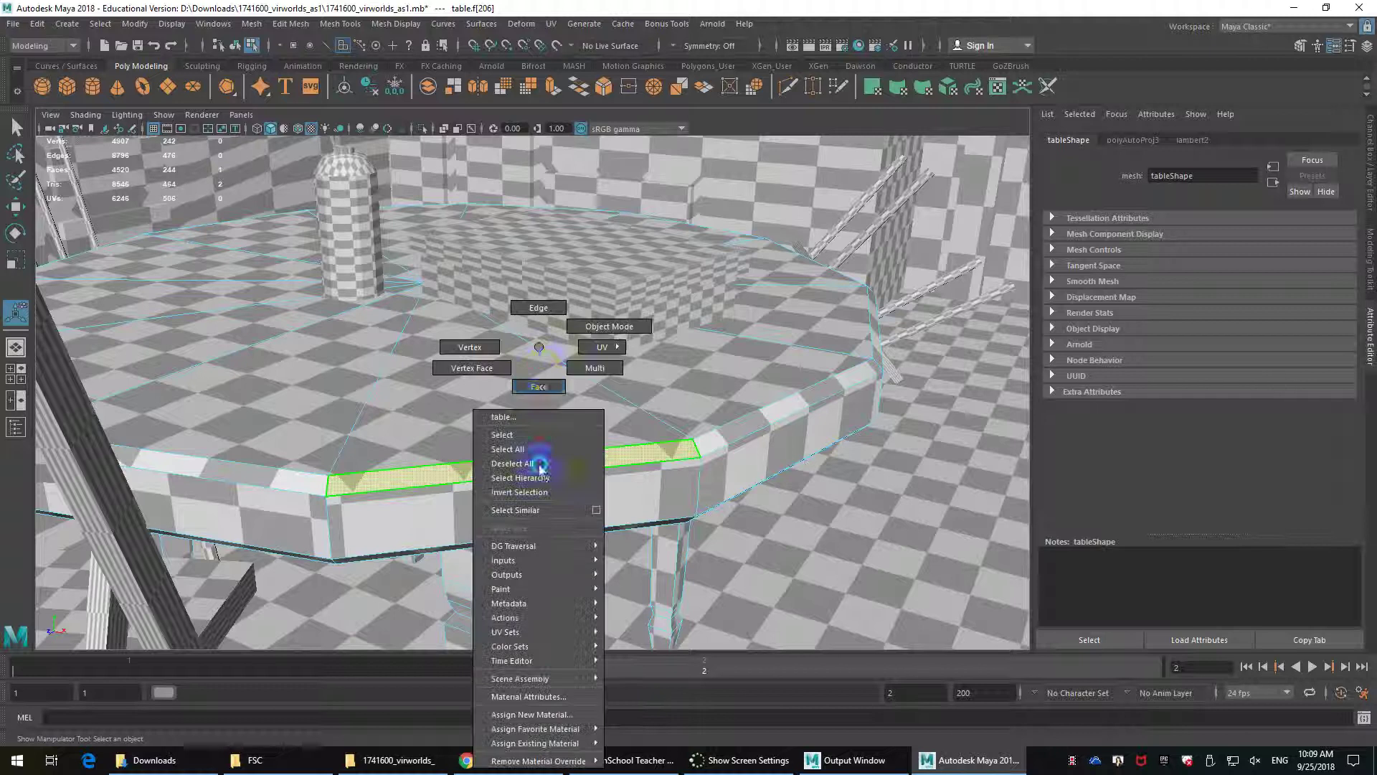
right_drag(540, 466, 542, 335)
key(ctrl+z)
key(ctrl+z)
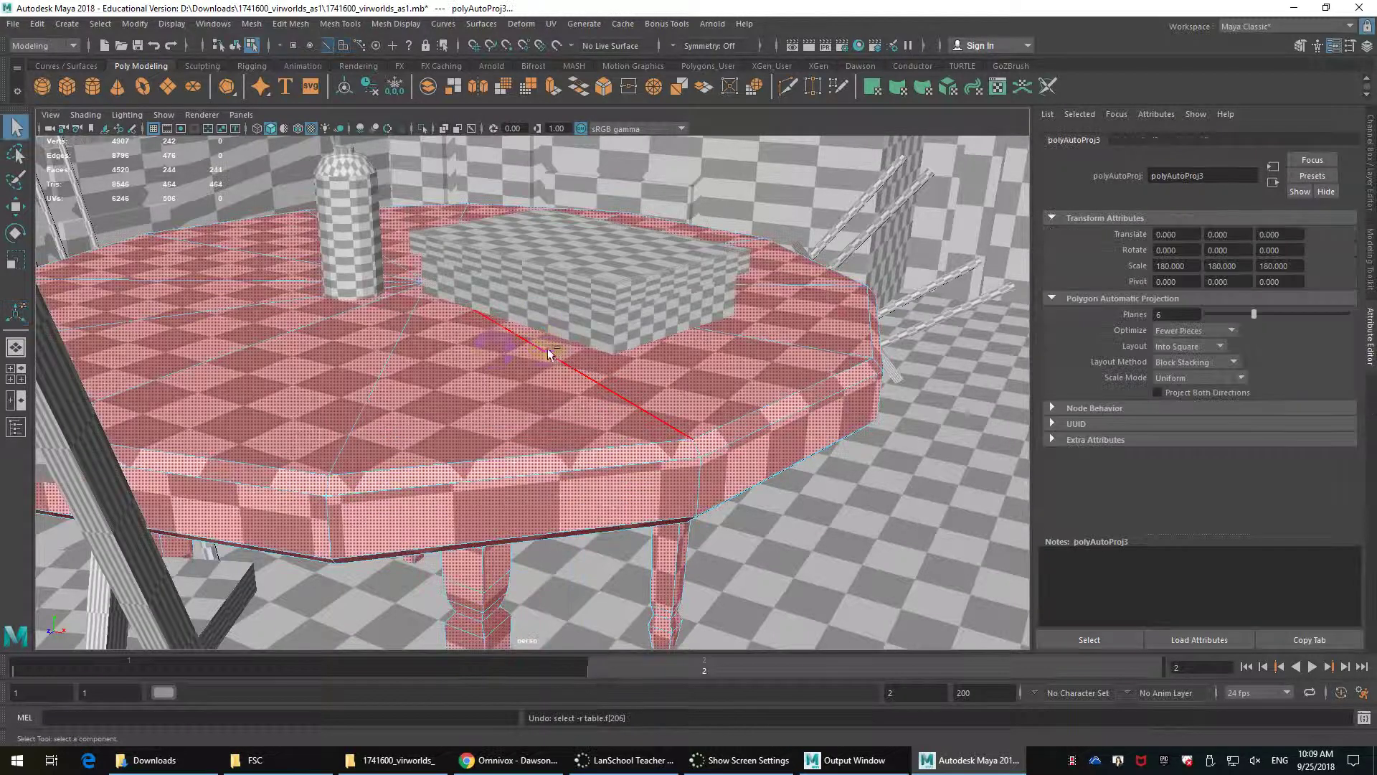
key(ctrl+z)
Show the table's UV layout in the UV Editor and hide the background texture image.
click(551, 23)
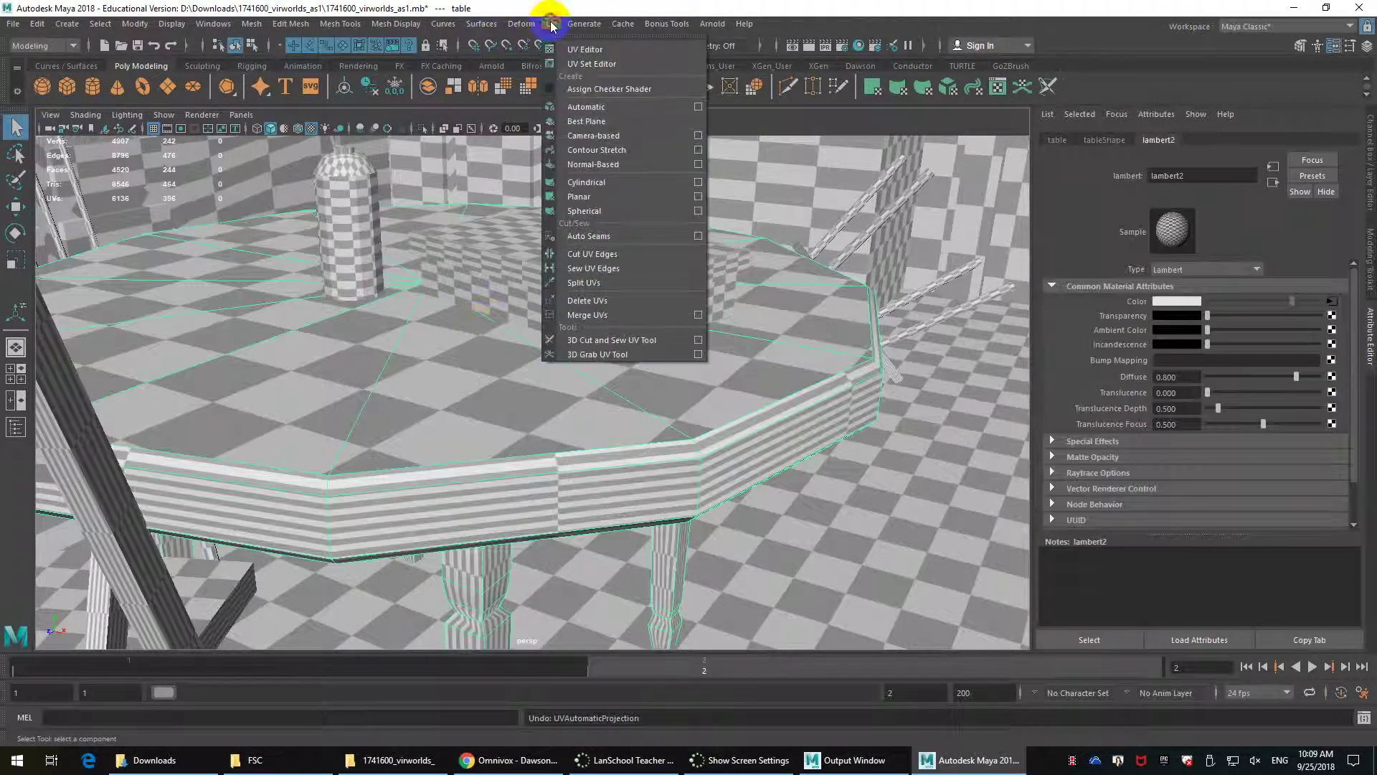
click(584, 49)
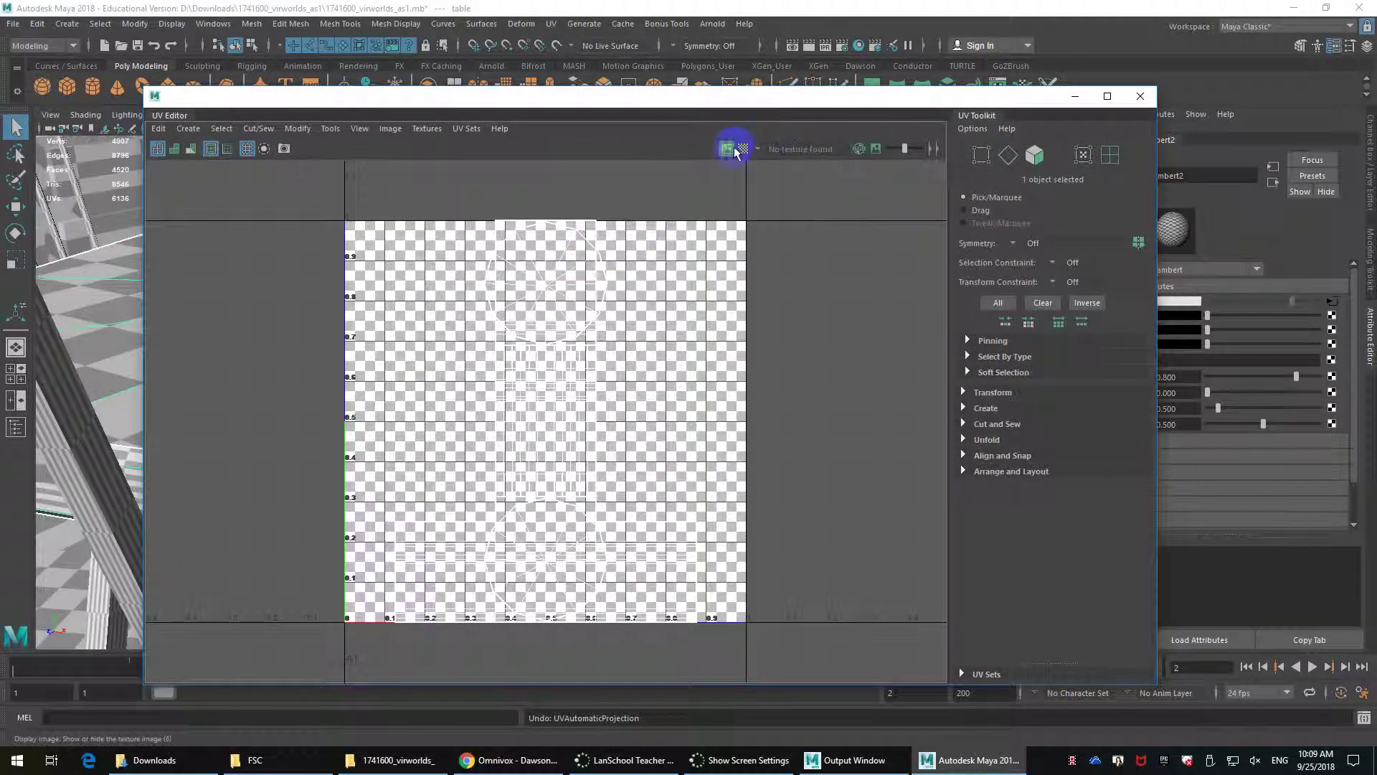
click(728, 149)
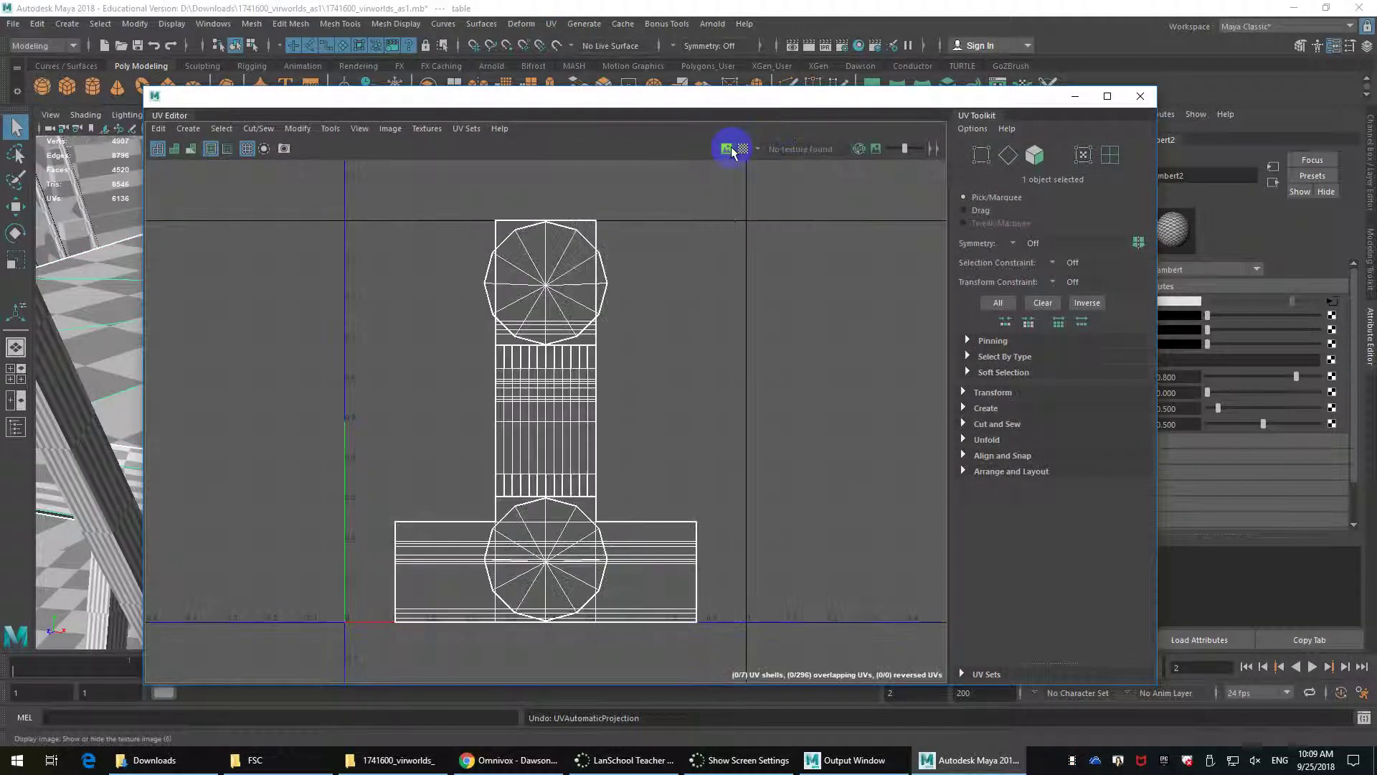
Switch to UV shell selection and select all of the table's UV shells.
right_click(563, 269)
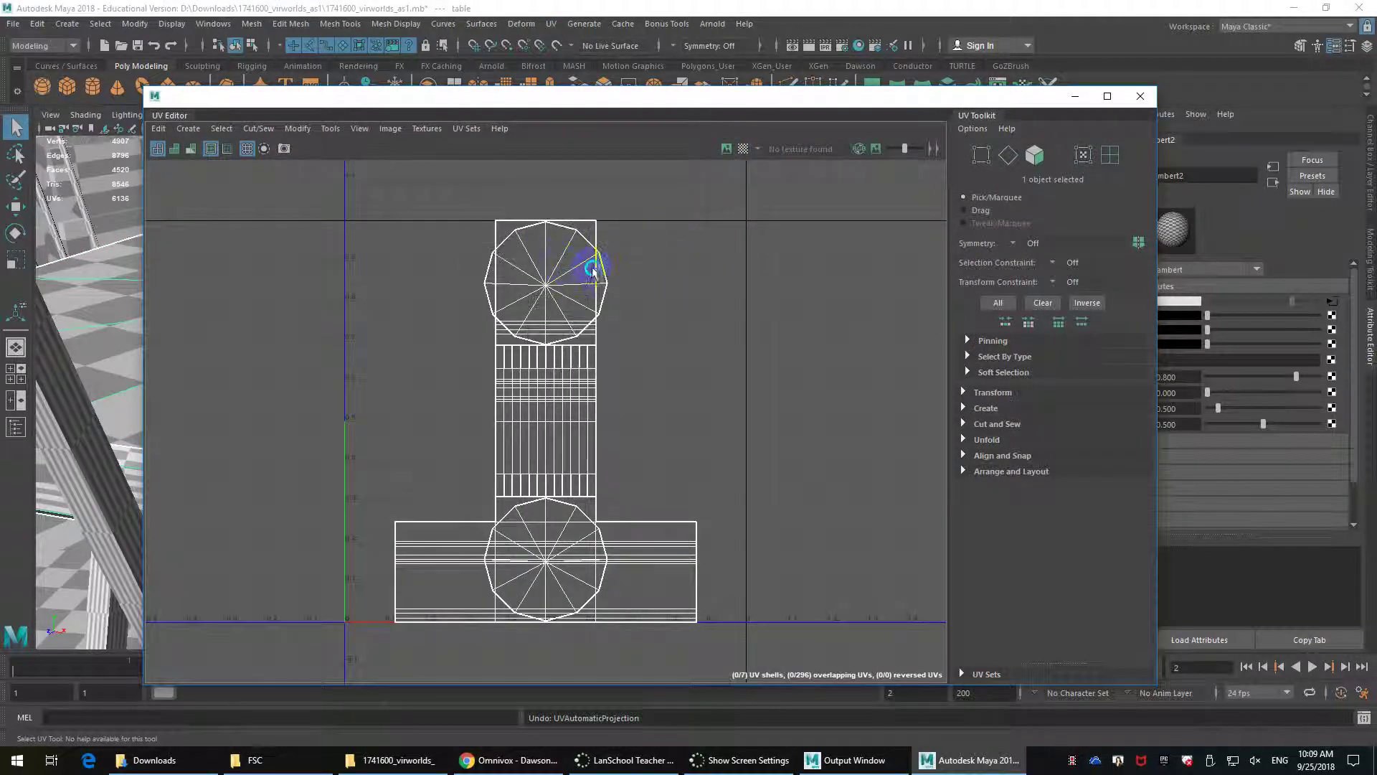
right_click(593, 271)
right_click(591, 245)
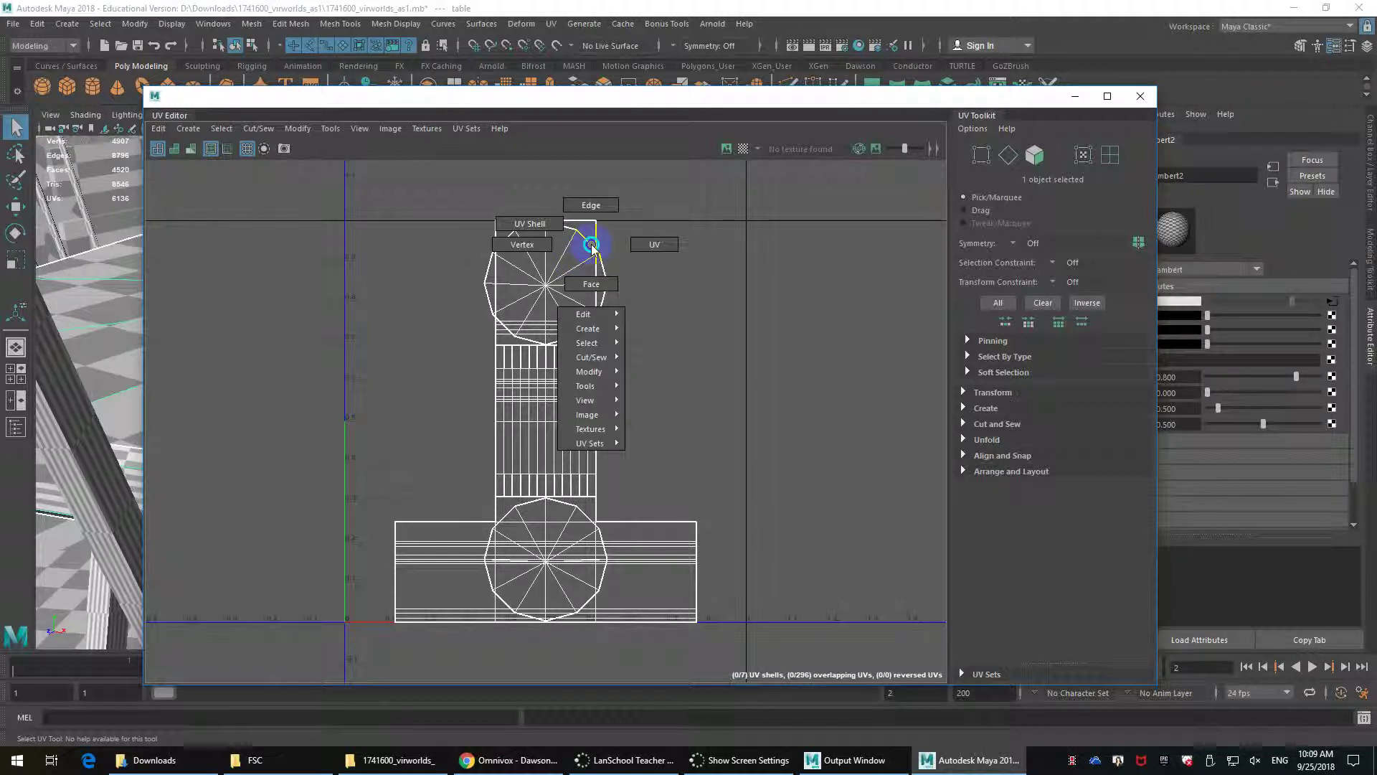
right_drag(591, 245, 484, 226)
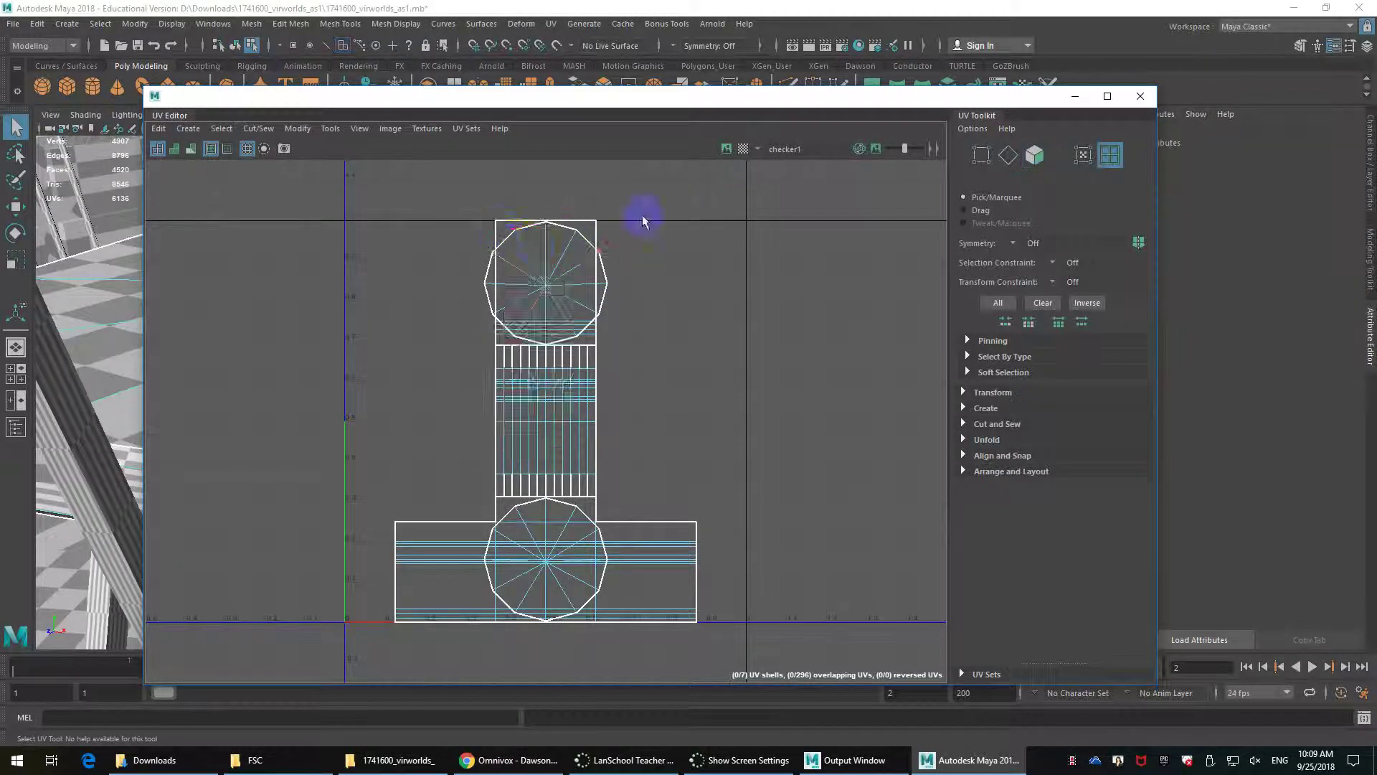
drag(679, 225, 330, 650)
Bring up the Unfold UVs options for the selected shells, reset them to defaults and uncover the UV layout.
shift+right_click(535, 266)
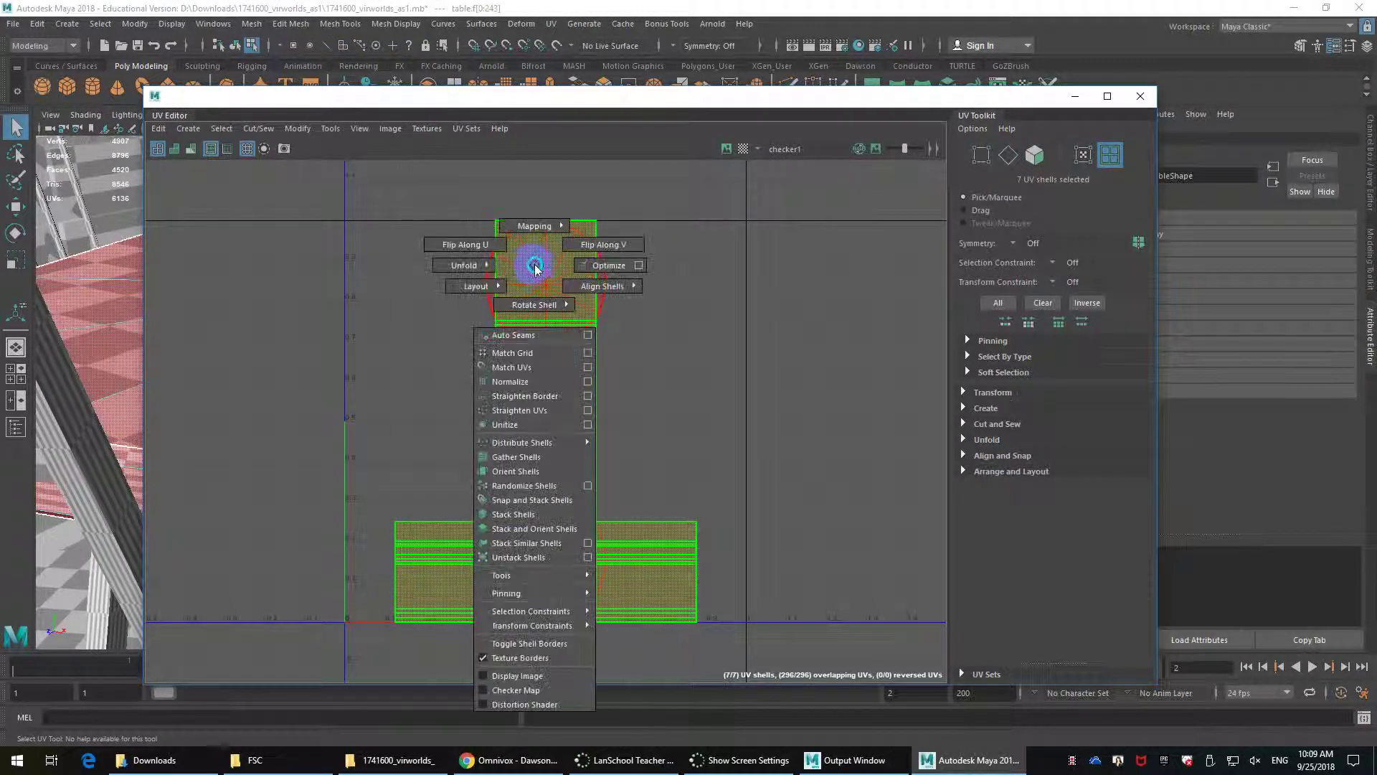
shift+right_drag(534, 266, 441, 269)
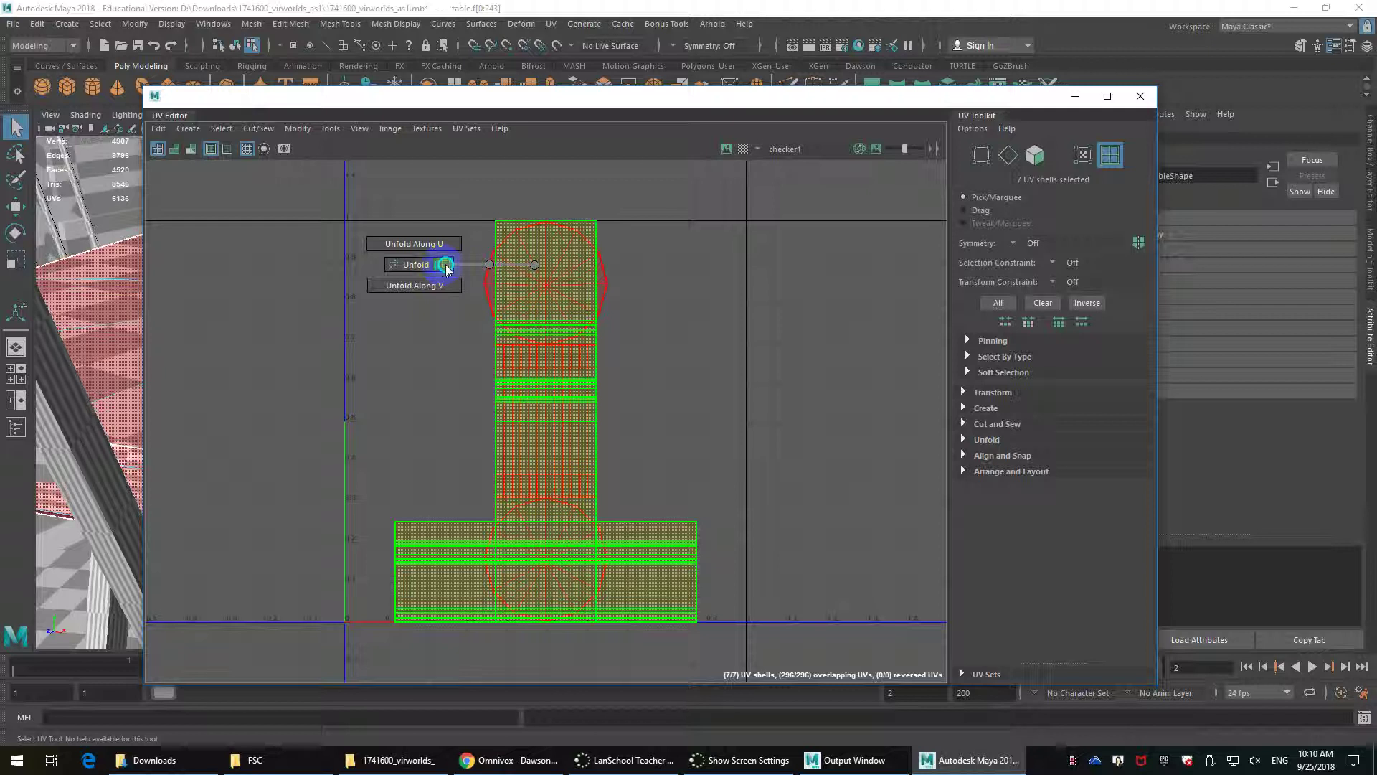
shift+right_drag(446, 266, 446, 266)
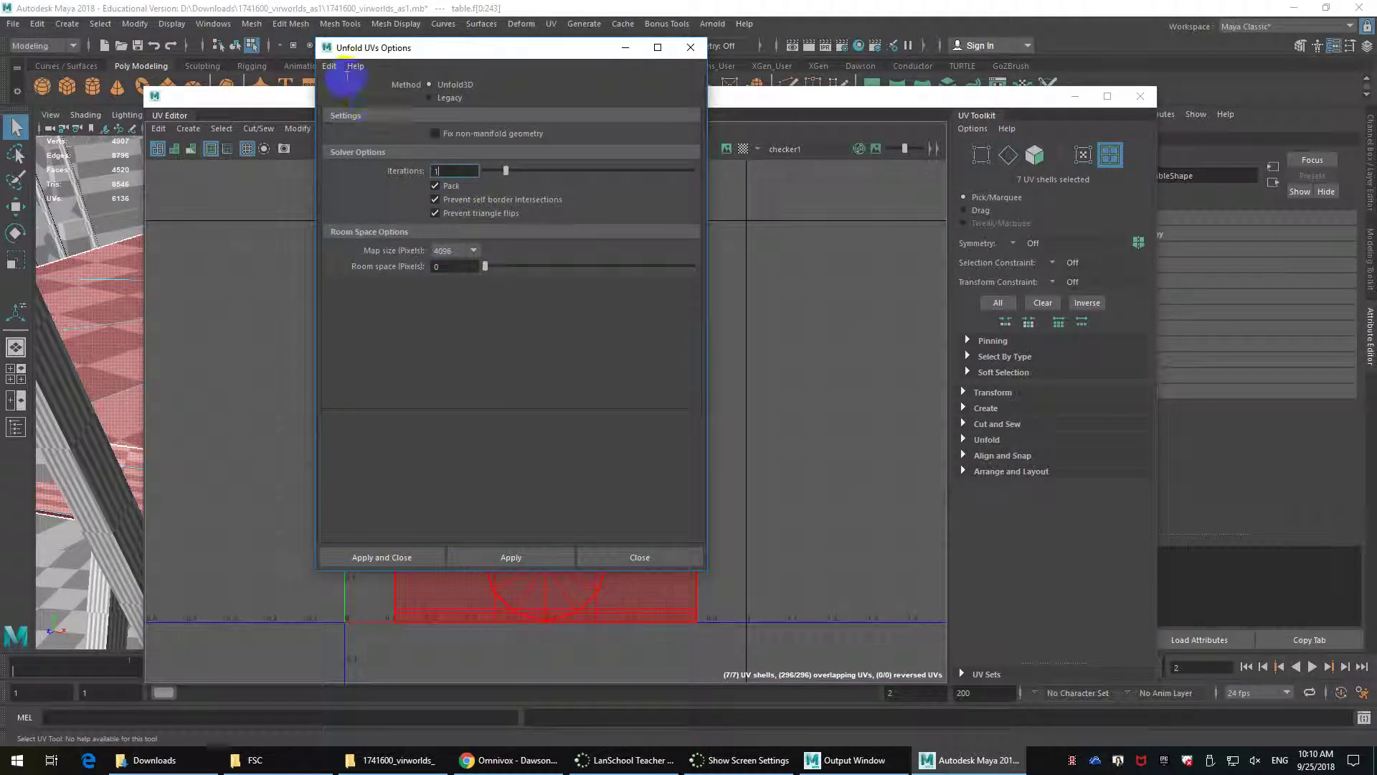
click(331, 67)
click(356, 95)
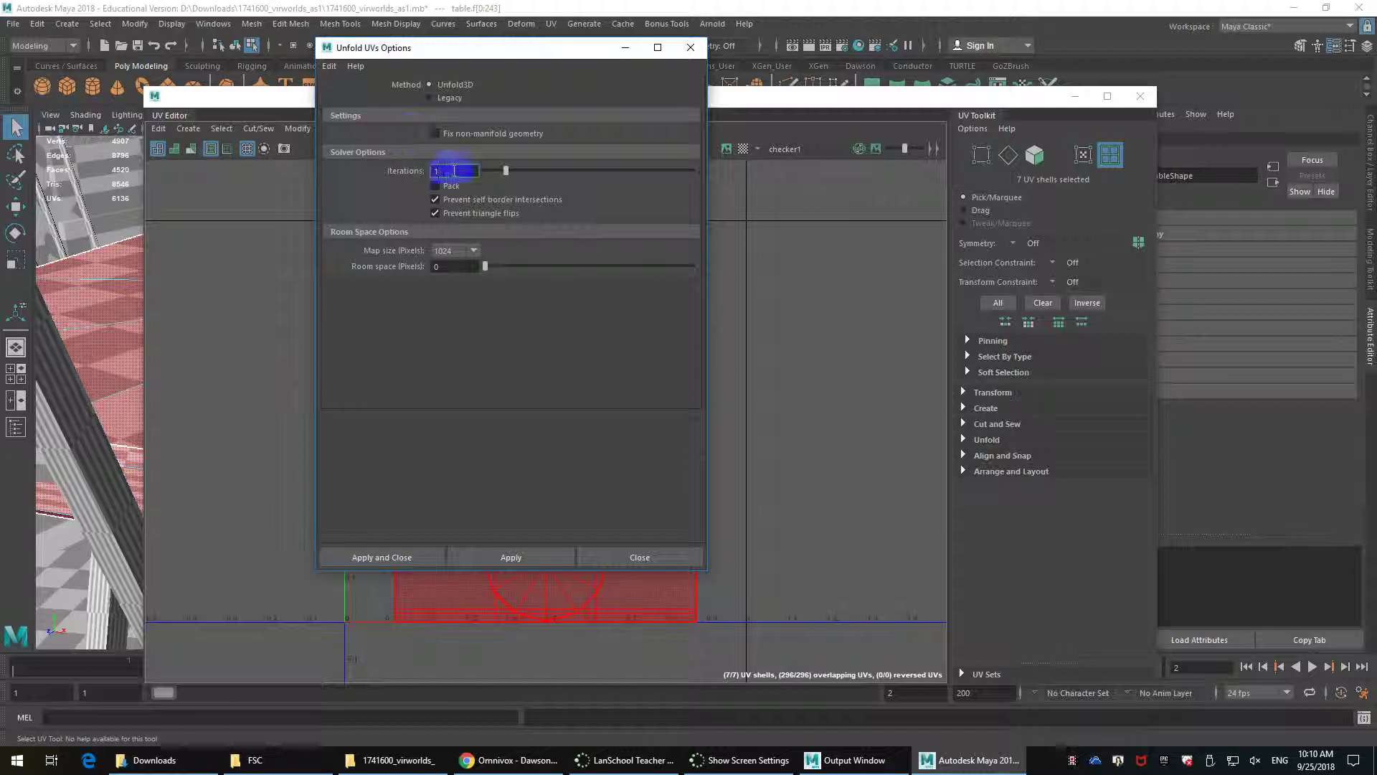
drag(480, 48, 871, 42)
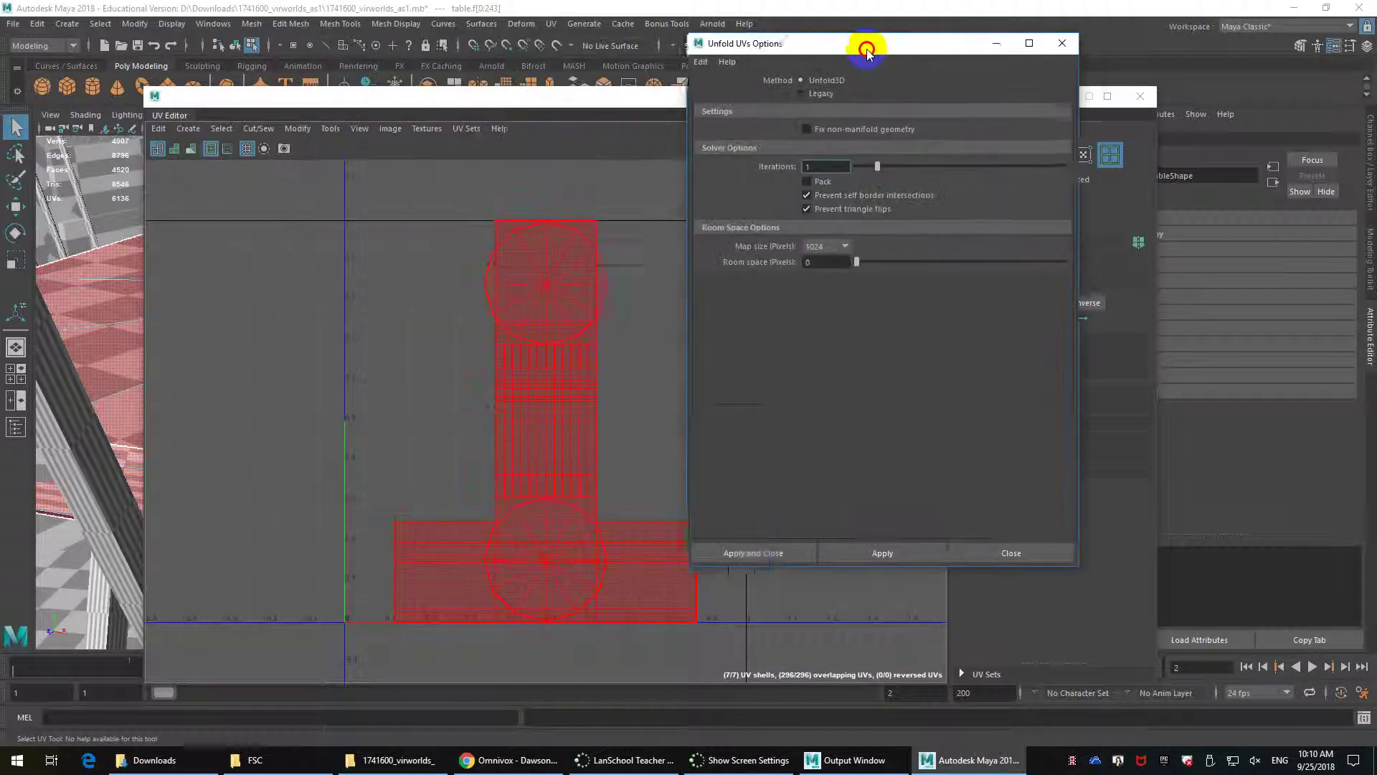
Try unfolding the table's UV shells with Unfold3D and Pack off, and undo the unfold.
click(901, 553)
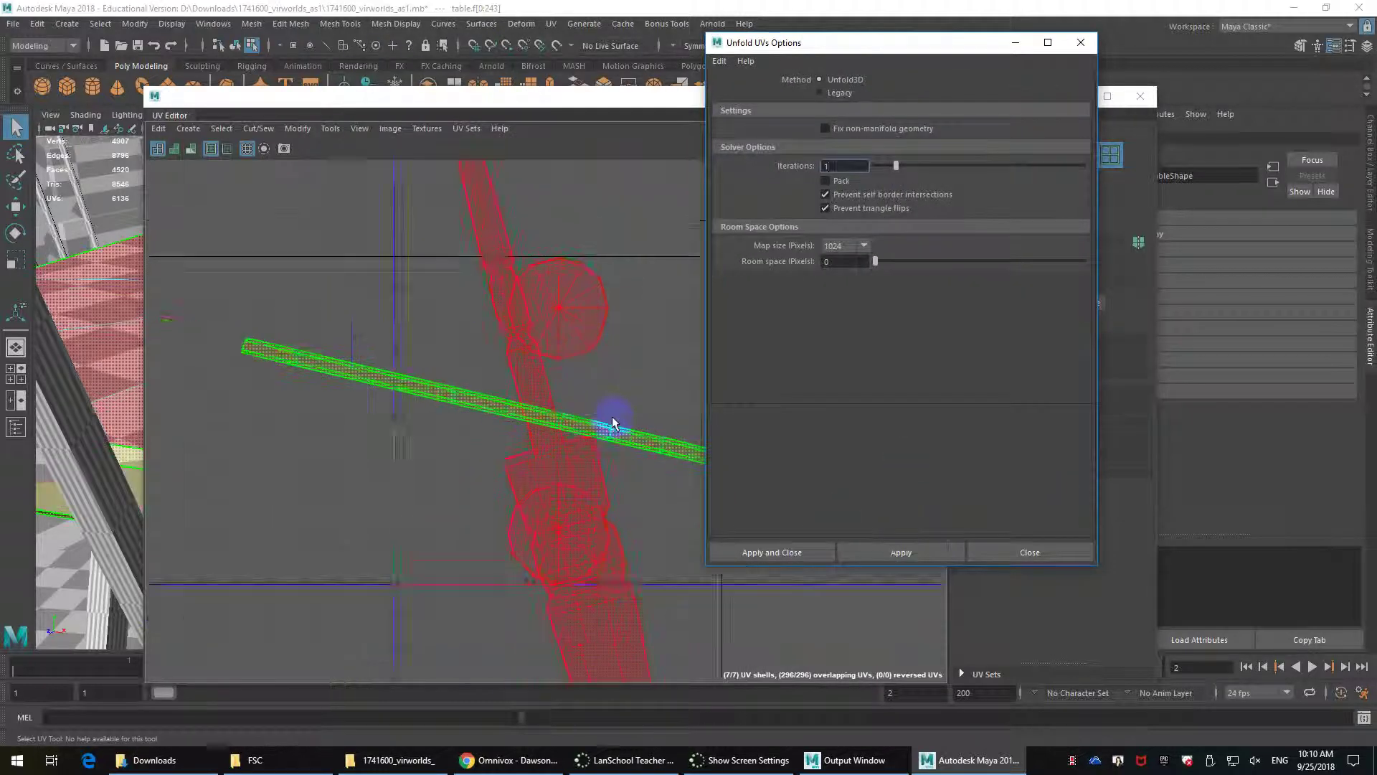
scroll(632, 449, down, 2)
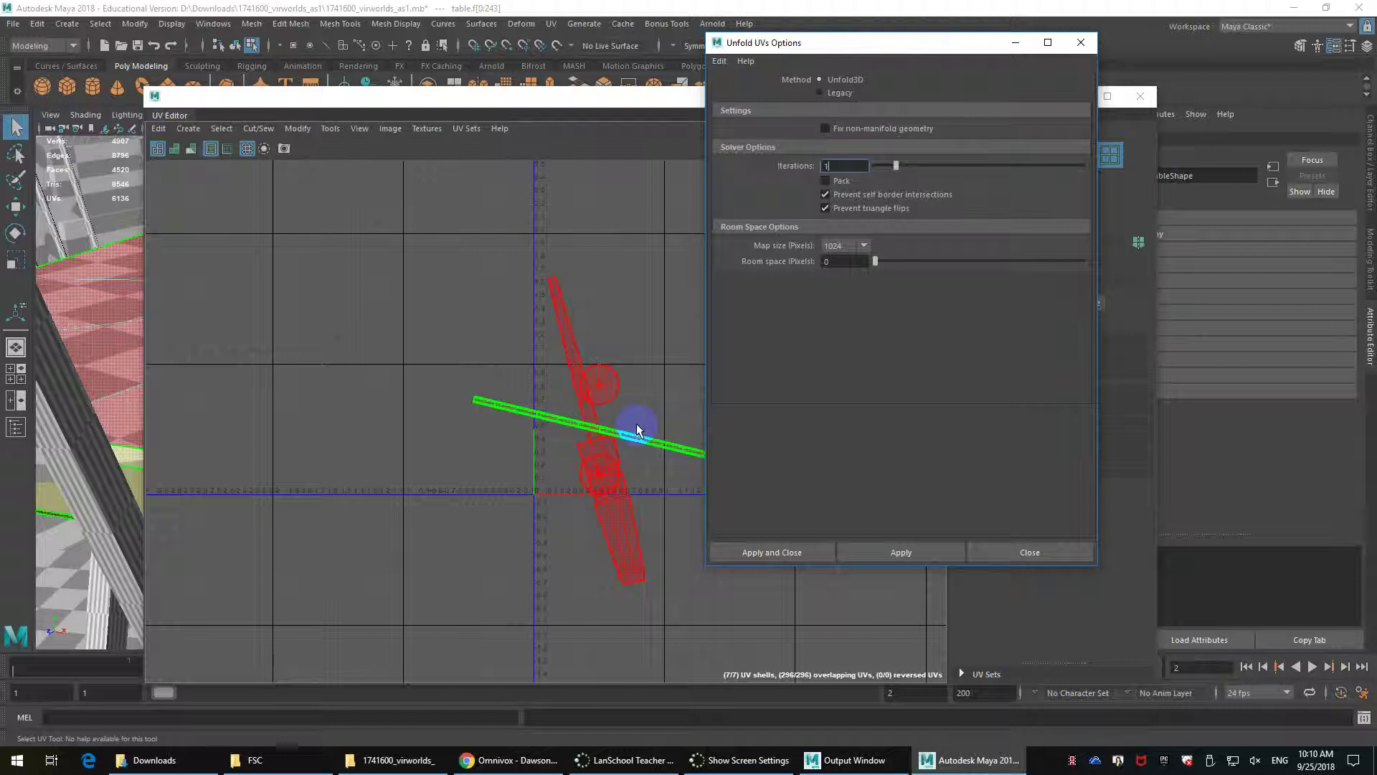
click(658, 330)
key(ctrl+z)
key(ctrl+z)
Enable Pack in the Unfold options and unfold the table's selected UV shells.
click(849, 45)
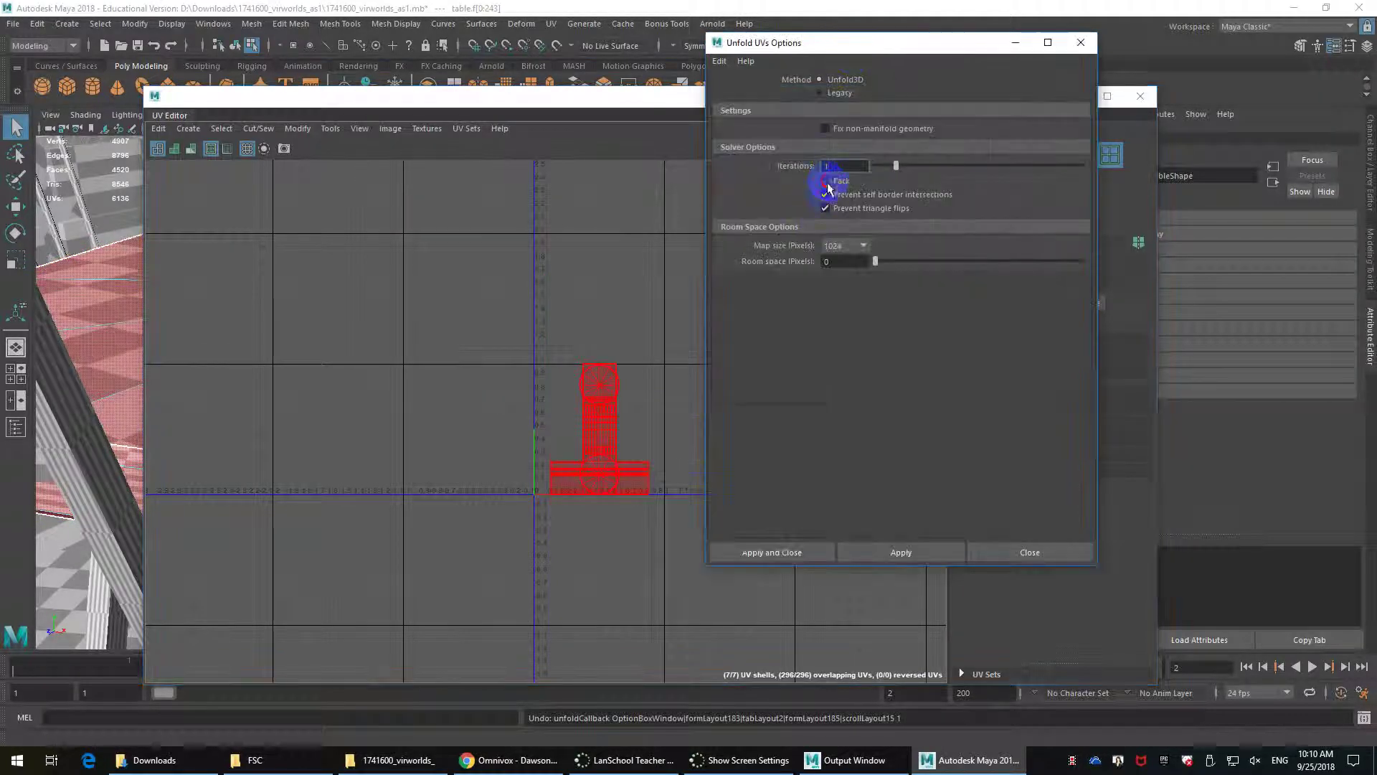
click(827, 181)
click(906, 551)
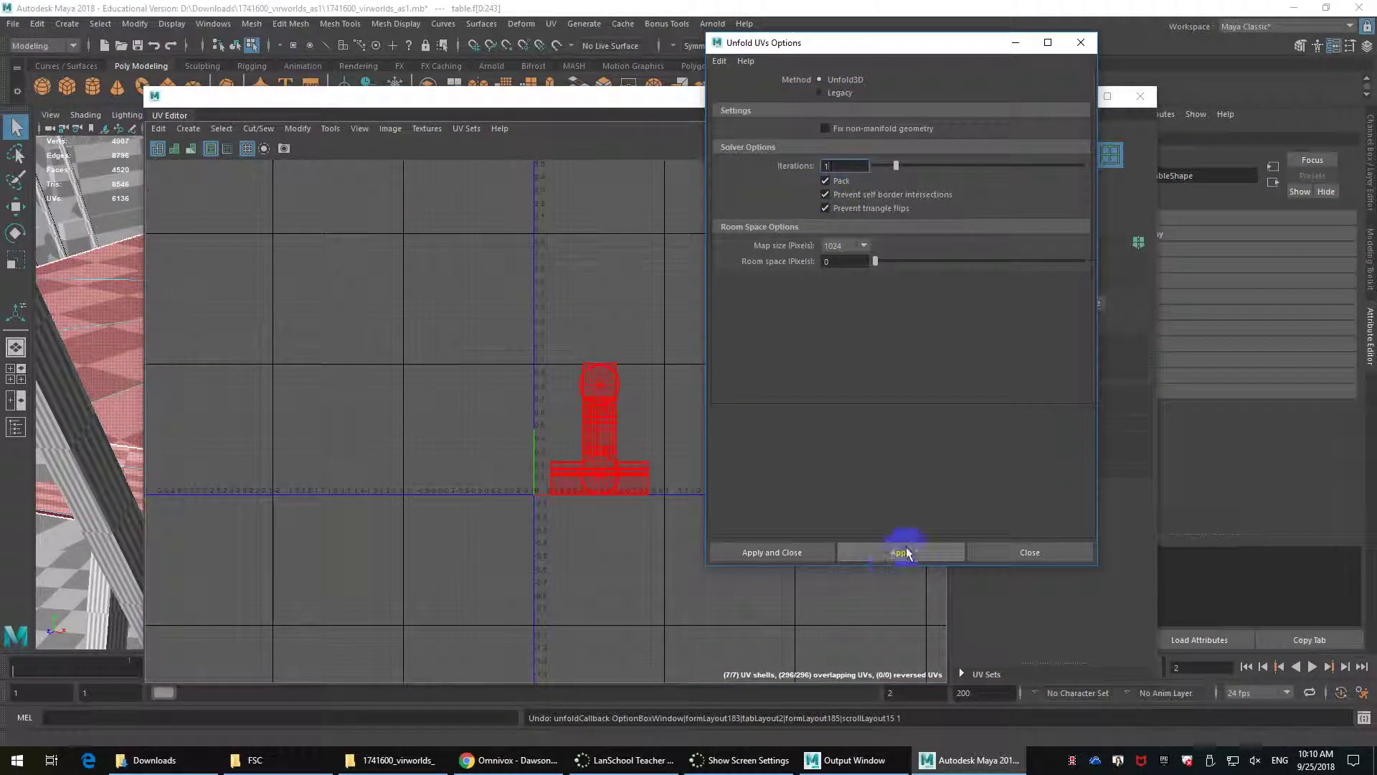
Check the table's packed UV layout, select the uppermost leg shell, and undo the selection and the unfold.
scroll(674, 471, up, 2)
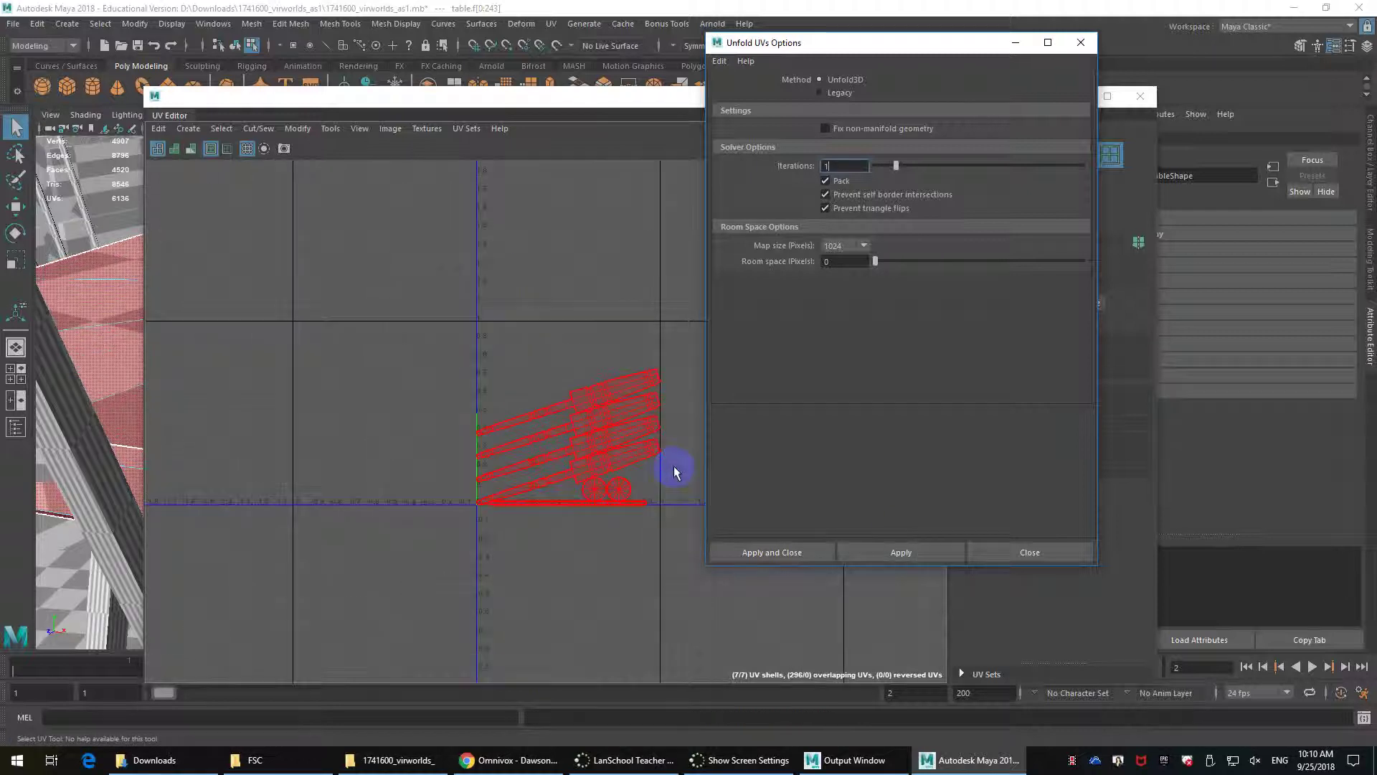
scroll(674, 472, up, 2)
scroll(675, 471, up, 2)
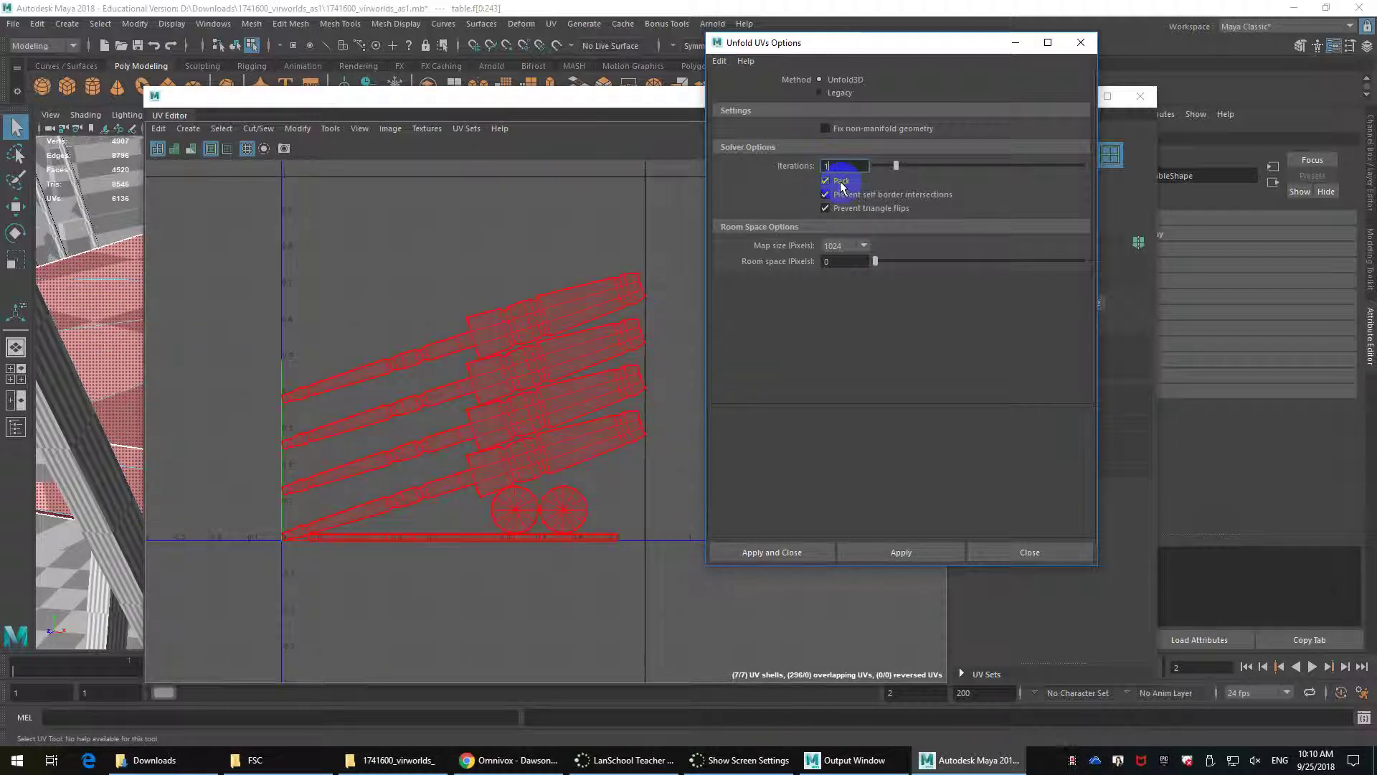
click(583, 273)
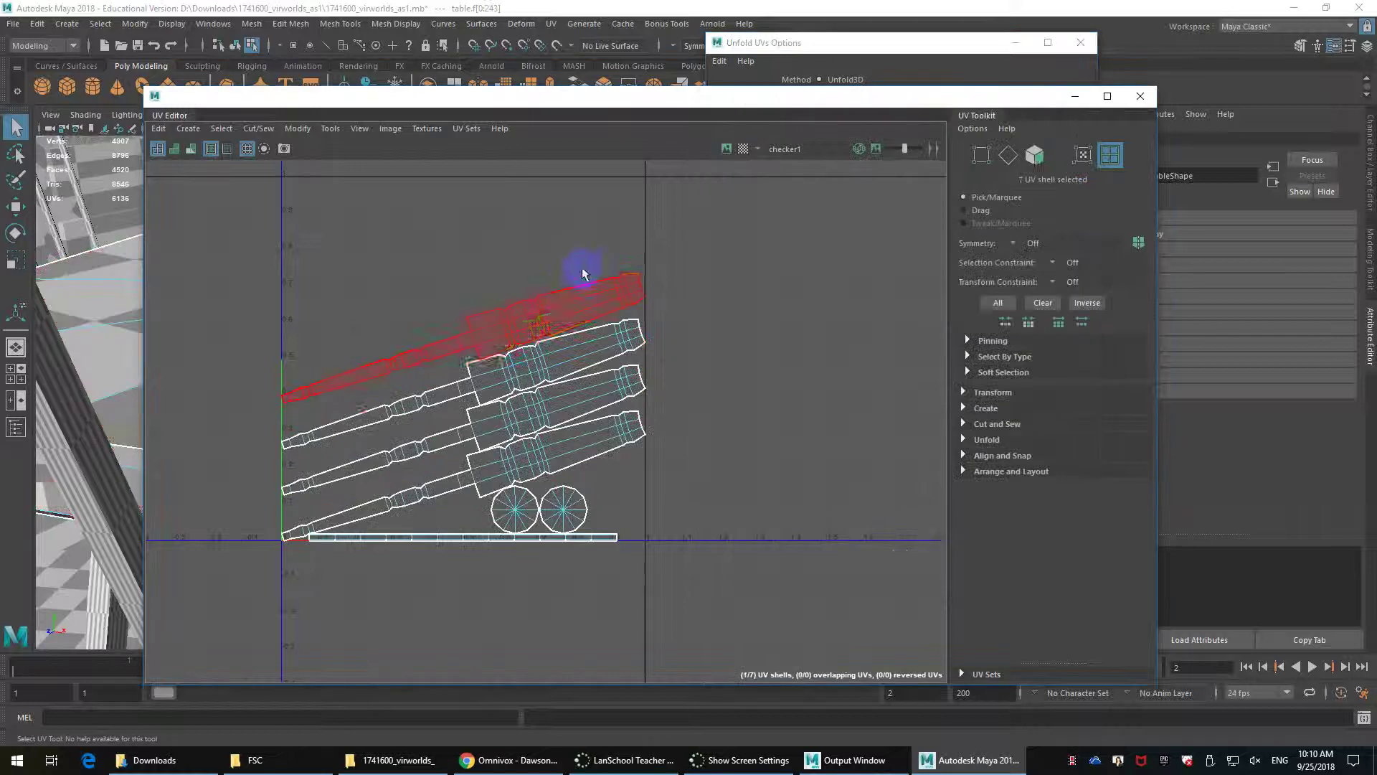
key(ctrl+z)
key(ctrl+z)
Set the Unfold map size to 4096 pixels and the room space to 16 pixels.
click(897, 43)
click(857, 248)
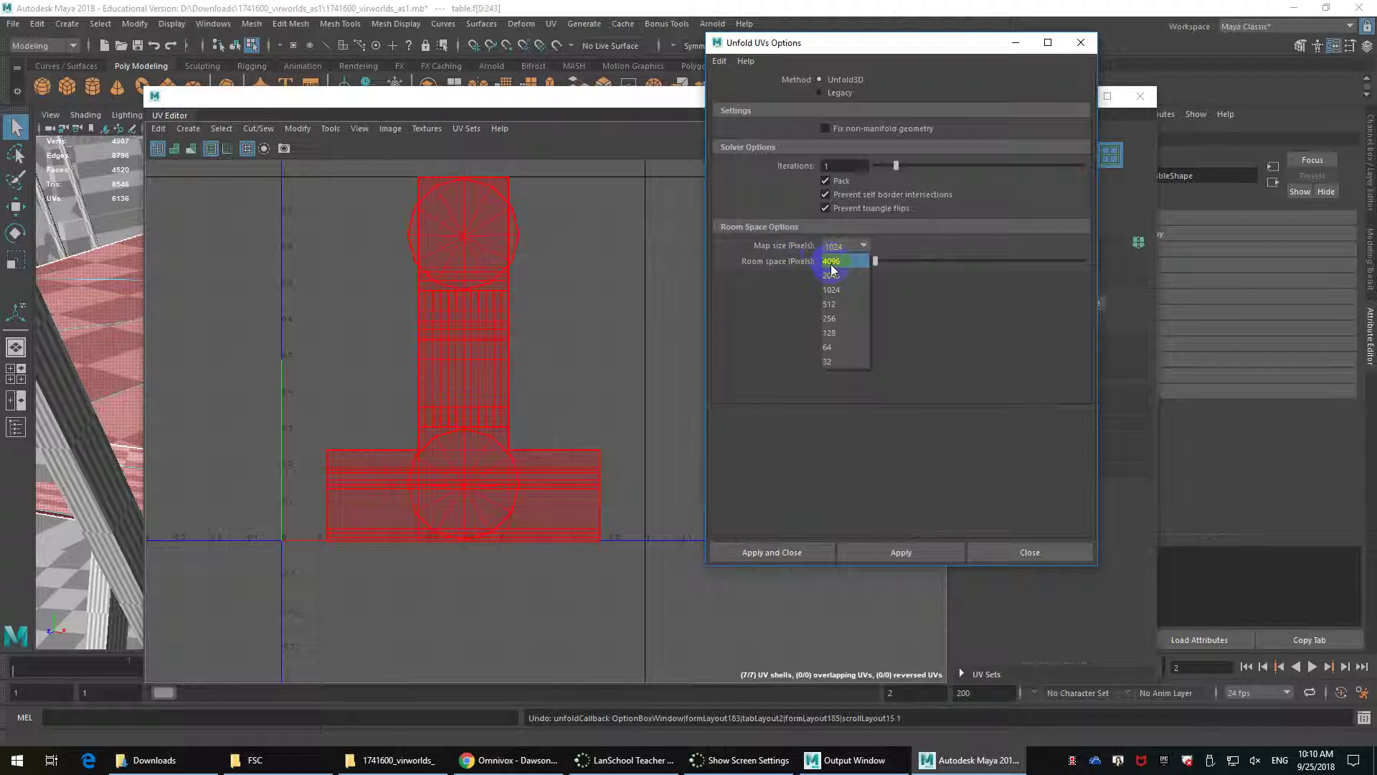
click(832, 263)
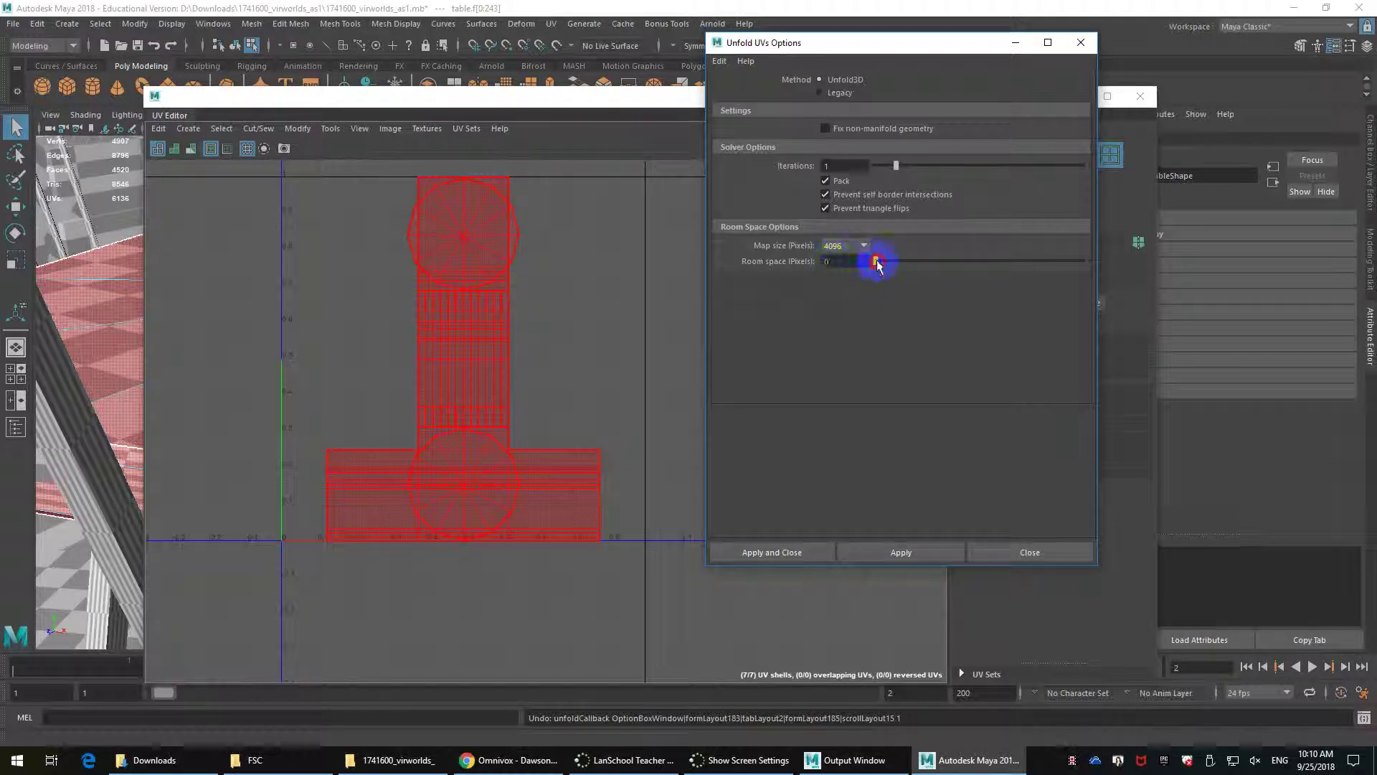
drag(880, 263, 1112, 262)
drag(844, 263, 751, 264)
text(16)
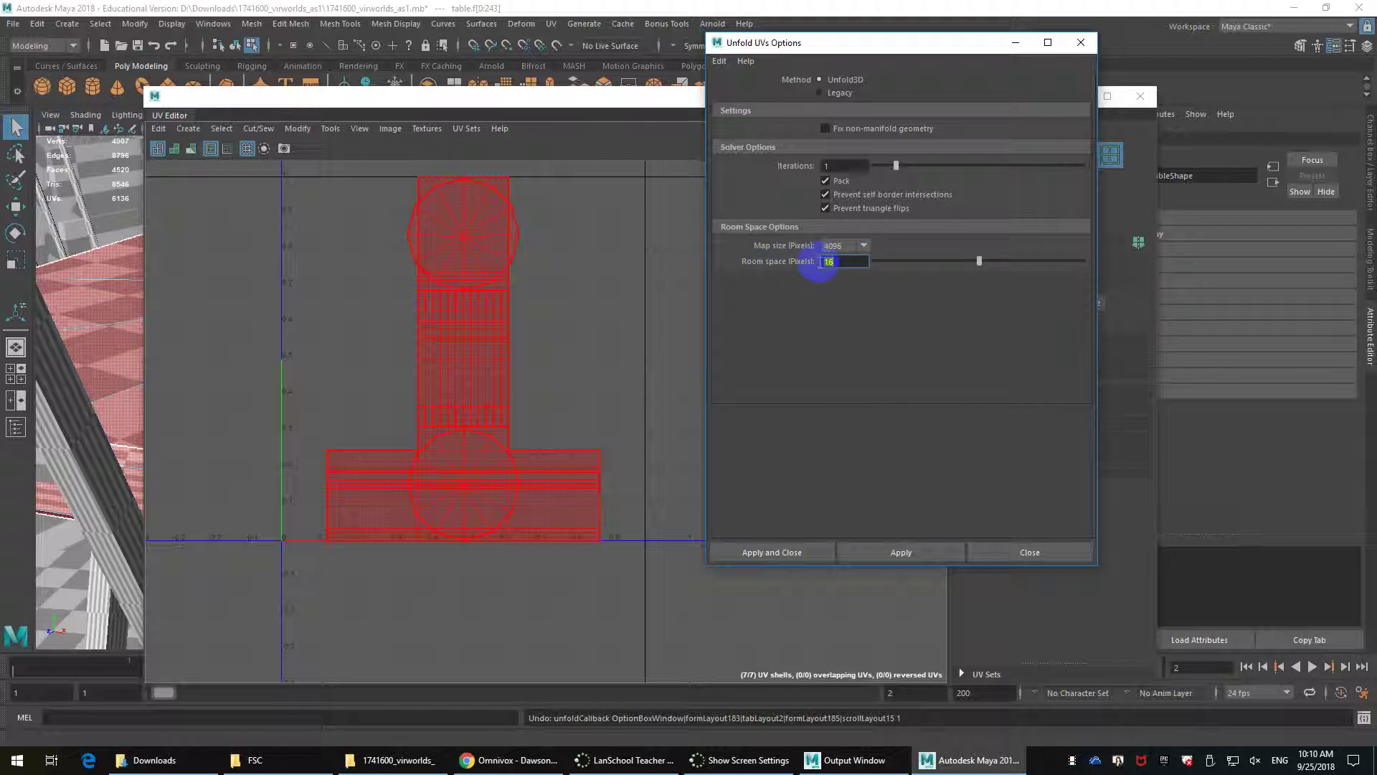
click(854, 263)
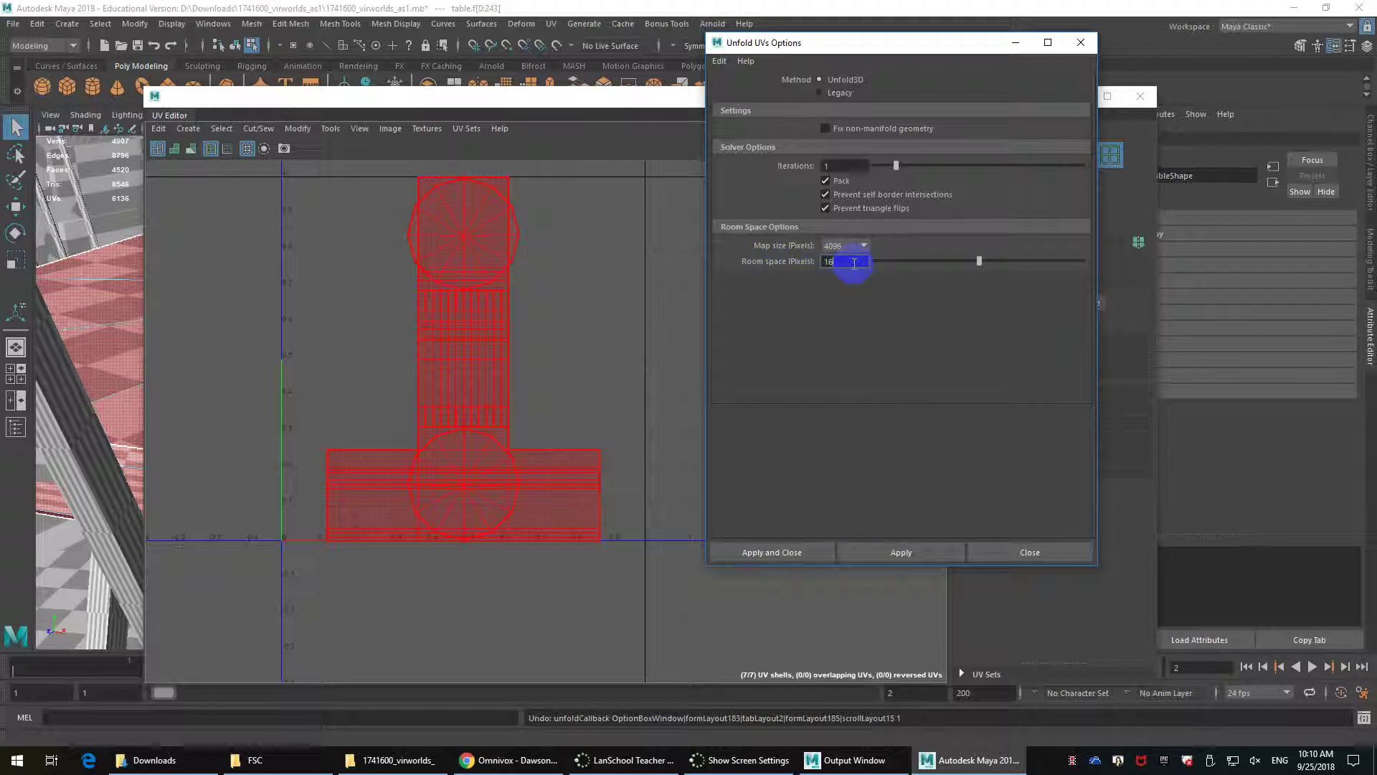
Save the Unfold settings and unfold the table's selected UV shells.
click(719, 61)
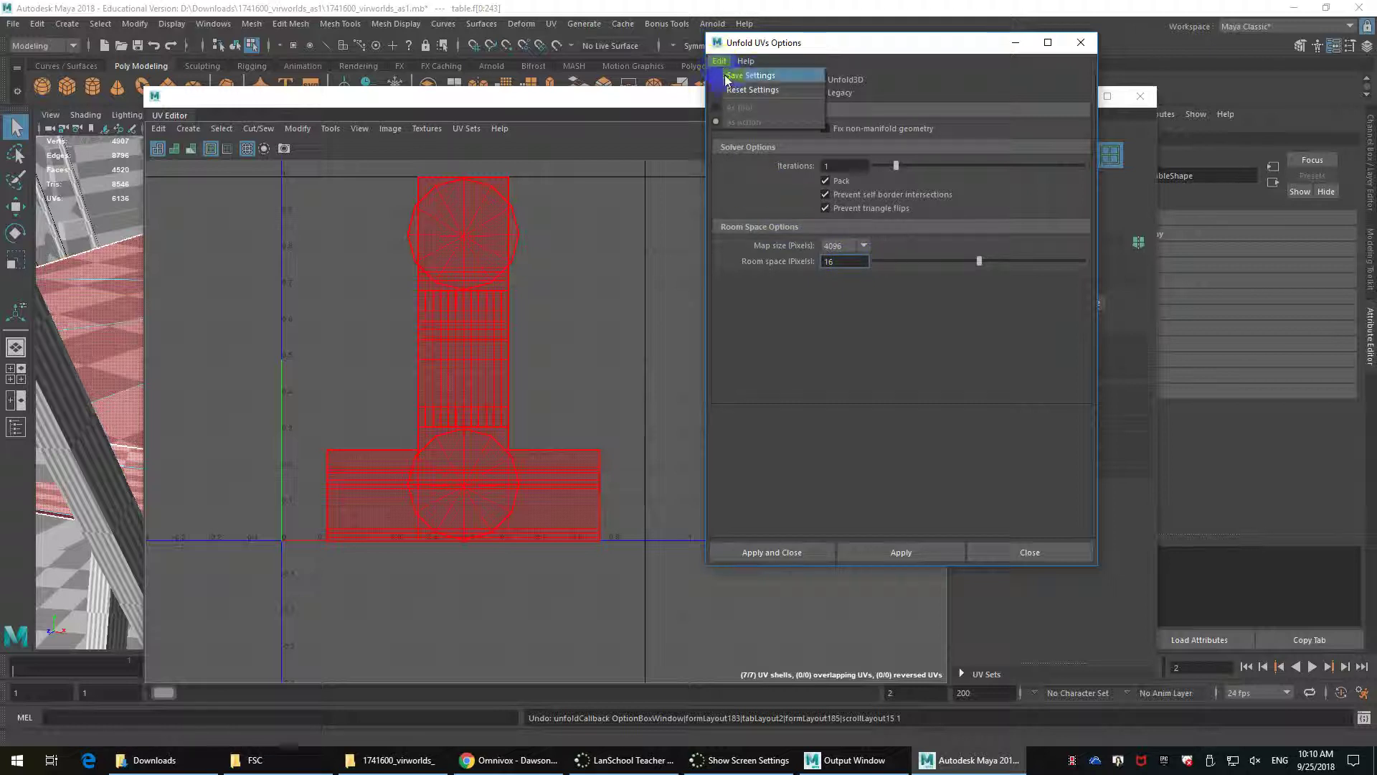
click(734, 79)
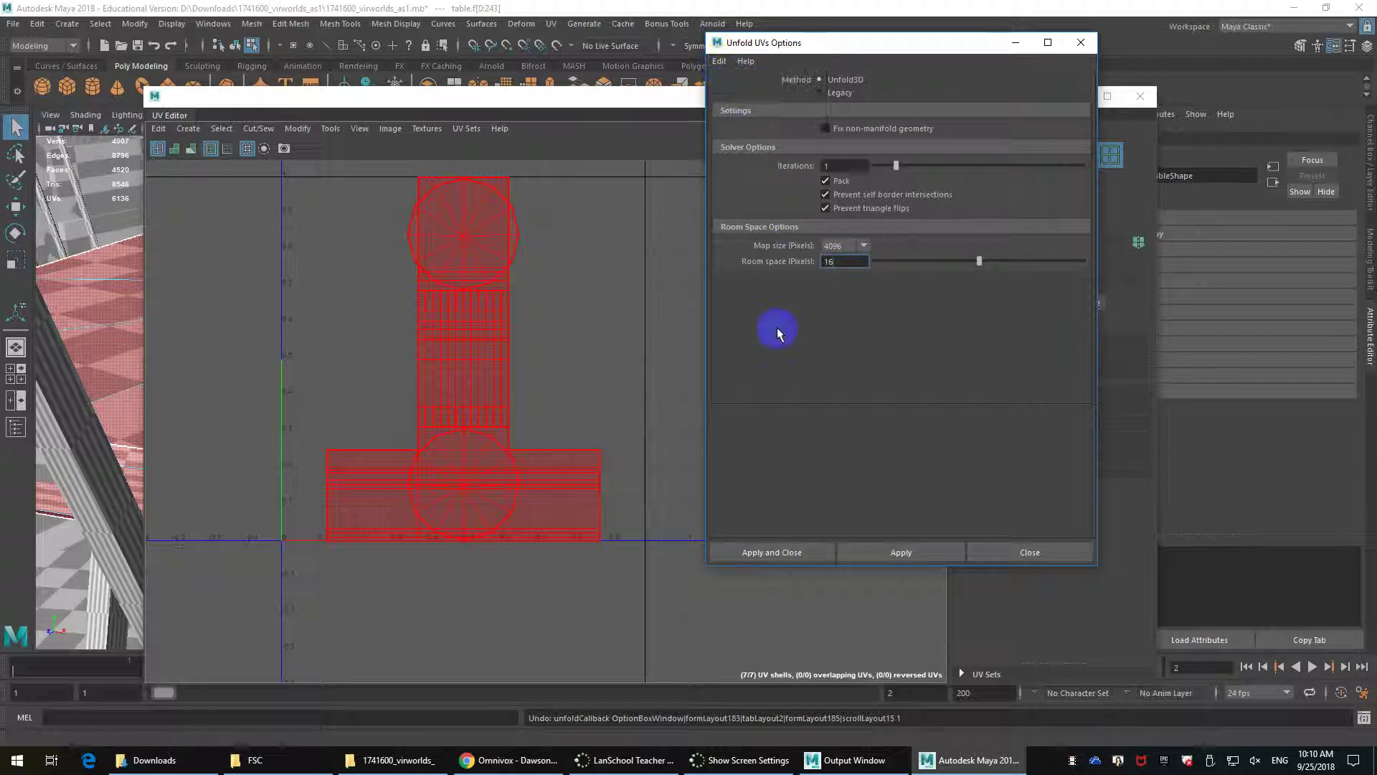
click(780, 552)
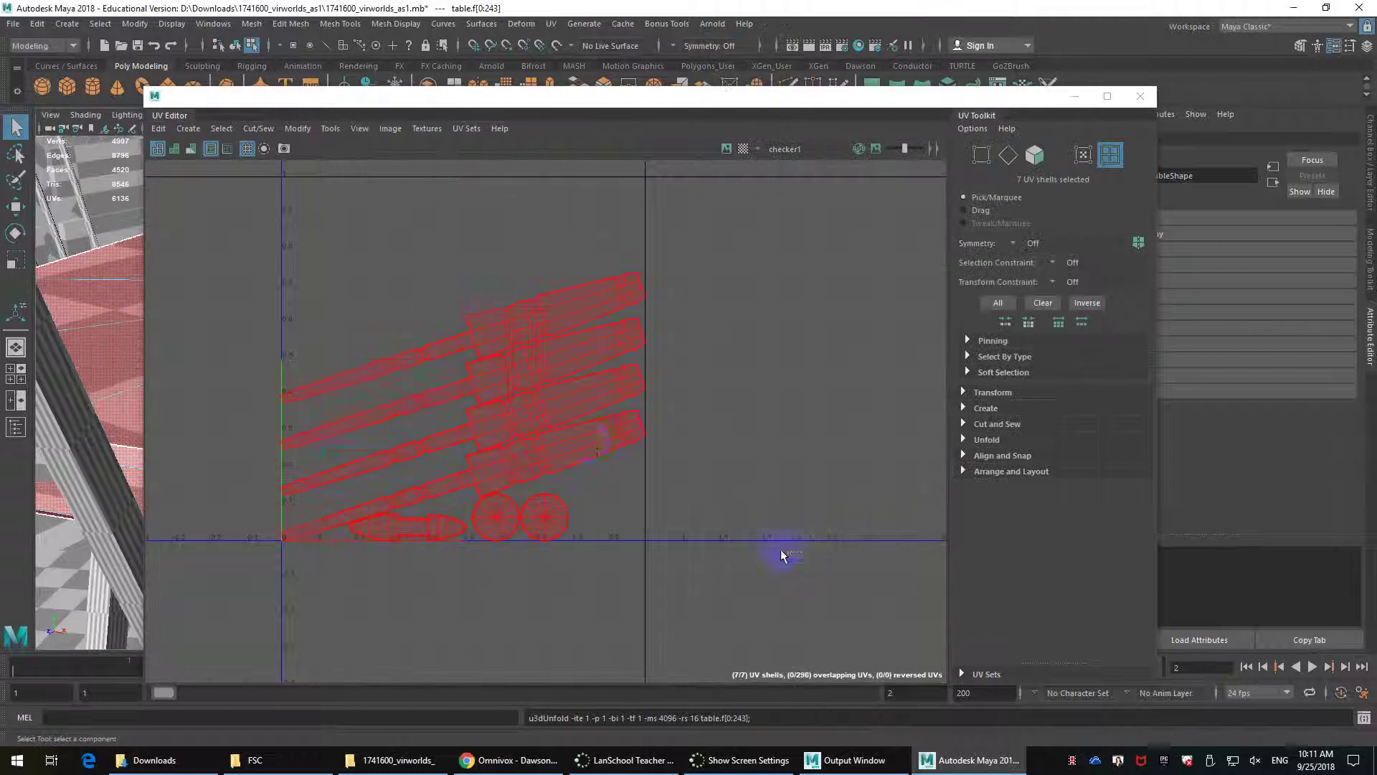
Bring up the Layout UVs options for the table's shells and move the UV Editor aside to uncover the model.
click(537, 309)
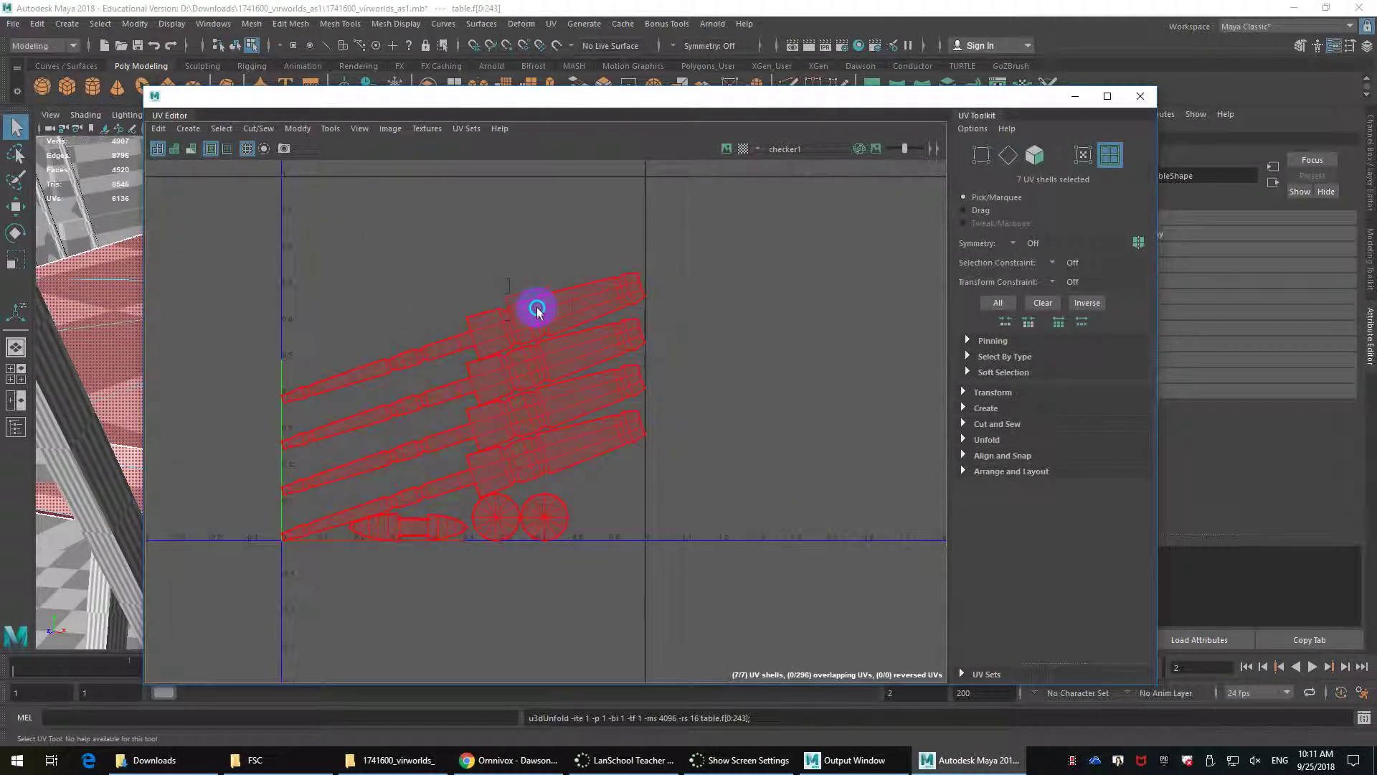
shift+right_drag(537, 308, 465, 348)
drag(562, 98, 1005, 103)
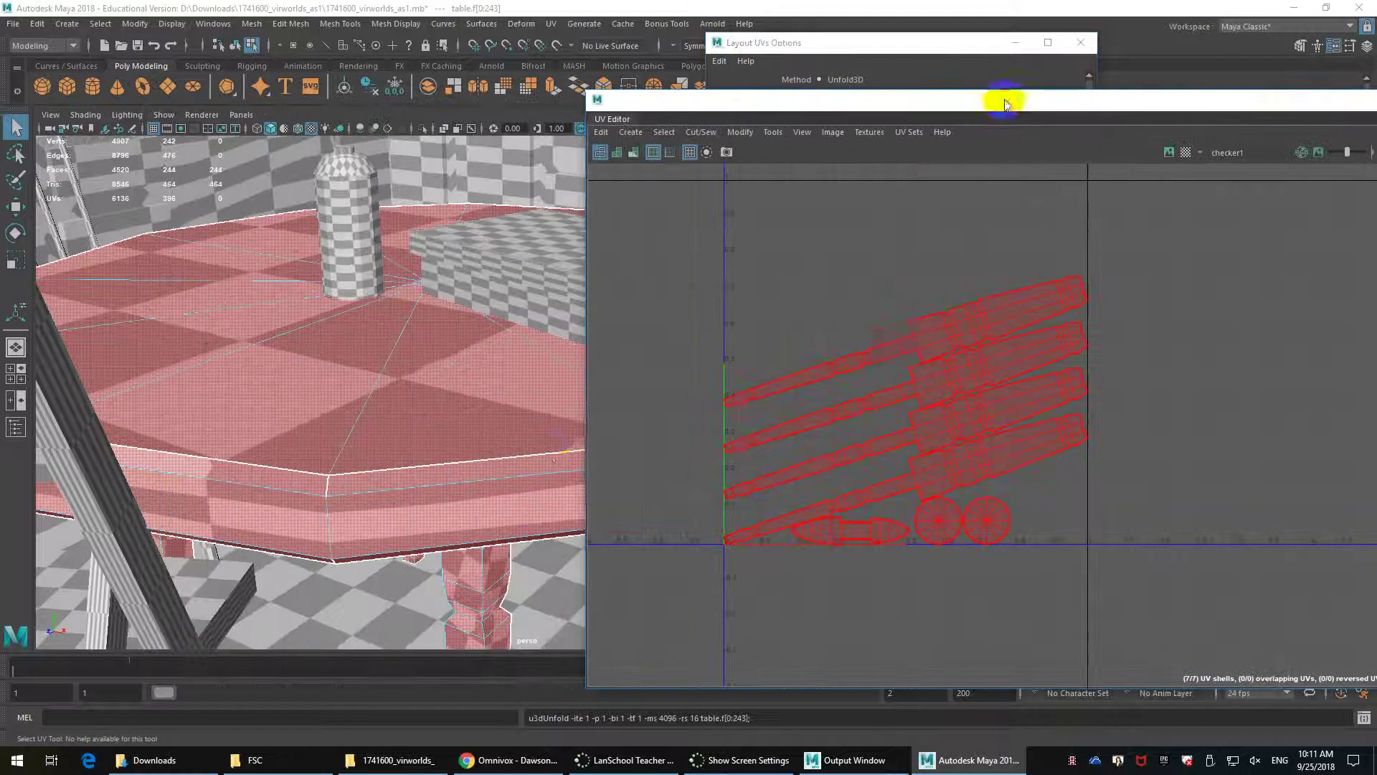
Compare the checker size on the table's legs and top with the size of their UV shells.
scroll(482, 473, down, 5)
alt+drag(483, 473, 402, 304)
alt+middle_drag(403, 412, 402, 520)
alt+middle_drag(393, 441, 399, 490)
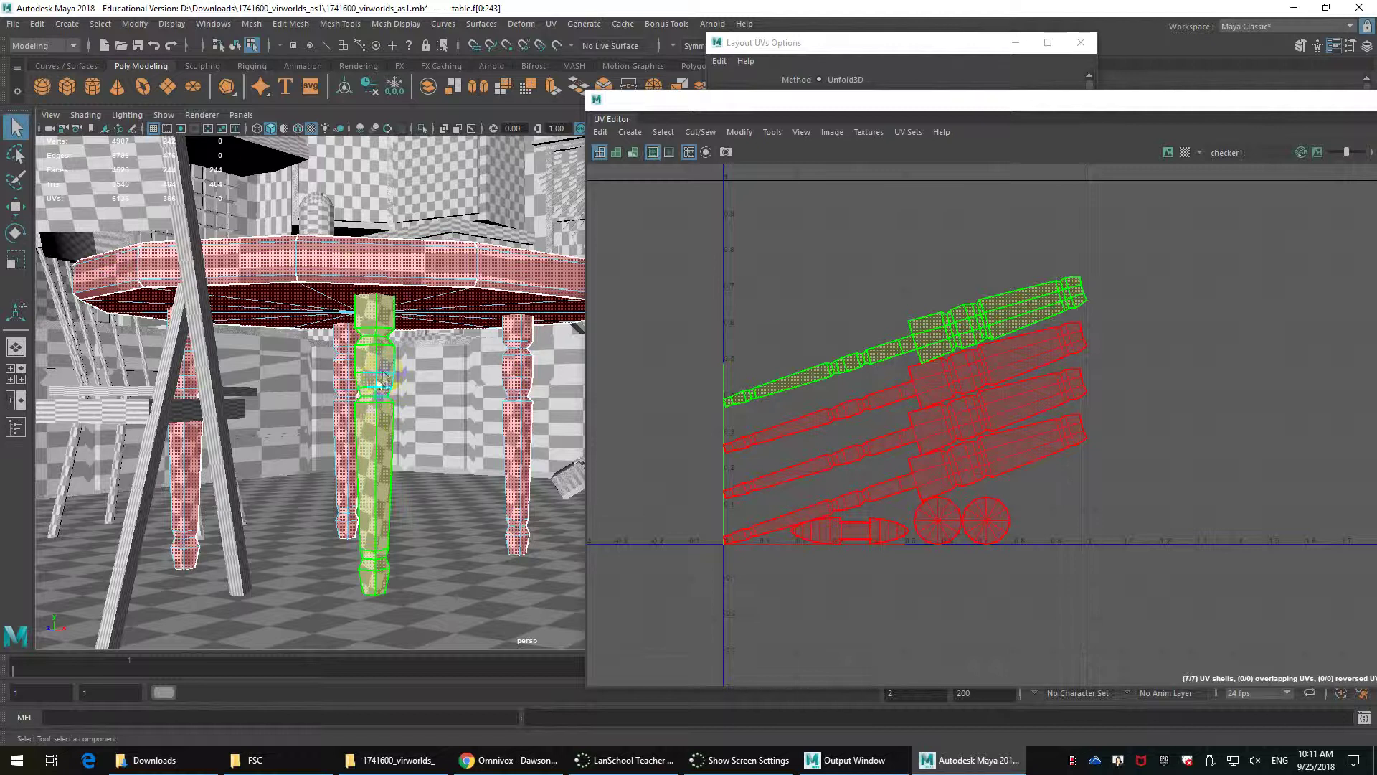
alt+drag(383, 373, 383, 405)
alt+middle_drag(383, 408, 396, 316)
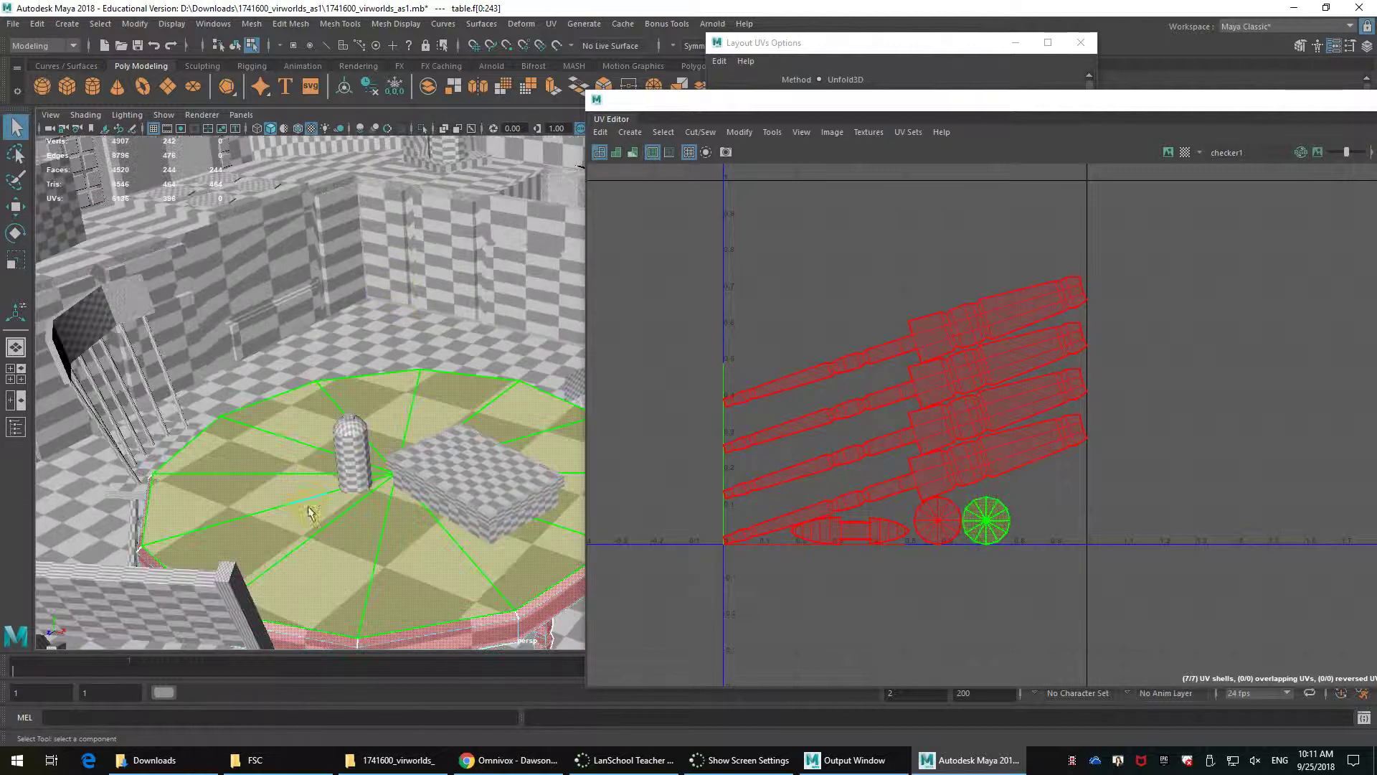
alt+drag(307, 508, 304, 487)
alt+middle_drag(314, 495, 308, 431)
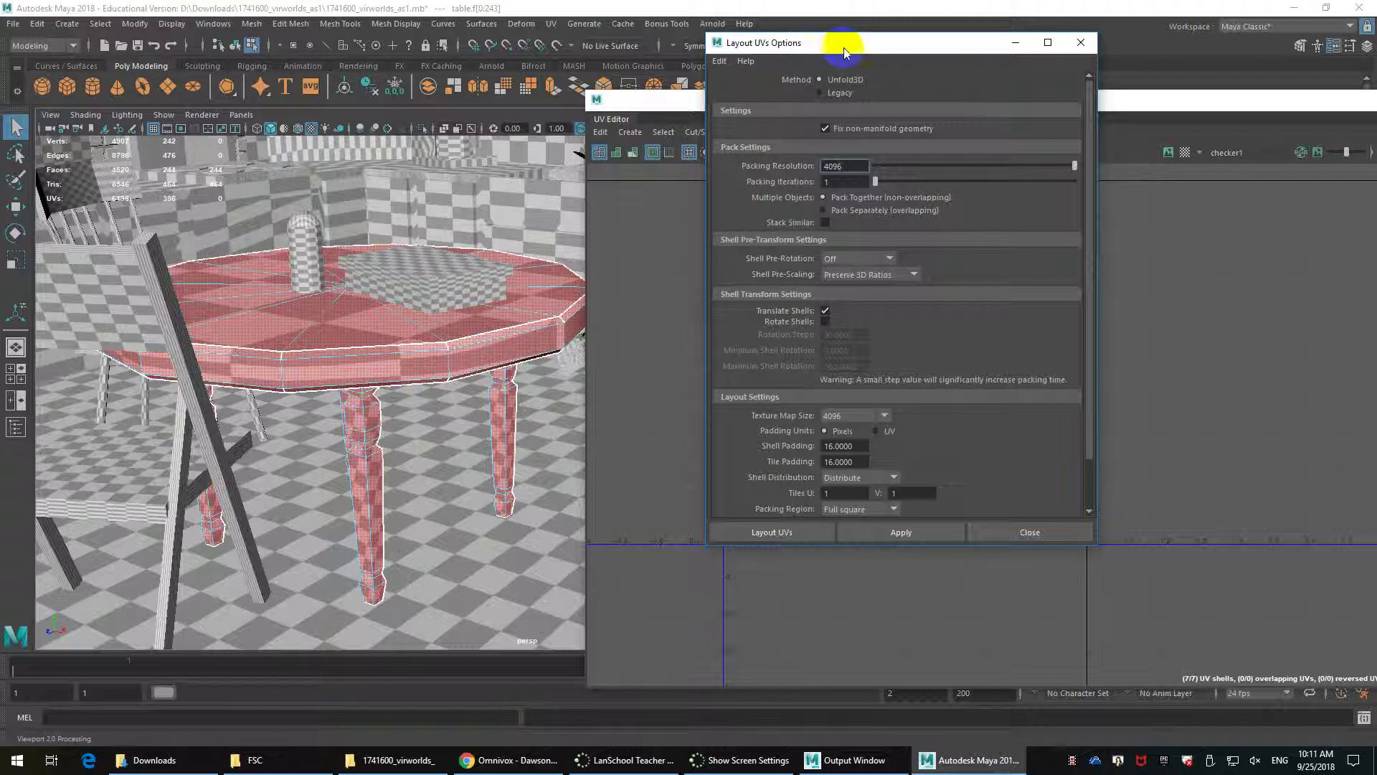
Reset the Layout UVs options, then set Packing Resolution to 4096 and Shell Pre-Scaling to Preserve 3D Ratios.
click(719, 61)
click(752, 90)
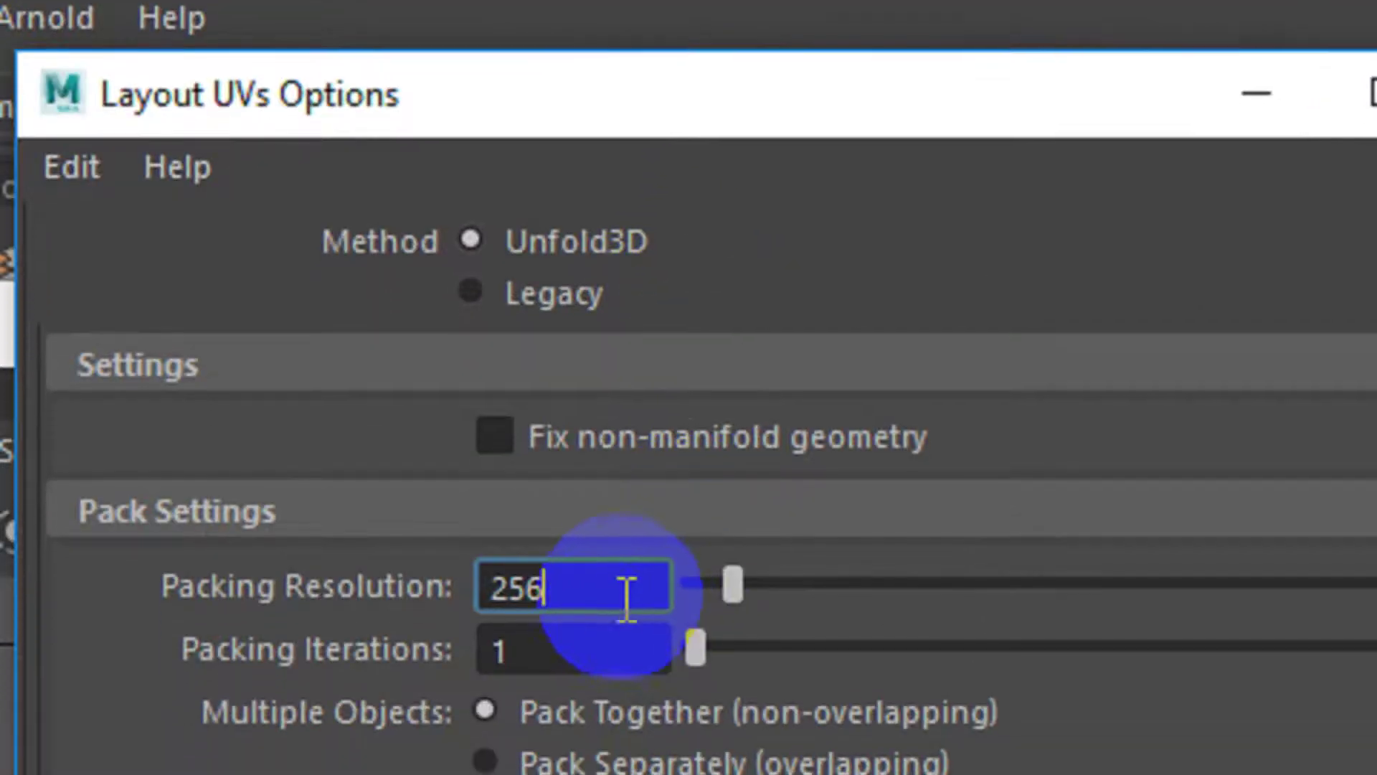
drag(623, 663, 363, 664)
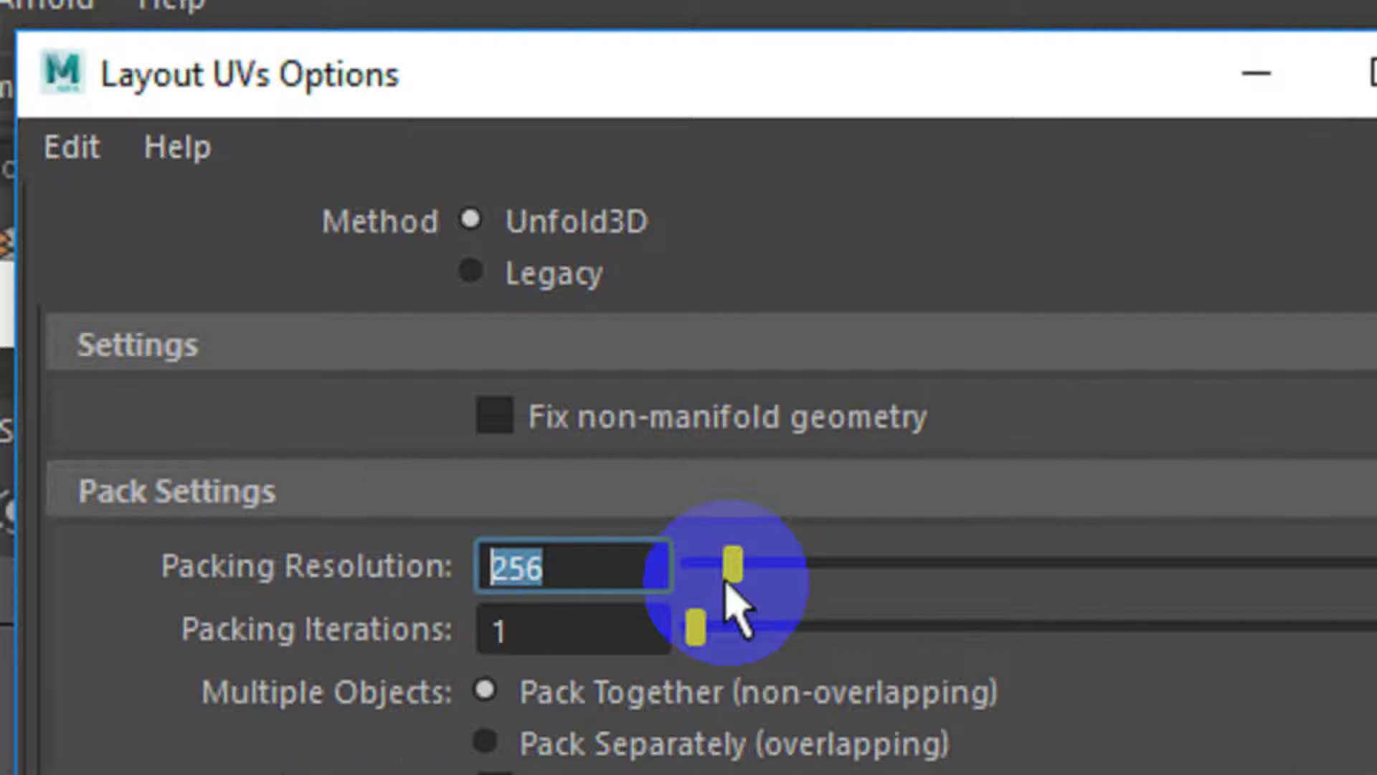
drag(730, 656, 1076, 643)
drag(1064, 561, 1249, 563)
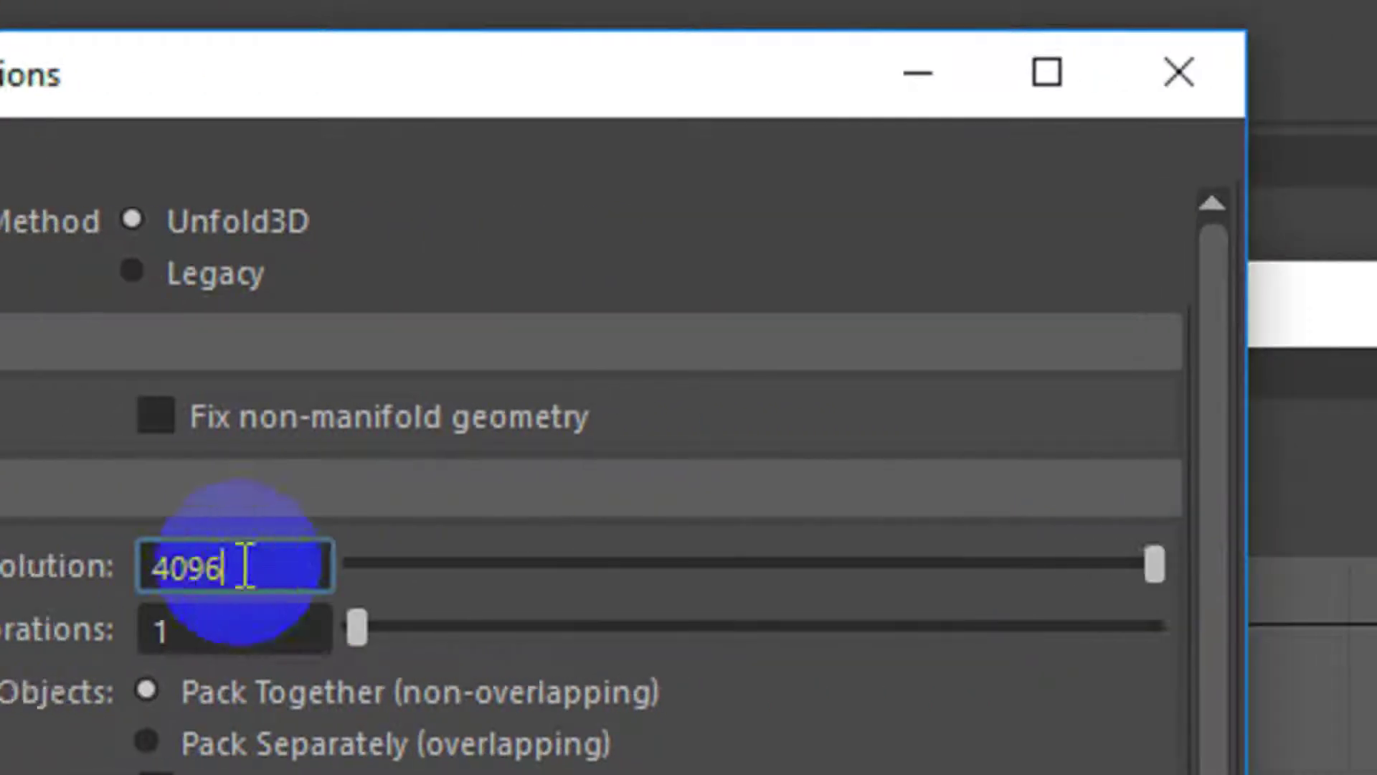
drag(570, 565, 553, 563)
drag(314, 563, 230, 571)
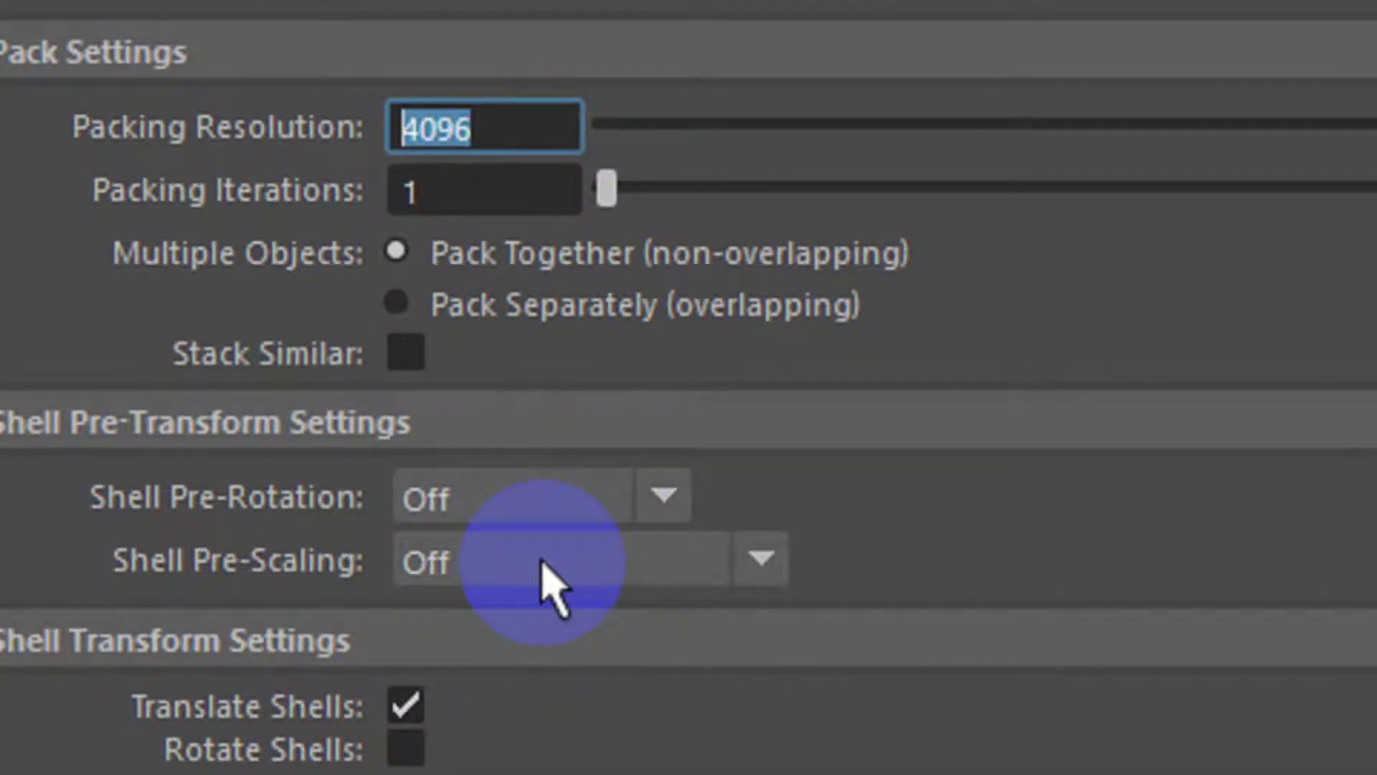
click(543, 578)
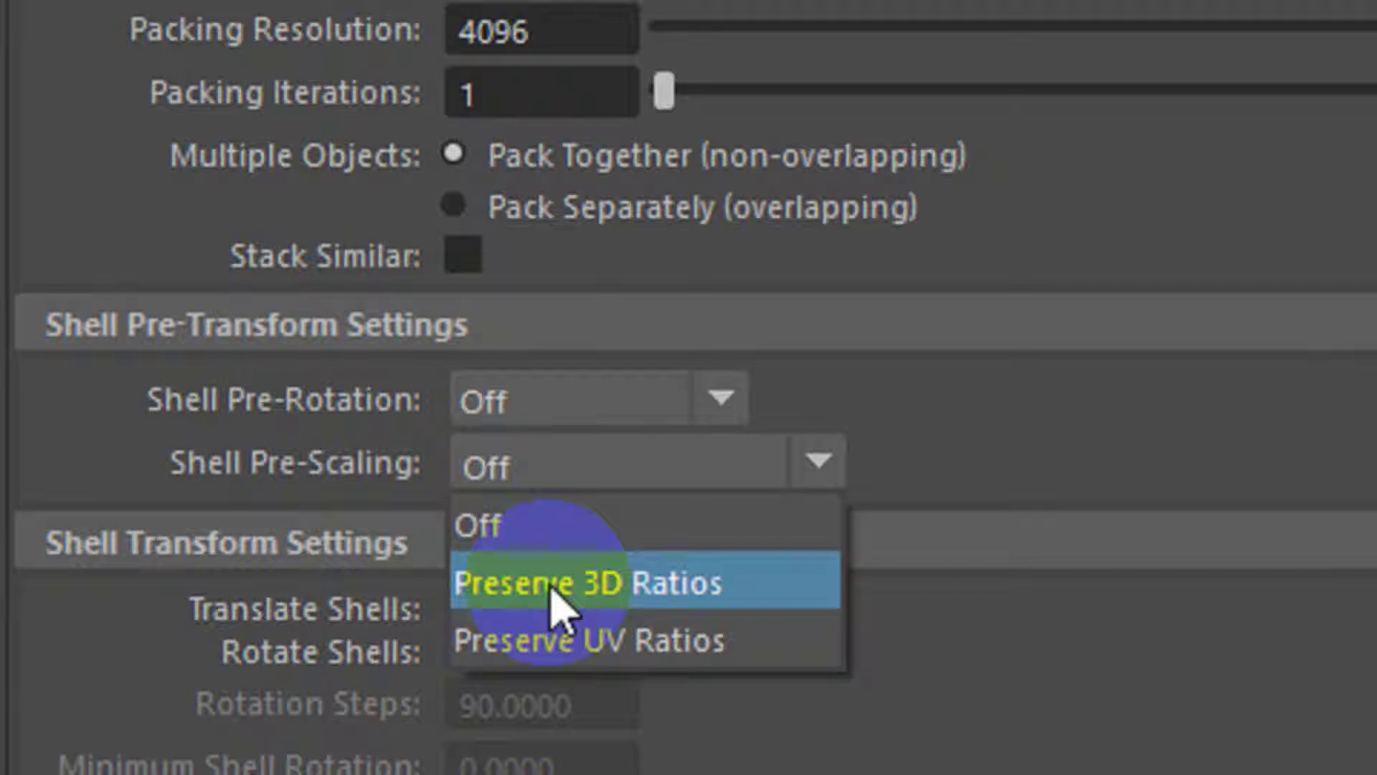
click(552, 584)
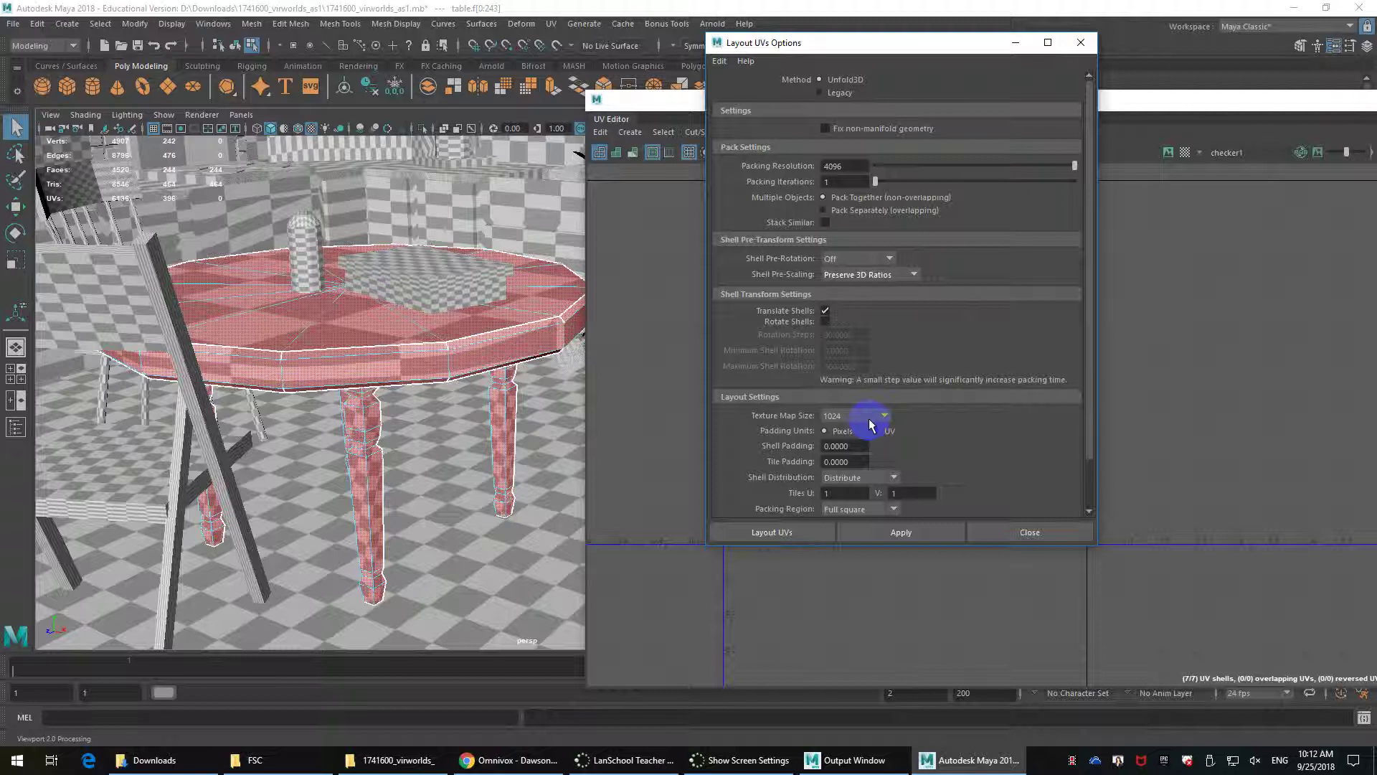
Set the layout's Texture Map Size to 4096 and both Shell Padding and Tile Padding to 16 pixels.
click(872, 423)
click(855, 432)
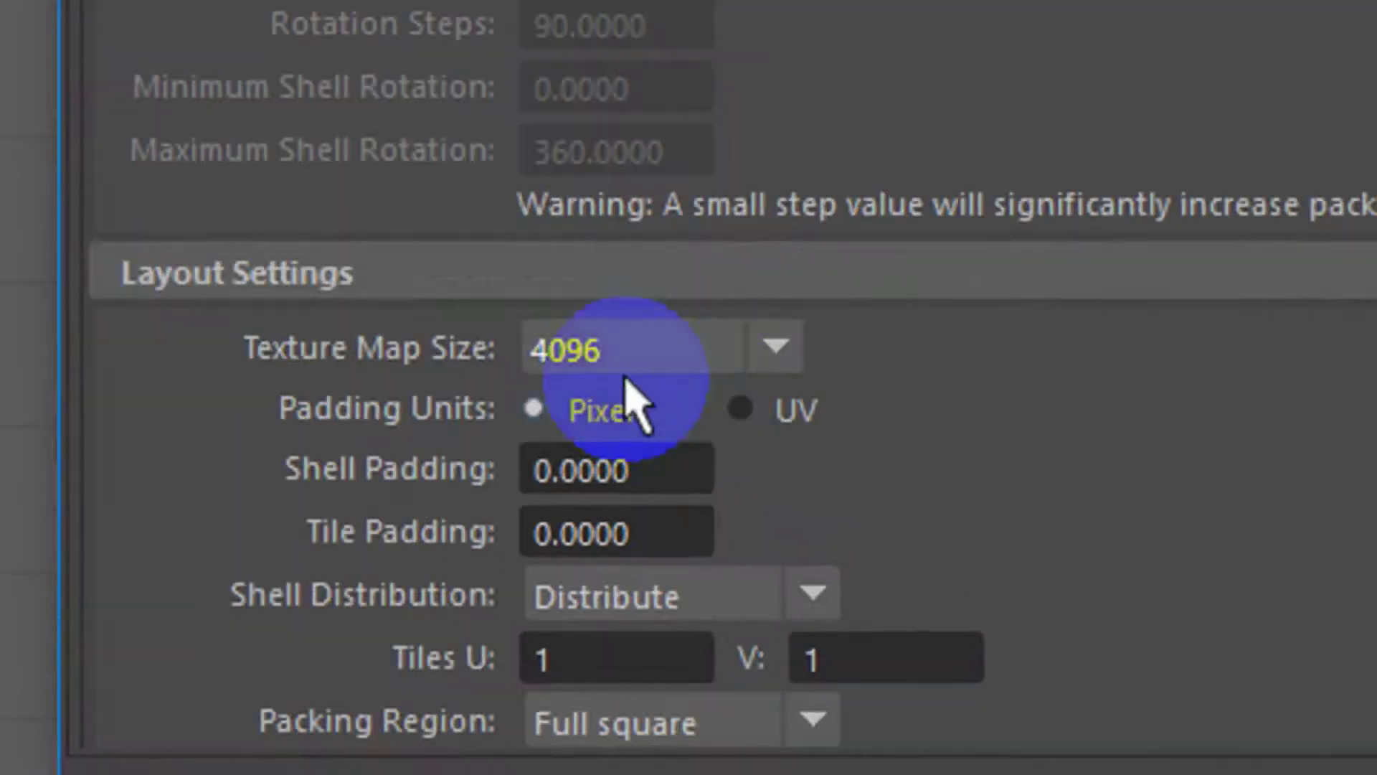
click(667, 467)
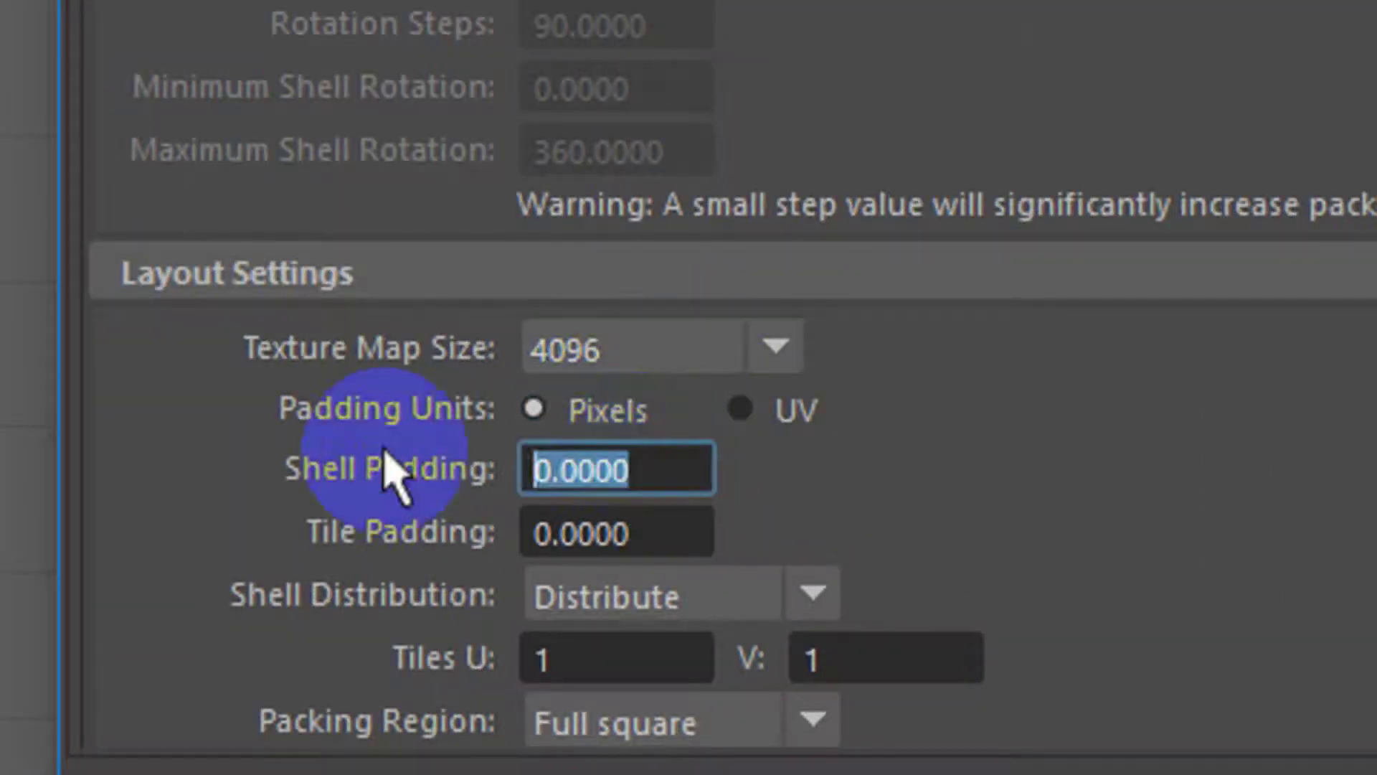
text(16)
click(658, 546)
text(16)
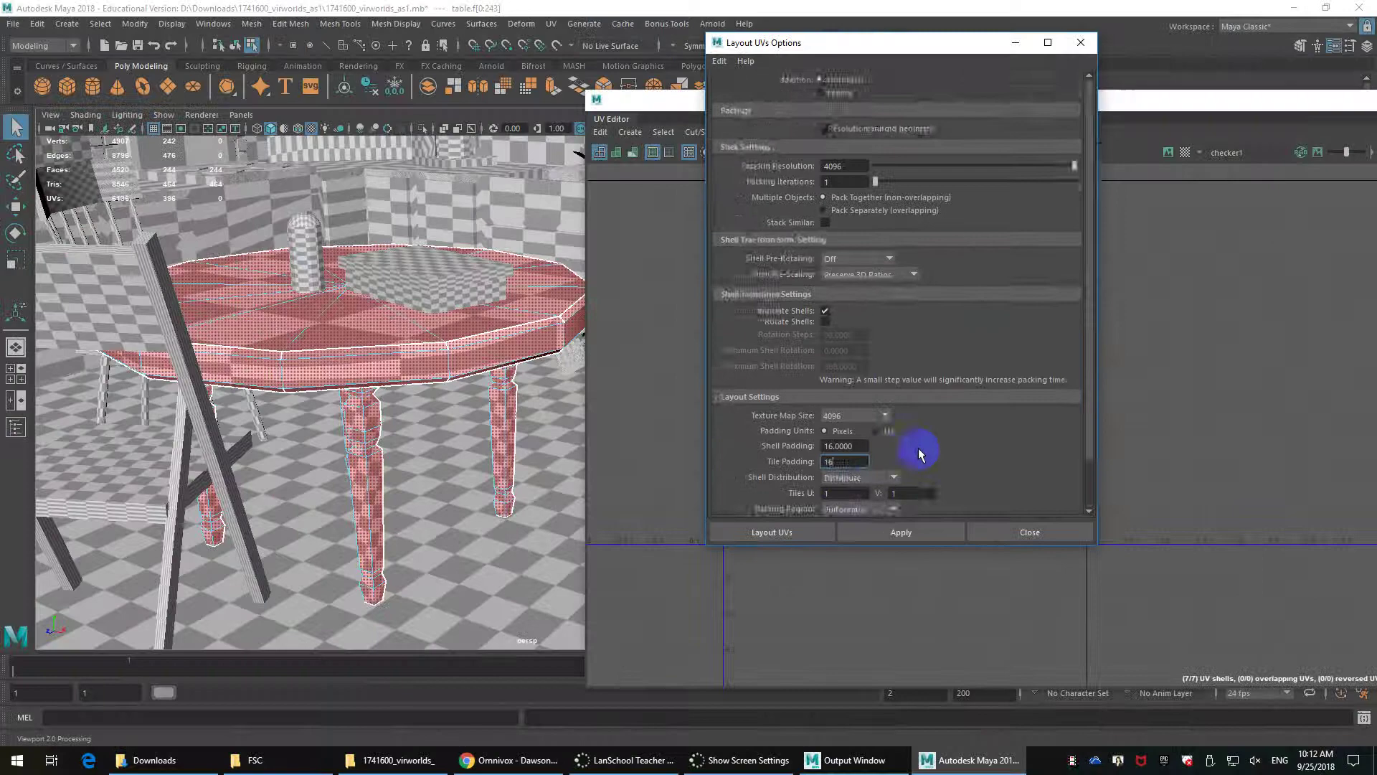
Save the Layout UVs settings and lay out the table's selected UV shells.
scroll(915, 494, down, 3)
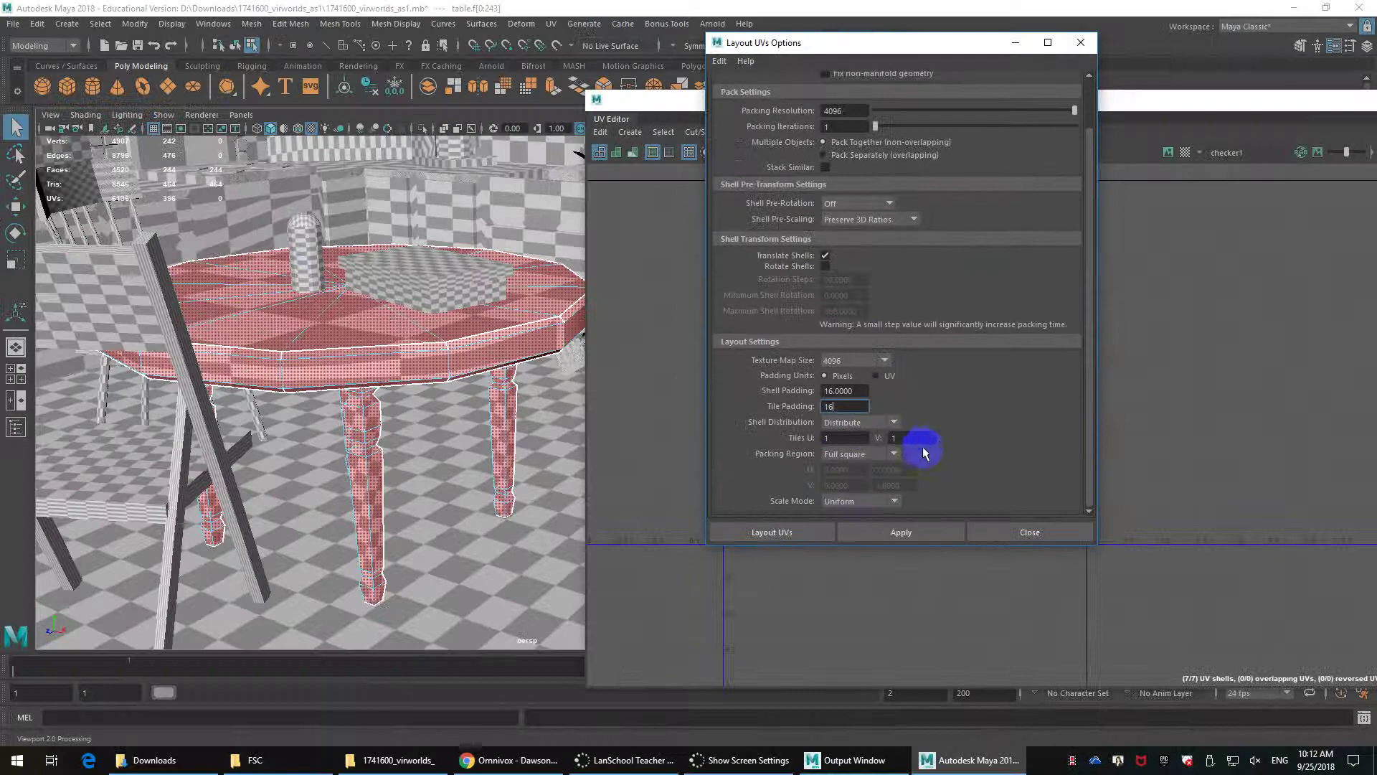
click(719, 61)
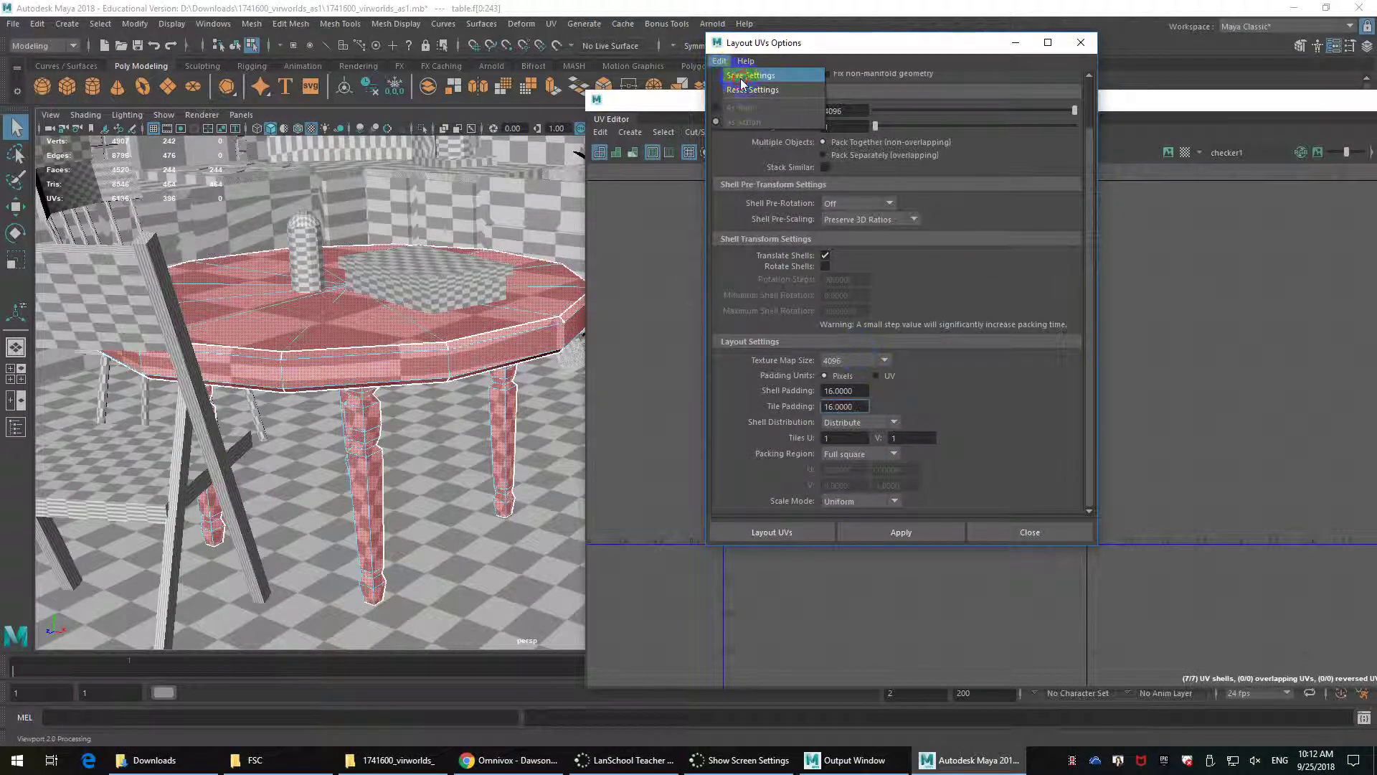
click(741, 78)
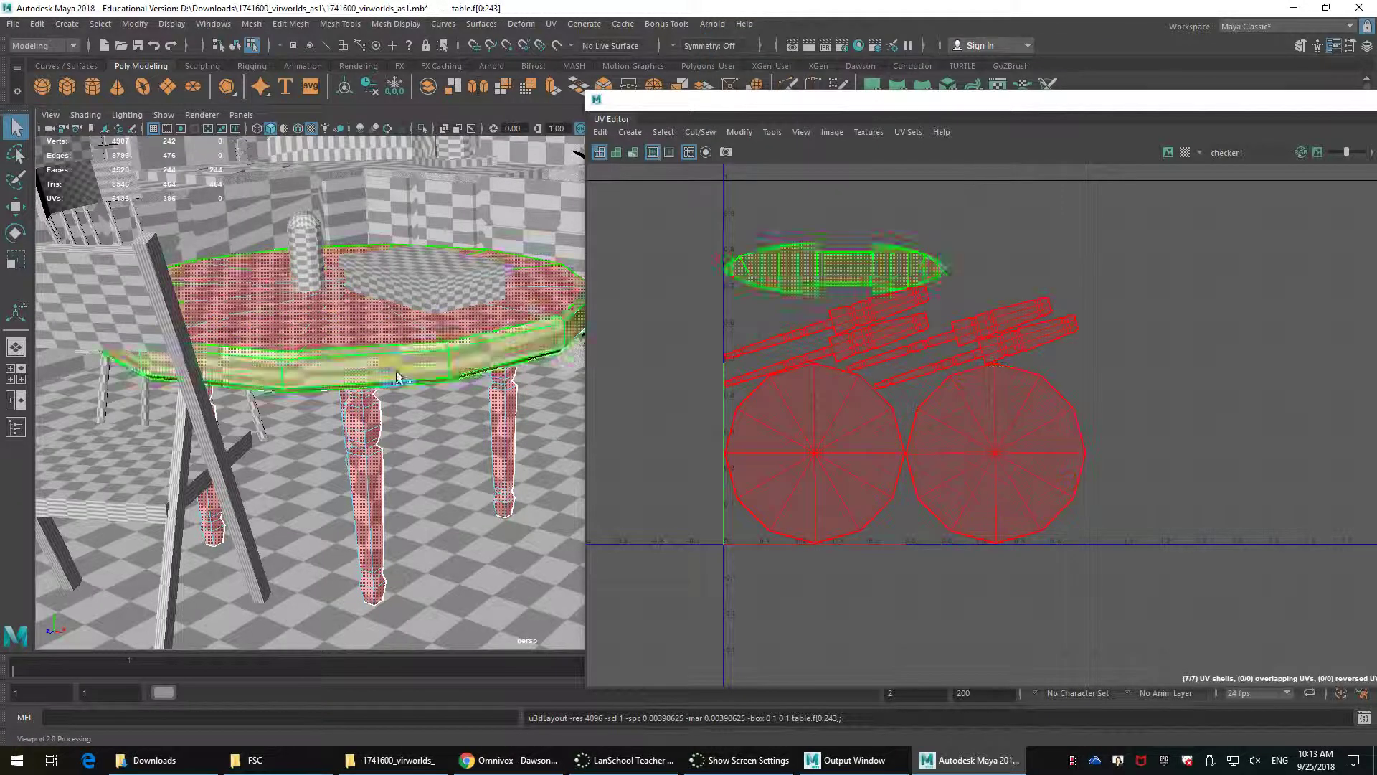
Examine the checker pattern on the tabletop, its rim and the legs for remaining distortion.
alt+drag(432, 409, 429, 431)
alt+middle_drag(429, 430, 424, 381)
alt+right_drag(424, 381, 470, 387)
alt+middle_drag(470, 388, 416, 373)
scroll(412, 374, down, 4)
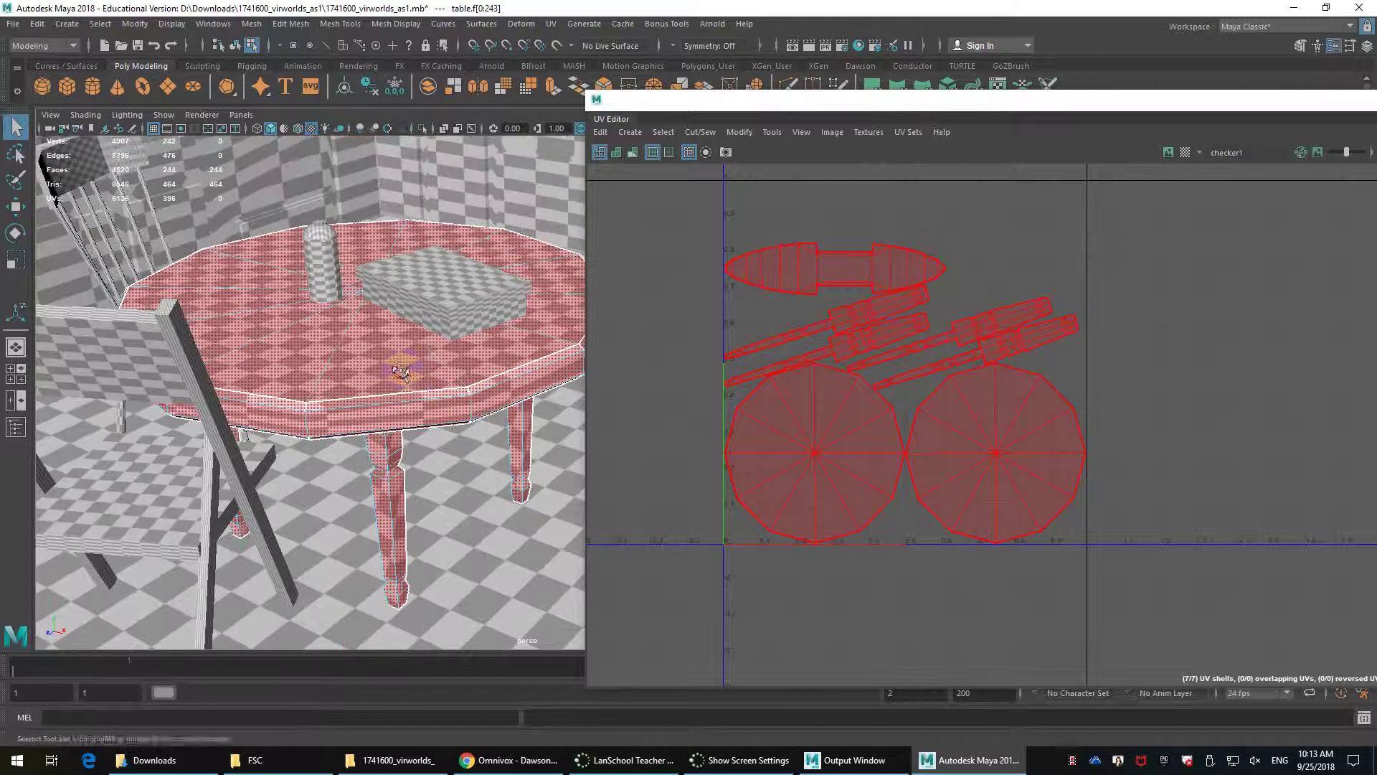
alt+drag(401, 372, 400, 357)
alt+middle_drag(368, 310, 360, 373)
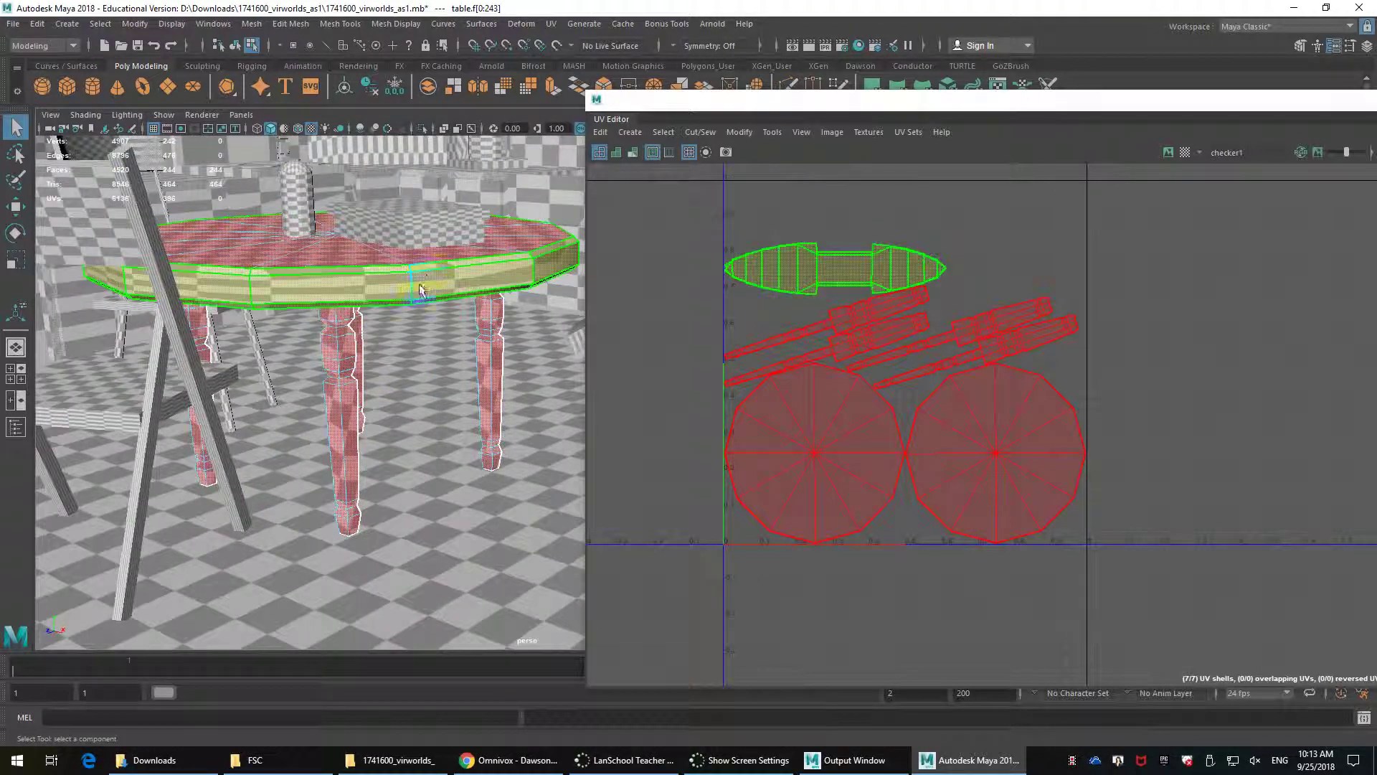
Apply an Automatic UV projection to the table and check the resulting shells in the UV Editor.
click(551, 23)
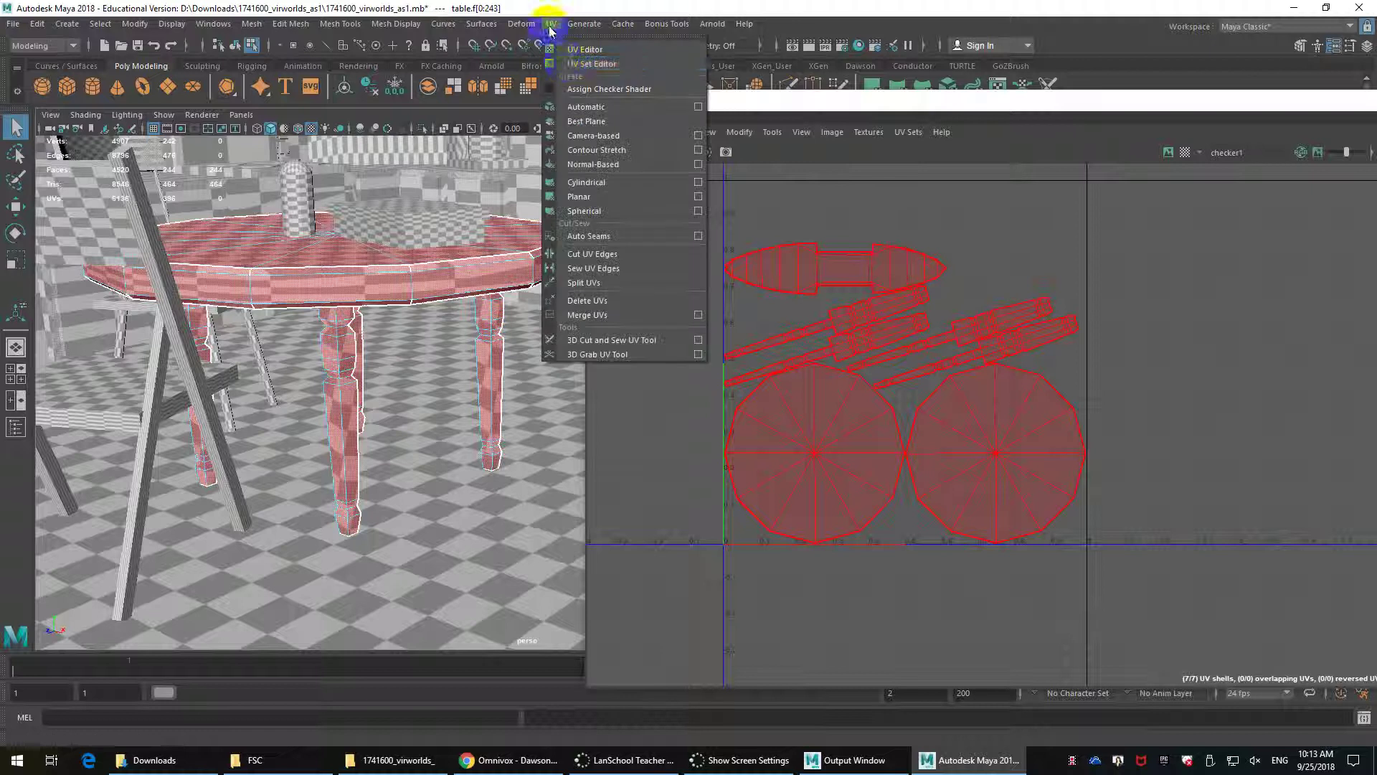
click(579, 107)
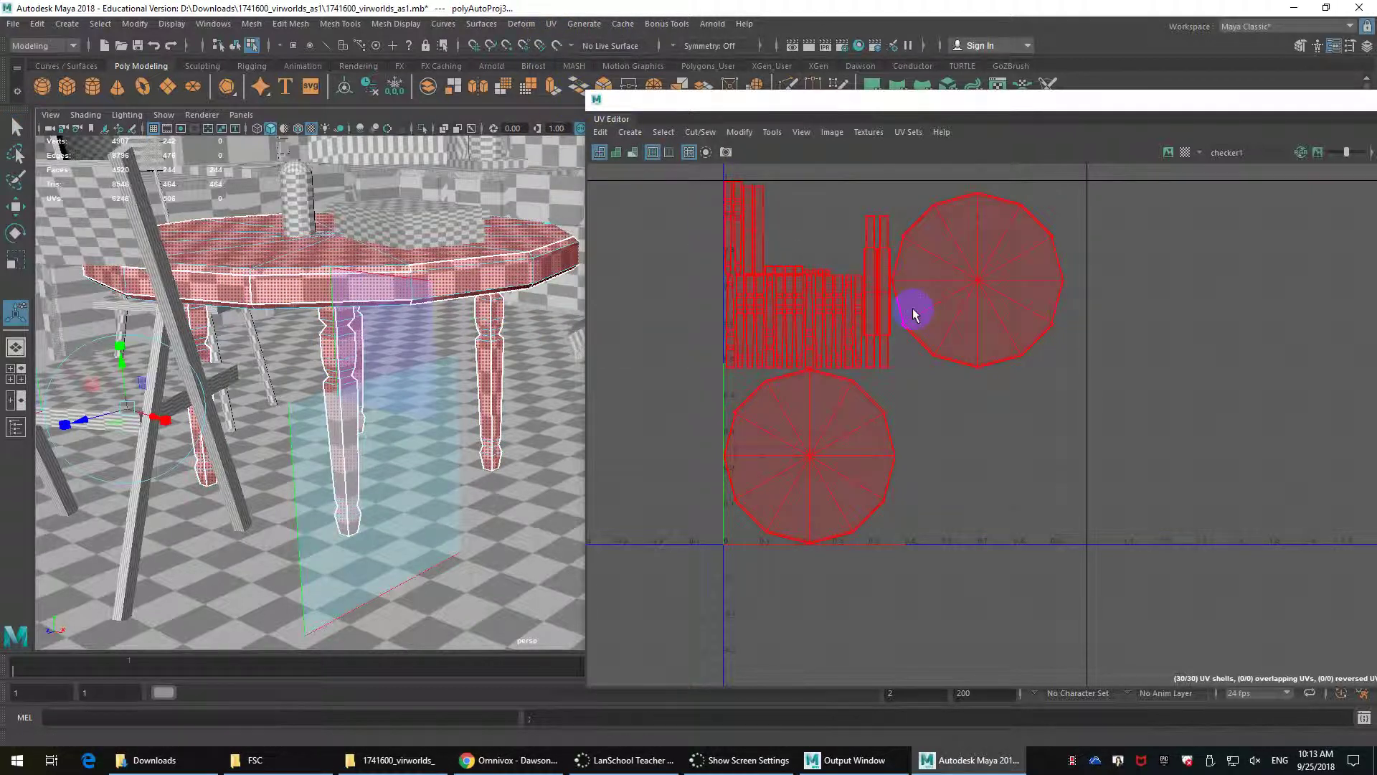
drag(1294, 103, 1230, 129)
scroll(864, 294, up, 3)
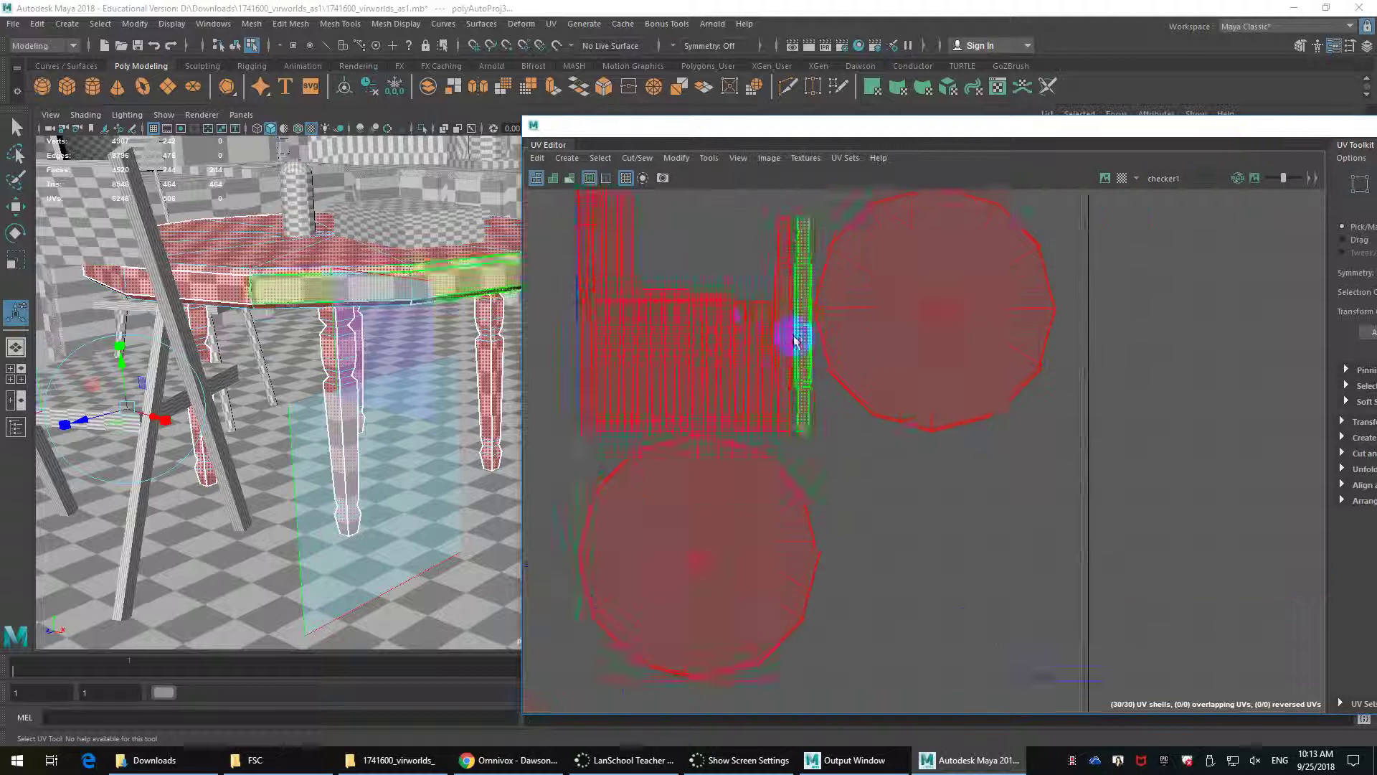
scroll(767, 336, up, 3)
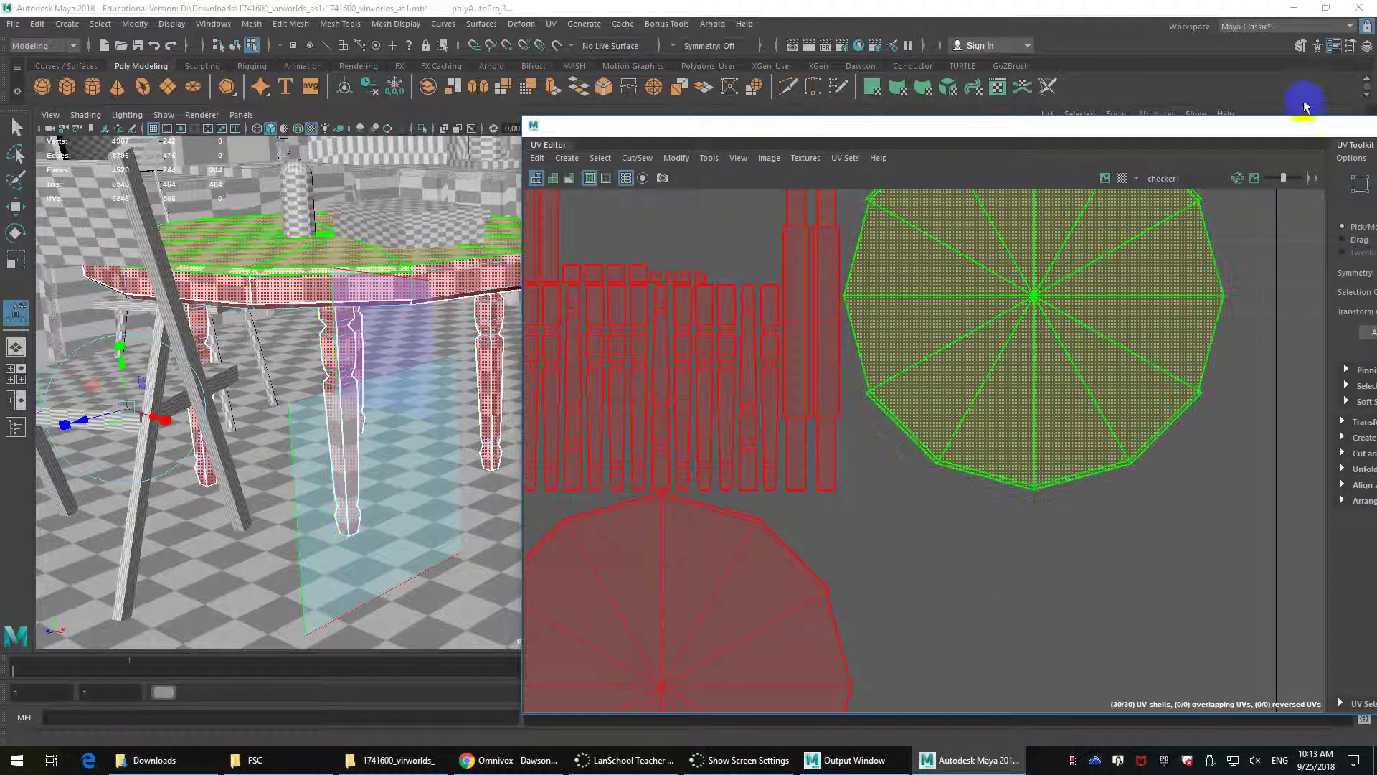
Clear the UV Editor from the viewport and examine the checker pattern on the whole table from above.
drag(1288, 130, 1007, 132)
click(1239, 130)
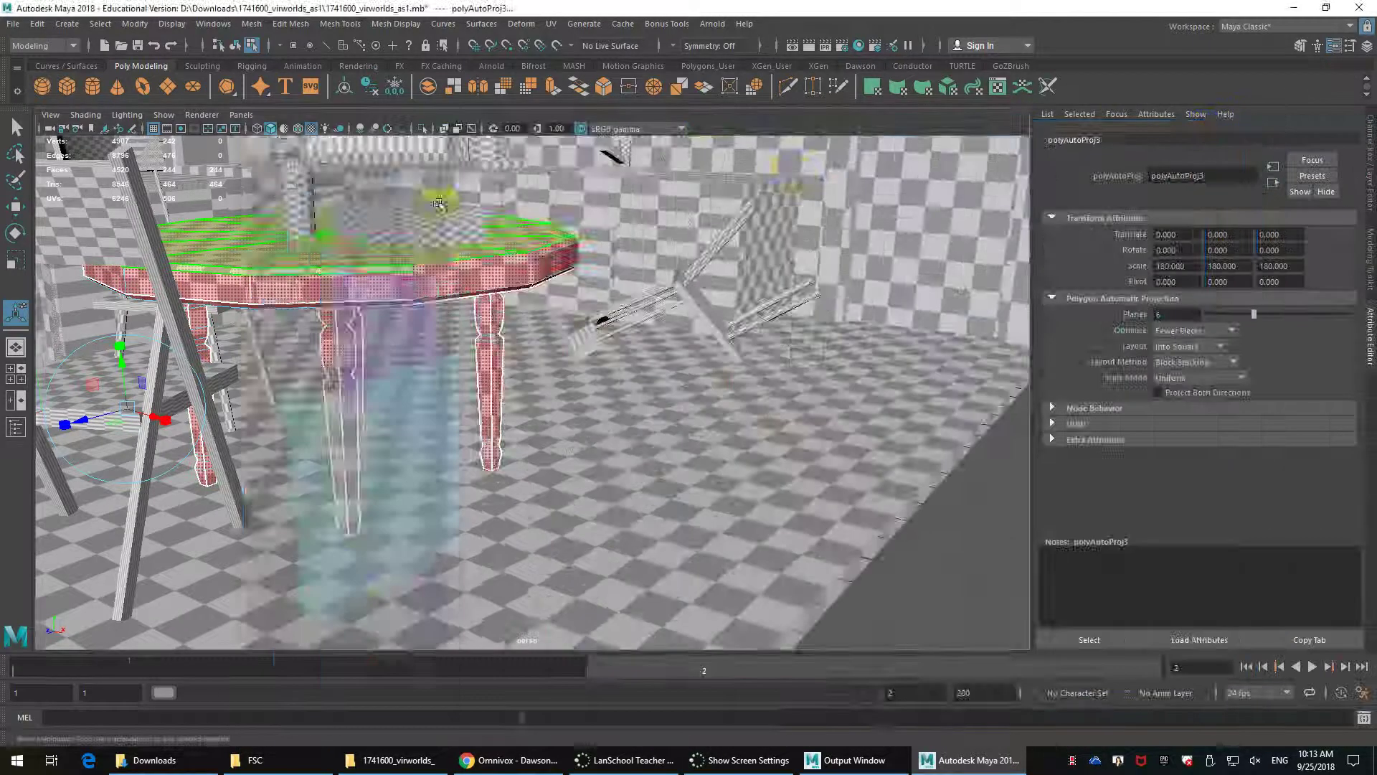
scroll(439, 204, down, 5)
alt+drag(495, 276, 560, 332)
scroll(562, 304, up, 3)
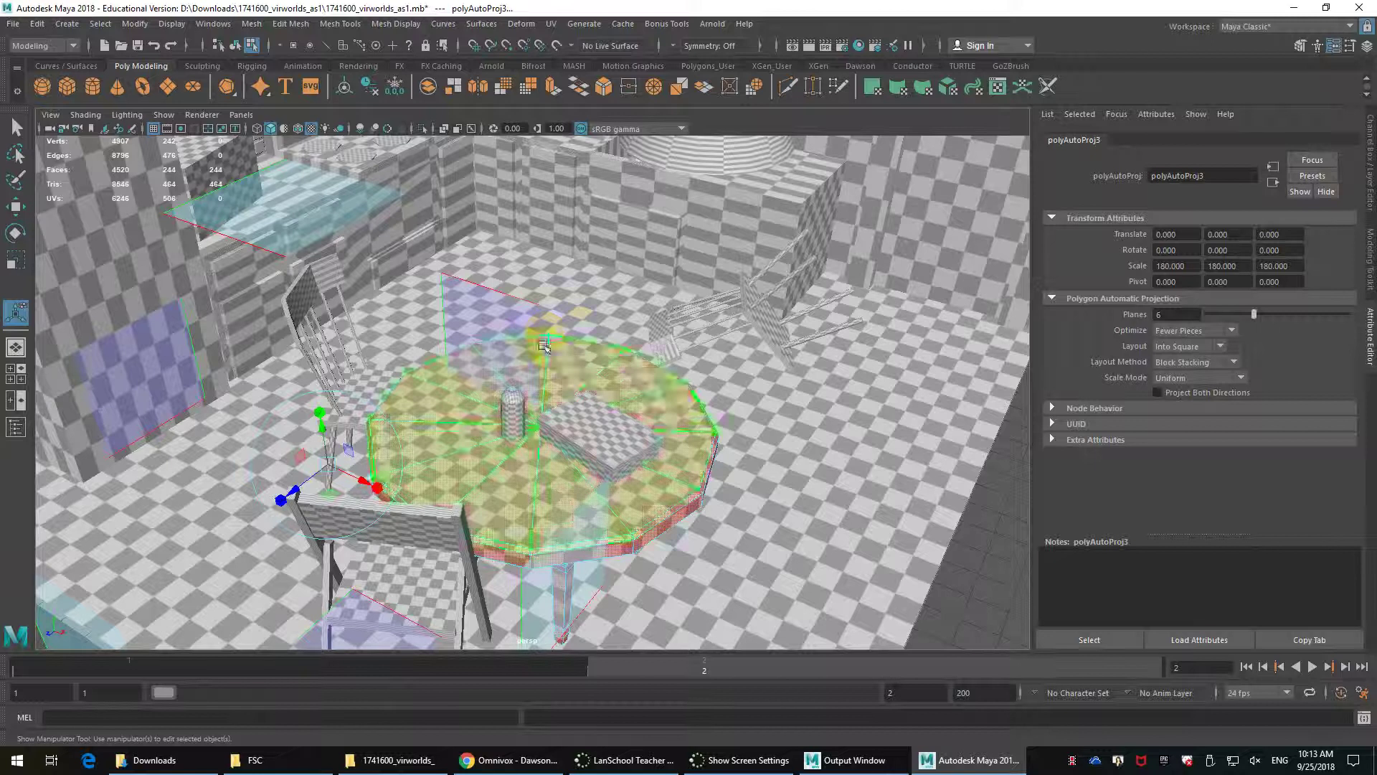
Leave the table's face selection and apply an Automatic UV projection to the stove counter.
right_drag(544, 346, 578, 324)
scroll(601, 337, down, 4)
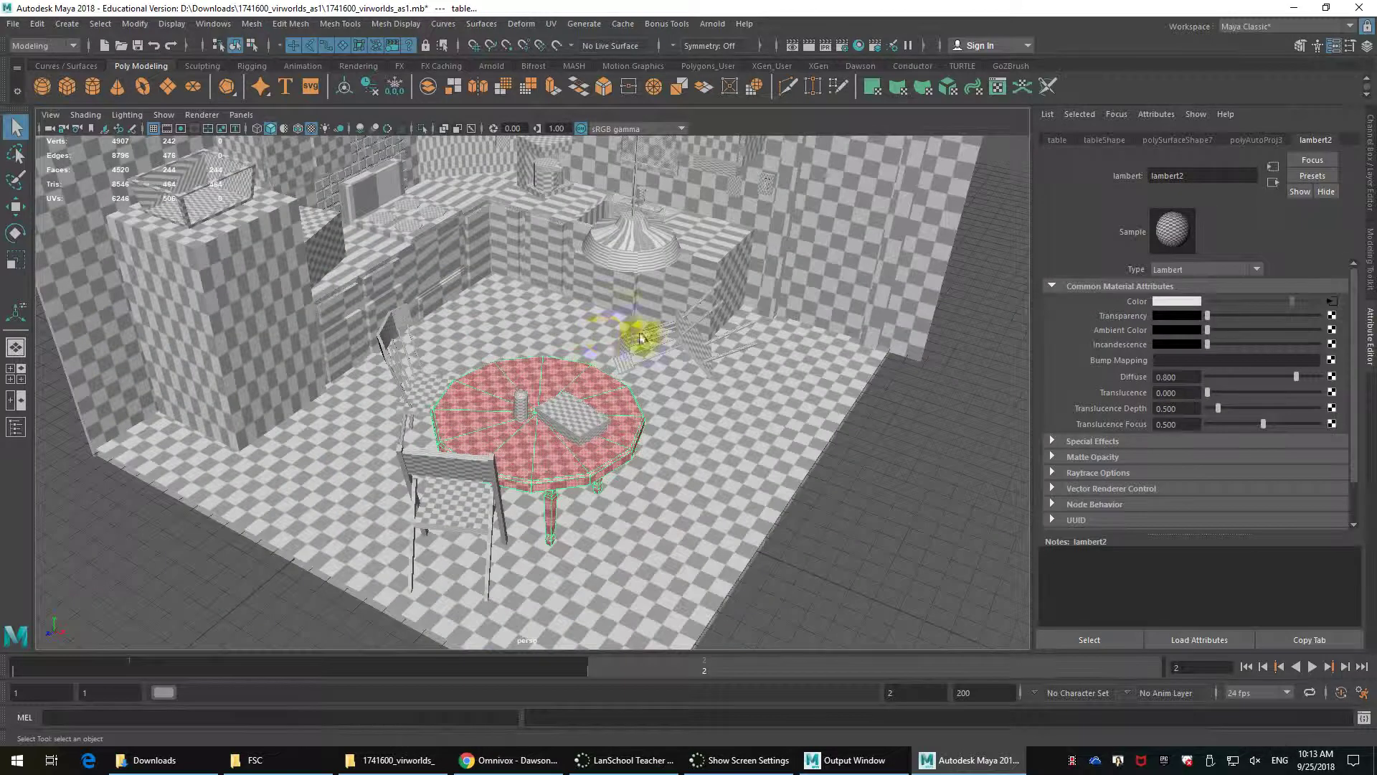
alt+drag(640, 338, 637, 326)
alt+middle_drag(636, 325, 642, 385)
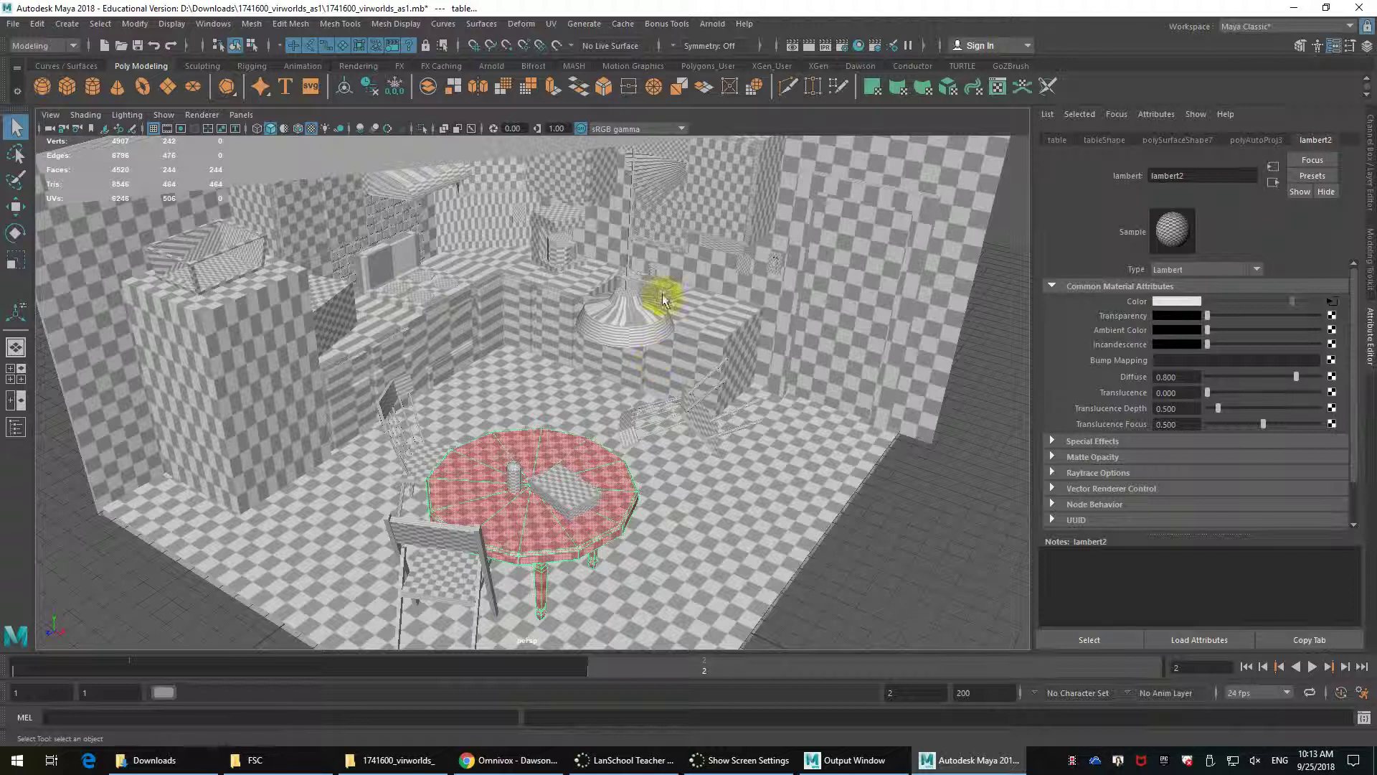
click(446, 323)
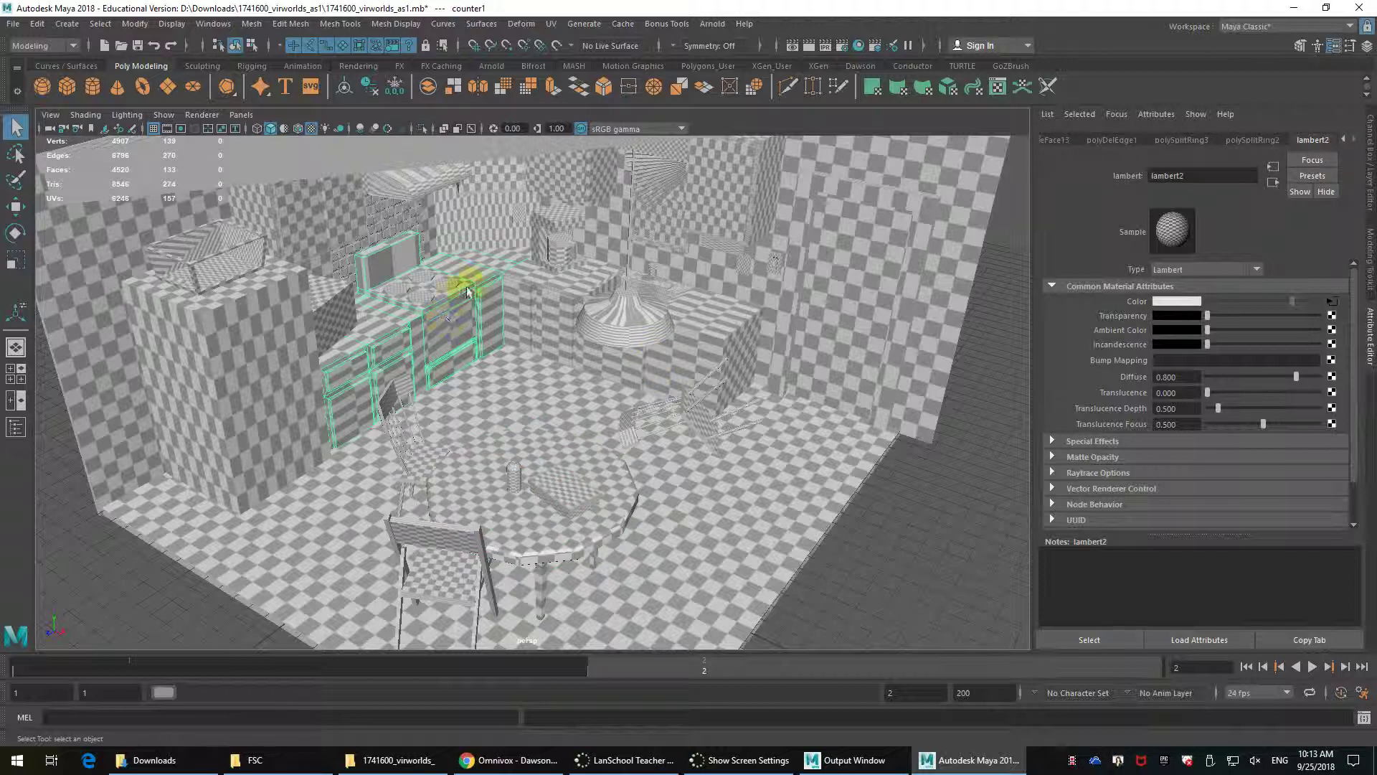
click(550, 23)
click(570, 122)
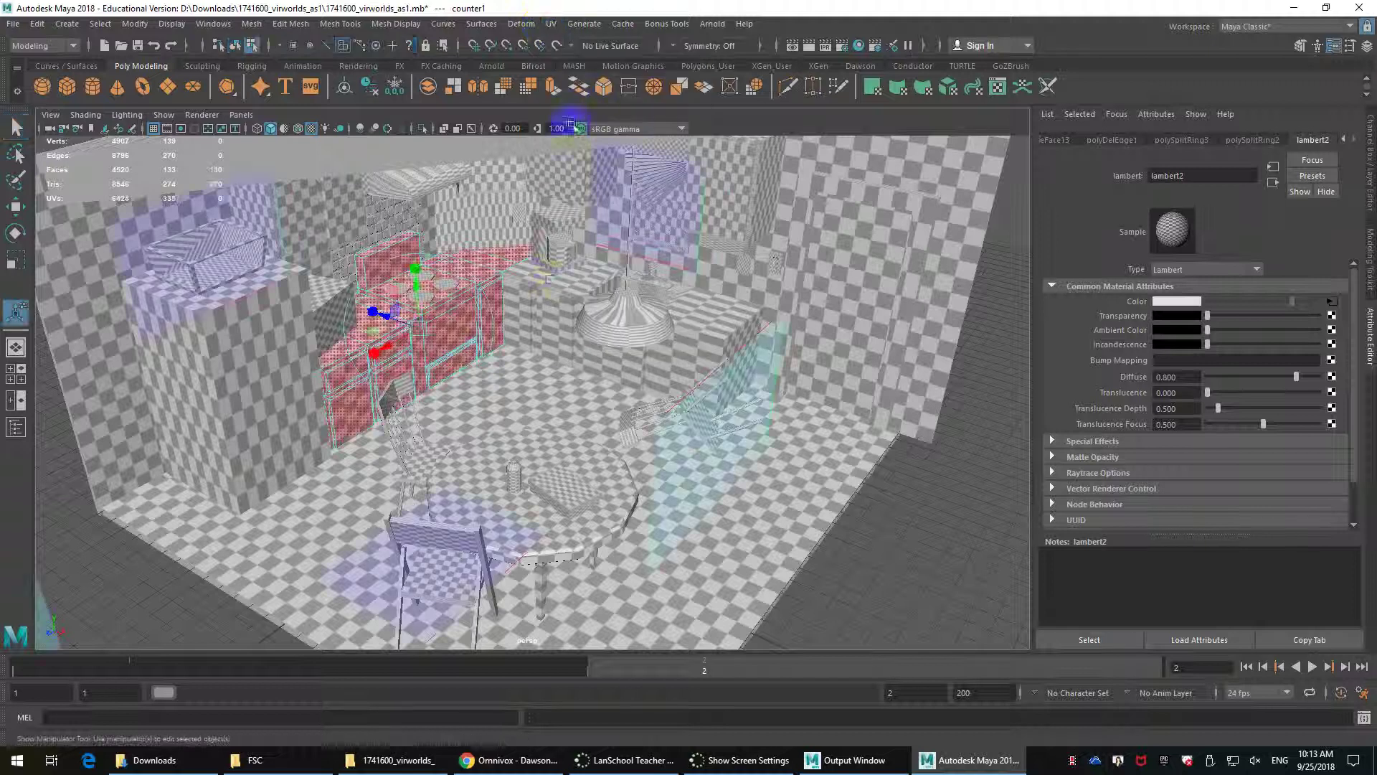
Try to apply an Automatic UV projection to the counter with the sink.
alt+drag(517, 315, 593, 364)
click(594, 364)
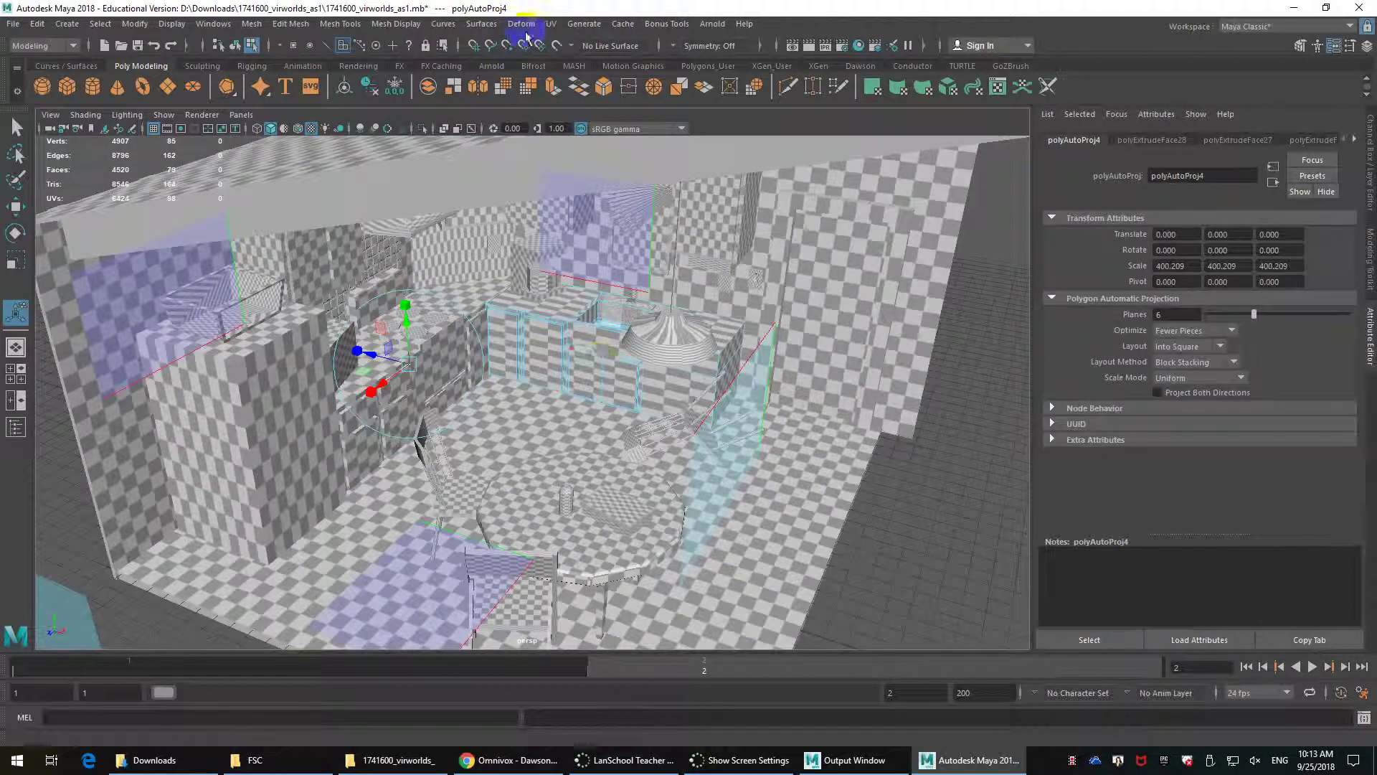
click(550, 23)
click(581, 111)
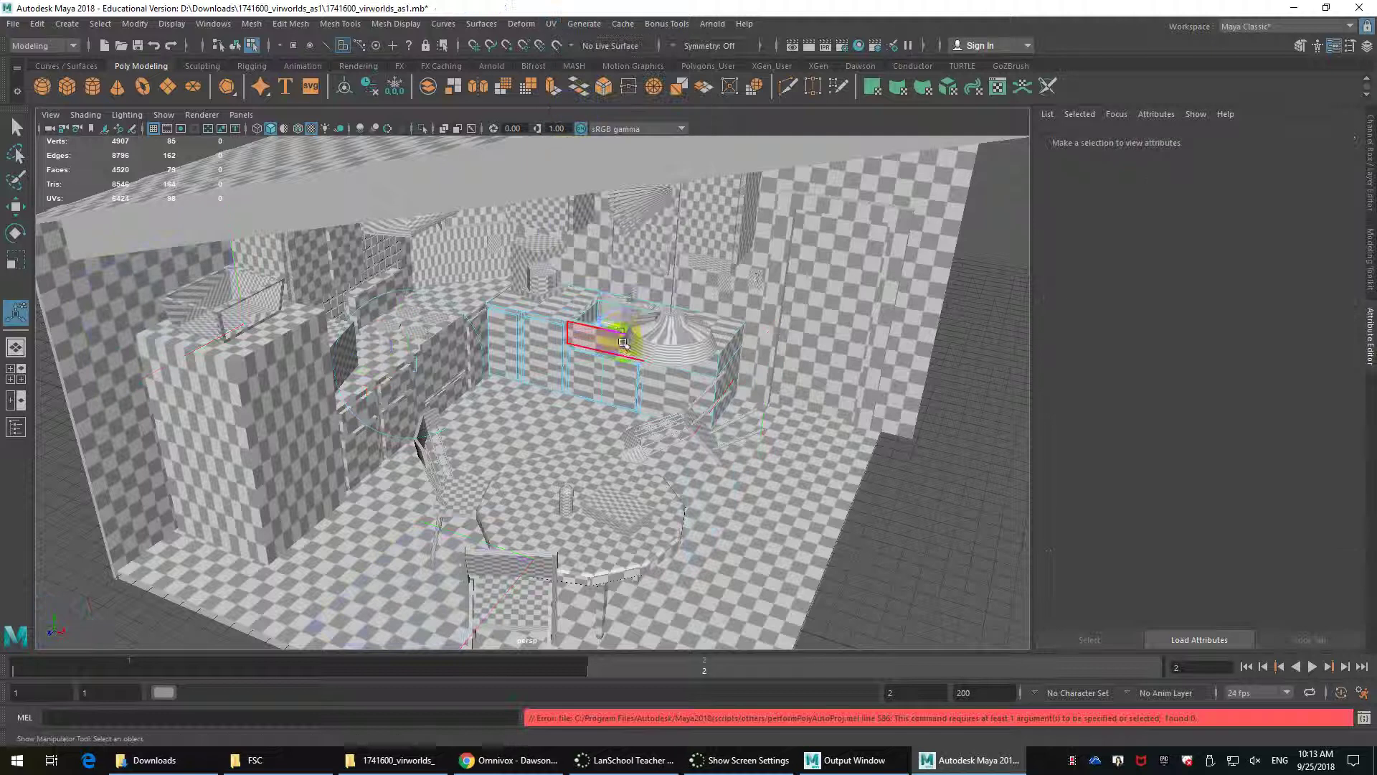
click(553, 24)
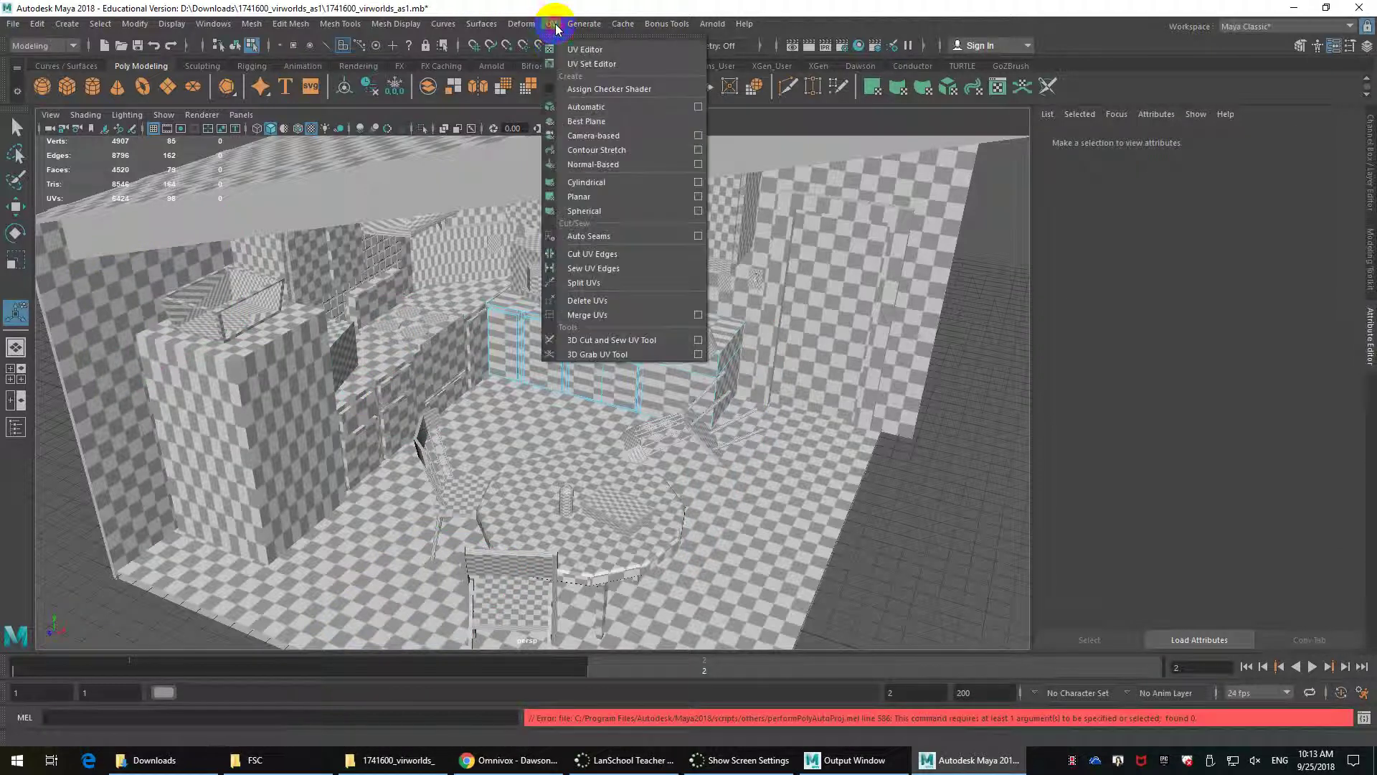
click(592, 106)
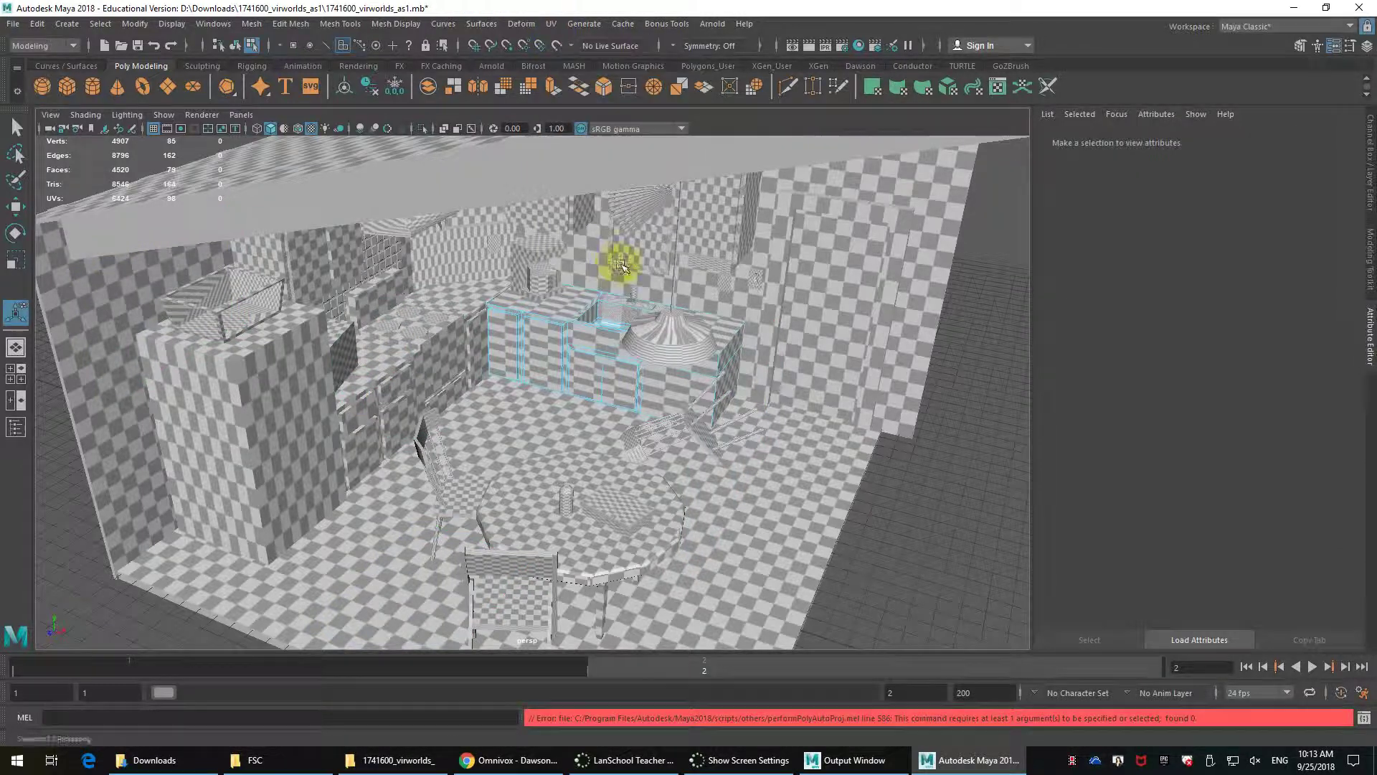
alt+drag(609, 362, 621, 348)
scroll(625, 350, up, 5)
alt+middle_drag(626, 350, 609, 369)
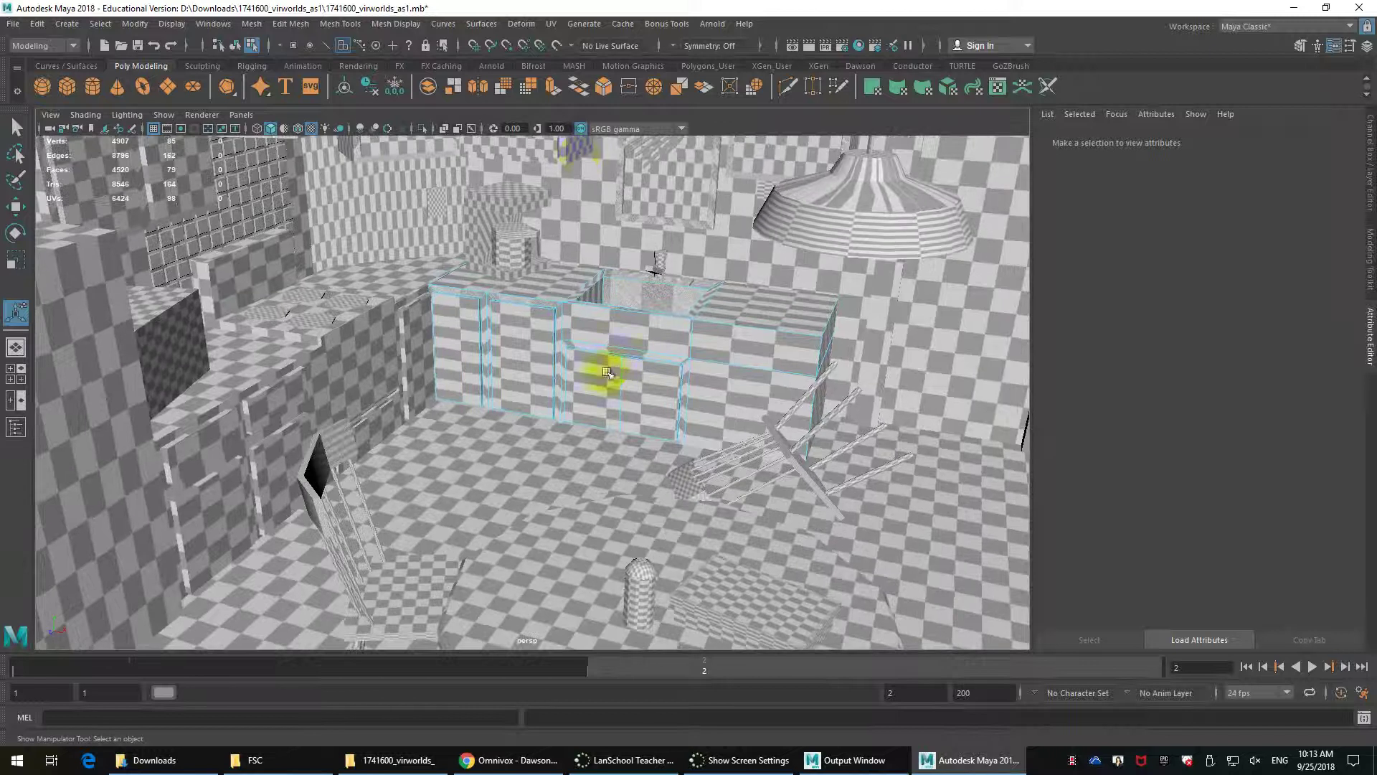
click(552, 24)
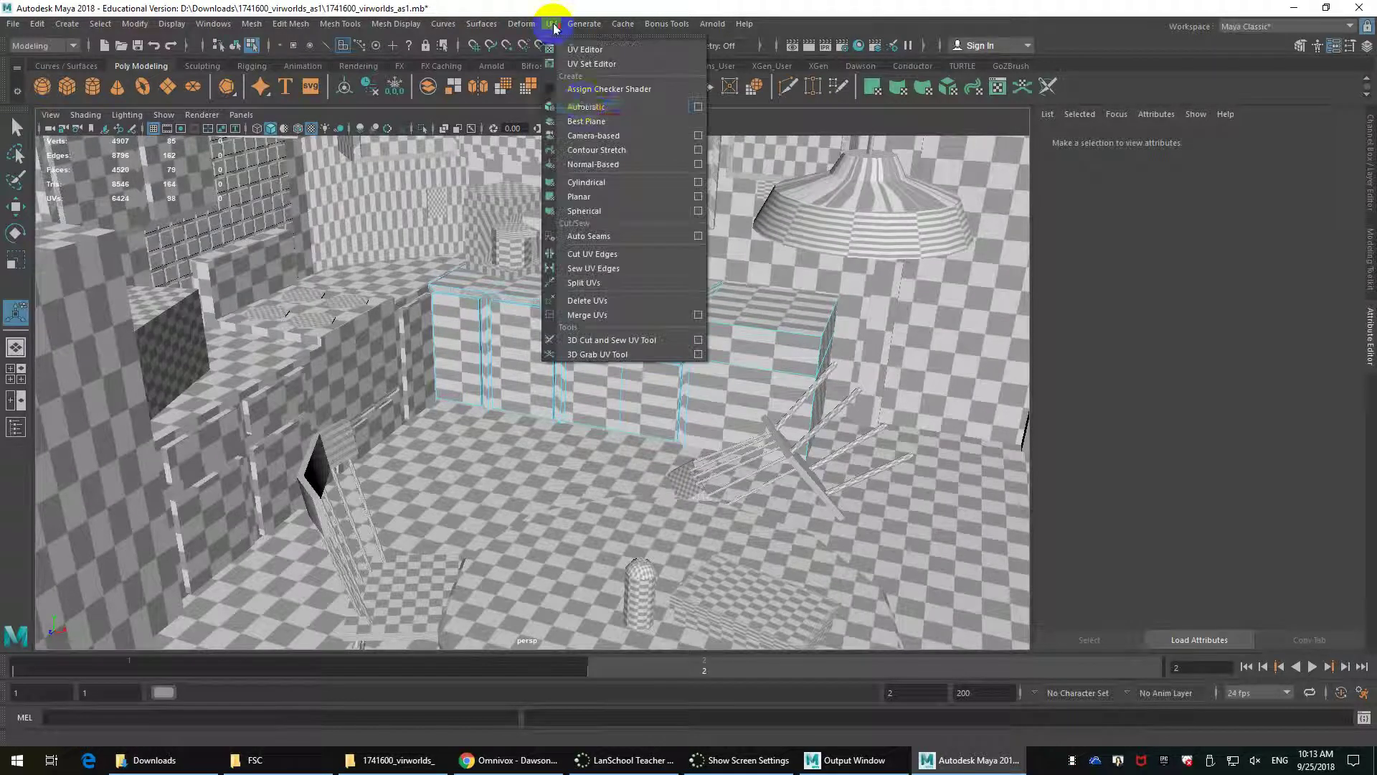
click(584, 107)
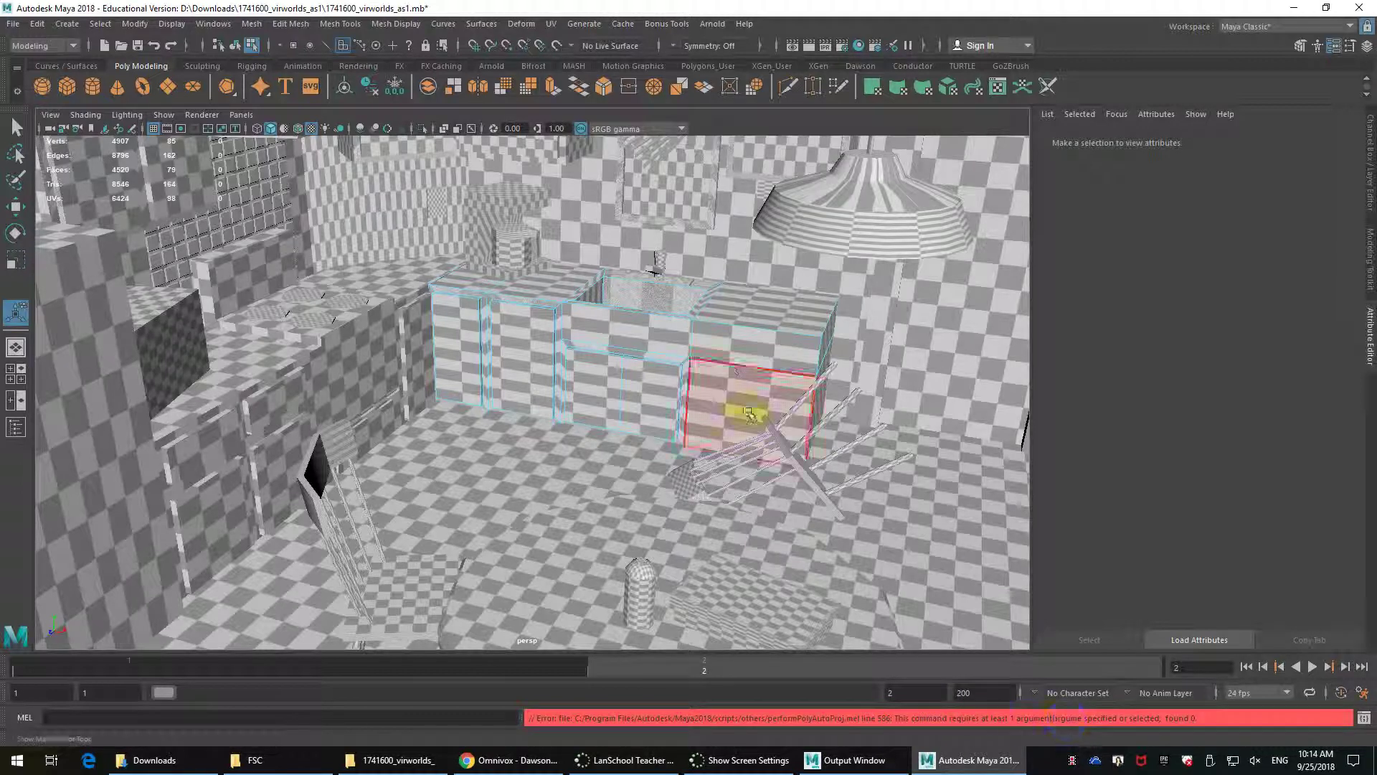
Select the sink counter as a whole object and apply an Automatic UV projection to it.
click(746, 398)
right_drag(739, 342, 766, 319)
click(714, 351)
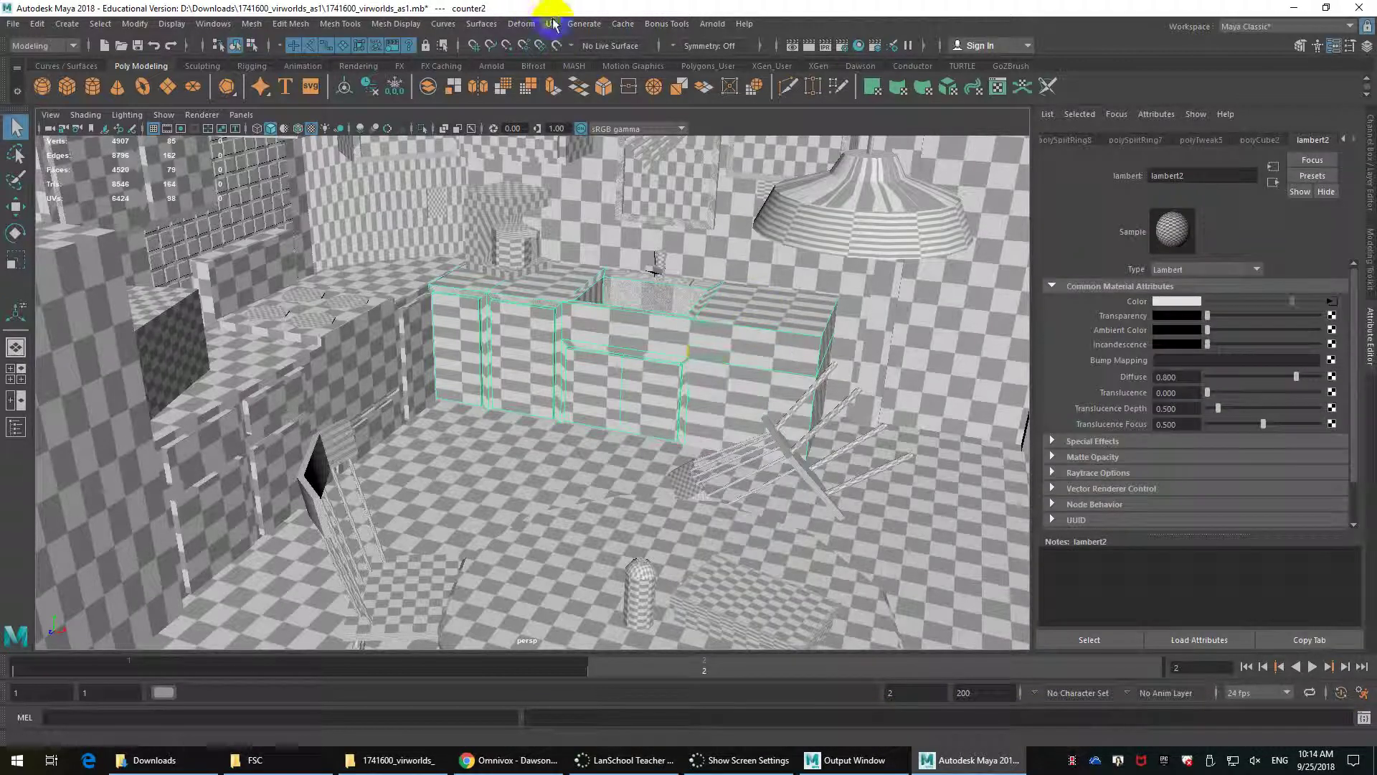
right_drag(622, 333, 703, 300)
click(622, 322)
click(525, 336)
click(551, 24)
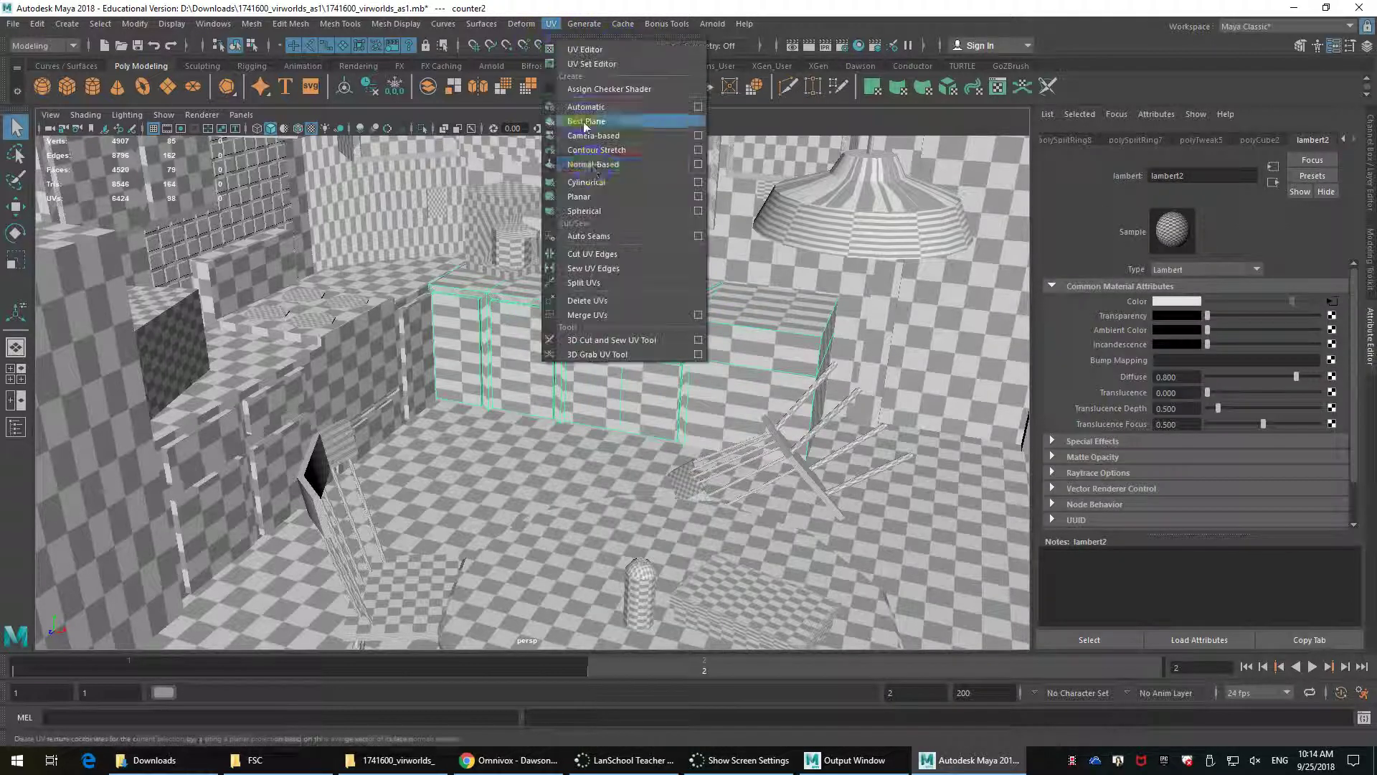
click(606, 110)
scroll(671, 294, down, 4)
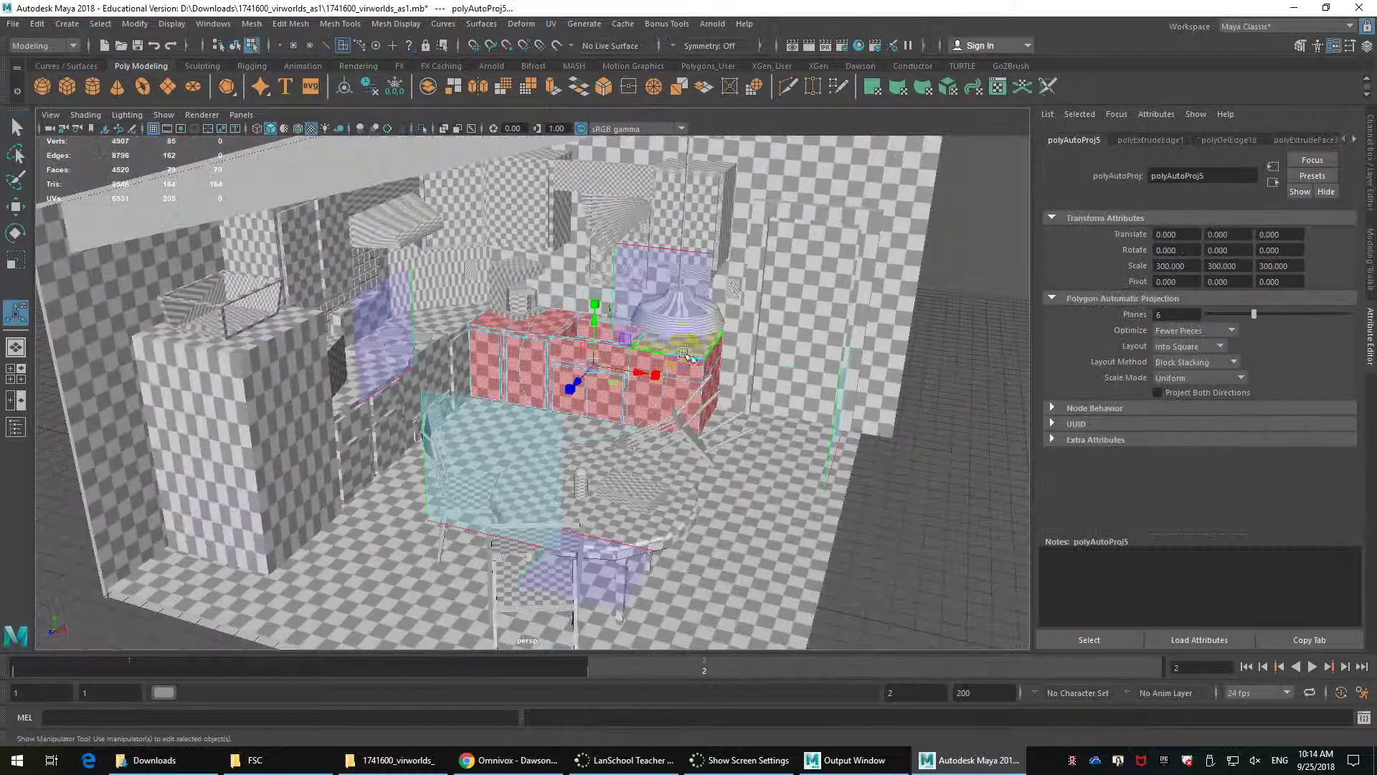
alt+drag(690, 356, 615, 336)
Undo the sink counter's Automatic projection, then move the counter out of the room and undo that move.
key(ctrl+z)
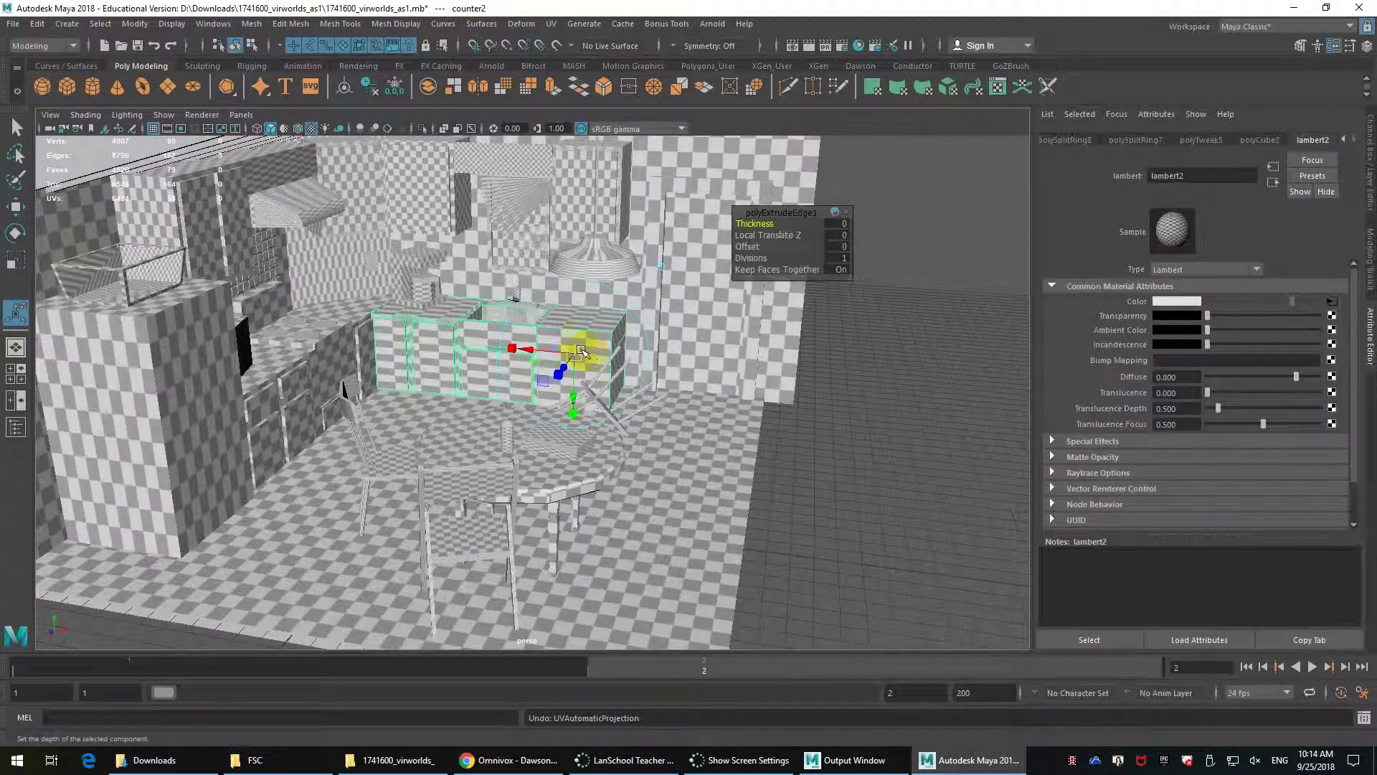
drag(535, 355, 977, 400)
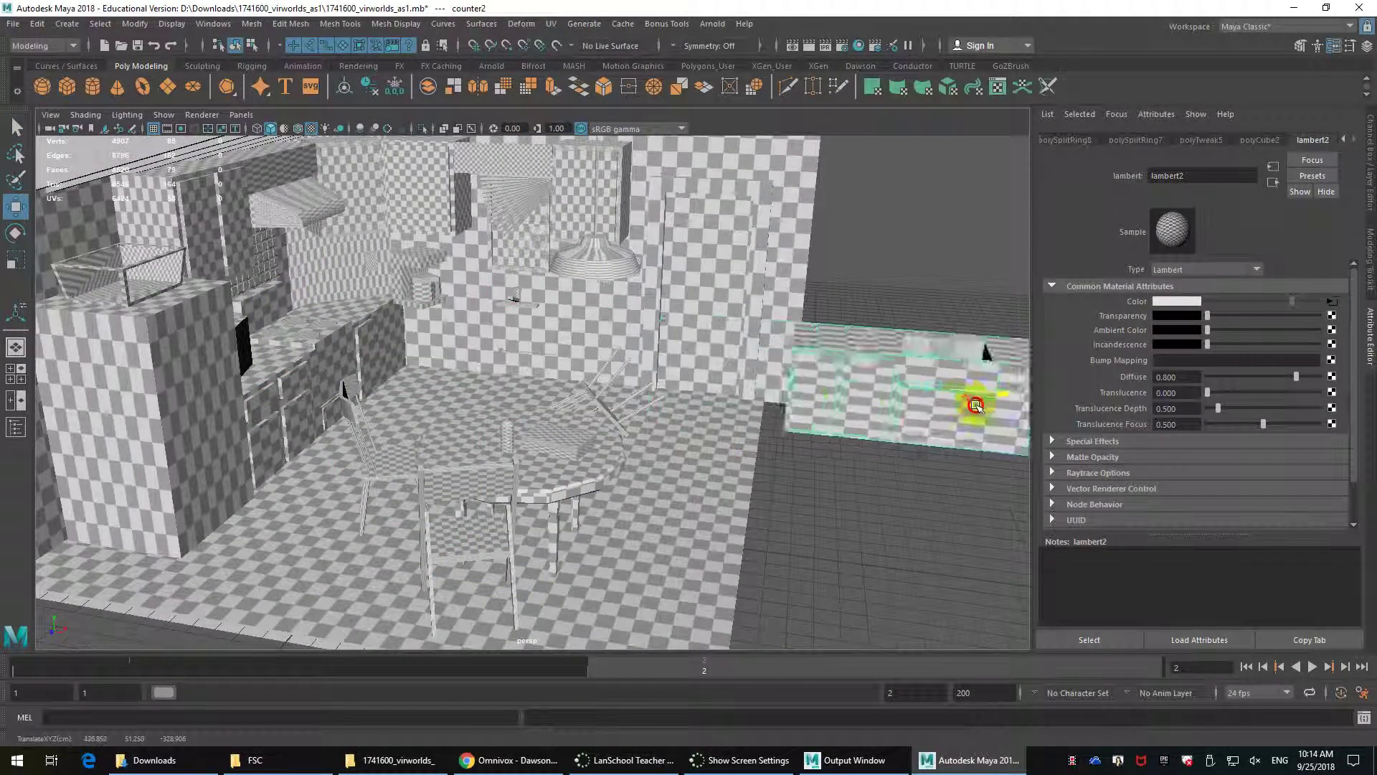
key(ctrl+z)
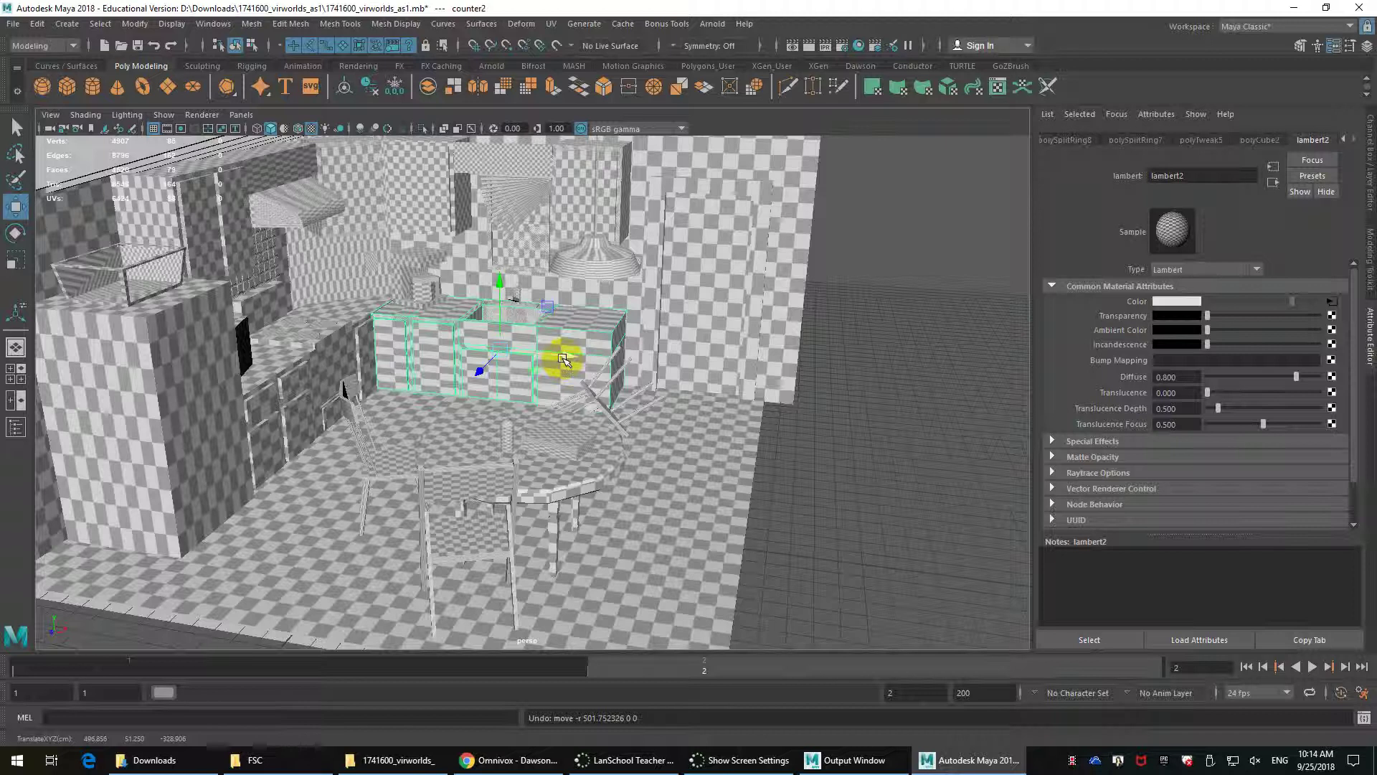
Duplicate the sink counter and move the copy along X onto the empty grid outside the room.
key(ctrl+d)
drag(563, 358, 987, 391)
alt+middle_drag(987, 391, 704, 375)
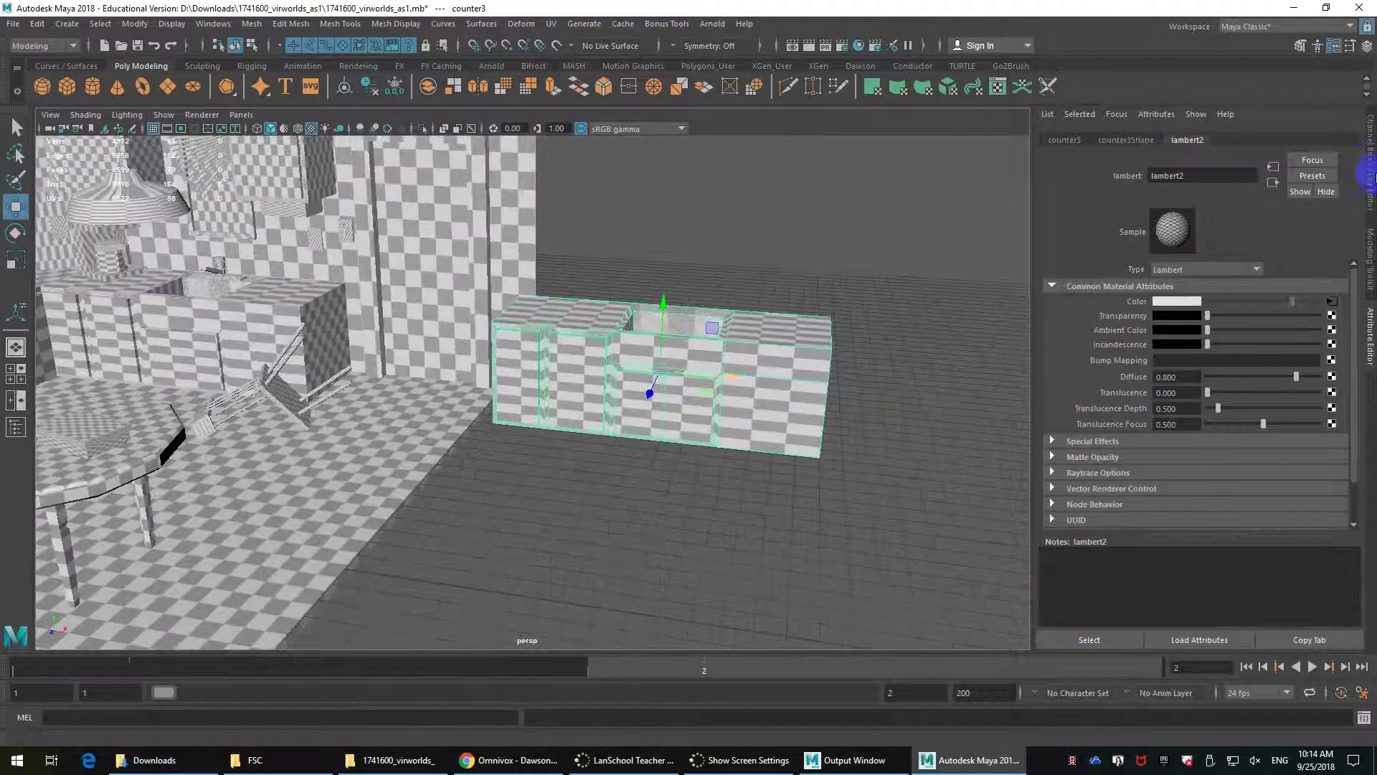
Set the duplicate counter's Scale Y to 1.5 and check how its checker pattern stretches.
click(1370, 172)
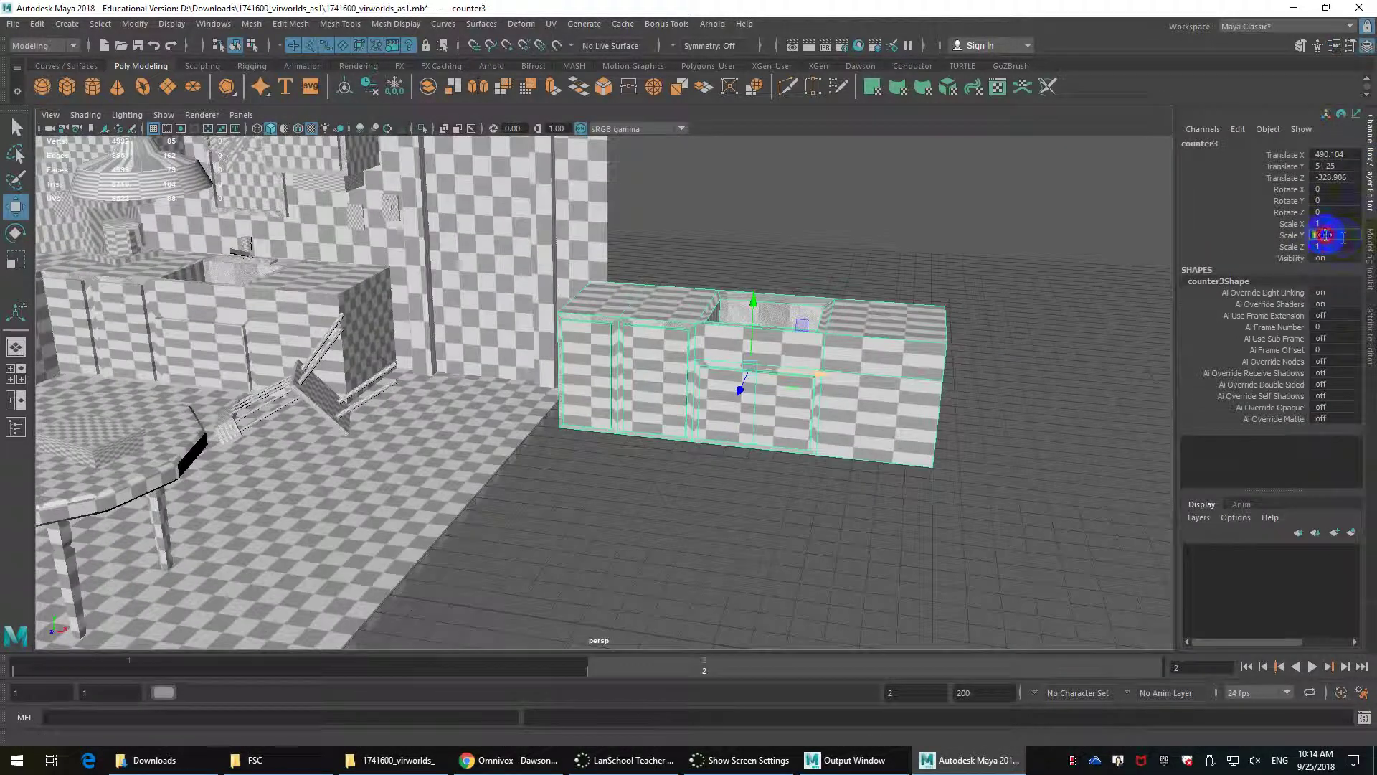
key(Return)
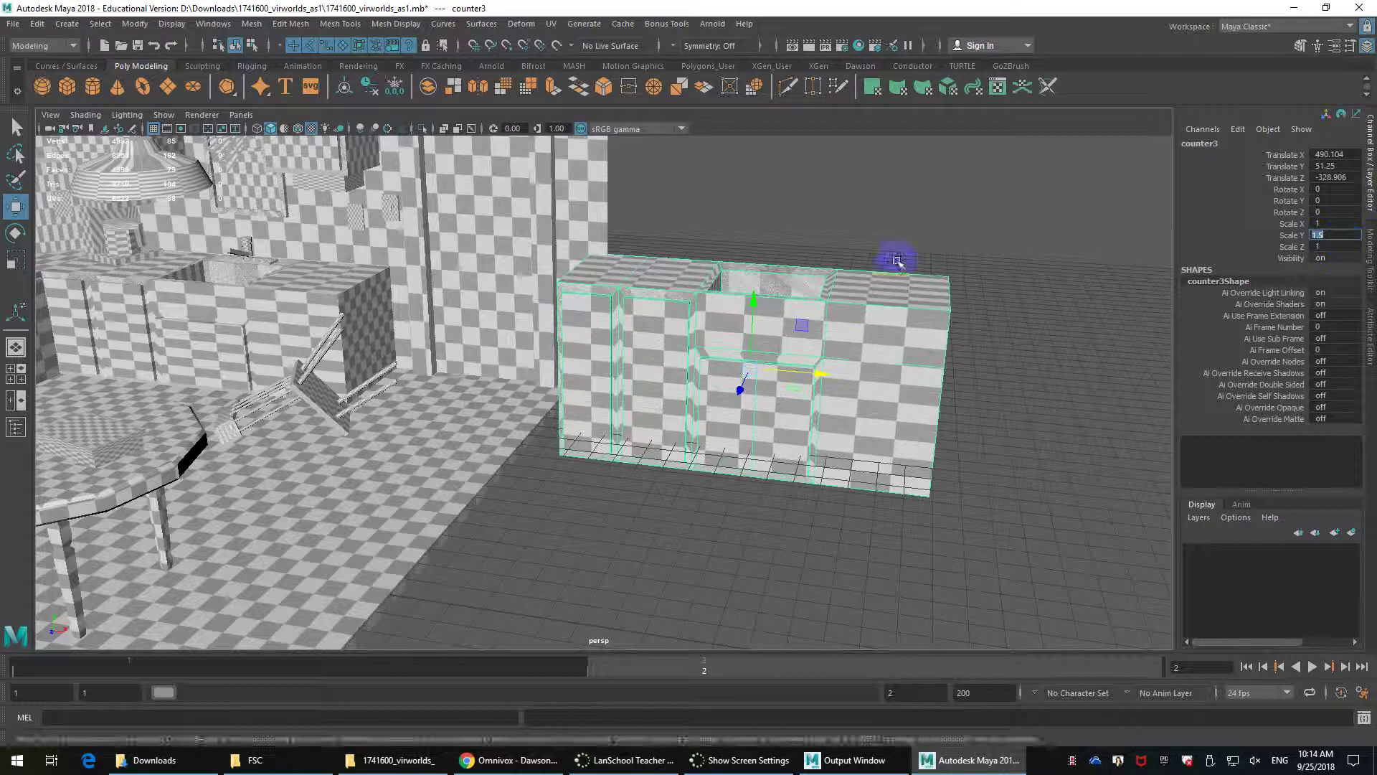
alt+drag(869, 335, 739, 308)
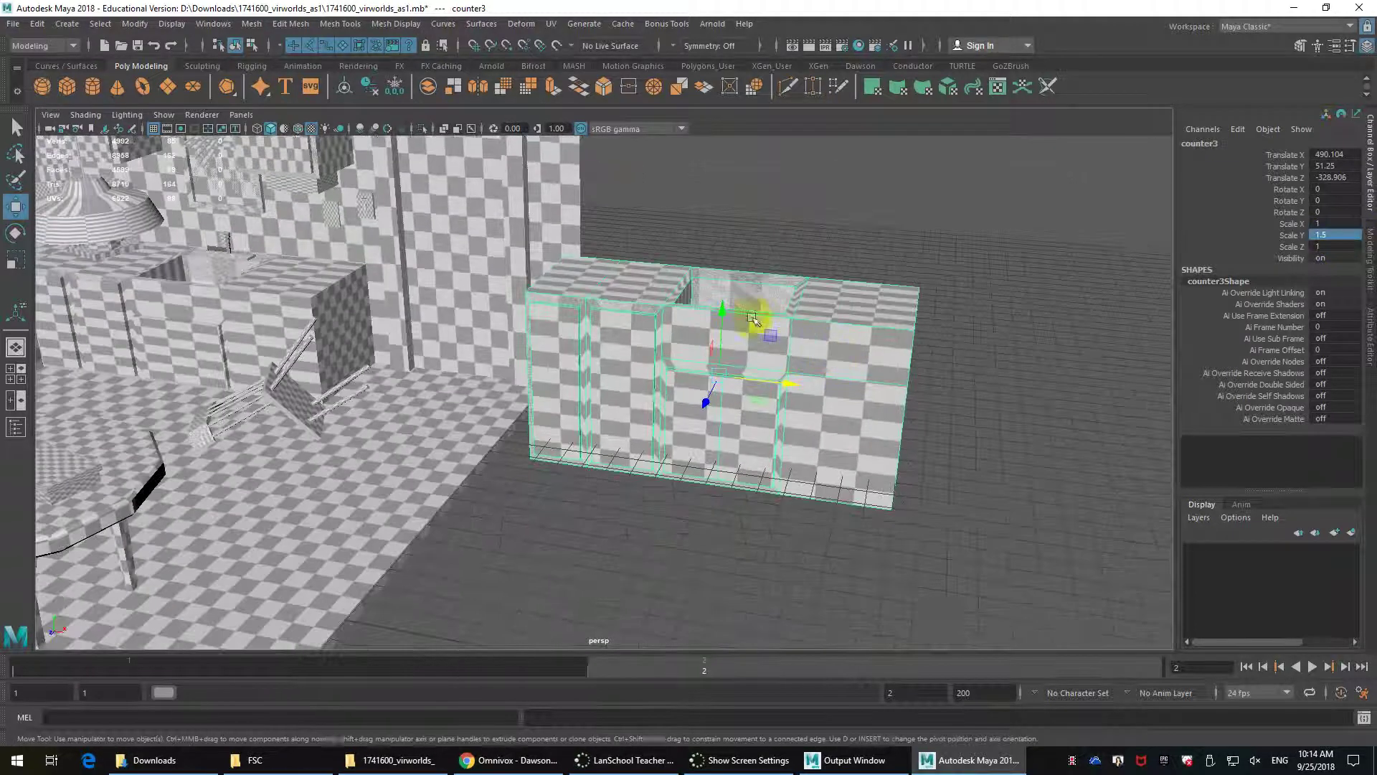
Apply an Automatic UV projection to the scaled duplicate counter and inspect its front.
click(553, 24)
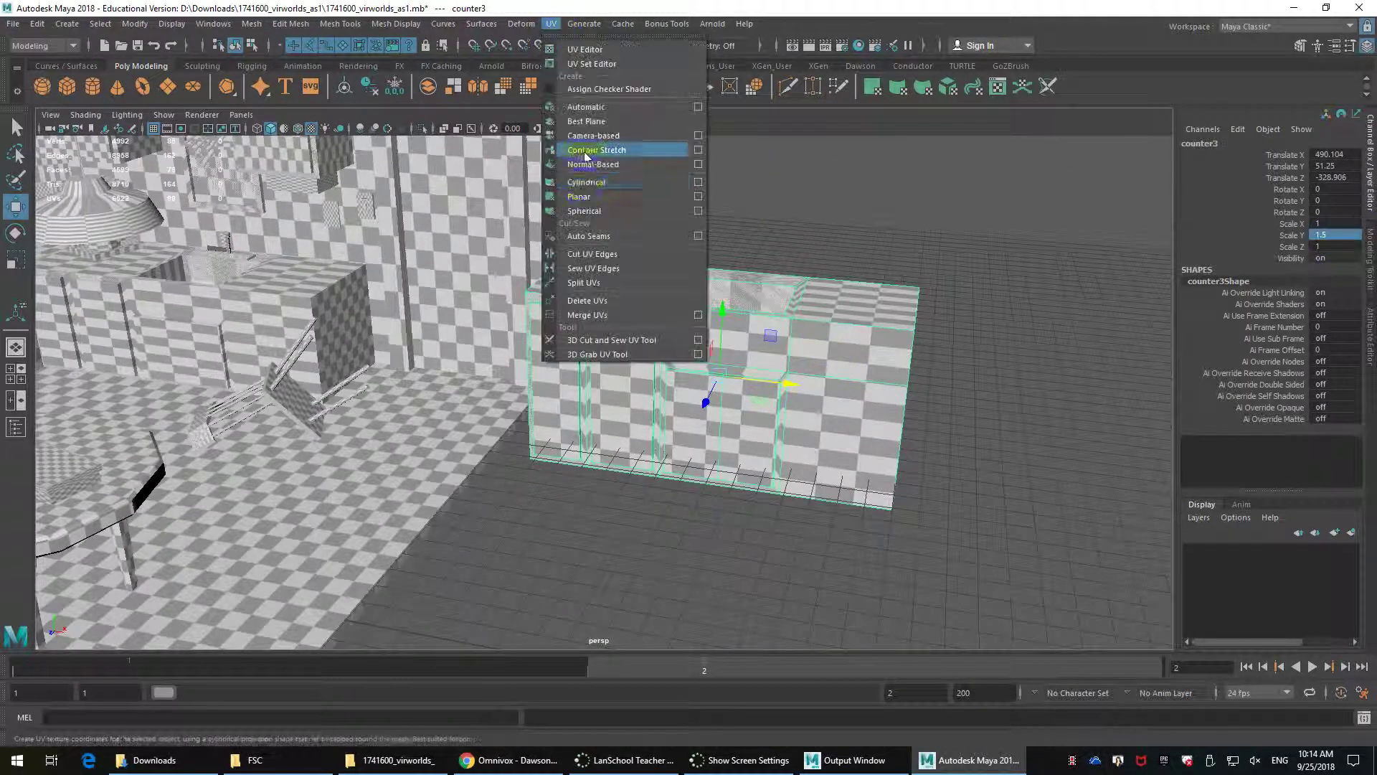
click(593, 108)
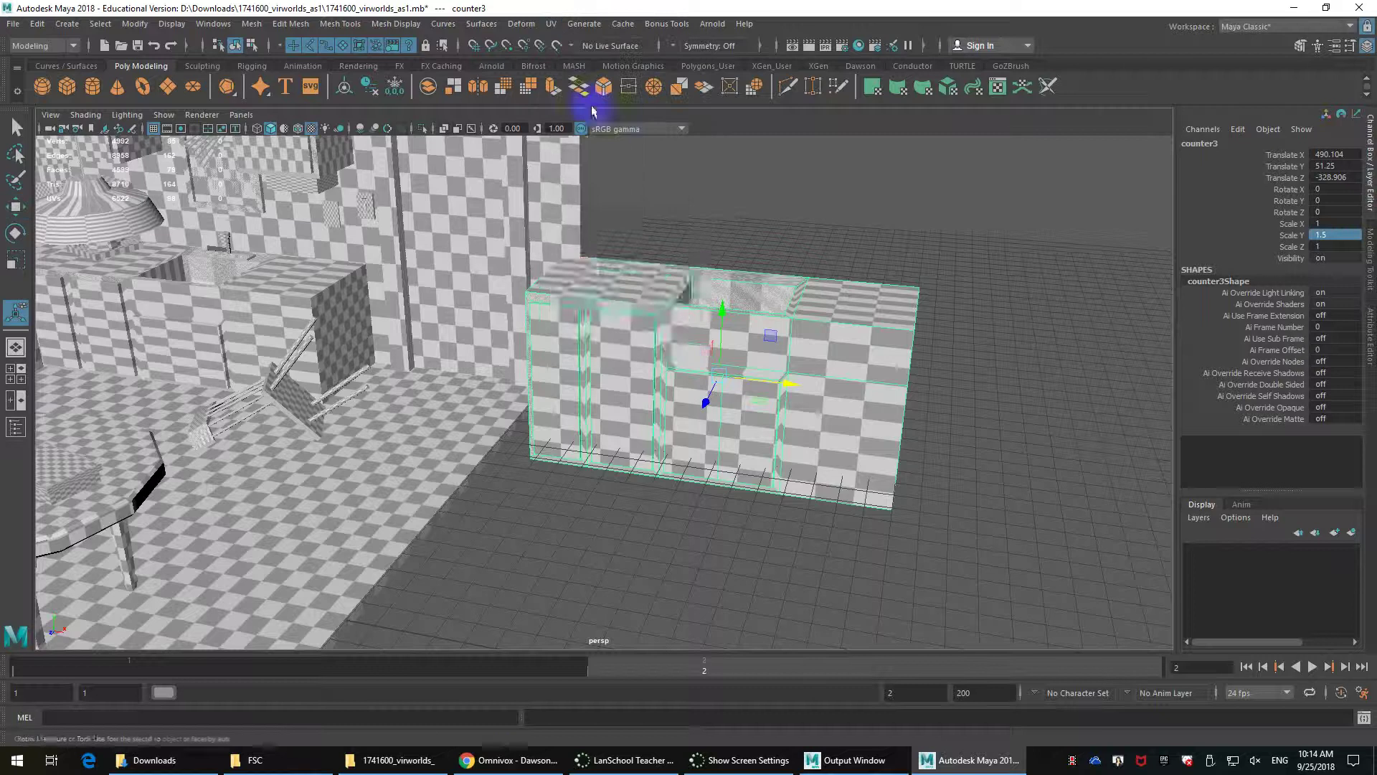
alt+drag(808, 361, 792, 357)
scroll(792, 357, up, 3)
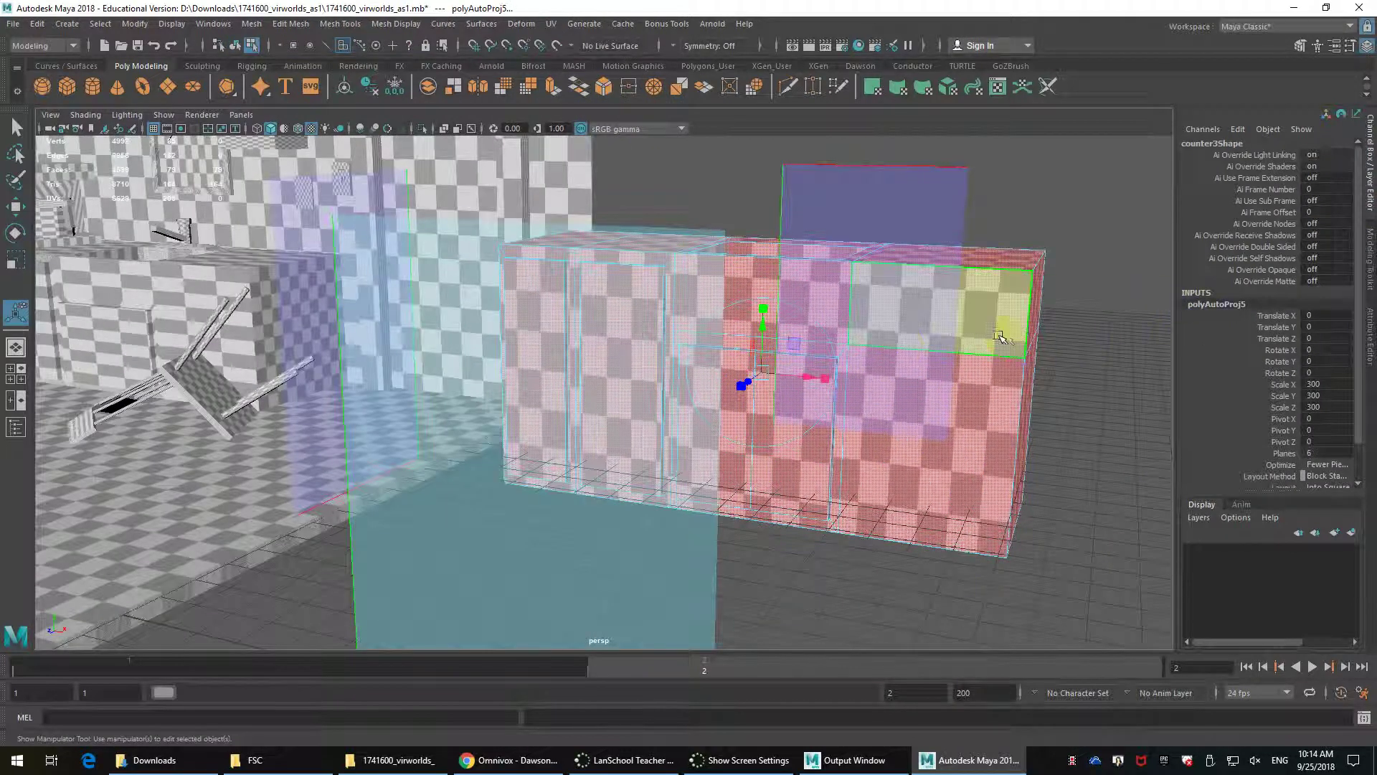
Return to object selection, set the duplicate counter's Scale Y to 1 and undo that change.
click(932, 335)
right_drag(949, 300, 1004, 280)
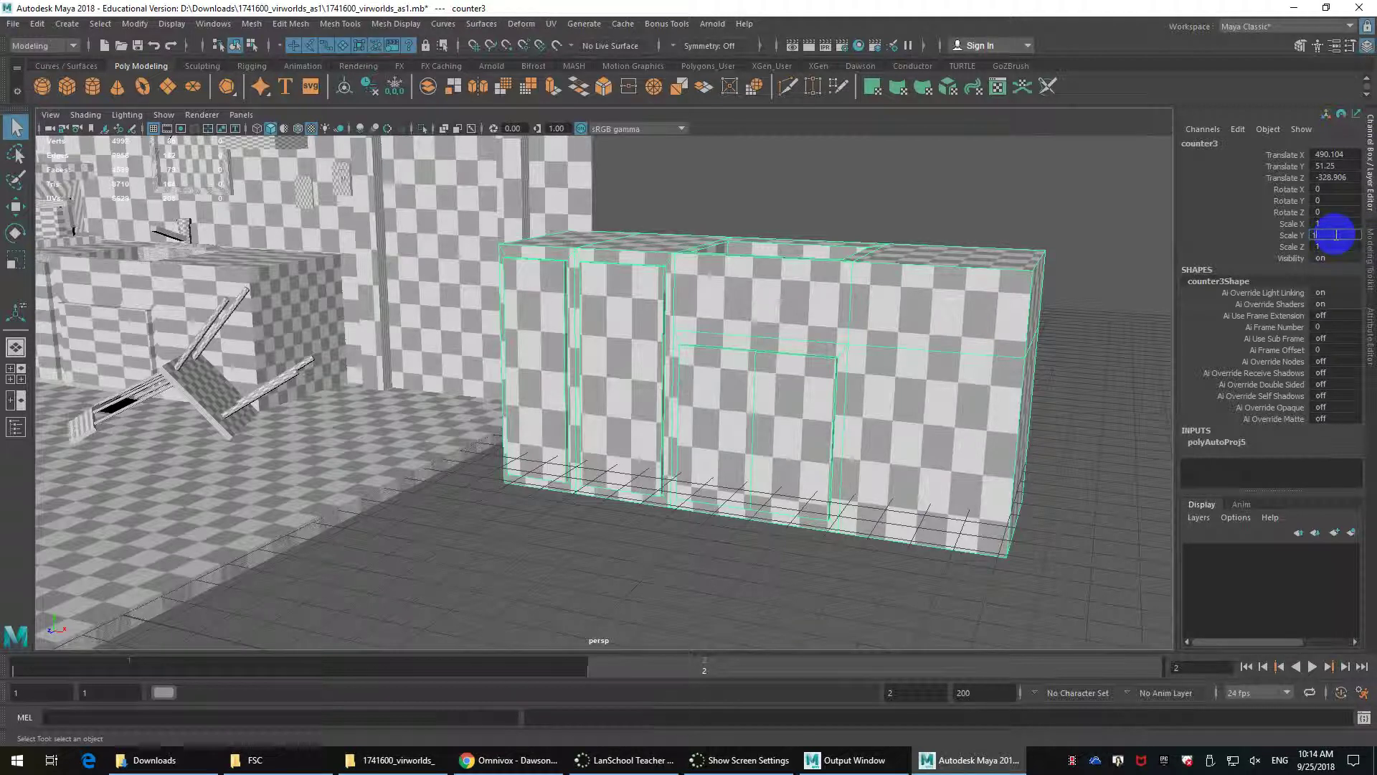
key(Return)
click(931, 226)
key(ctrl+z)
key(ctrl+z)
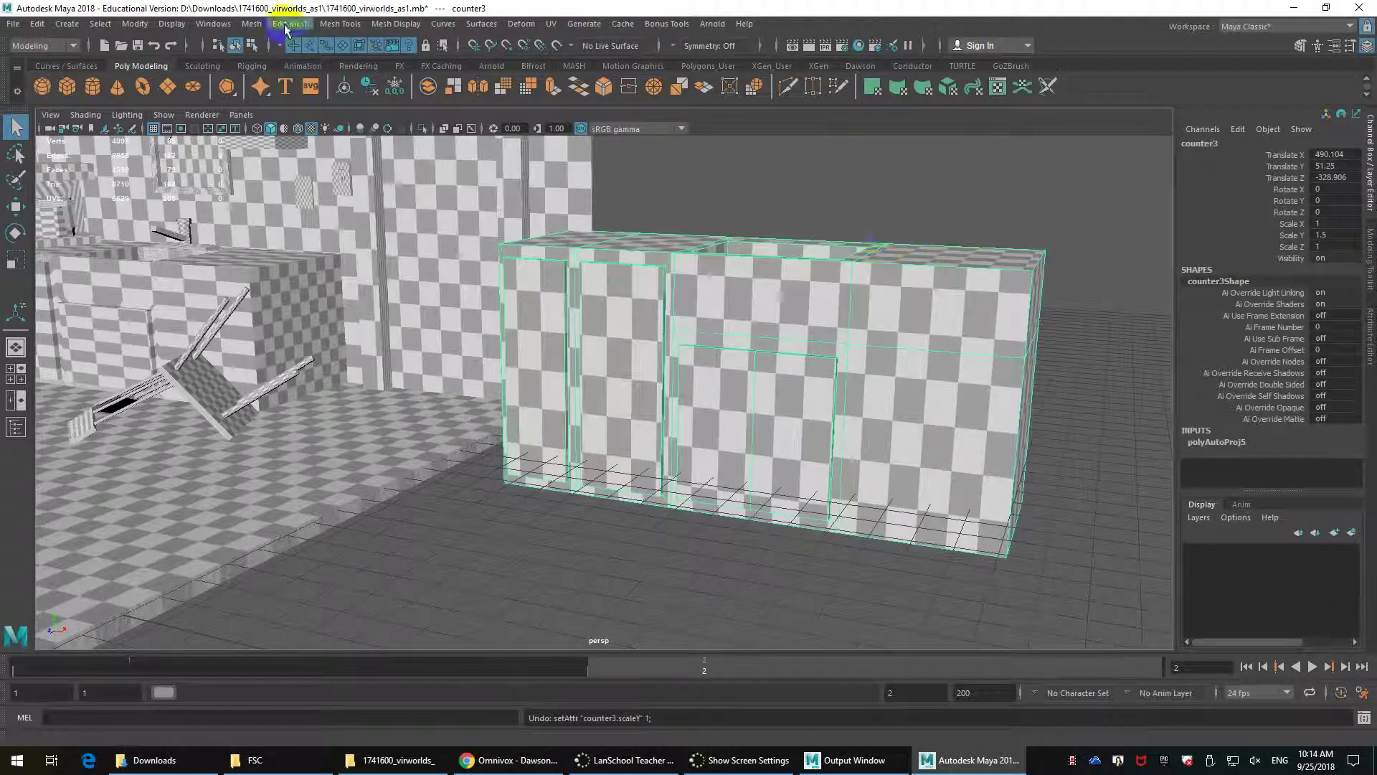
Freeze only the scale transformation of the duplicate counter.
click(136, 24)
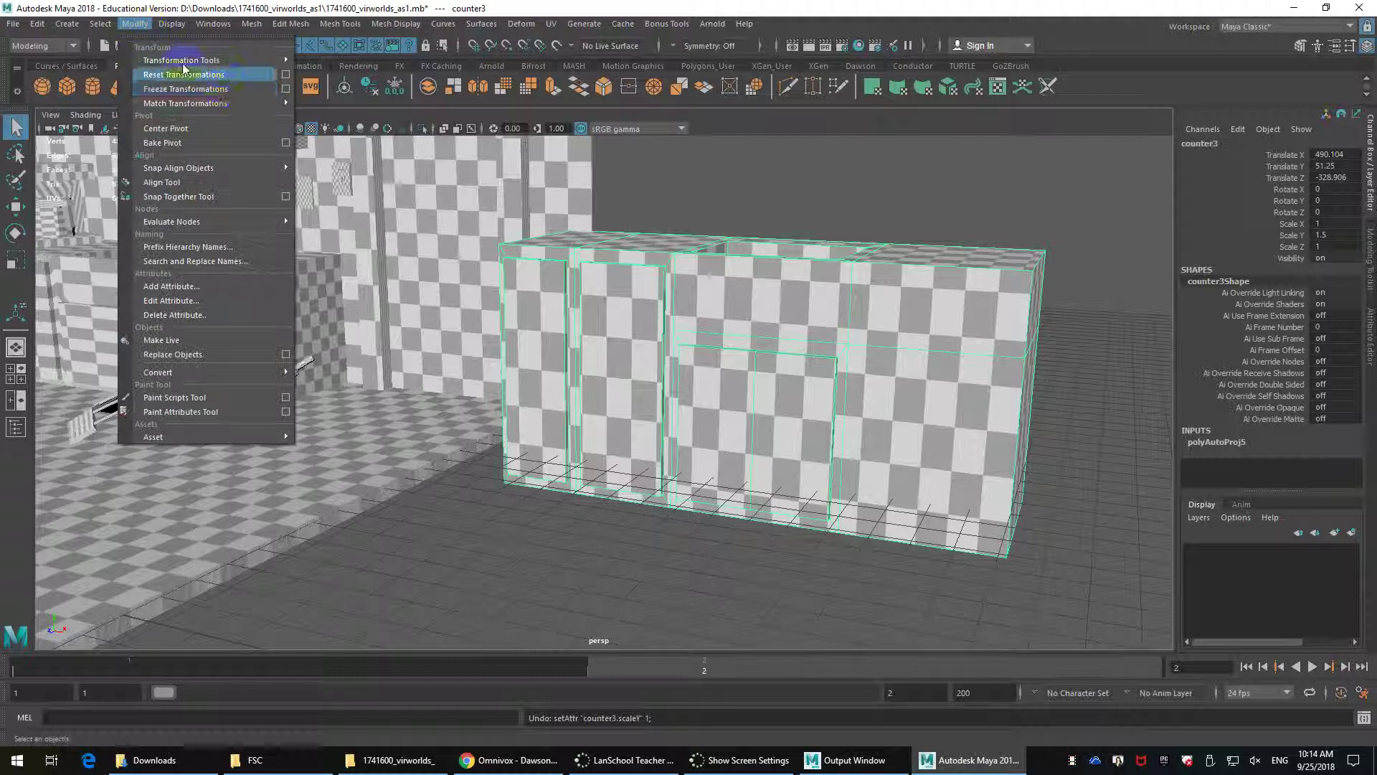
click(286, 89)
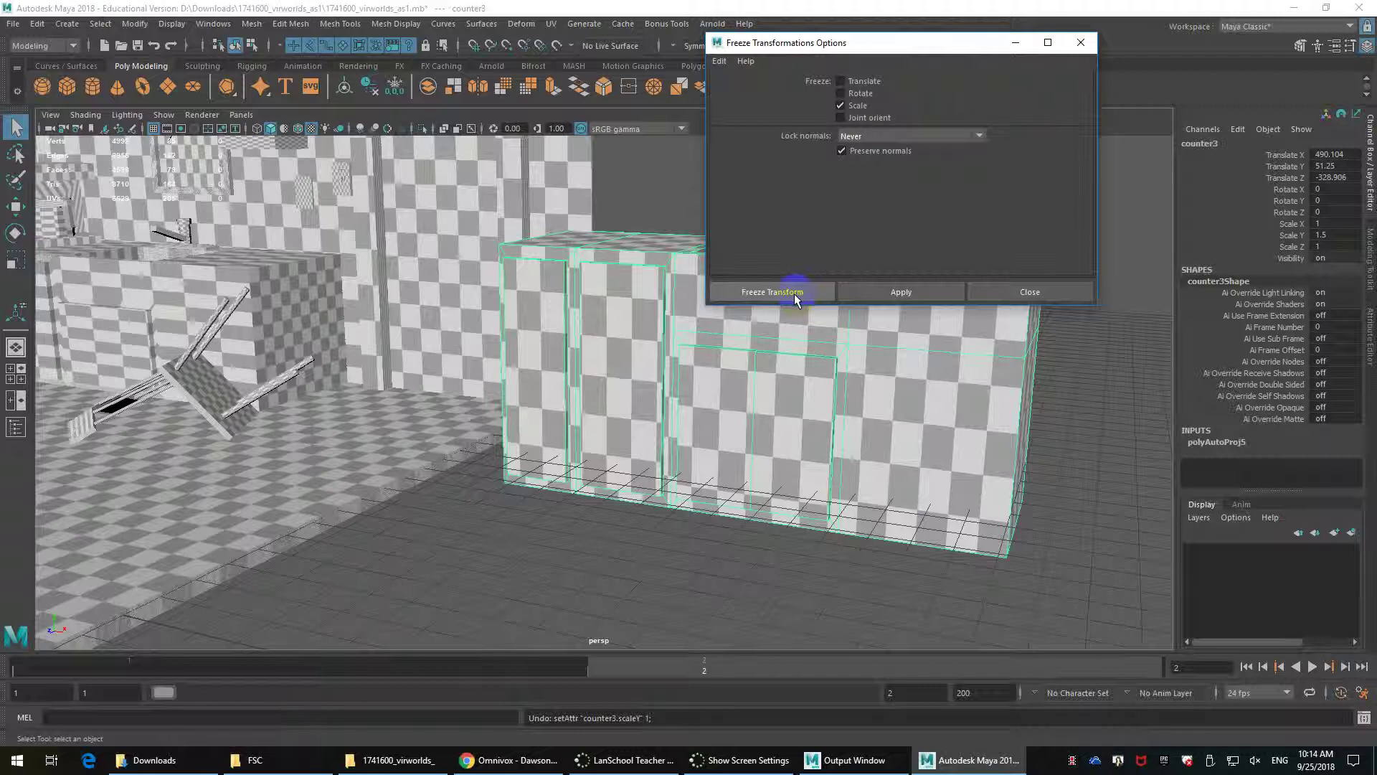
click(794, 294)
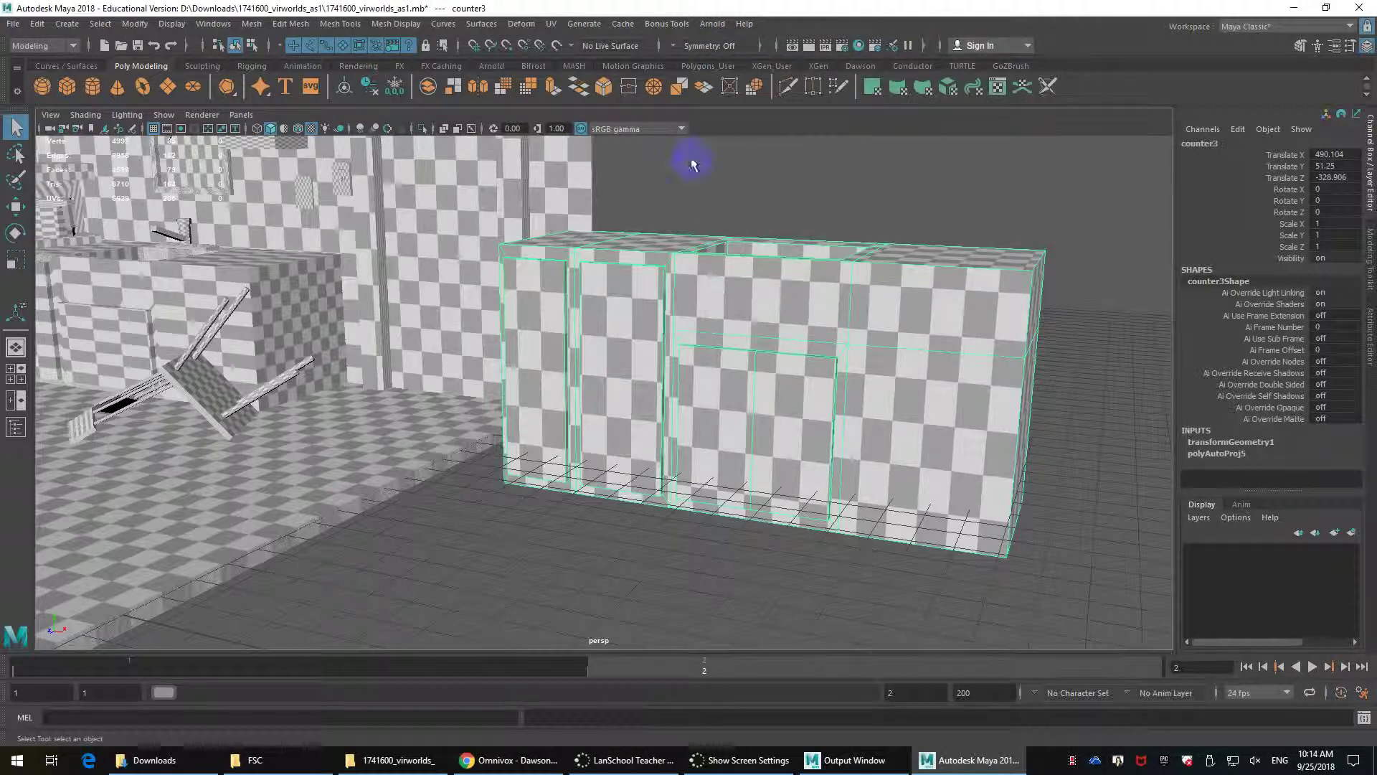
Apply a new Automatic UV projection to the duplicate counter with its frozen scale and inspect the checker squares.
click(548, 26)
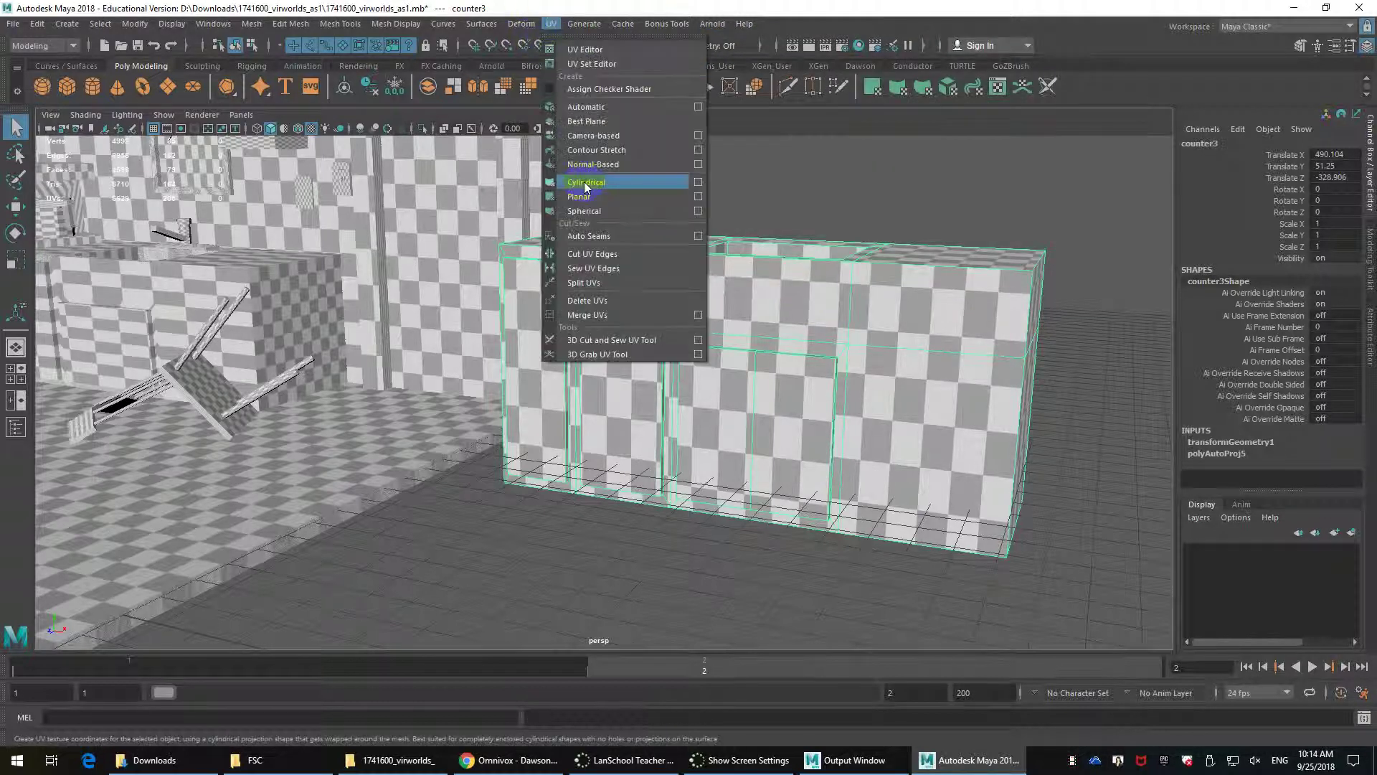
click(1305, 237)
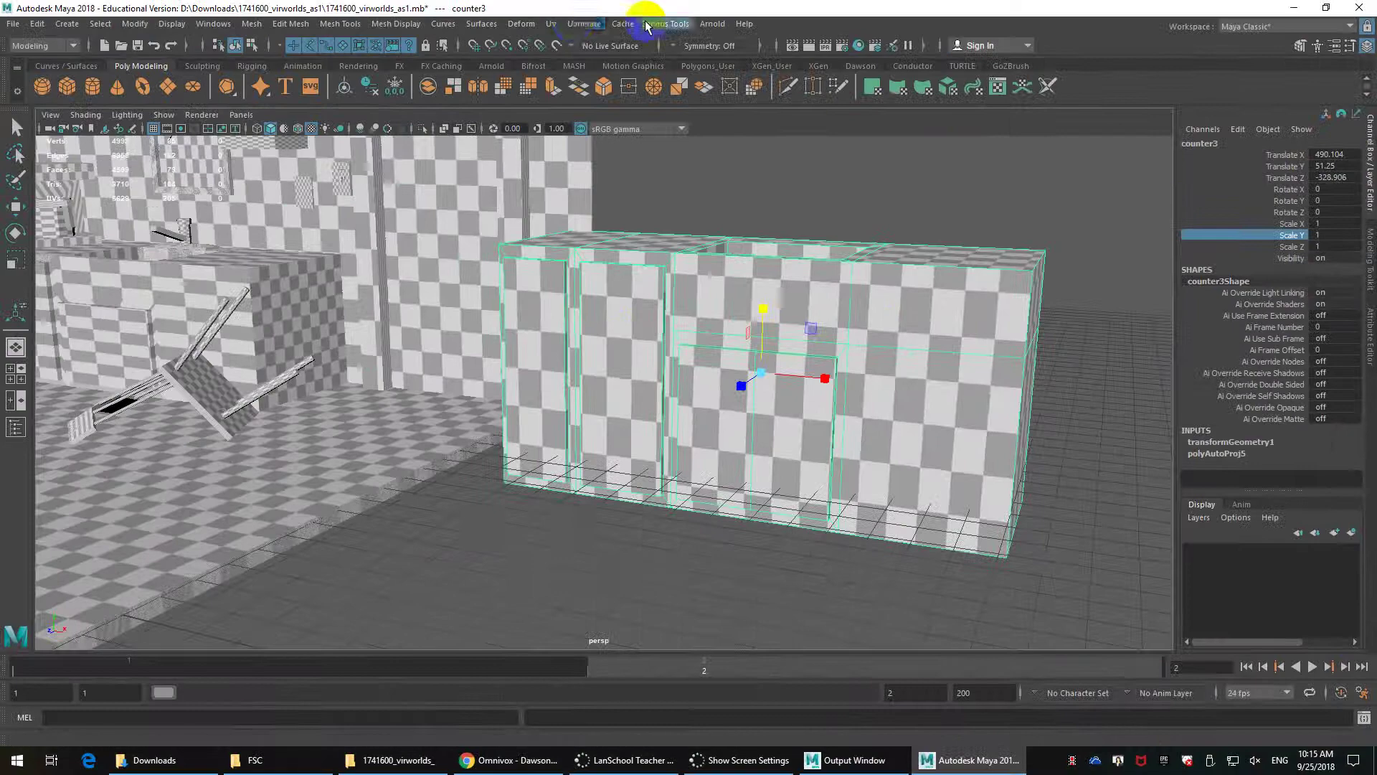
click(551, 23)
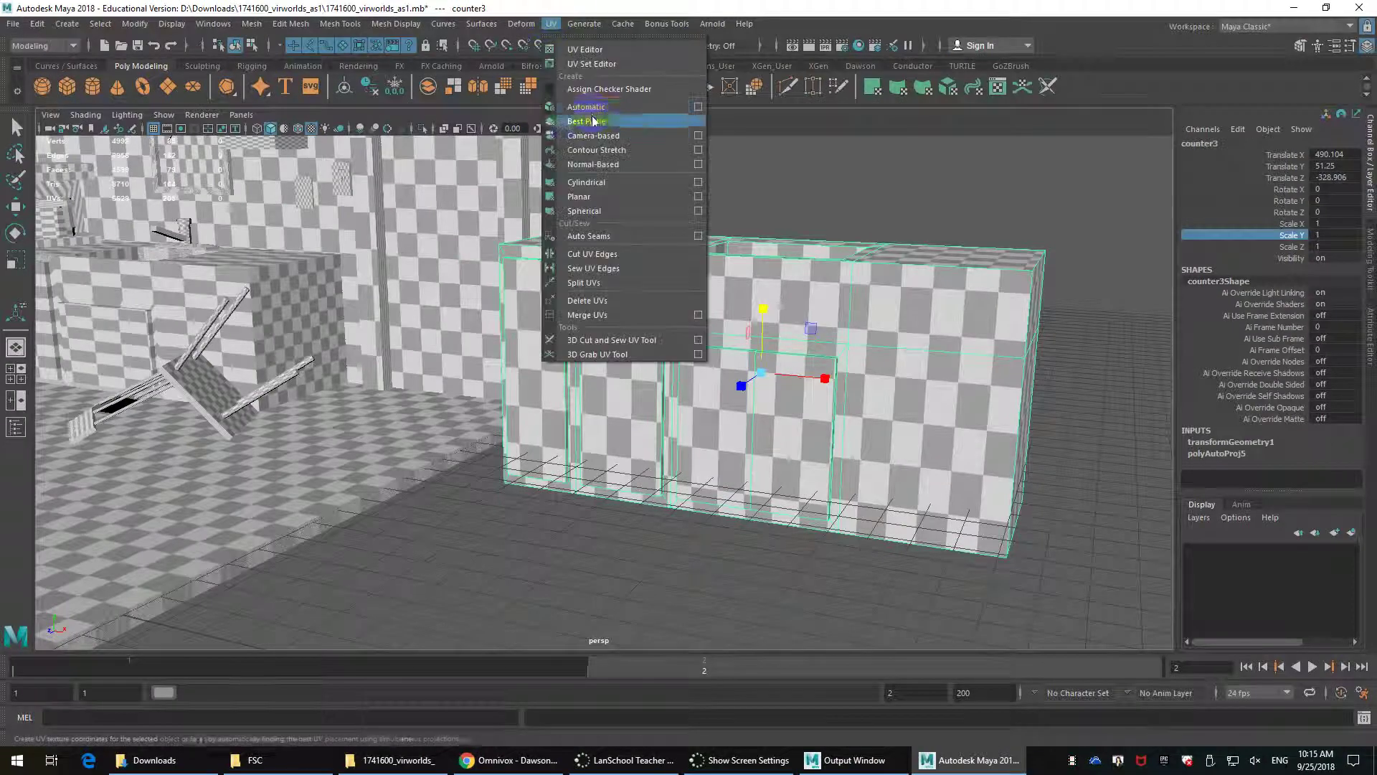
click(590, 108)
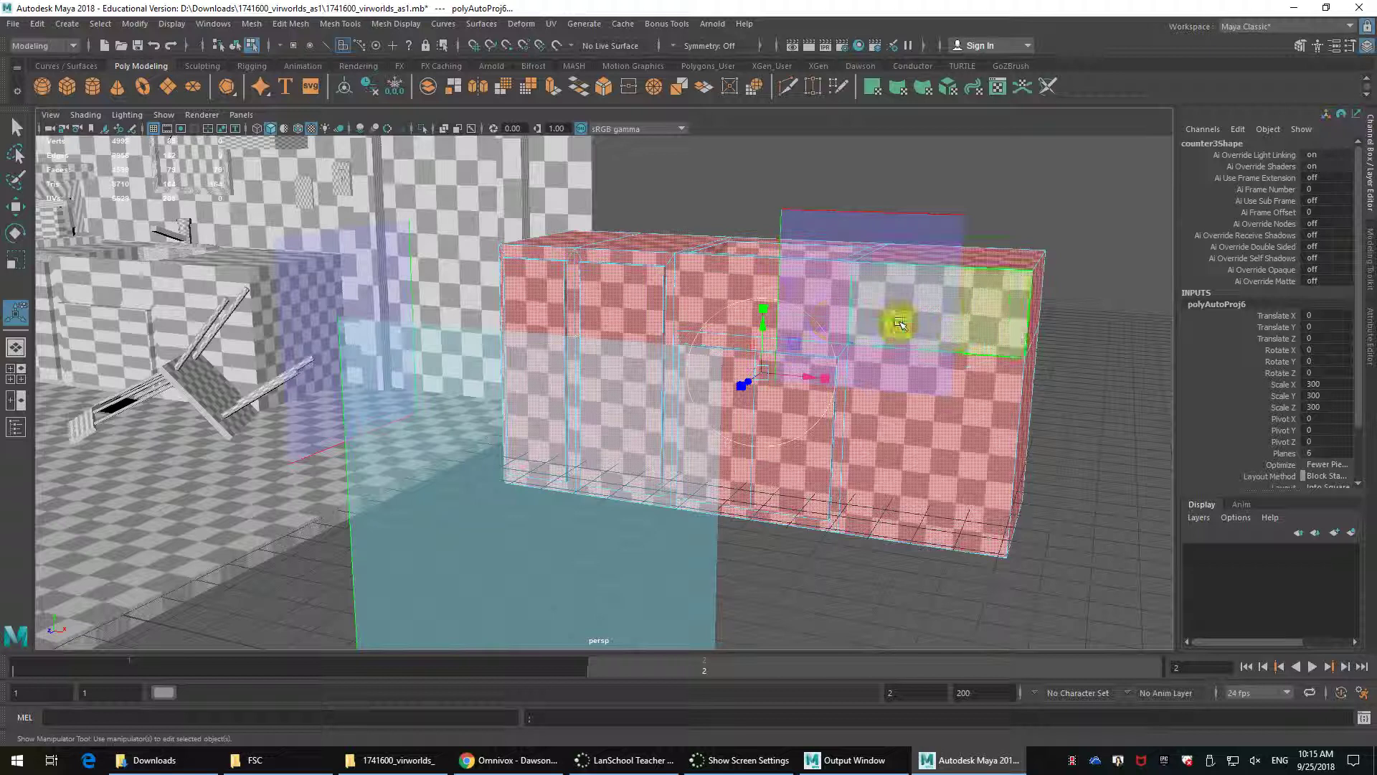
alt+drag(844, 325, 869, 342)
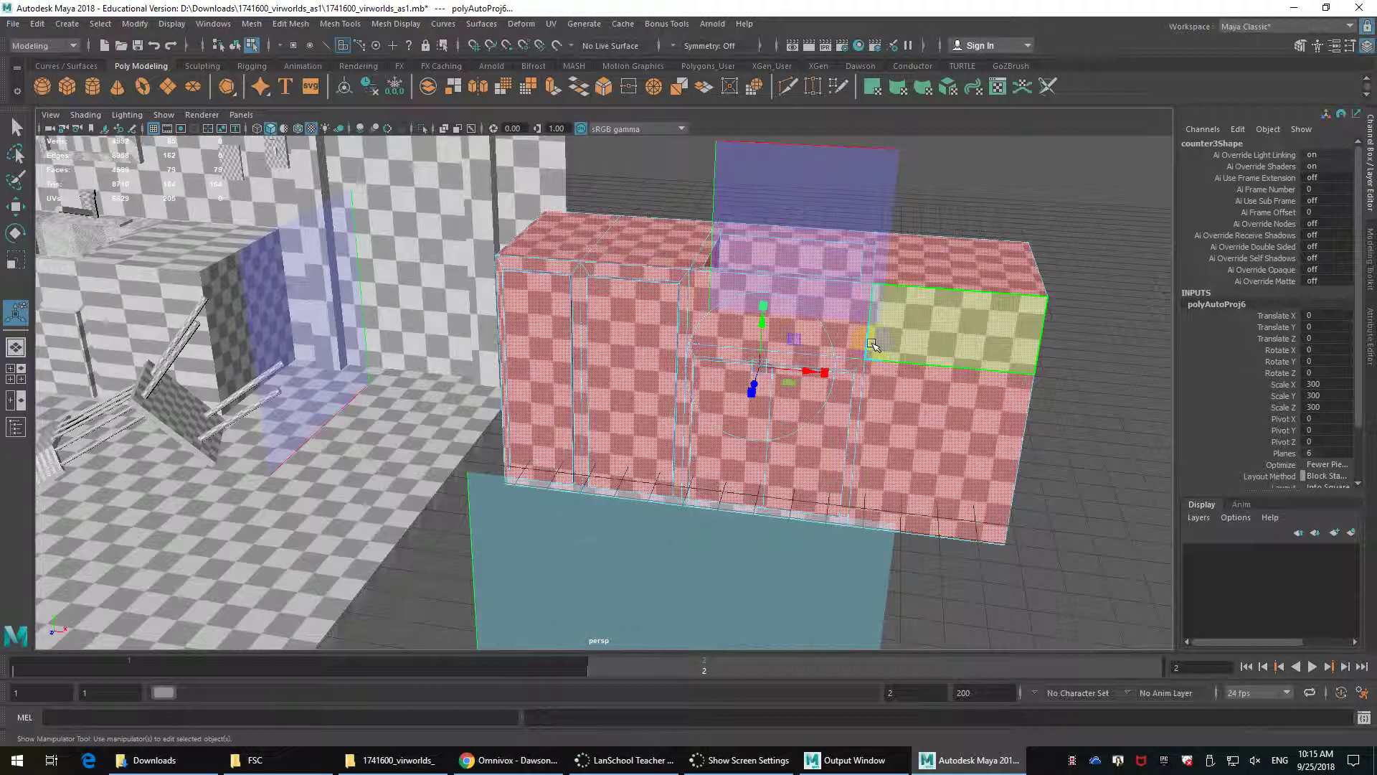
Return to object selection and examine the checker pattern across the kitchen.
alt+right_drag(852, 349, 608, 294)
alt+middle_drag(608, 294, 746, 309)
right_drag(752, 304, 780, 290)
alt+right_drag(731, 297, 633, 302)
alt+middle_drag(633, 302, 731, 329)
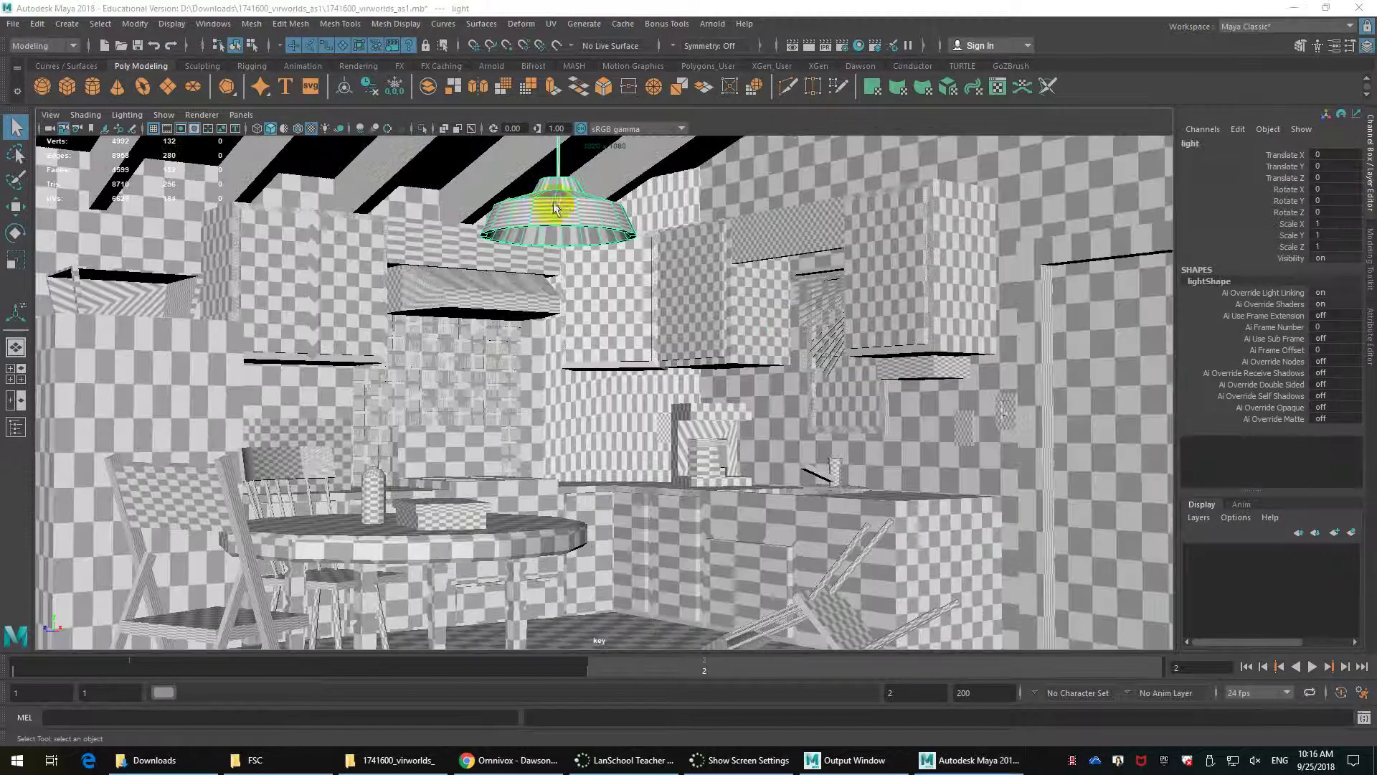
Apply an Automatic UV projection to the hanging lamp and replace it with a Cylindrical projection.
click(551, 23)
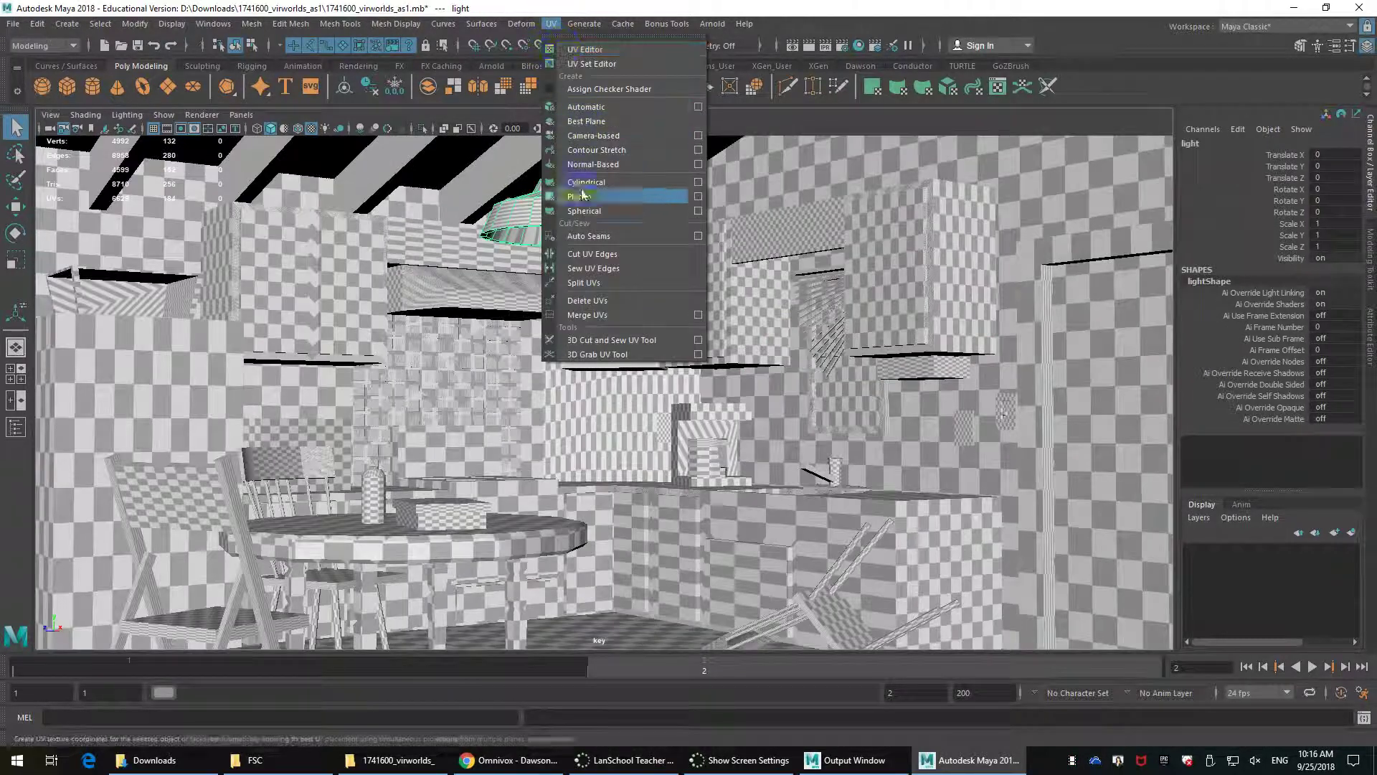
click(586, 106)
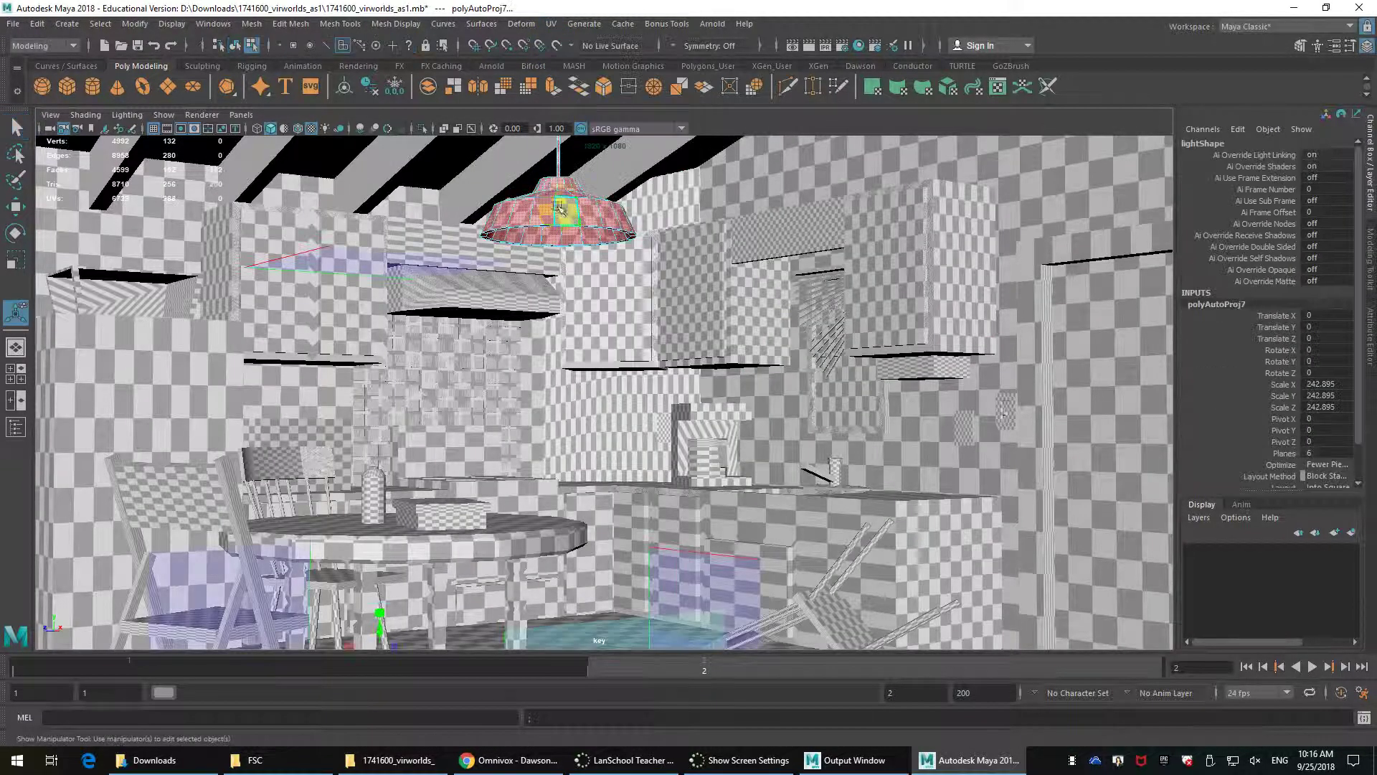
click(550, 24)
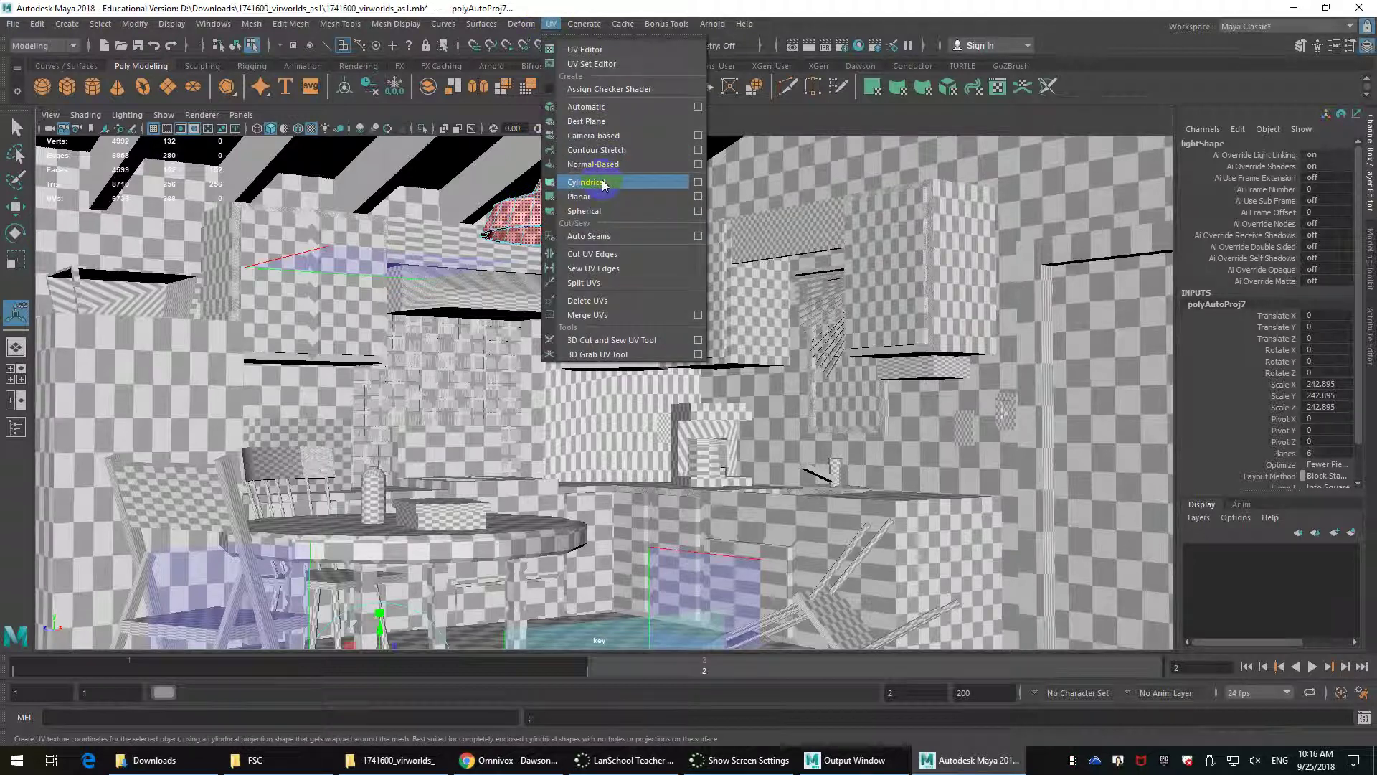
click(603, 185)
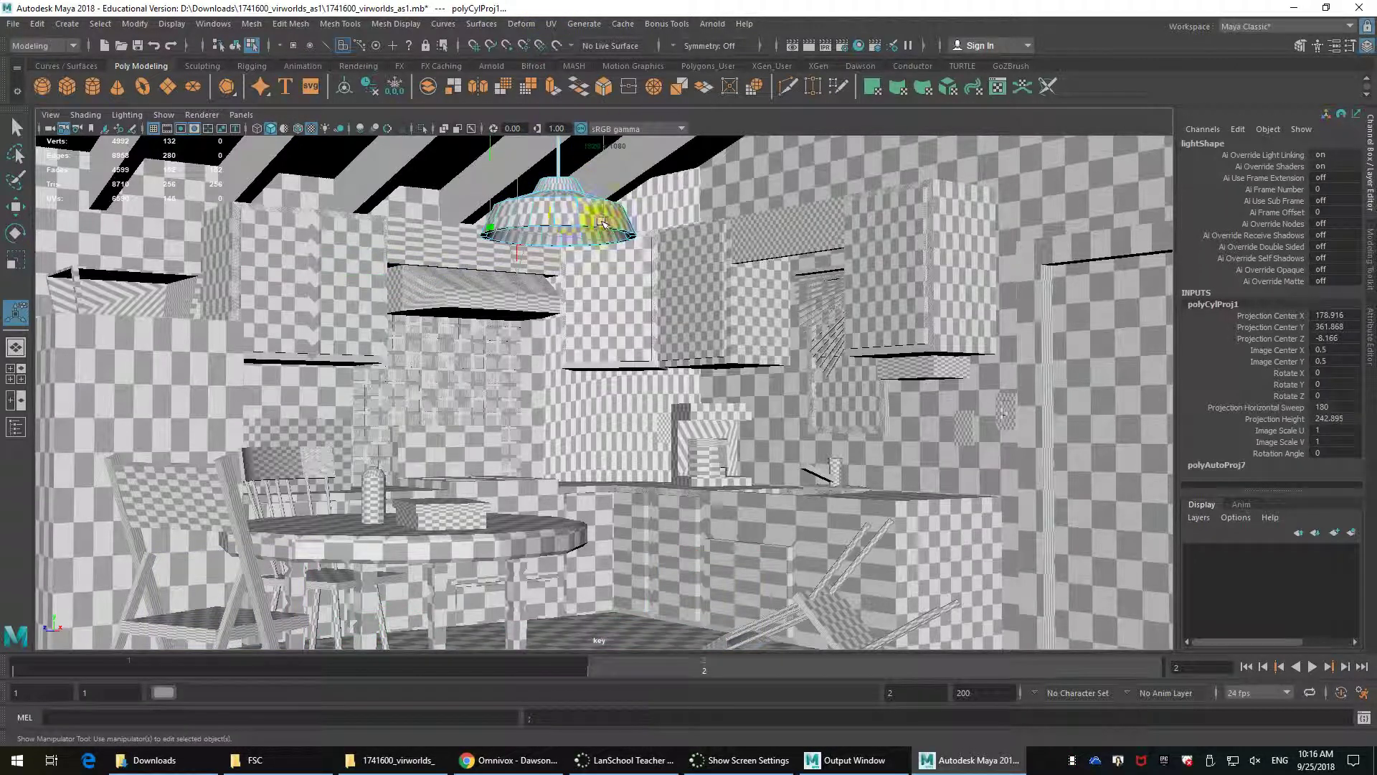
Extend the lamp's cylindrical projection to a horizontal sweep of 360, with a projection height of about 243.6.
drag(601, 221, 651, 230)
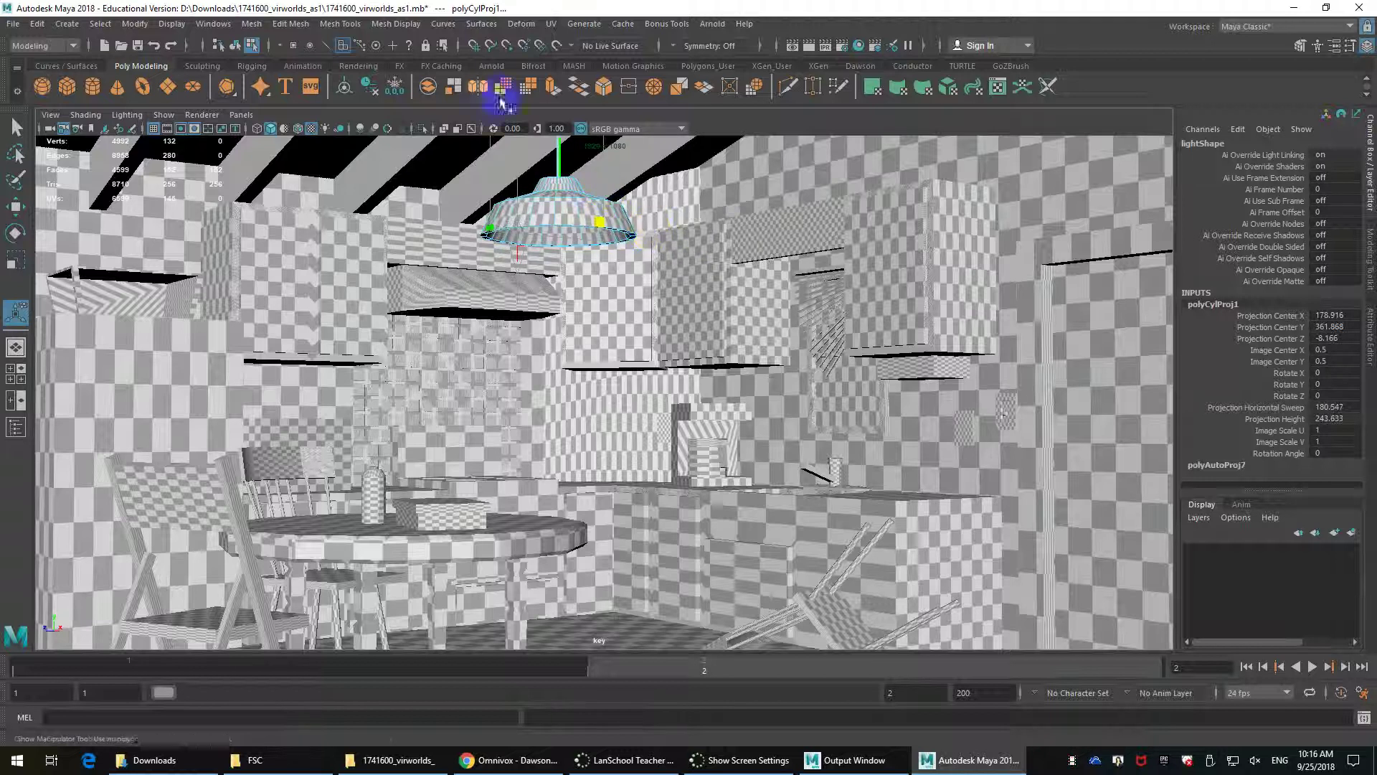
click(241, 115)
mouse_move(330, 130)
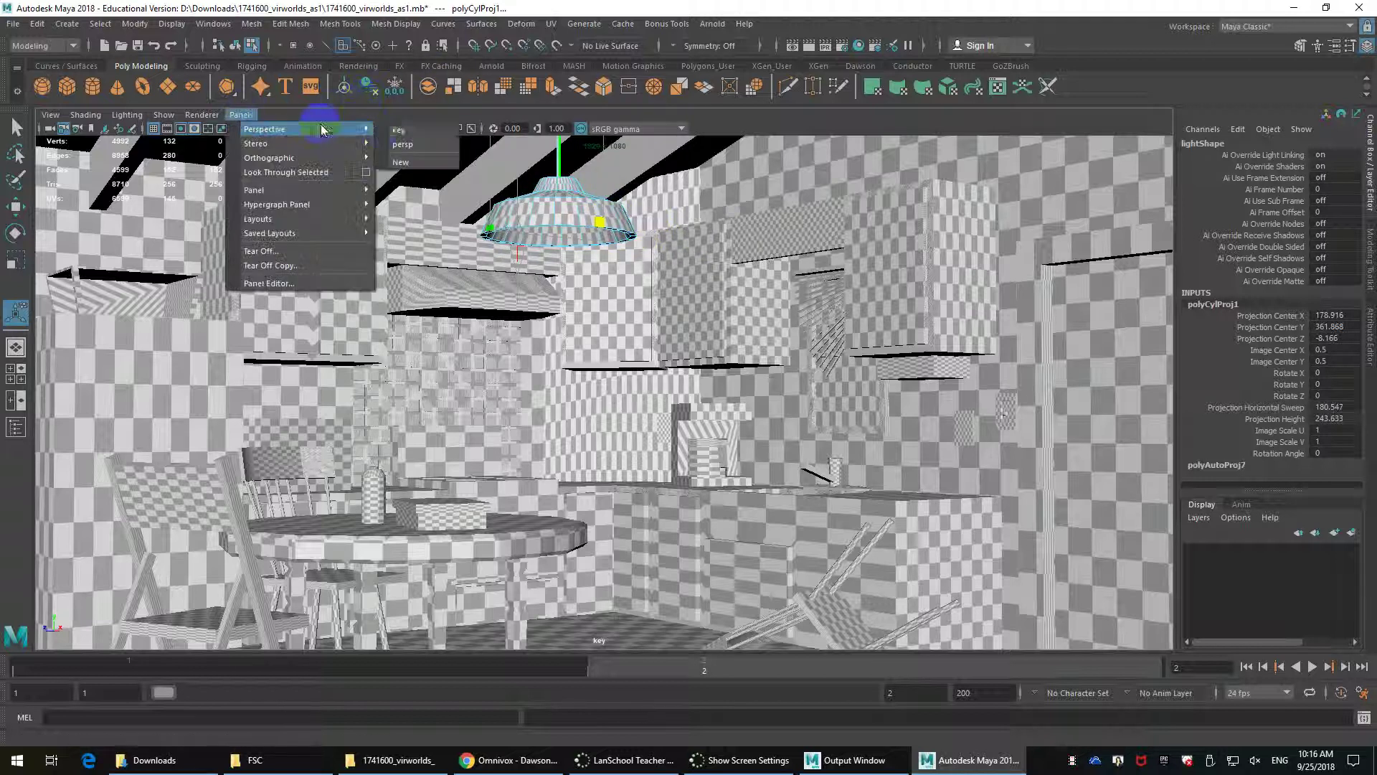
click(432, 148)
alt+right_drag(585, 262, 617, 292)
alt+drag(618, 292, 520, 342)
alt+middle_drag(519, 341, 524, 436)
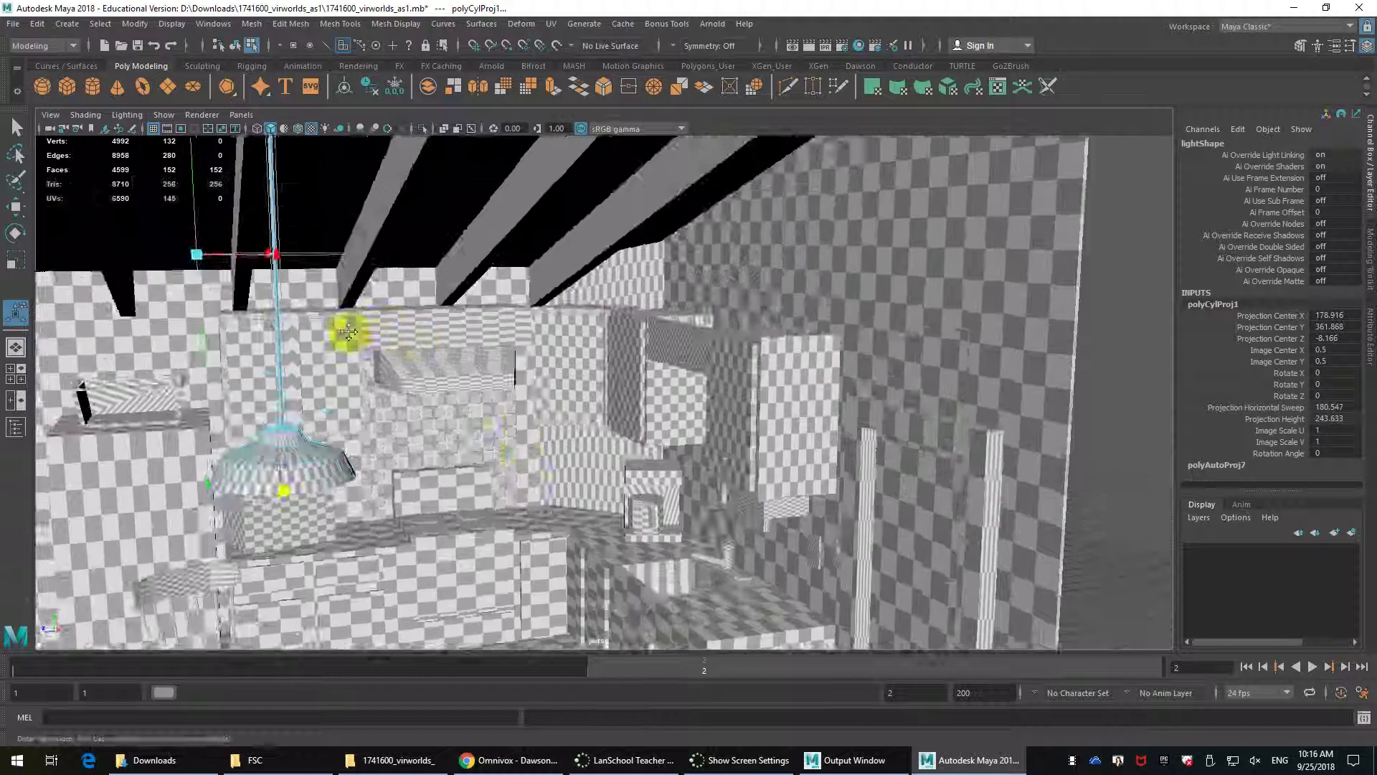
alt+drag(348, 331, 544, 302)
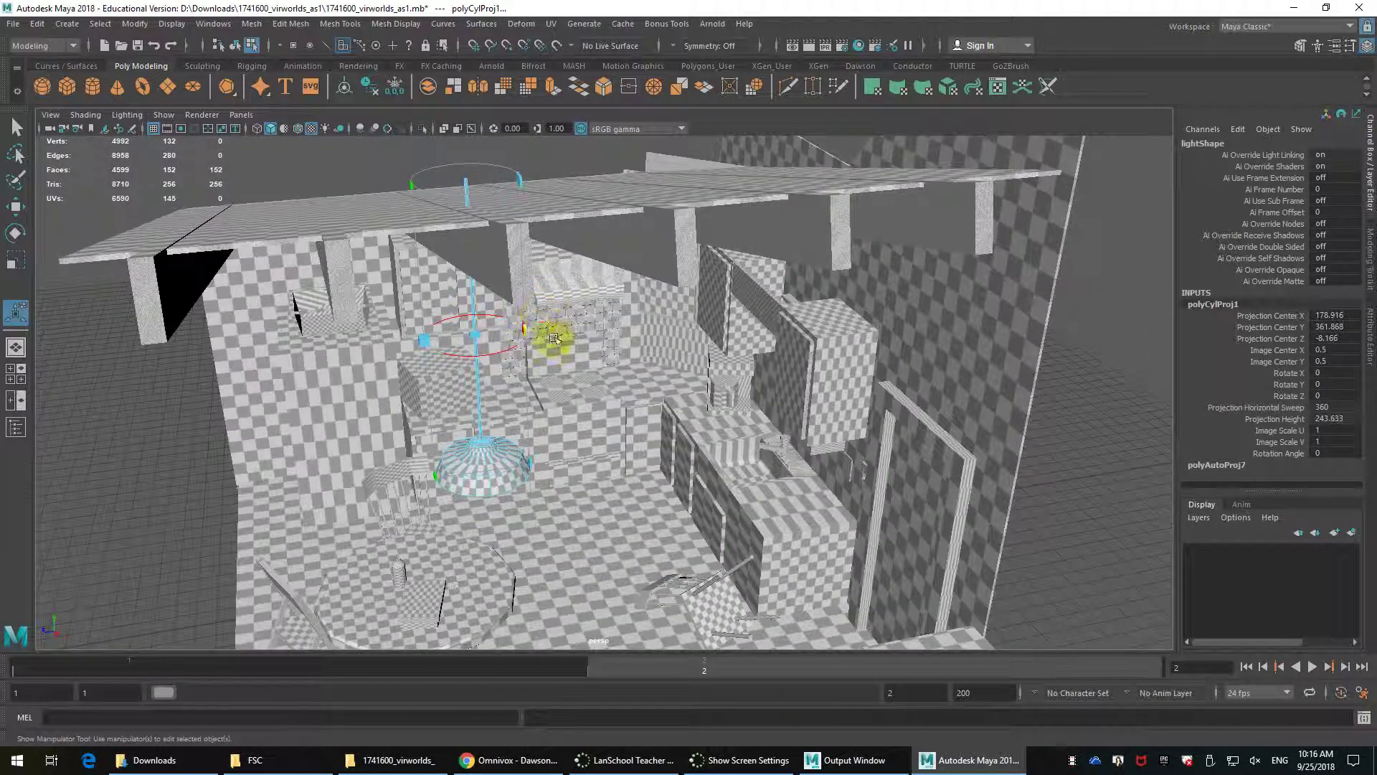
Examine the checker pattern on the lampshade from several angles in the perspective view.
alt+middle_drag(559, 398, 615, 310)
scroll(618, 307, up, 5)
alt+middle_drag(571, 258, 573, 326)
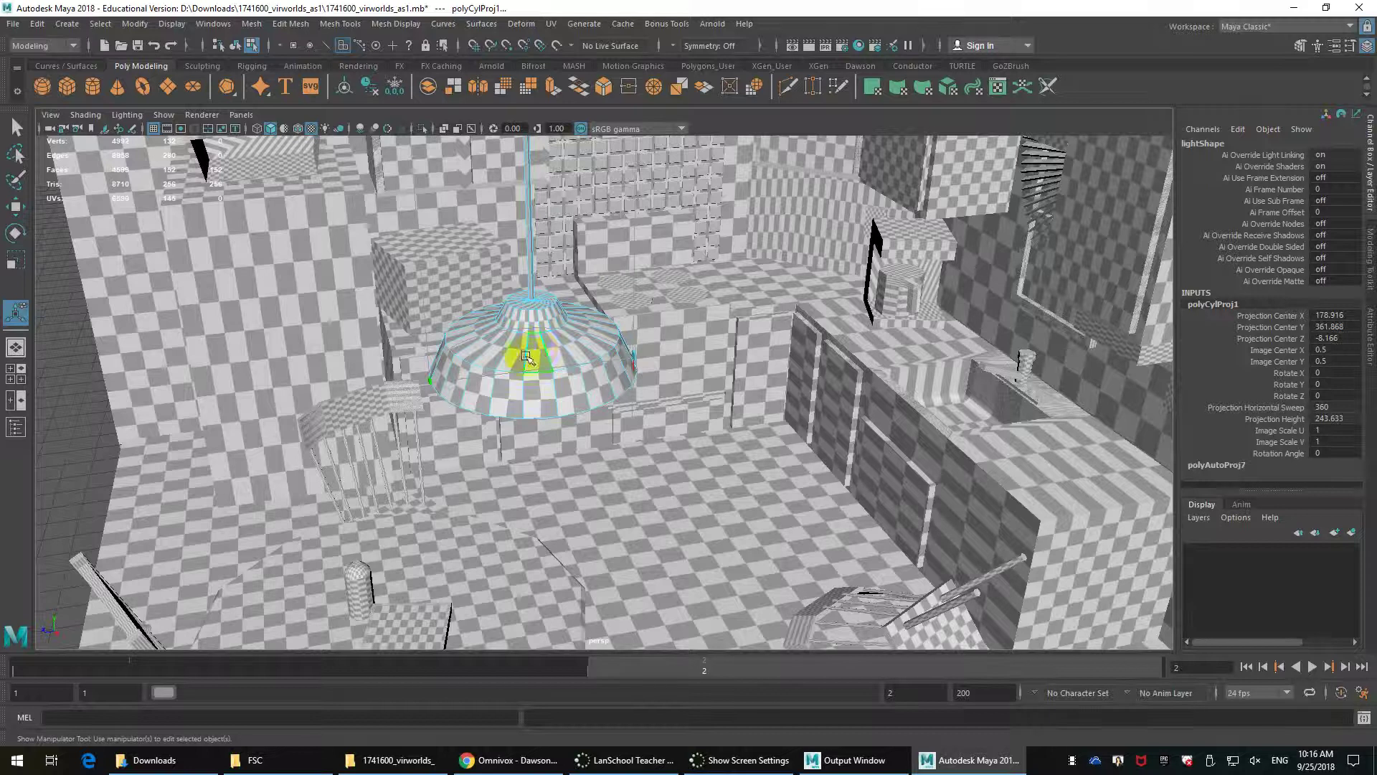
alt+drag(557, 347, 675, 276)
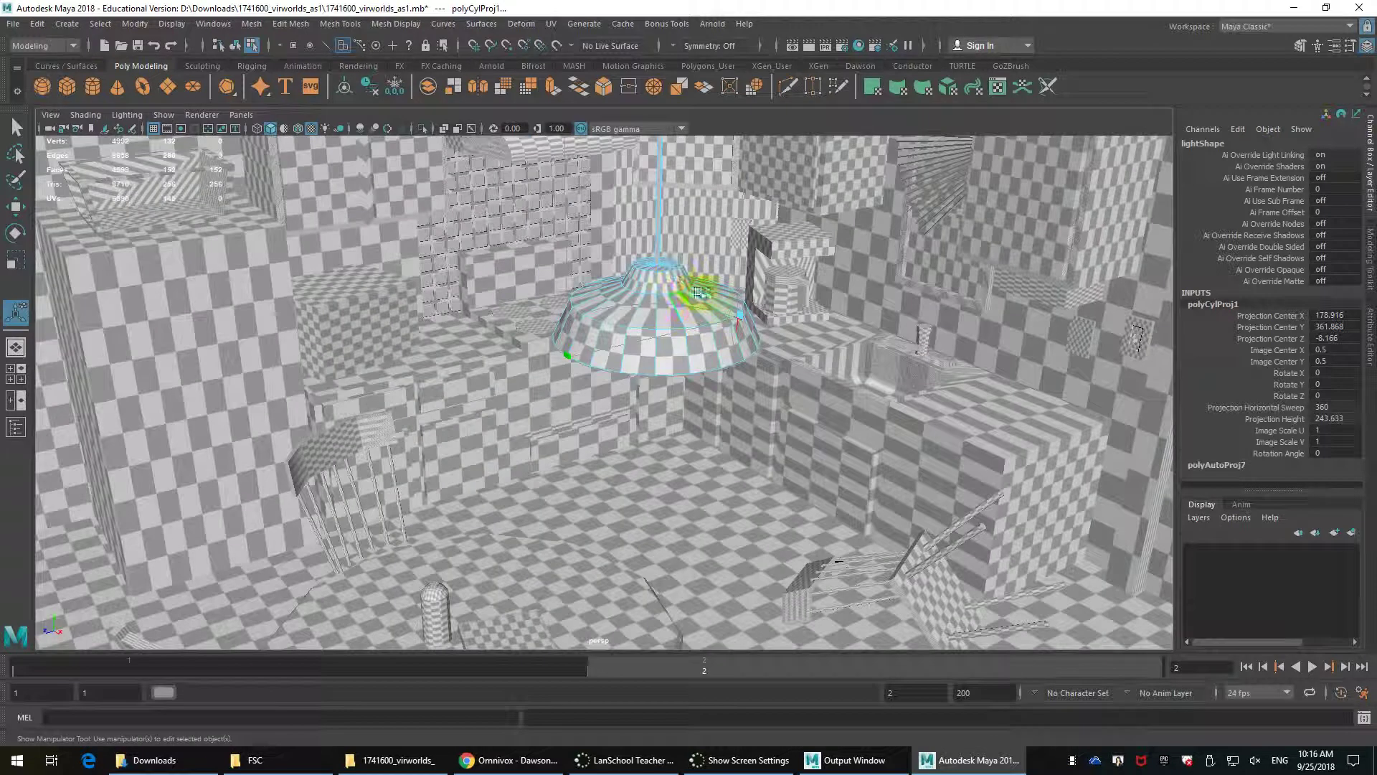
alt+middle_drag(673, 296, 624, 390)
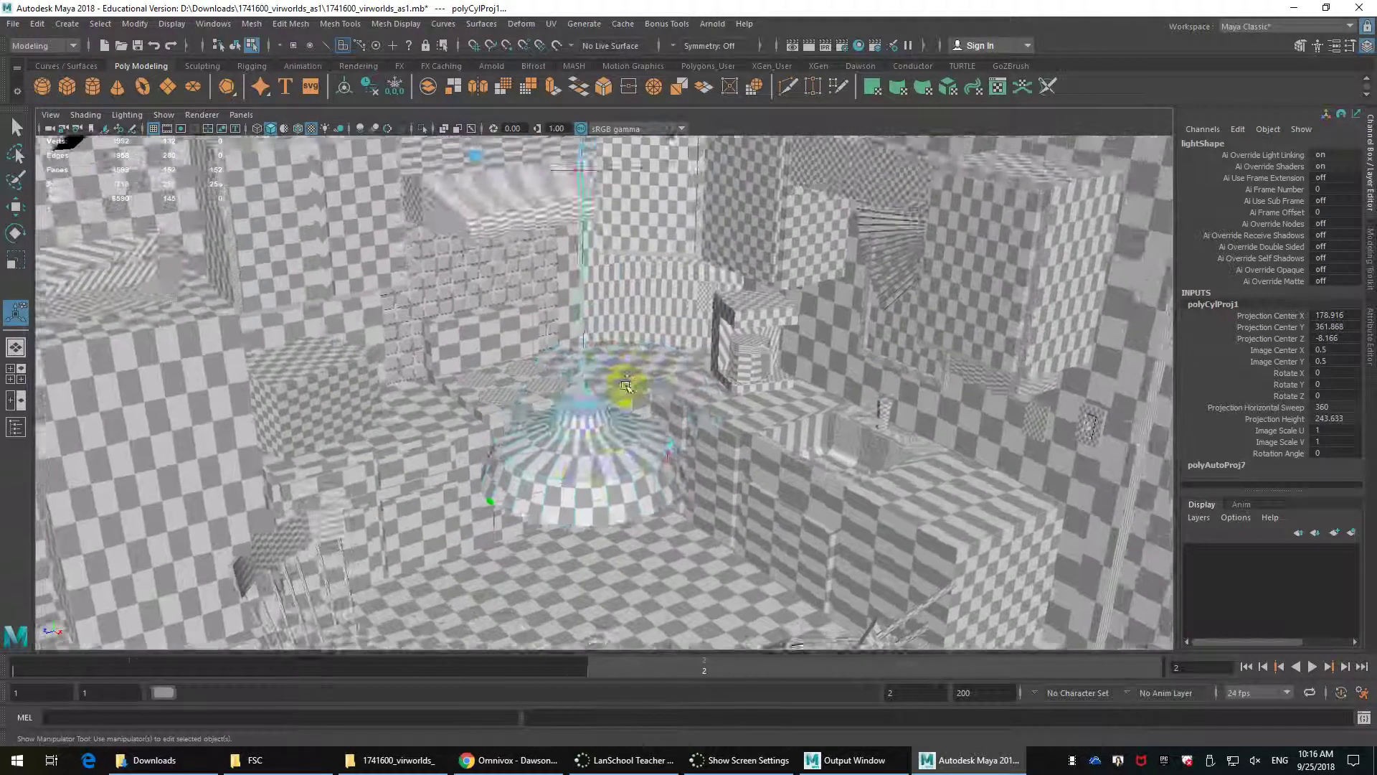
alt+drag(624, 390, 623, 361)
mouse_move(623, 361)
alt+middle_down()
mouse_move(624, 390)
mouse_move(609, 341)
alt+middle_up()
scroll(623, 389, down, 5)
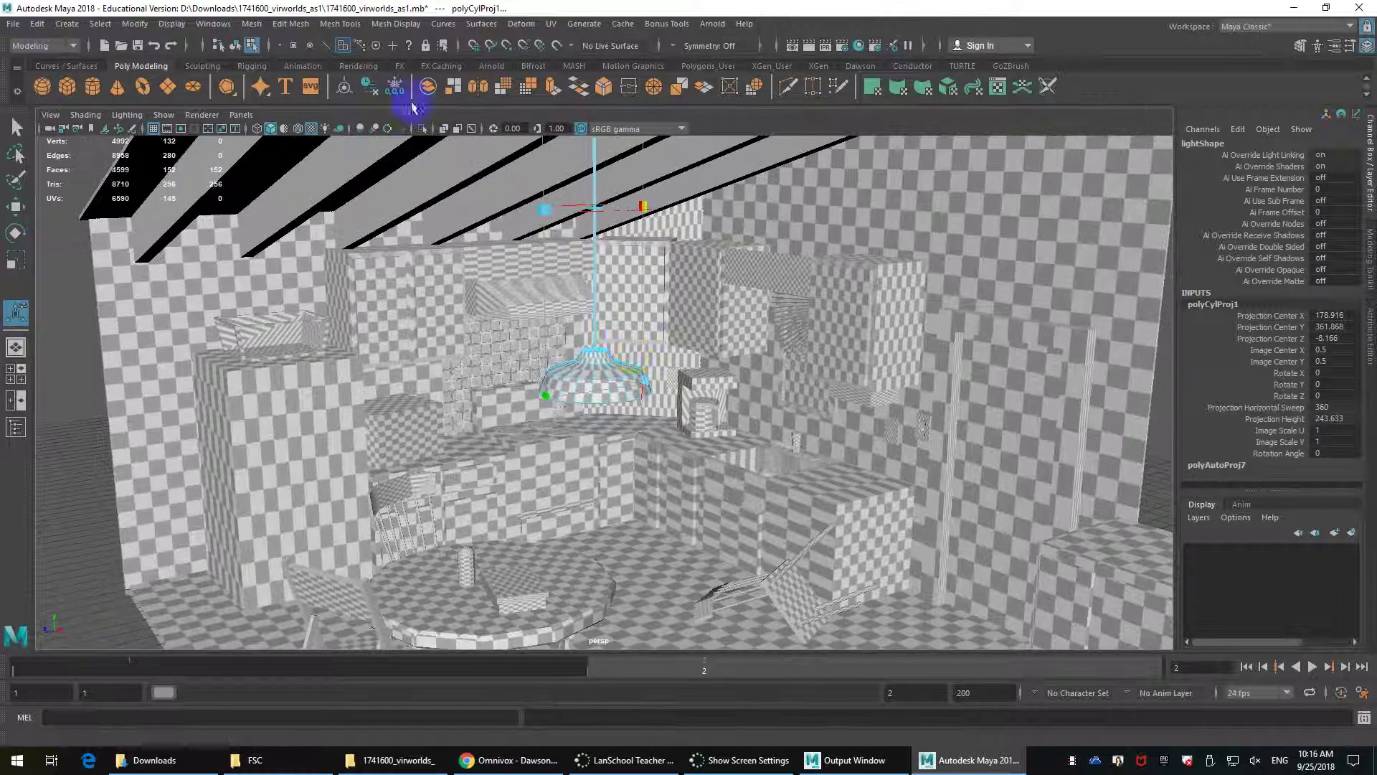
Return to the key camera view and object selection, and check the wall cabinet and range hood.
click(241, 114)
mouse_move(318, 130)
click(399, 130)
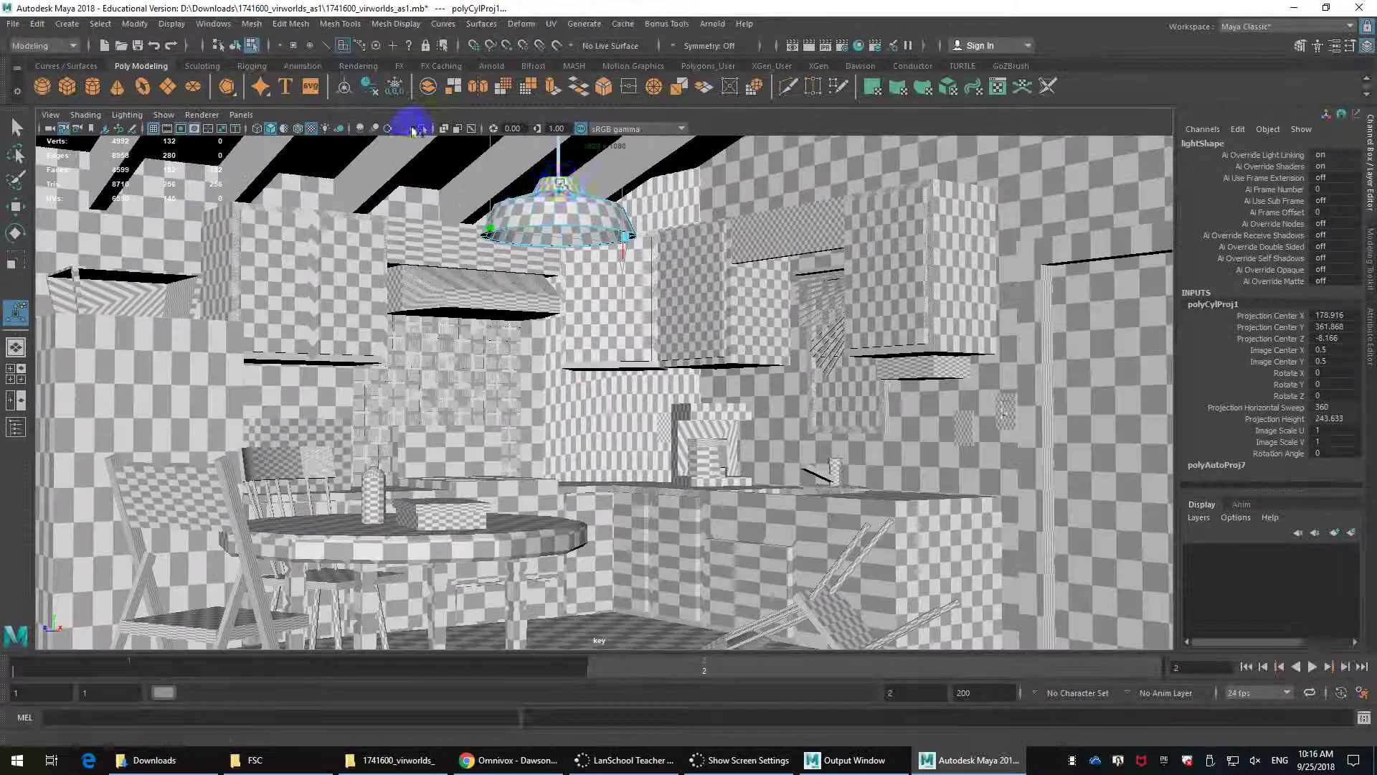
right_drag(554, 188, 609, 165)
click(612, 274)
click(485, 282)
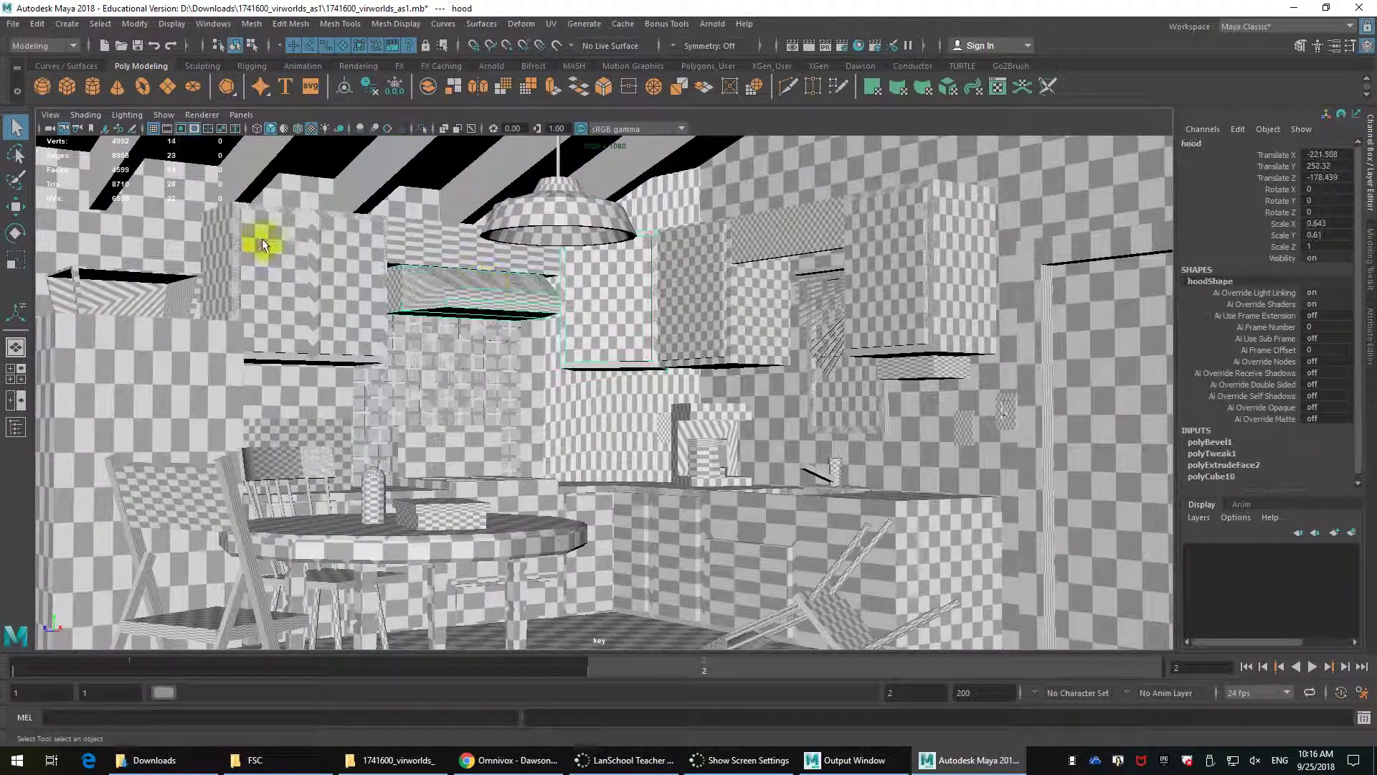
Apply an Automatic UV projection and a Camera-based one to the foreground chair, and return to object selection.
click(227, 500)
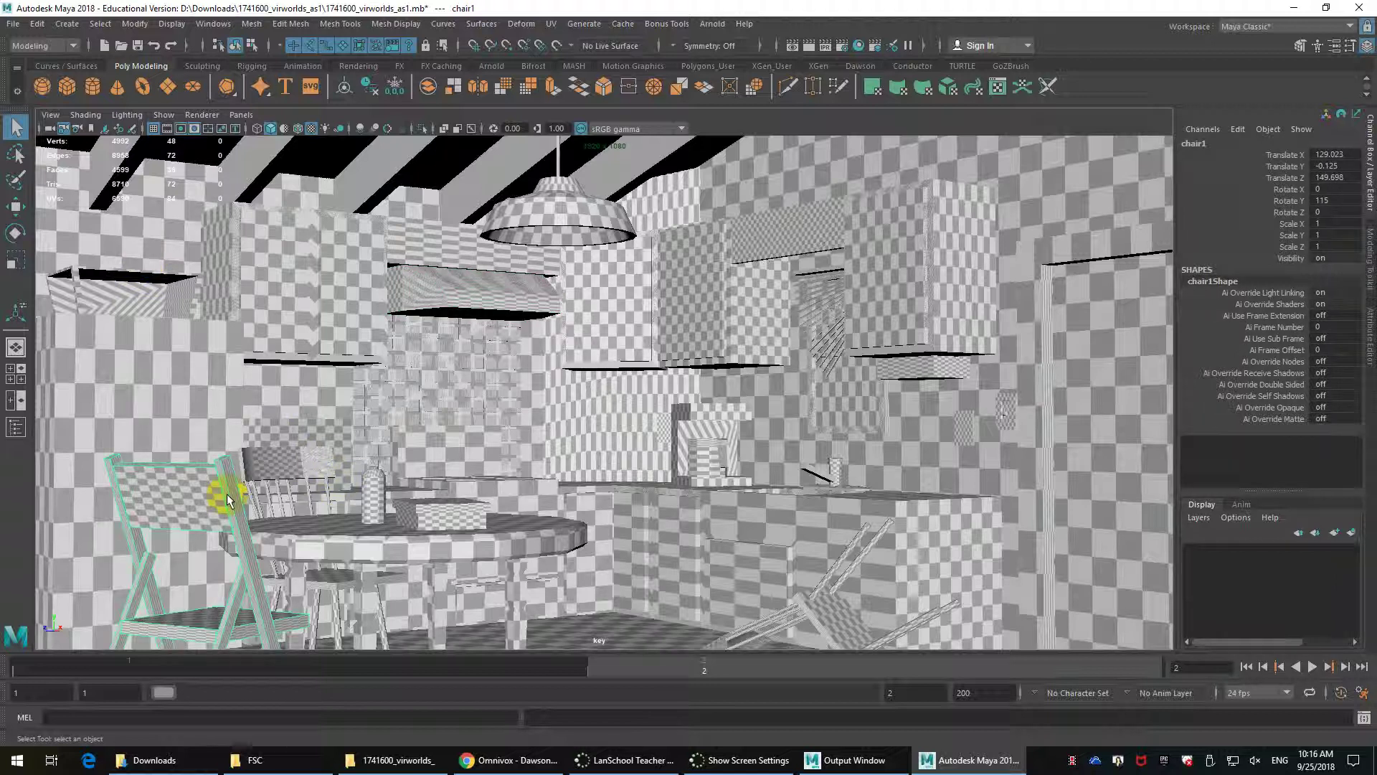
click(551, 27)
click(587, 109)
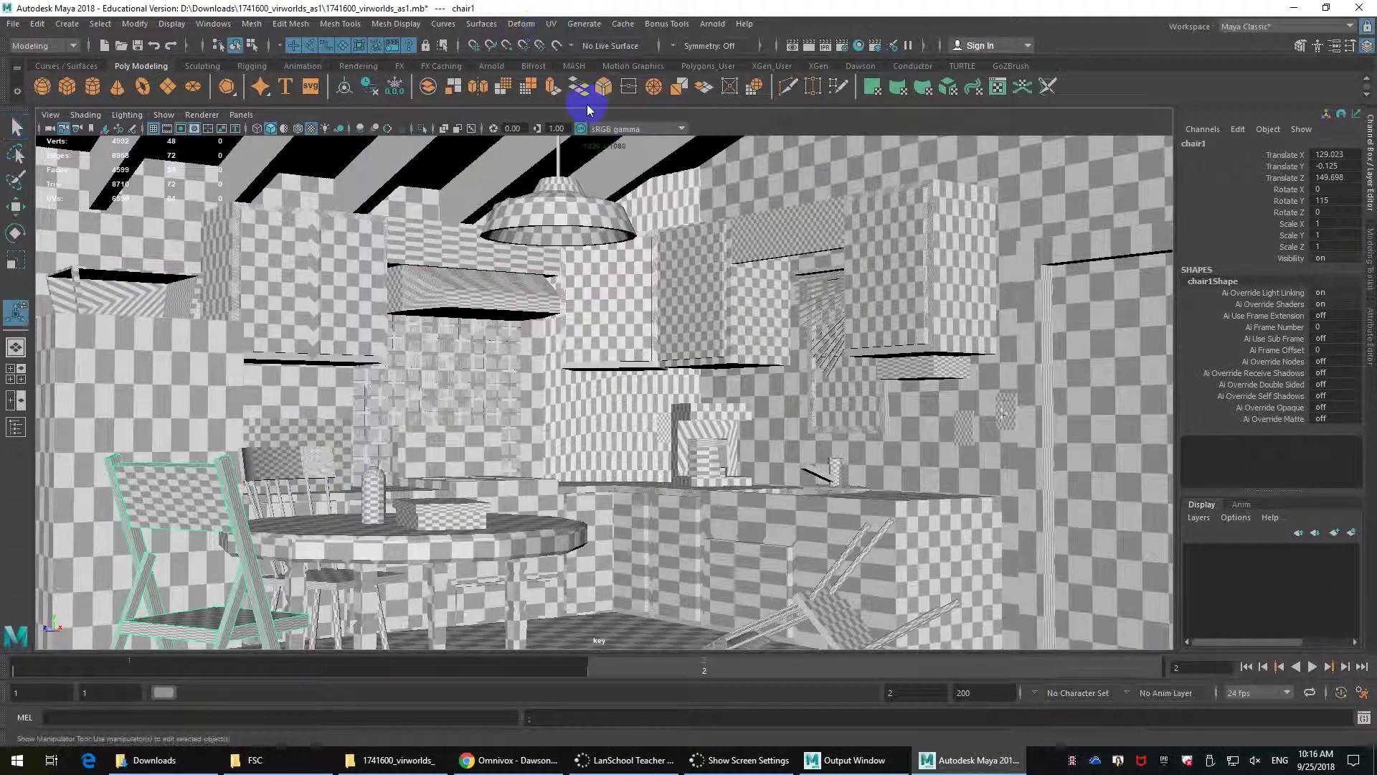
click(552, 27)
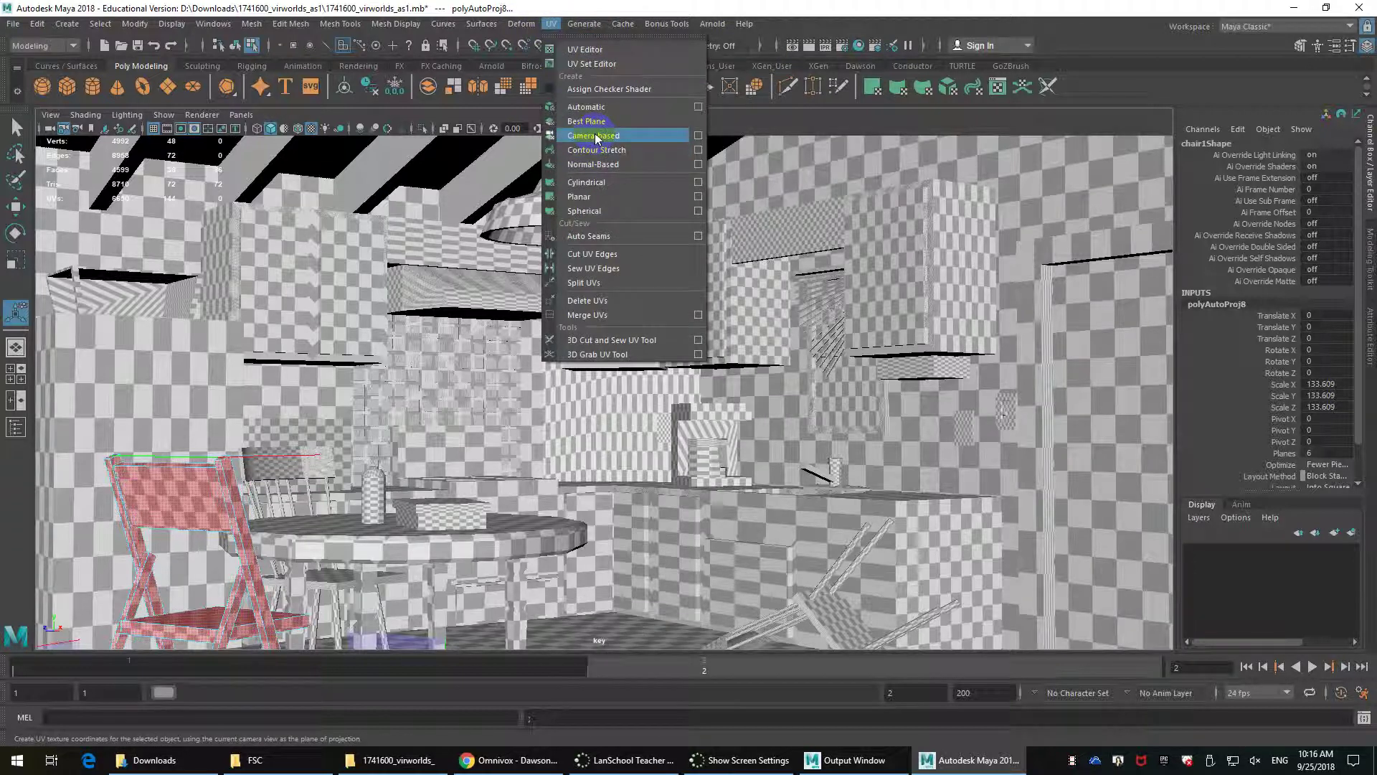
click(596, 136)
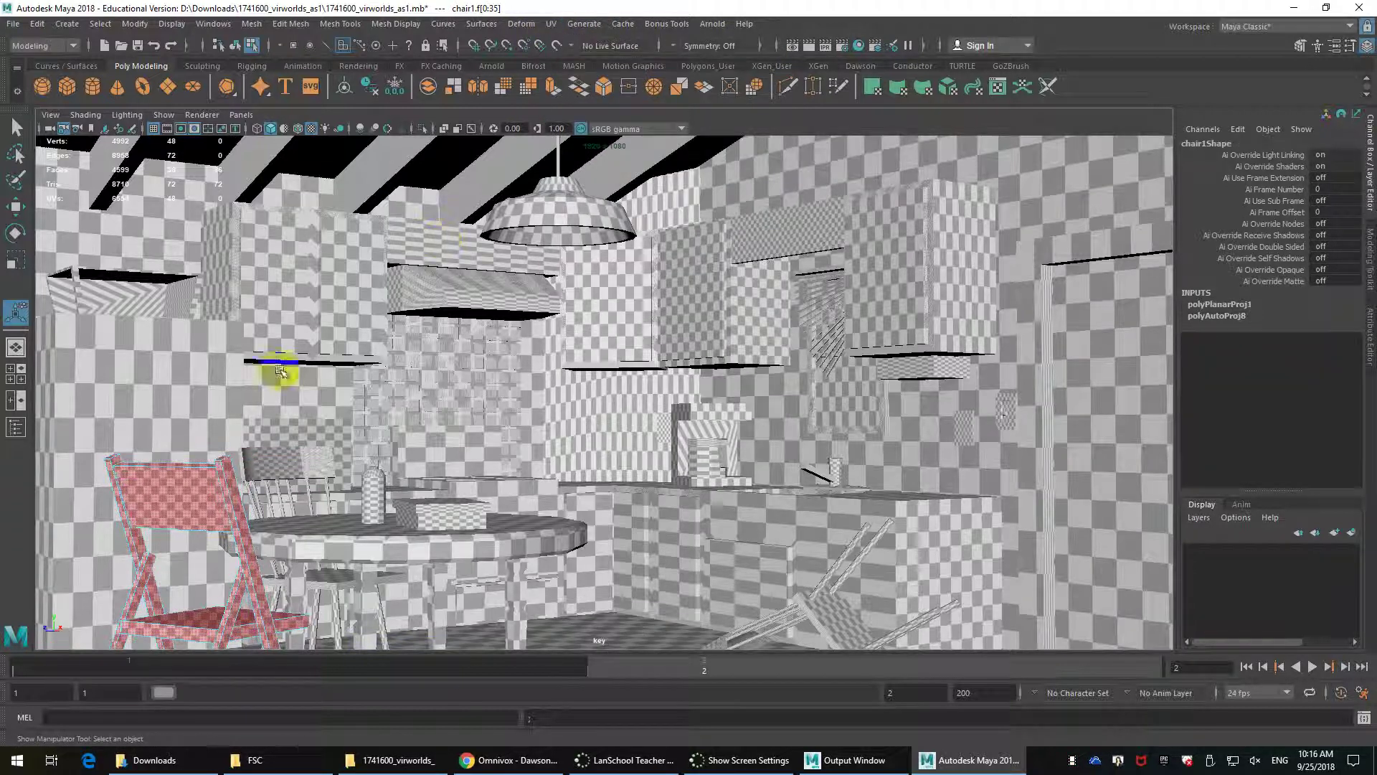
right_drag(217, 471, 274, 327)
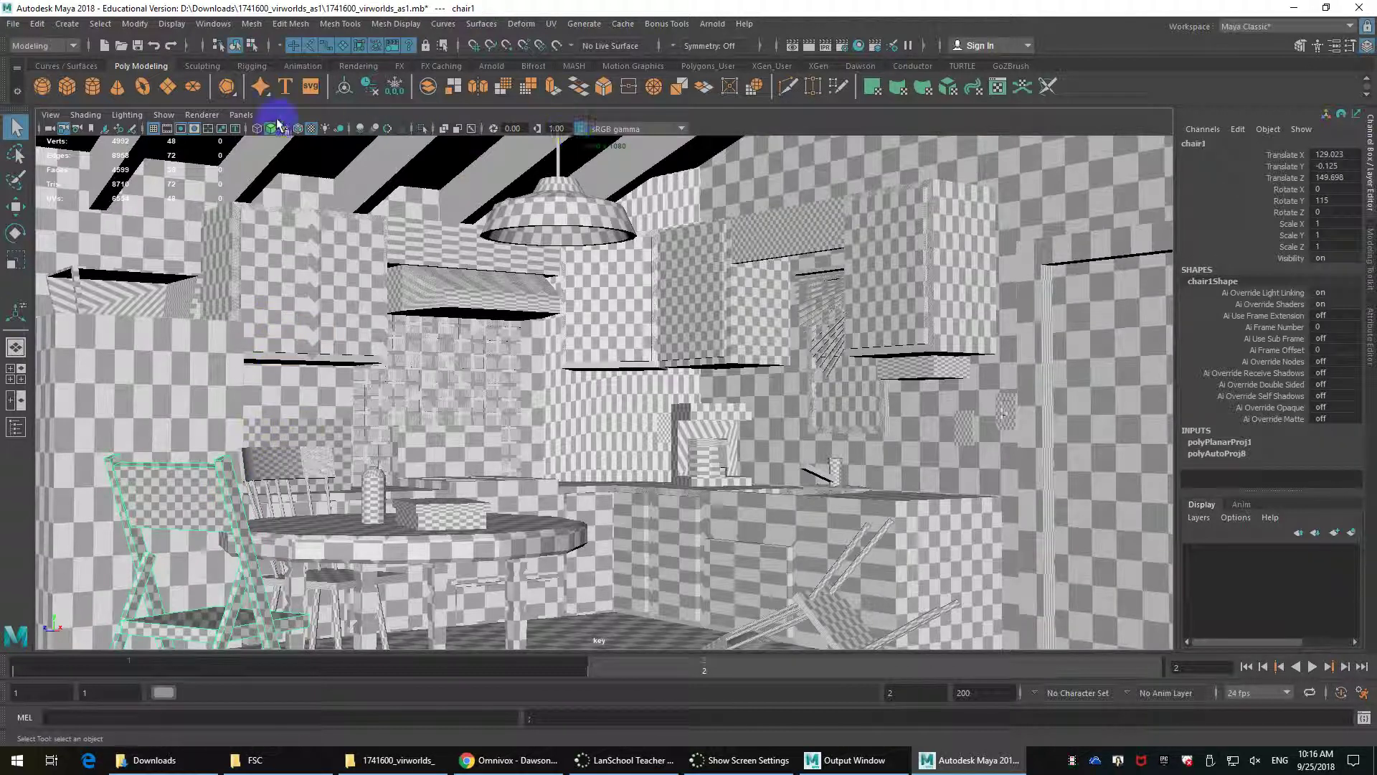
Examine the chair's camera-based checker pattern from other angles in the perspective view.
click(241, 114)
mouse_move(319, 131)
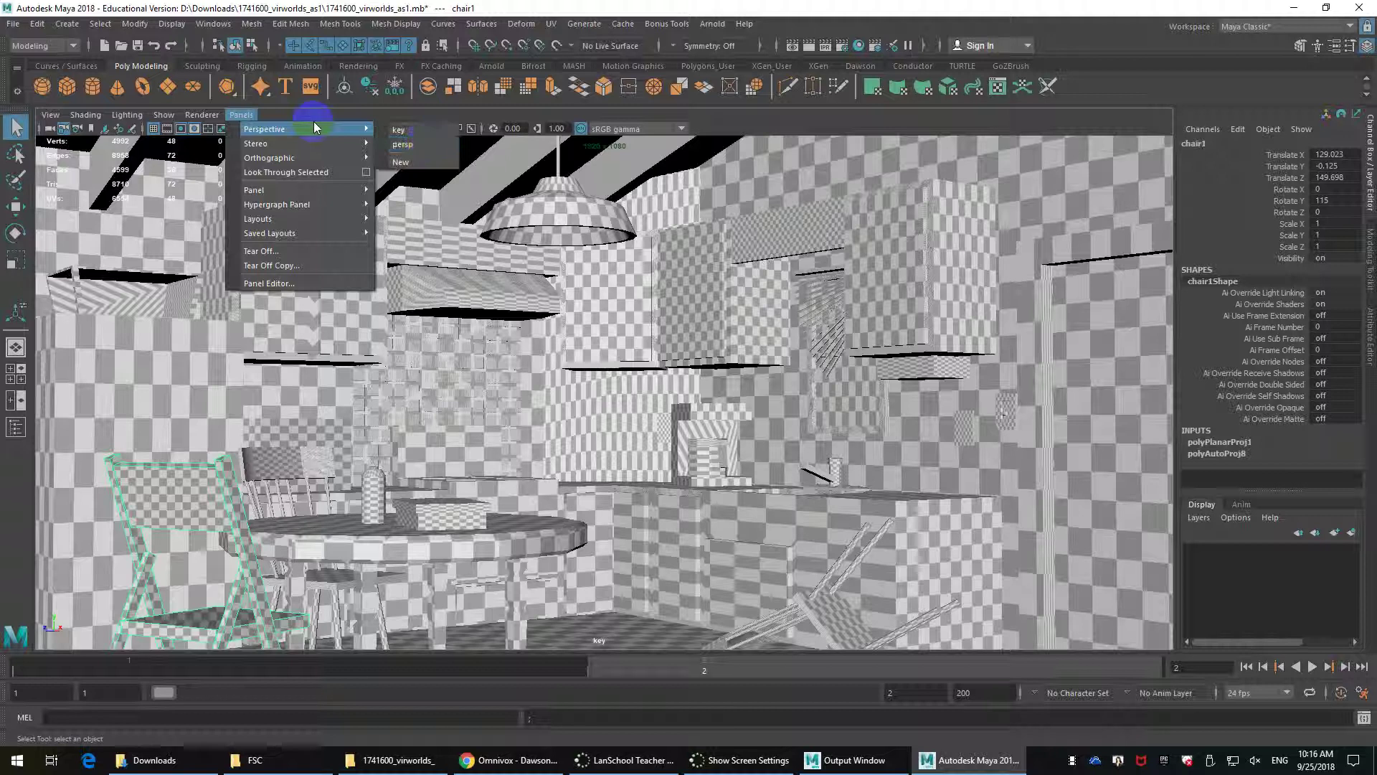
click(426, 146)
alt+middle_drag(344, 508, 406, 332)
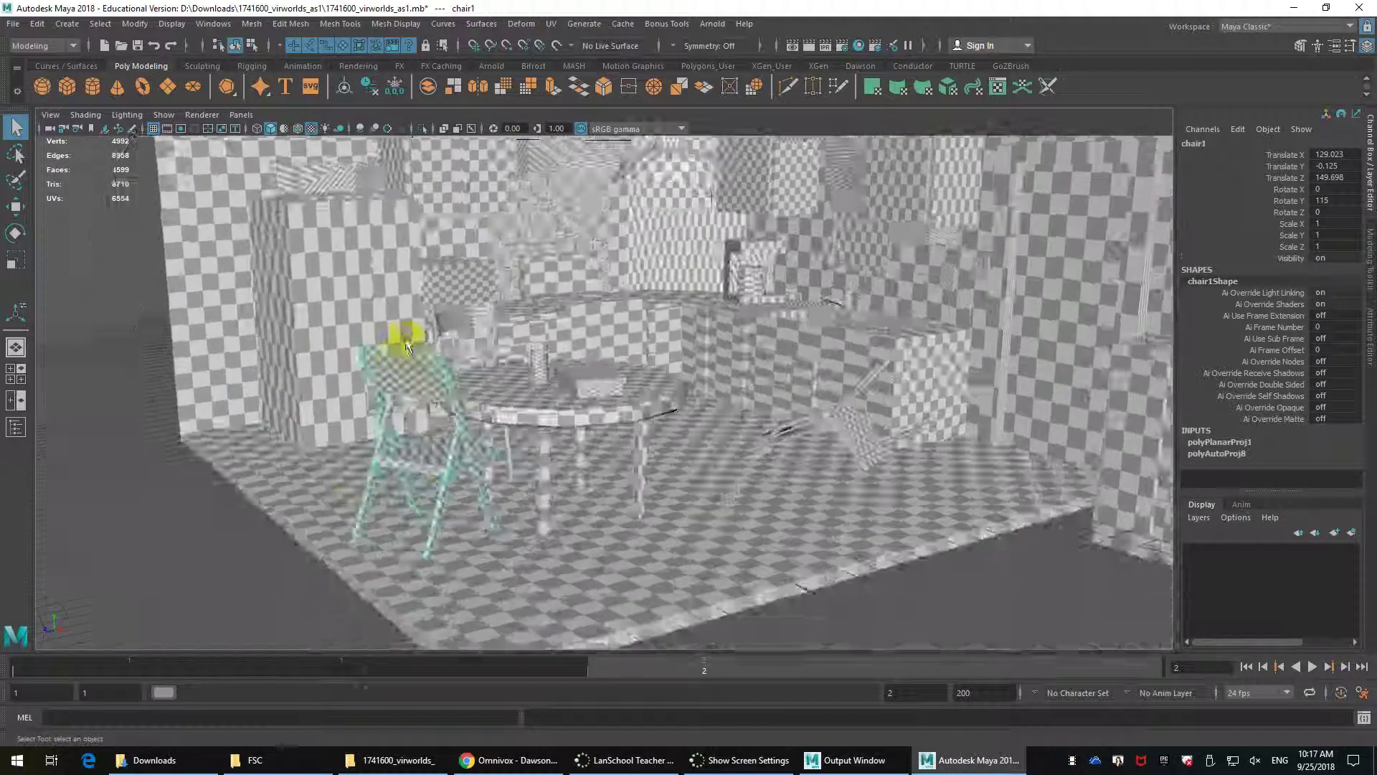
alt+right_drag(406, 332, 381, 437)
alt+drag(381, 444, 369, 495)
alt+middle_drag(369, 495, 517, 366)
scroll(516, 366, up, 2)
alt+drag(423, 367, 462, 381)
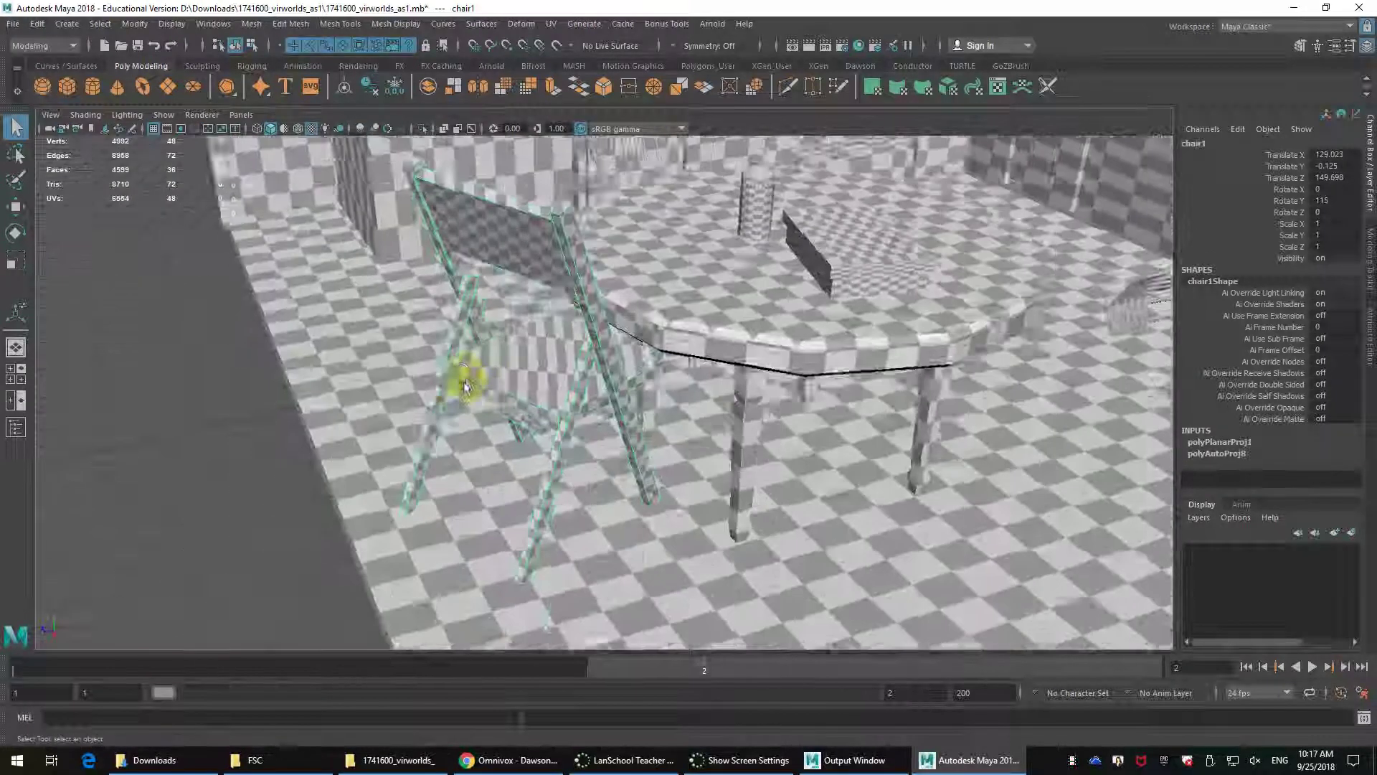
scroll(452, 369, up, 5)
scroll(458, 369, down, 3)
scroll(464, 368, up, 2)
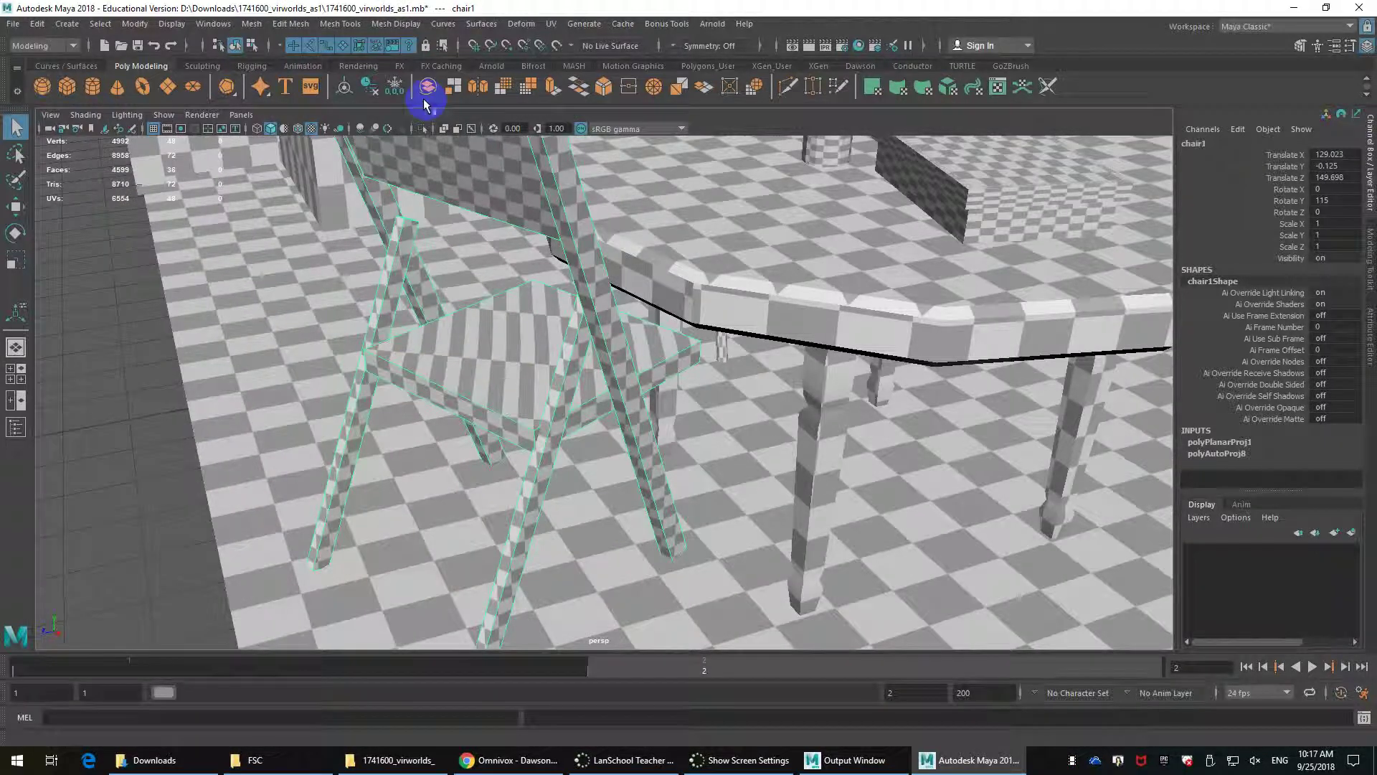
Return to the key camera view and check the checker pattern on the back counter and window blinds.
click(238, 116)
mouse_move(285, 130)
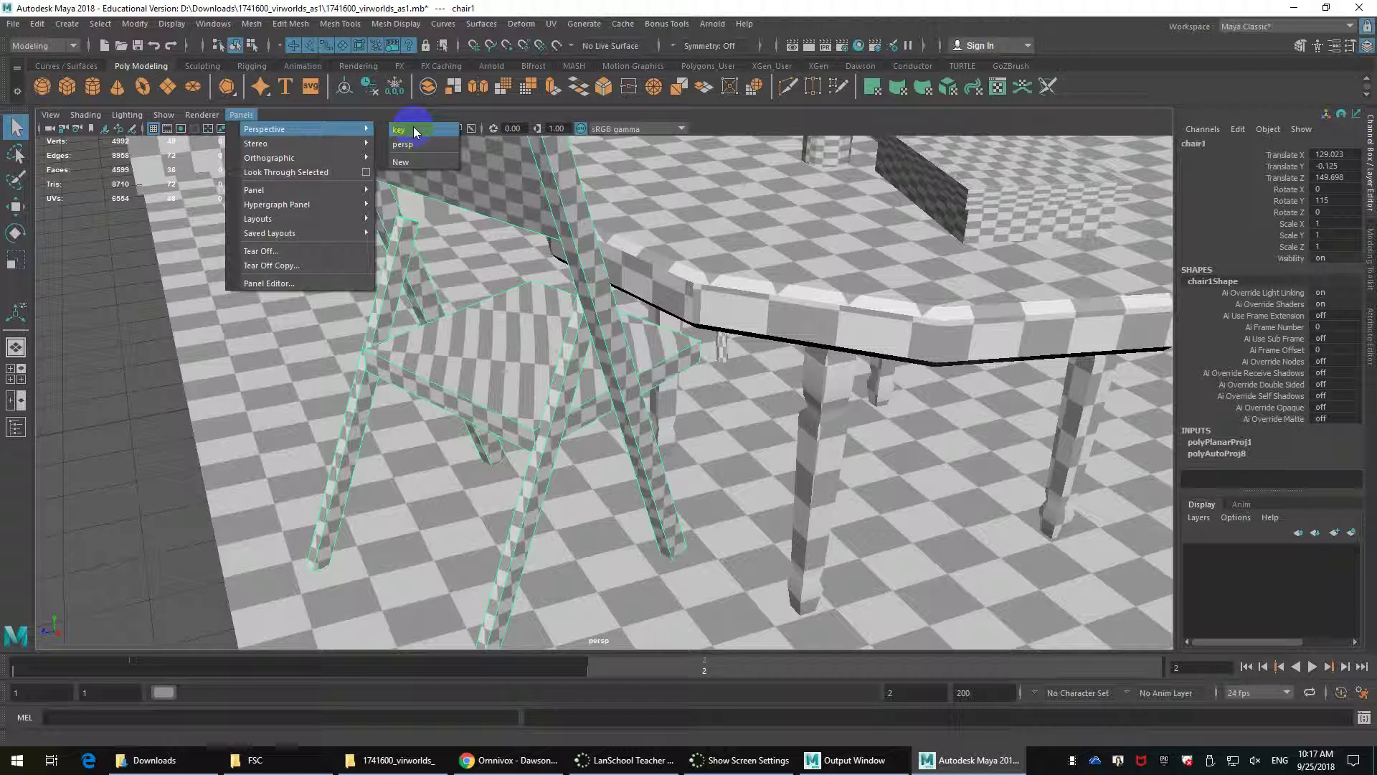
click(414, 131)
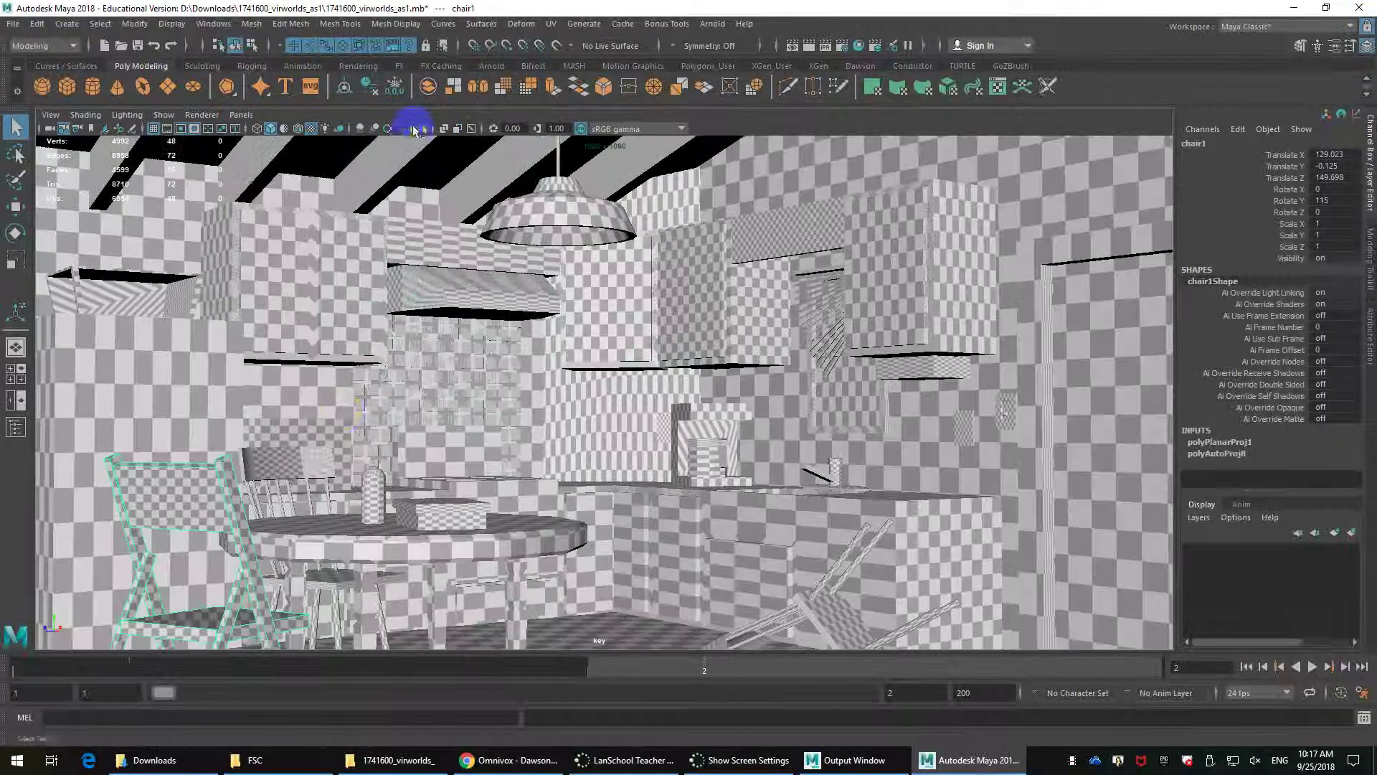
click(508, 605)
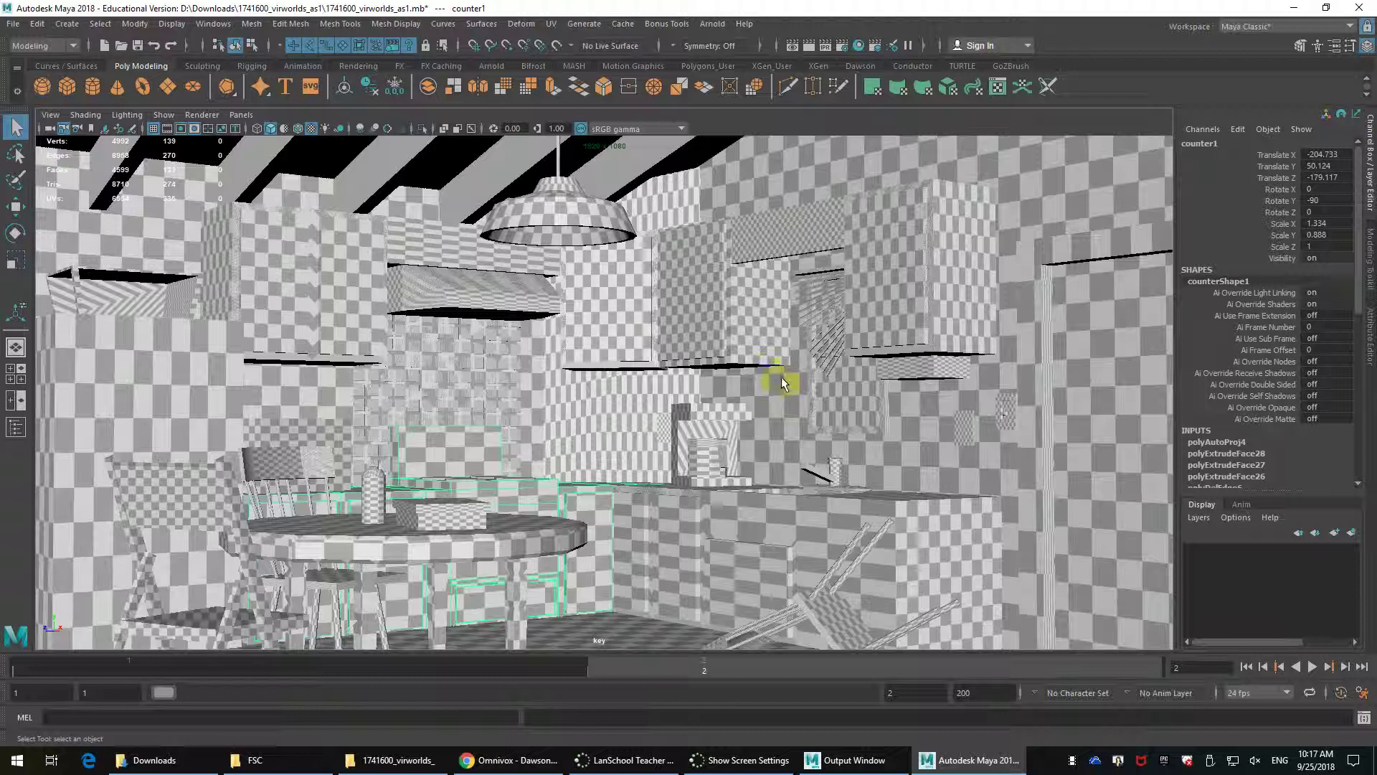
click(813, 342)
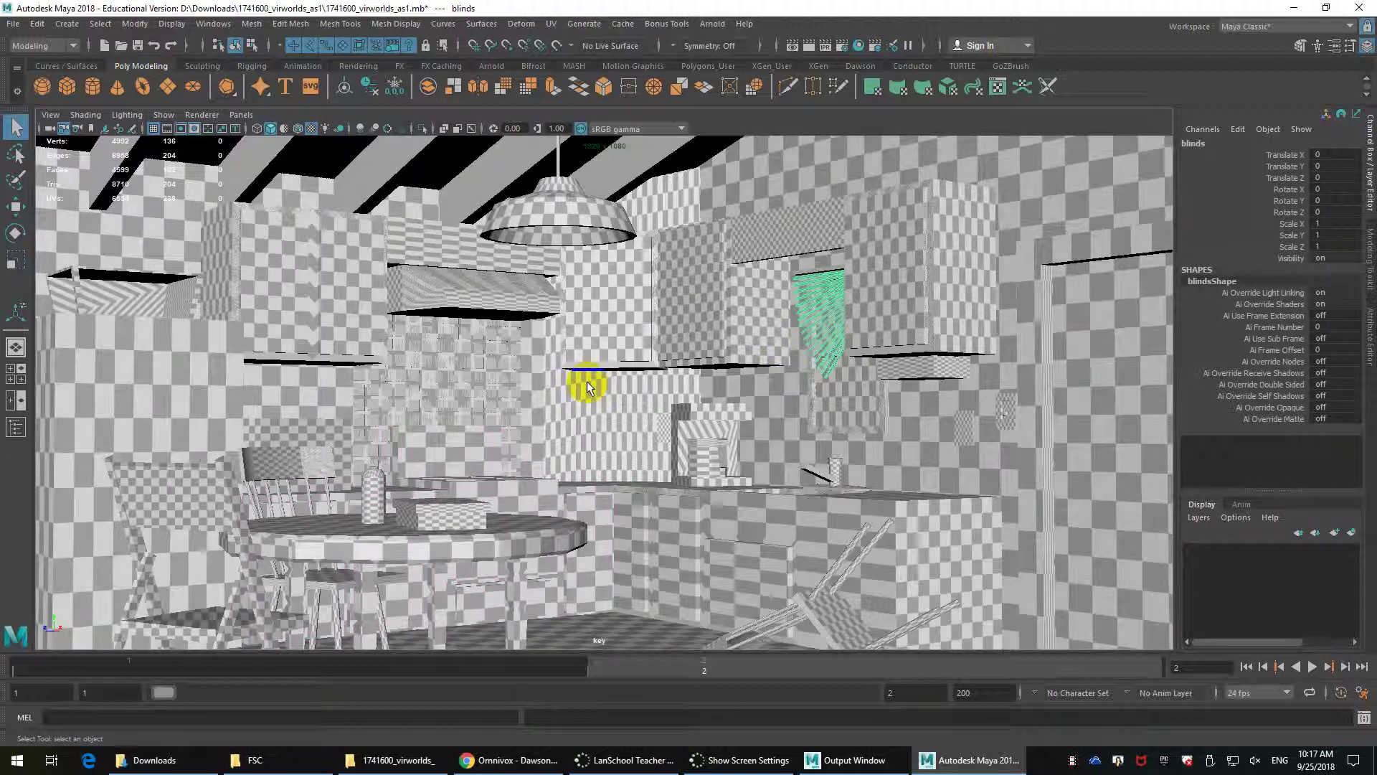
Apply a Camera-based UV projection to the range hood.
click(459, 281)
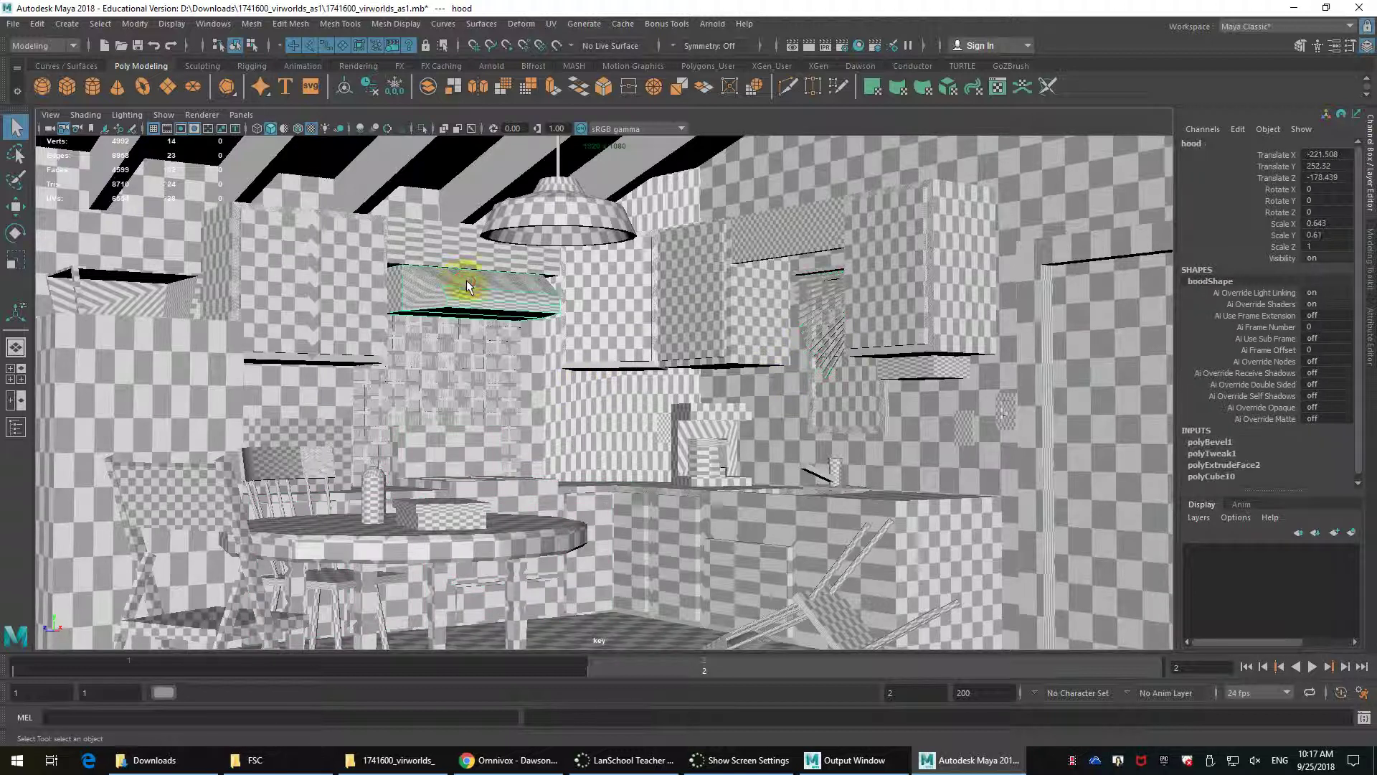
click(551, 24)
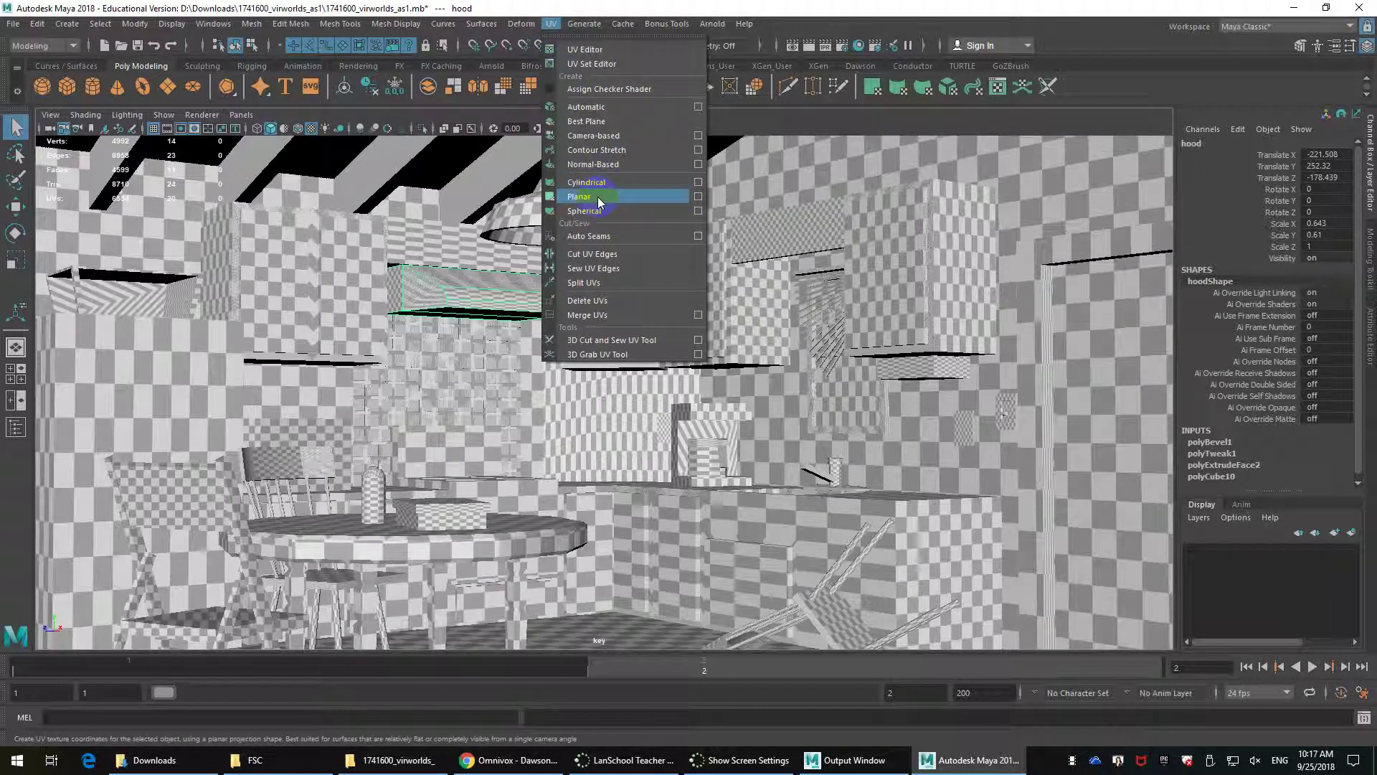
click(603, 137)
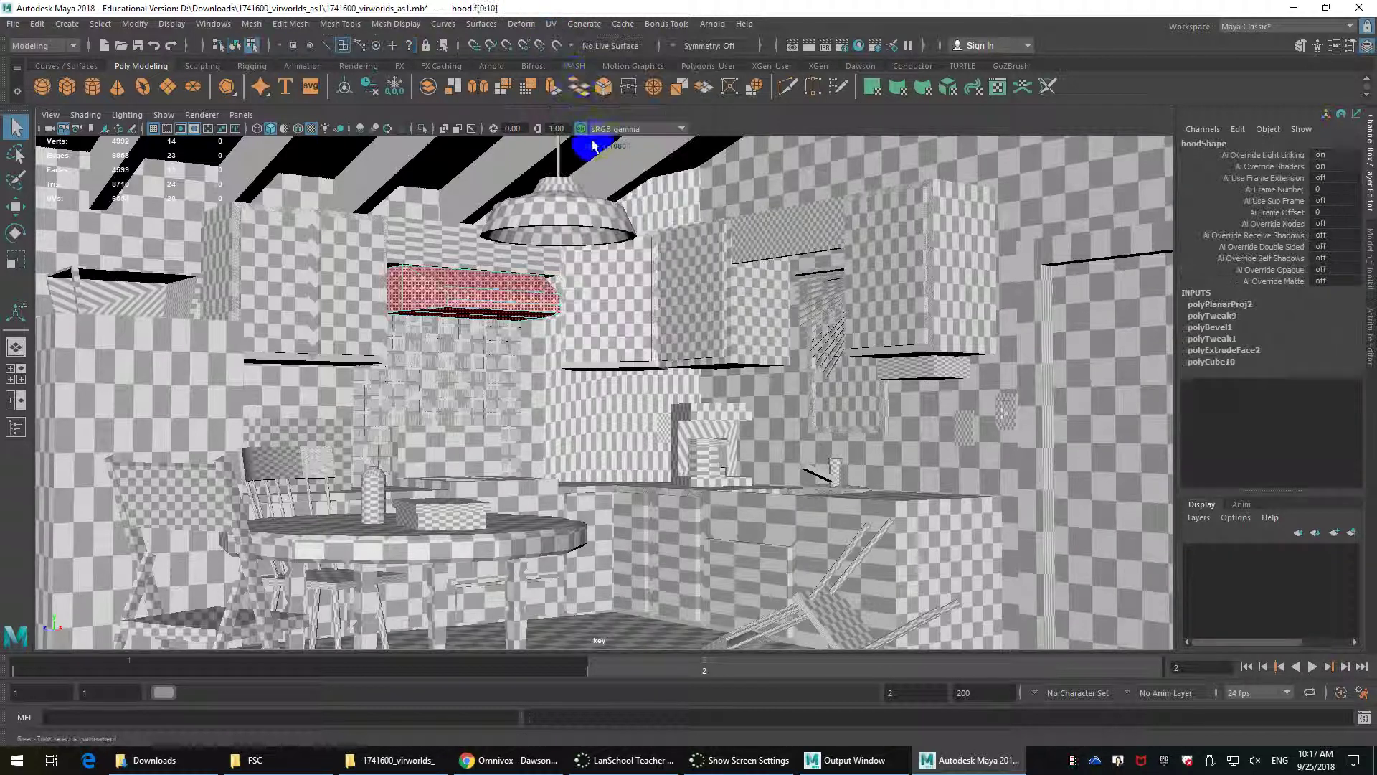
Inspect the hood's stretched squares up close in the perspective view and apply an Automatic UV projection to its faces.
click(242, 119)
click(414, 152)
click(233, 119)
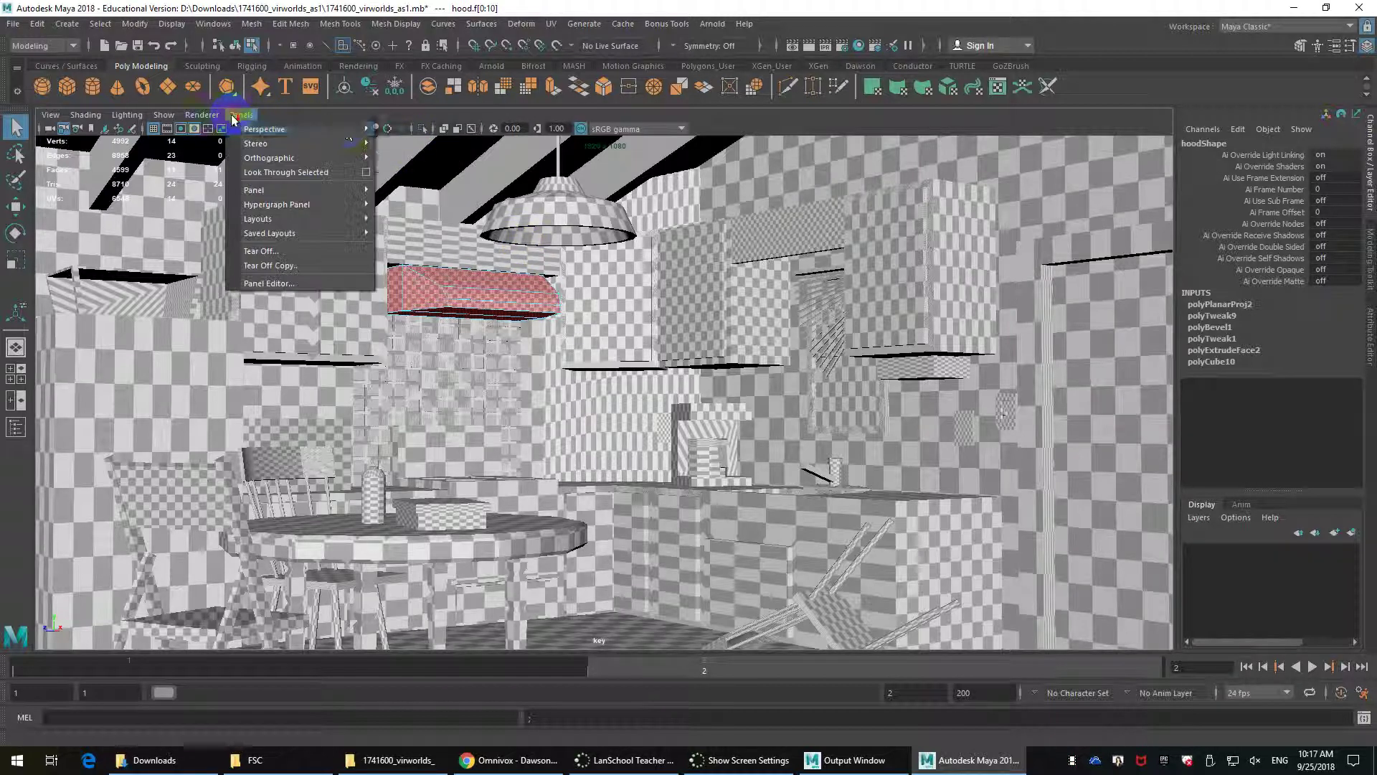
mouse_move(348, 132)
click(401, 148)
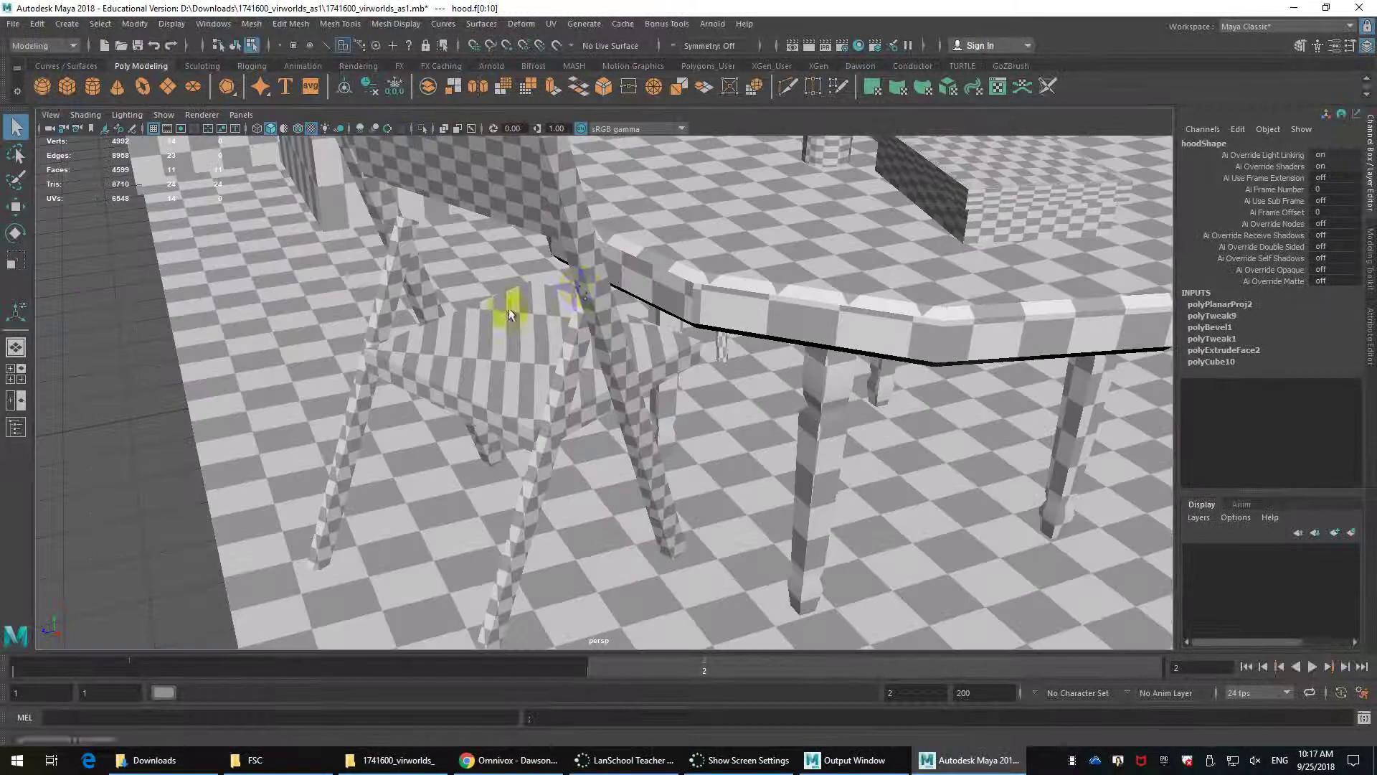
key(f)
alt+drag(587, 300, 667, 298)
click(551, 24)
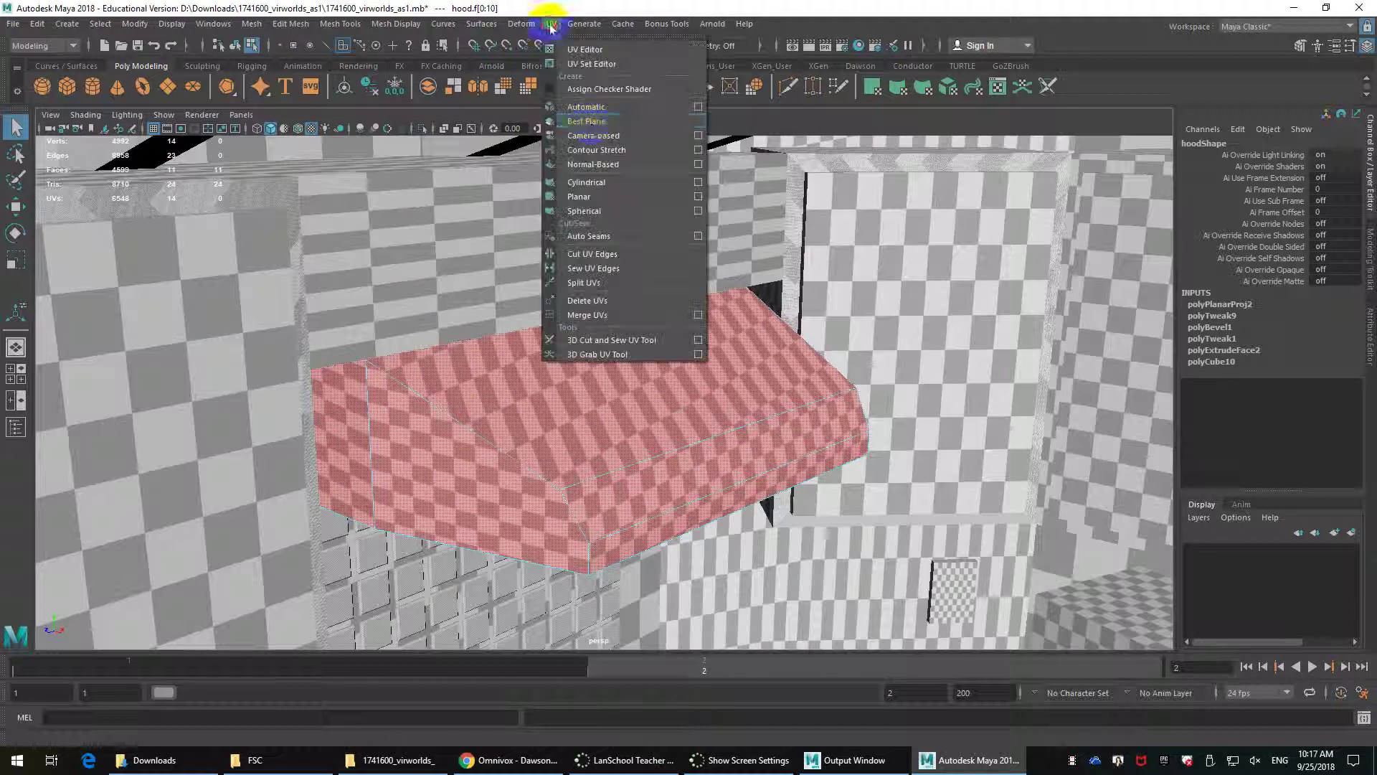
click(602, 110)
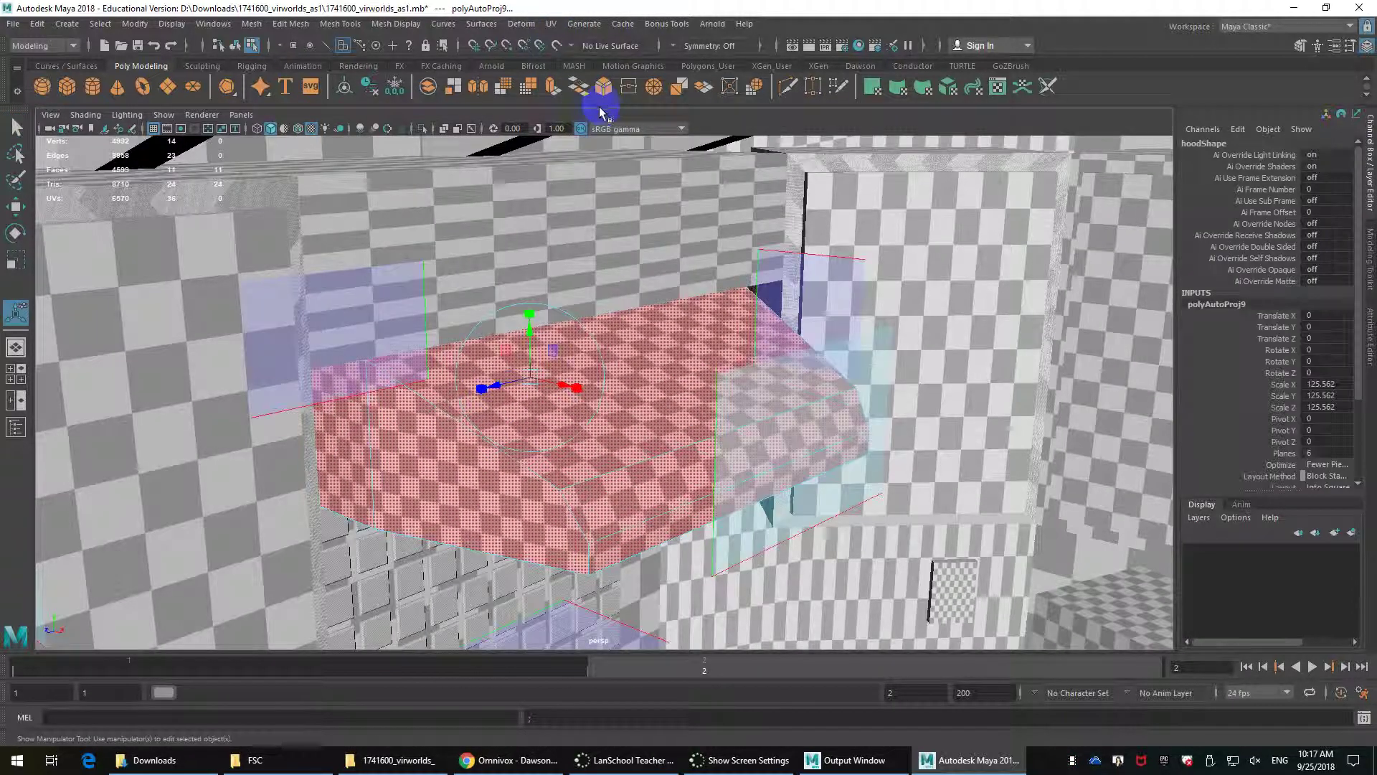
Select the coffee machine on the counter as a whole object and apply an Automatic UV projection to it.
scroll(697, 425, down, 5)
alt+middle_drag(685, 422, 545, 277)
alt+drag(565, 333, 651, 347)
scroll(651, 347, up, 5)
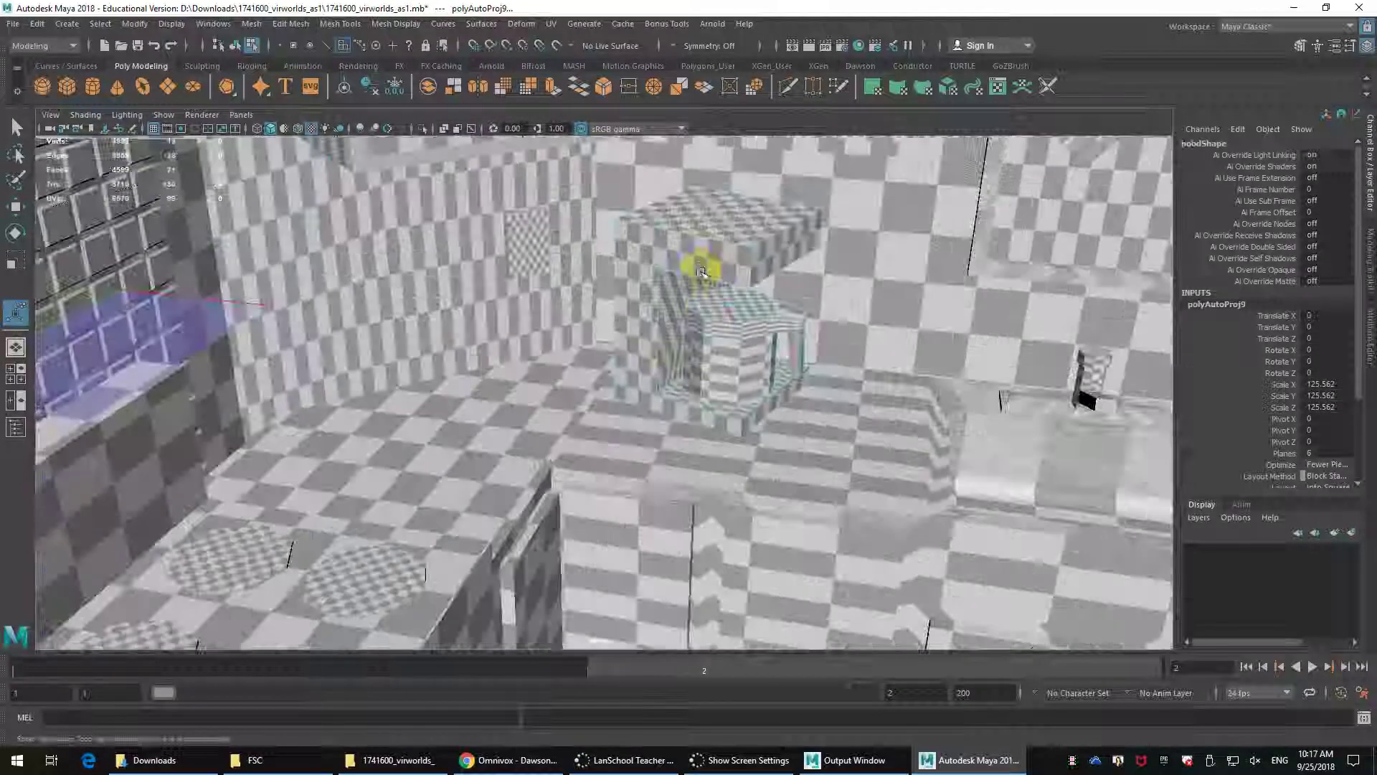
click(703, 272)
alt+drag(719, 282, 652, 290)
right_drag(656, 274, 683, 263)
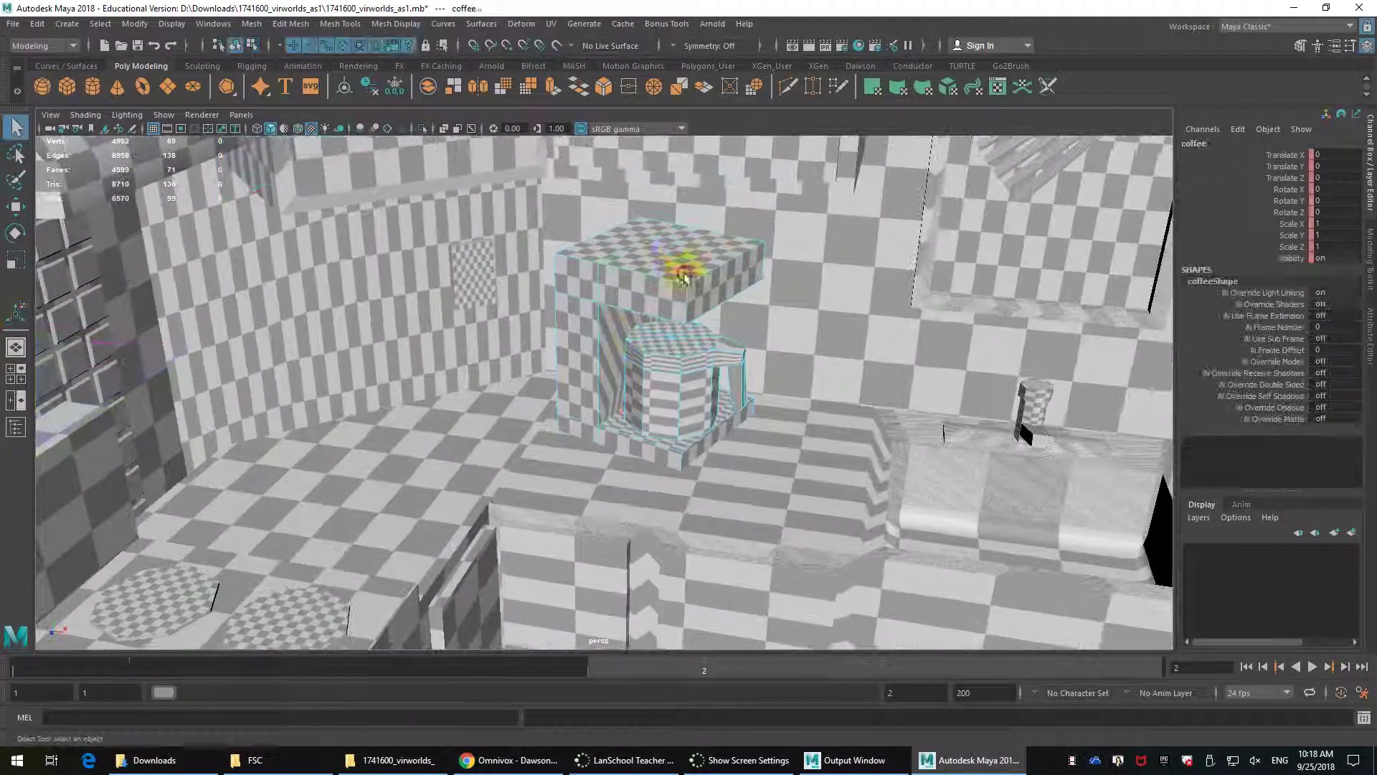
click(551, 23)
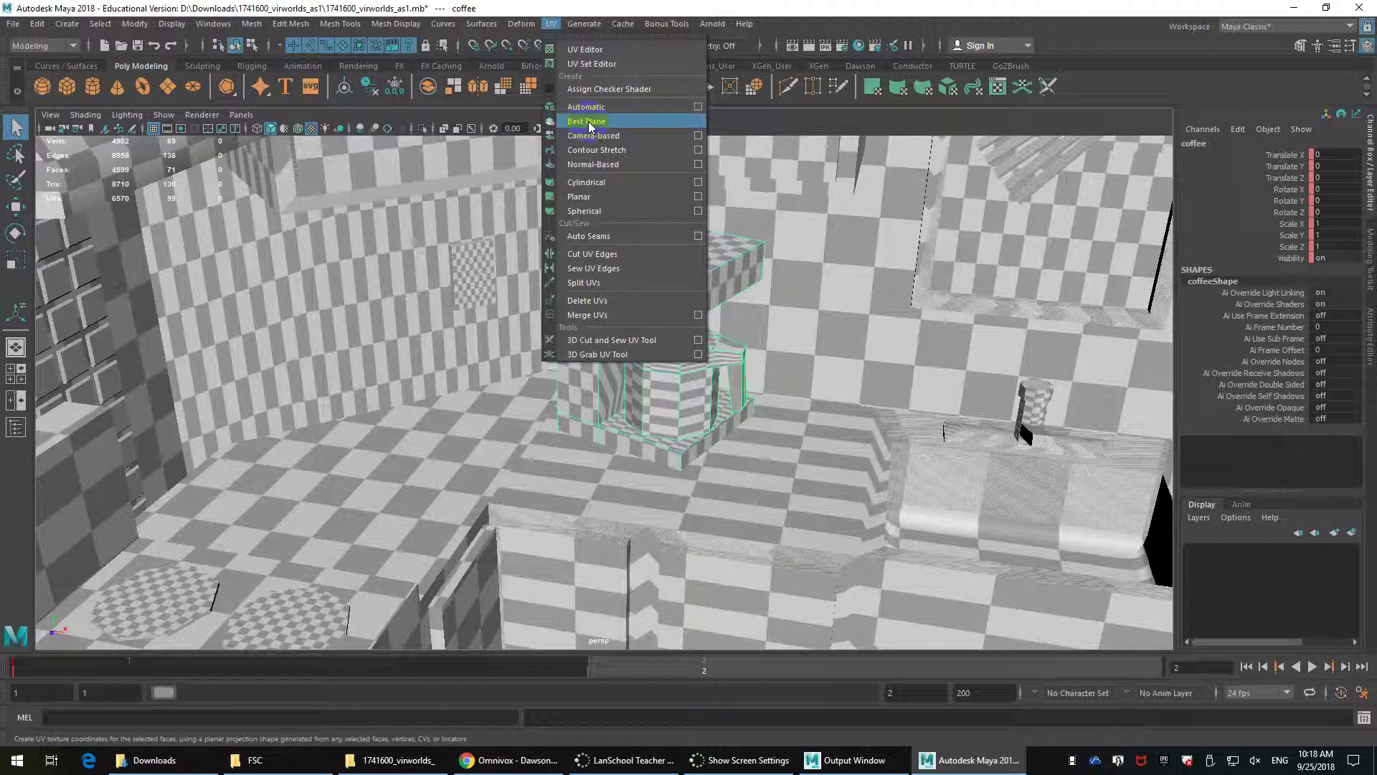
click(586, 108)
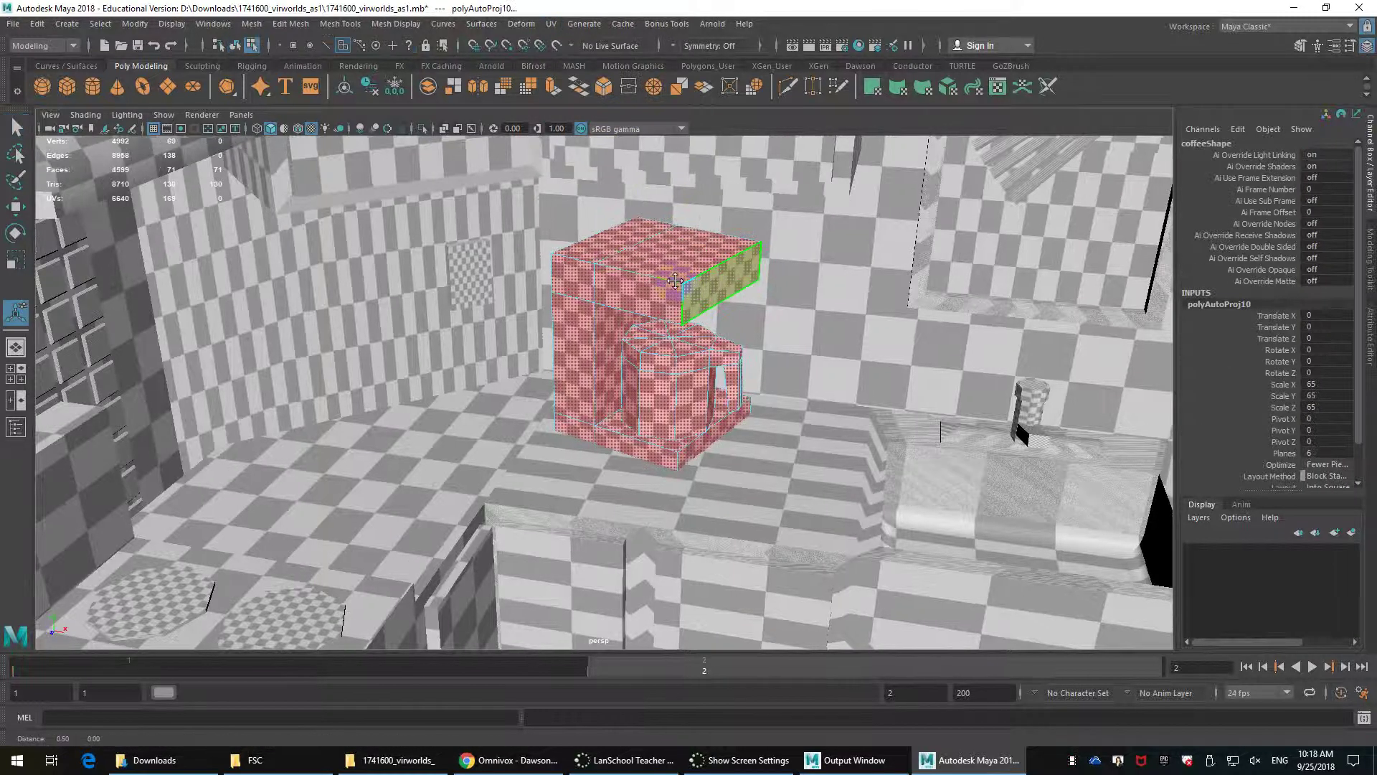
Try to apply a Camera-based UV projection to the window blinds.
alt+middle_drag(678, 284, 510, 312)
alt+drag(511, 312, 592, 315)
alt+middle_drag(592, 315, 430, 486)
click(667, 225)
scroll(677, 210, up, 3)
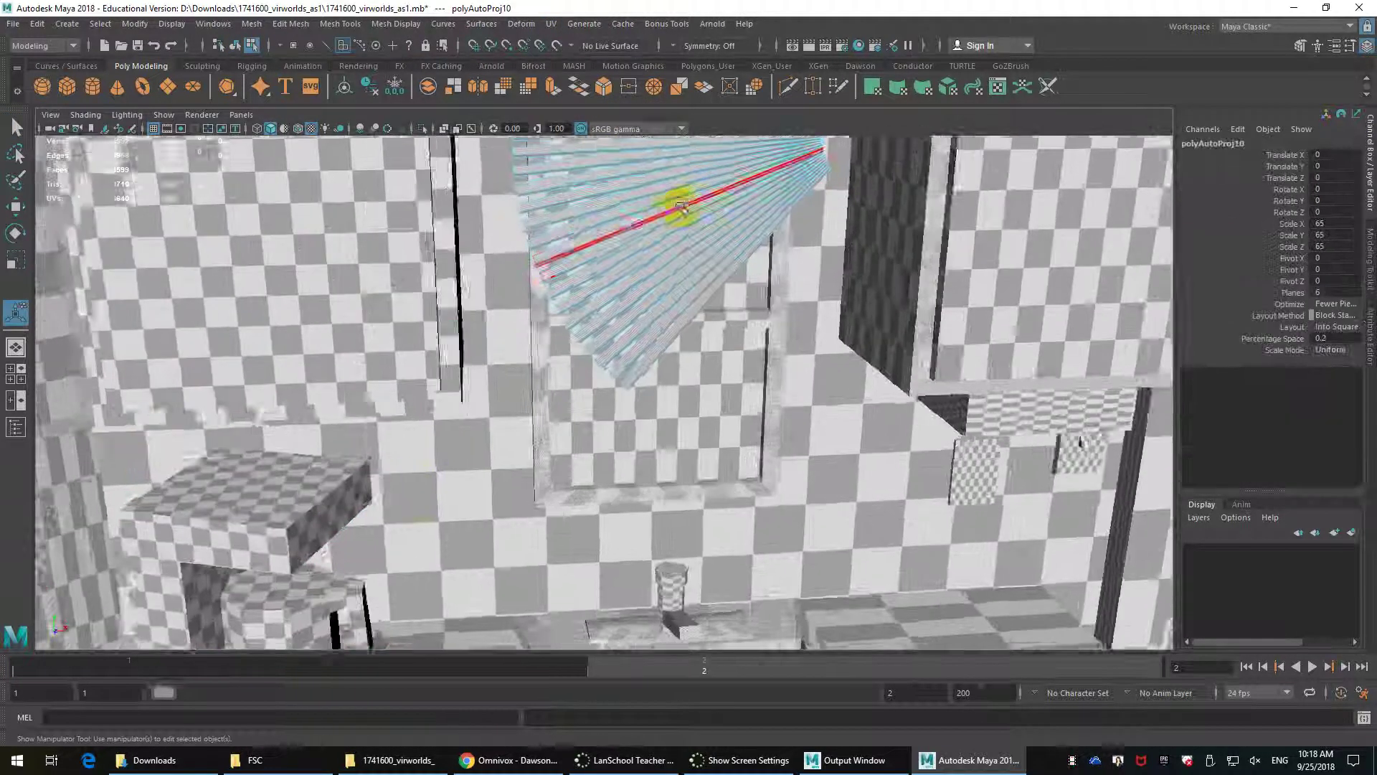
alt+middle_drag(676, 209, 592, 315)
scroll(592, 314, up, 2)
alt+drag(556, 304, 590, 222)
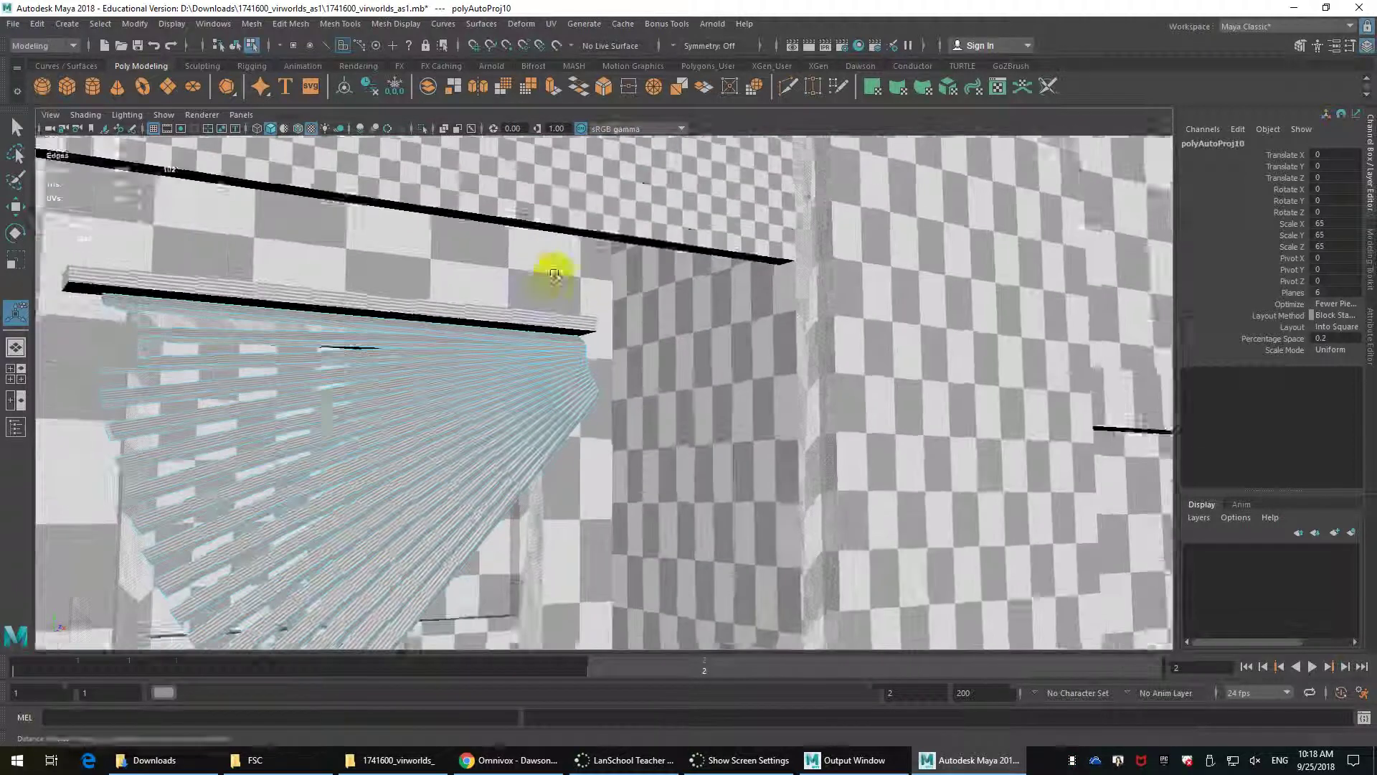
alt+middle_drag(478, 149, 507, 120)
alt+drag(446, 298, 460, 322)
click(551, 24)
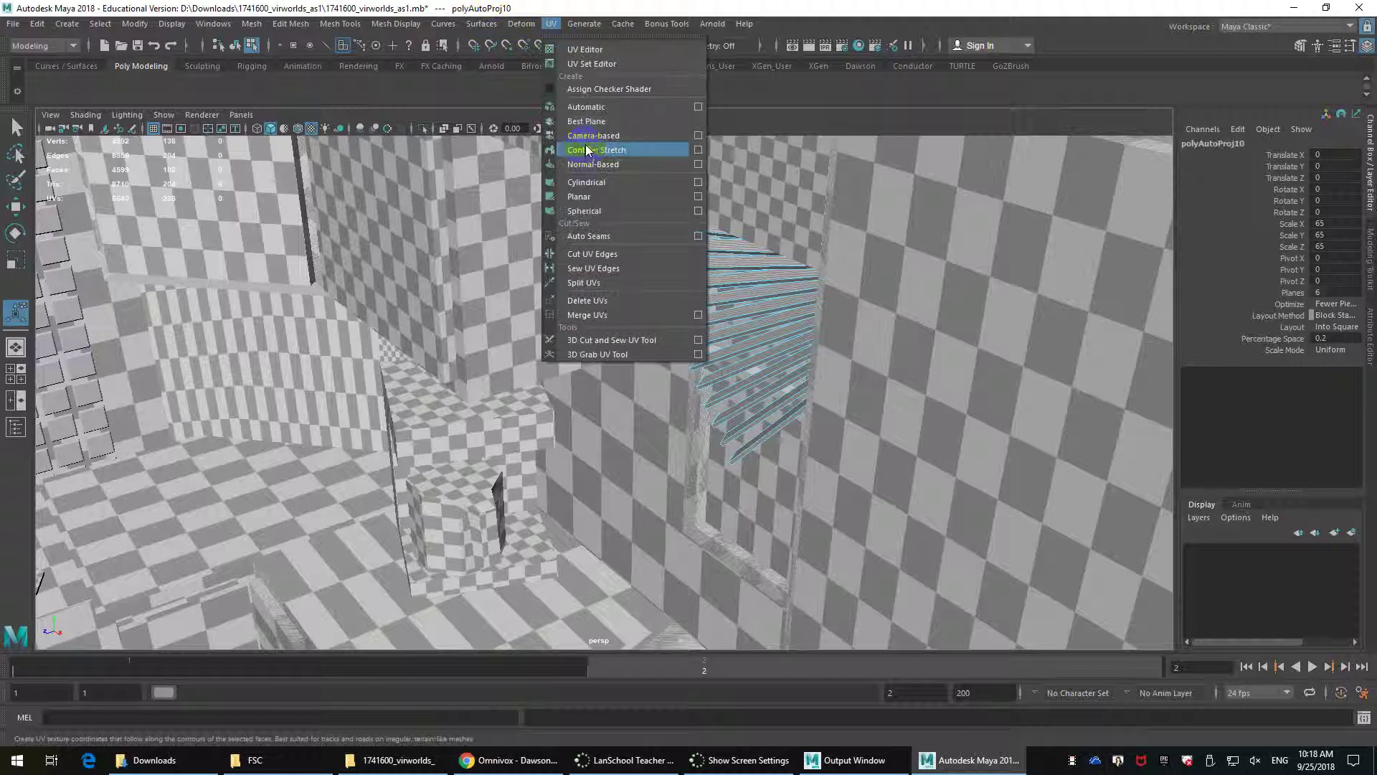
click(591, 136)
Switch the blinds to object selection, apply a Camera-based UV projection and check the slats' pattern from the front.
right_drag(701, 252, 738, 233)
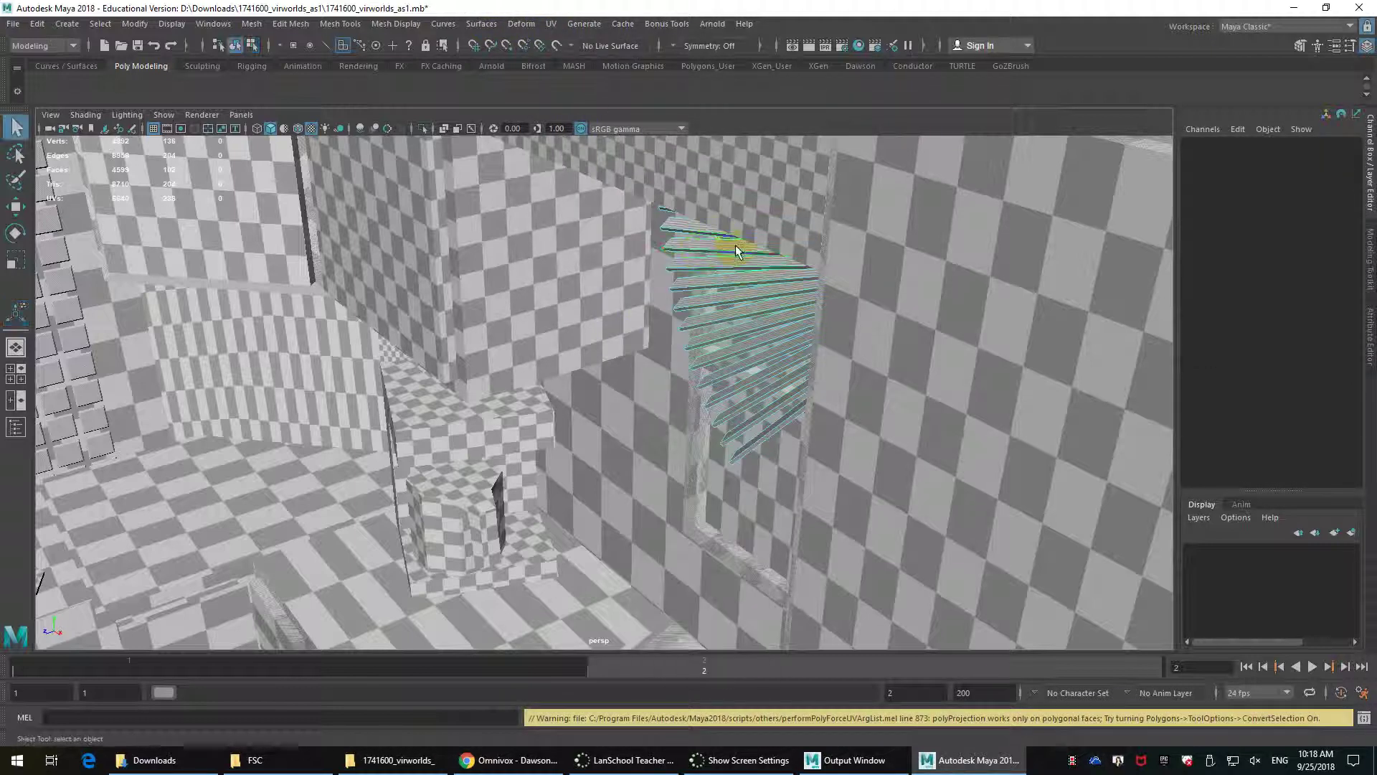
click(551, 23)
click(581, 137)
alt+drag(638, 293, 806, 304)
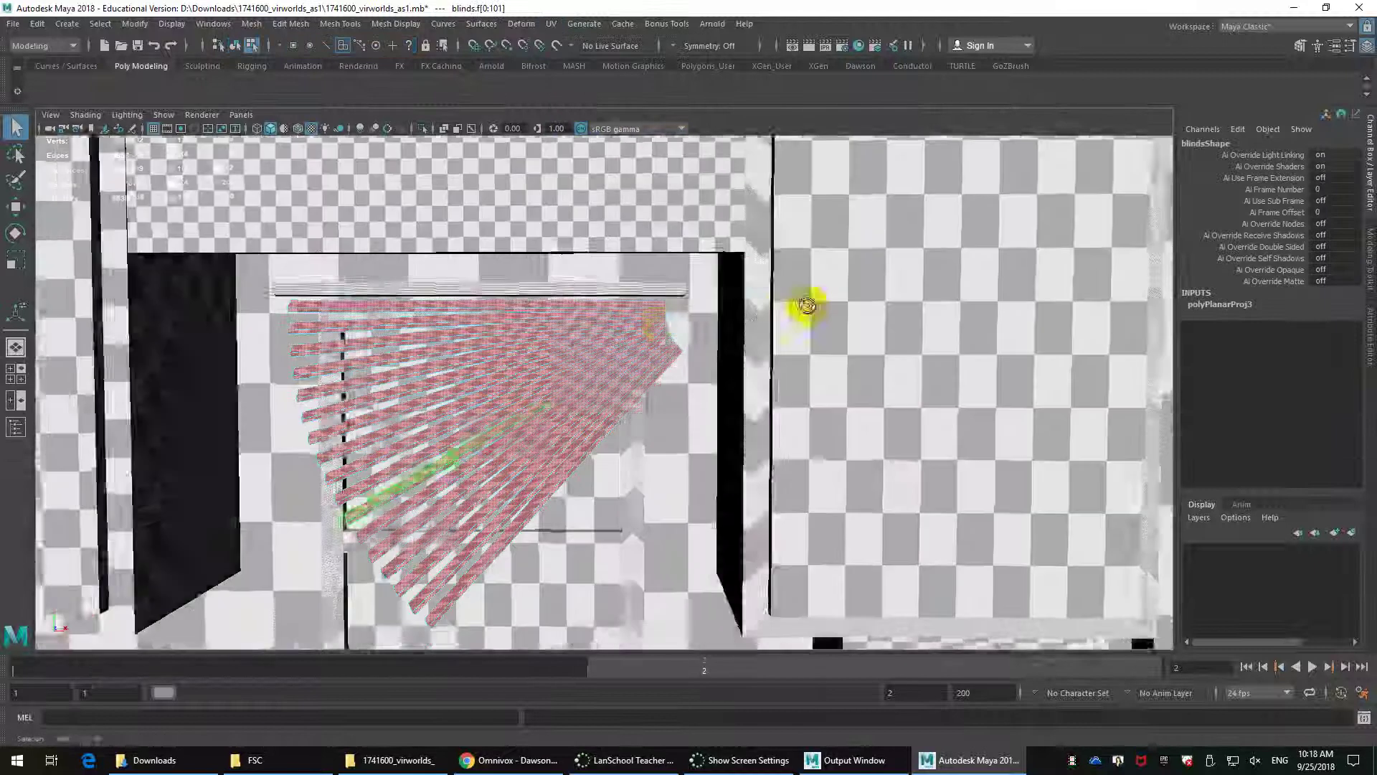
alt+middle_drag(538, 323, 618, 249)
scroll(609, 258, up, 2)
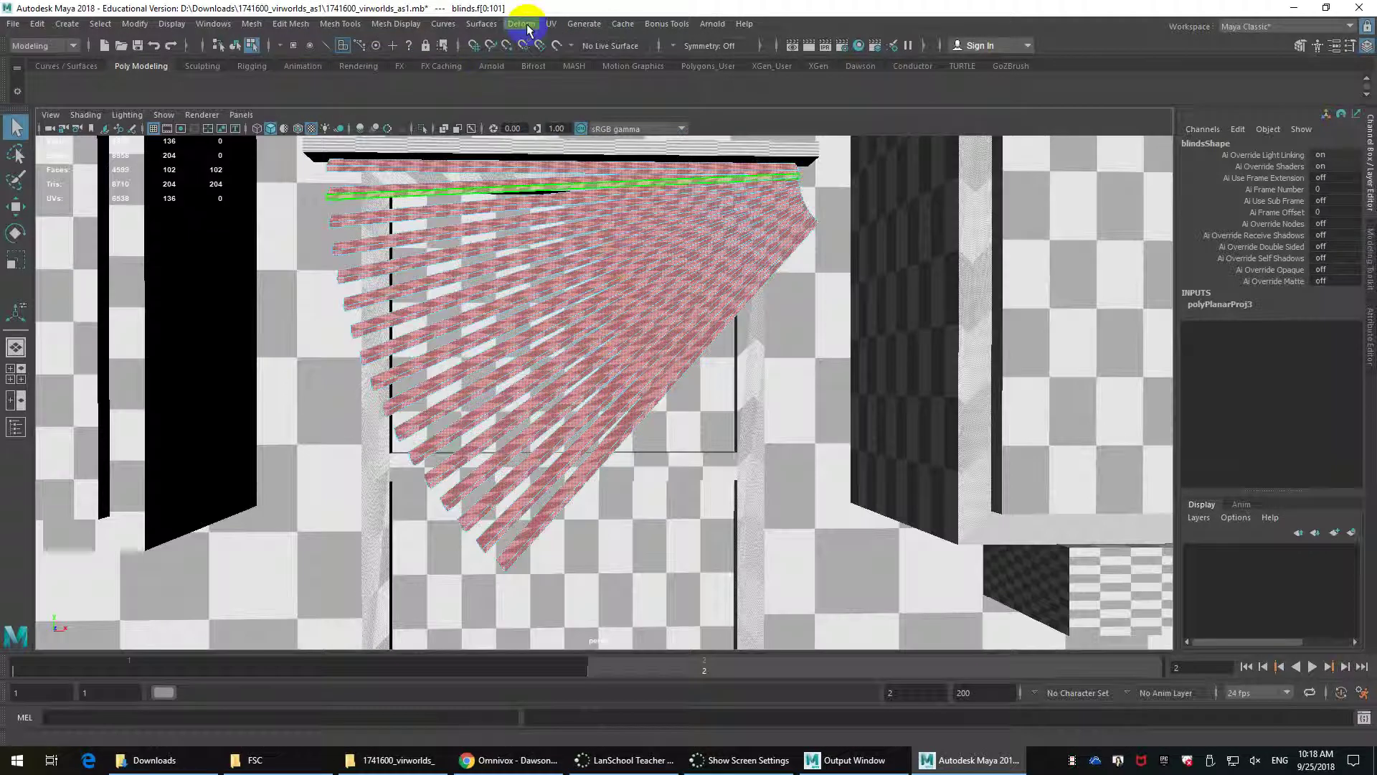
Apply a Planar UV projection with the existing settings to the blinds' faces and check the slats.
click(551, 23)
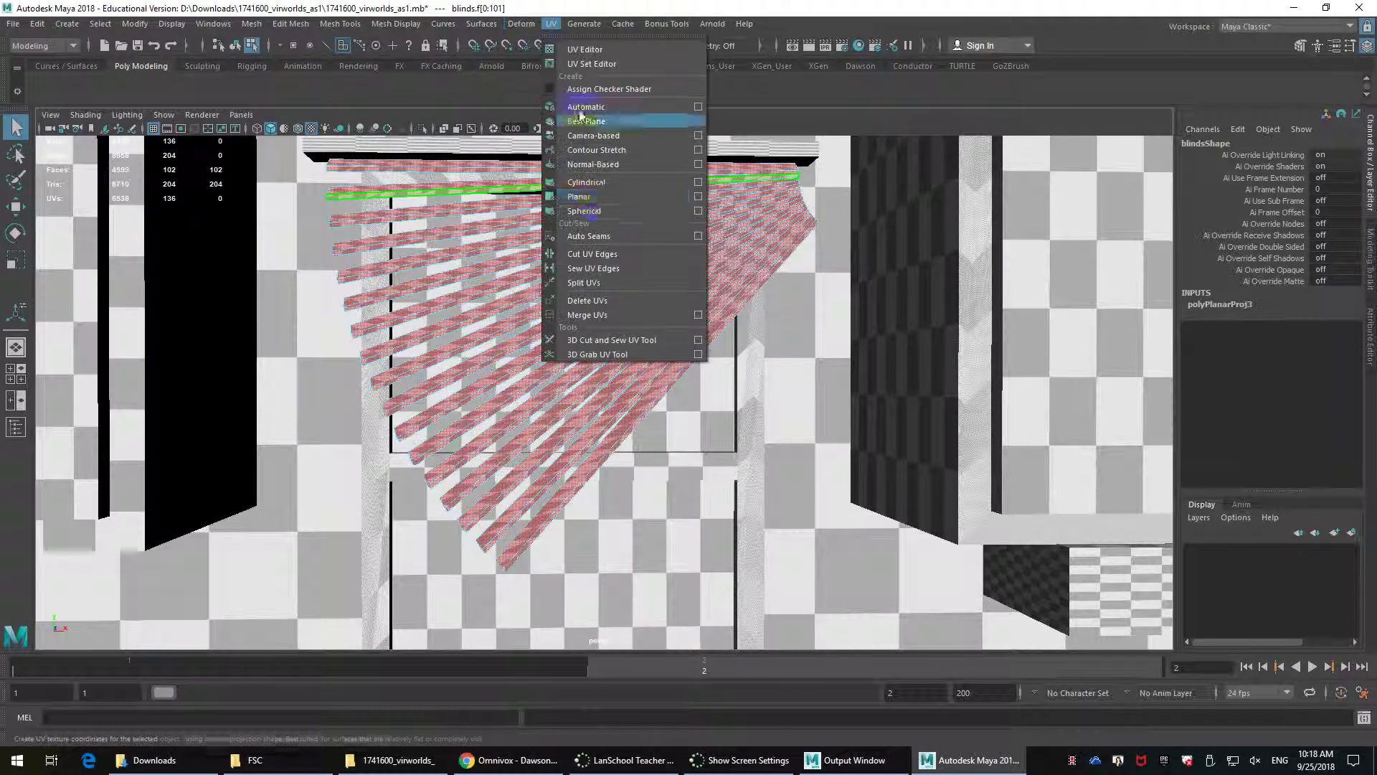
click(602, 200)
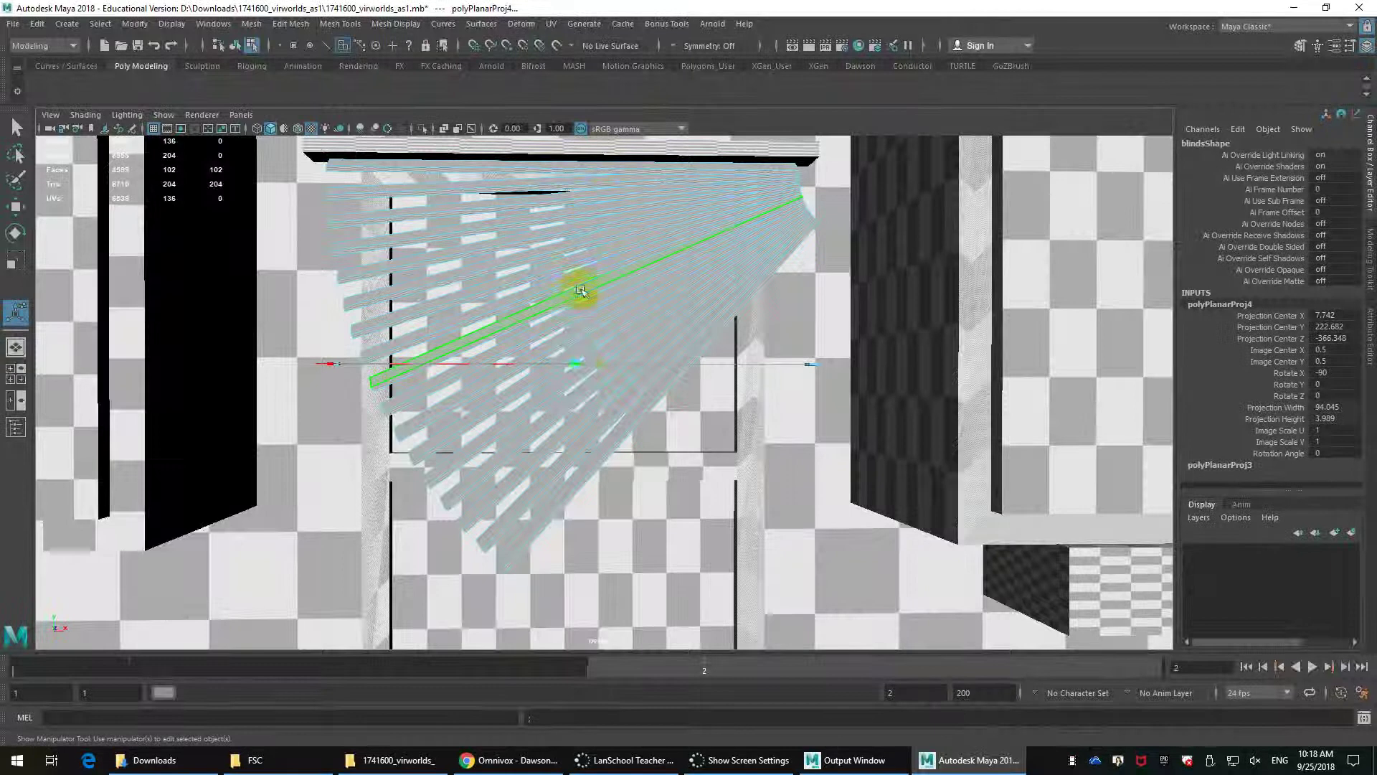
alt+drag(587, 377, 636, 414)
alt+middle_drag(385, 163, 612, 473)
scroll(556, 394, down, 3)
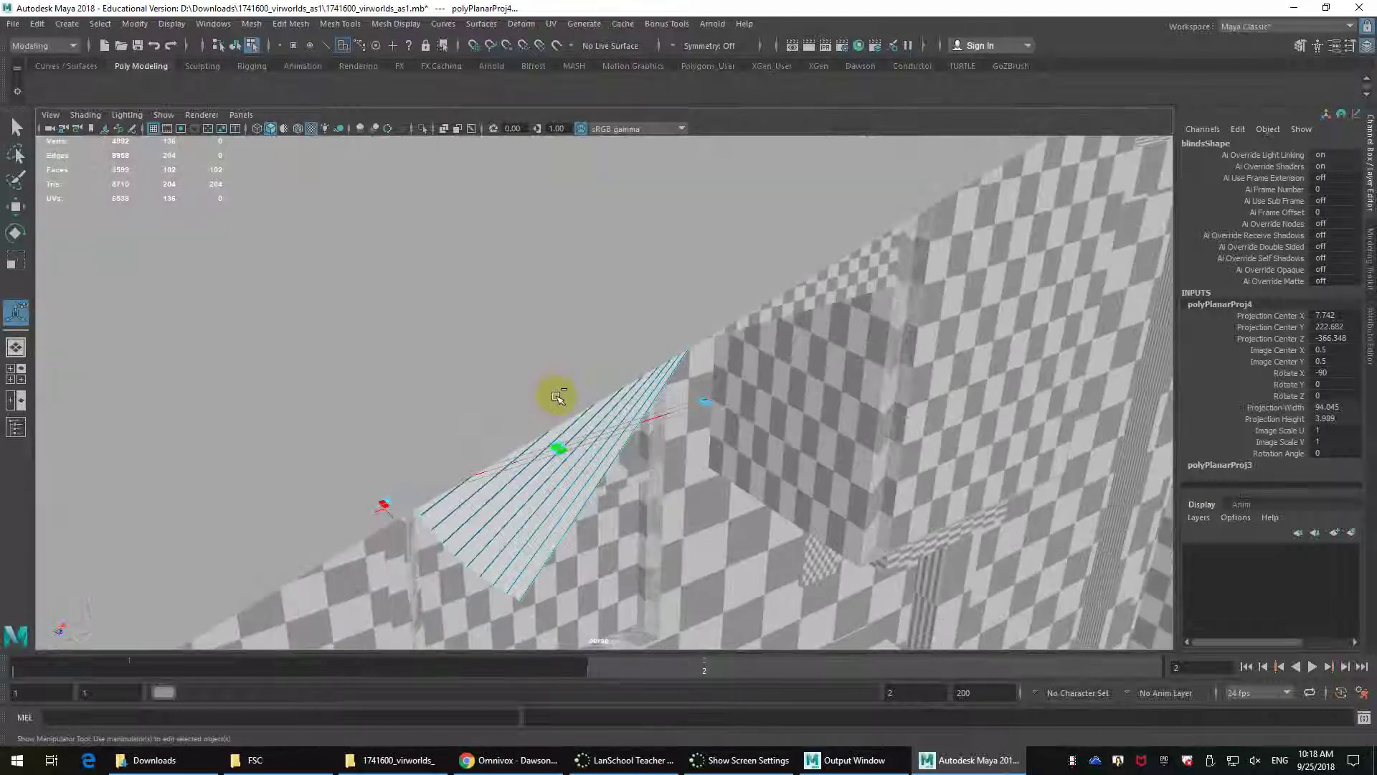
Isolate the window blinds and examine the stretched pattern on the slats from the side and front.
key(ctrl+1)
alt+drag(561, 388, 661, 431)
alt+middle_drag(500, 366, 705, 338)
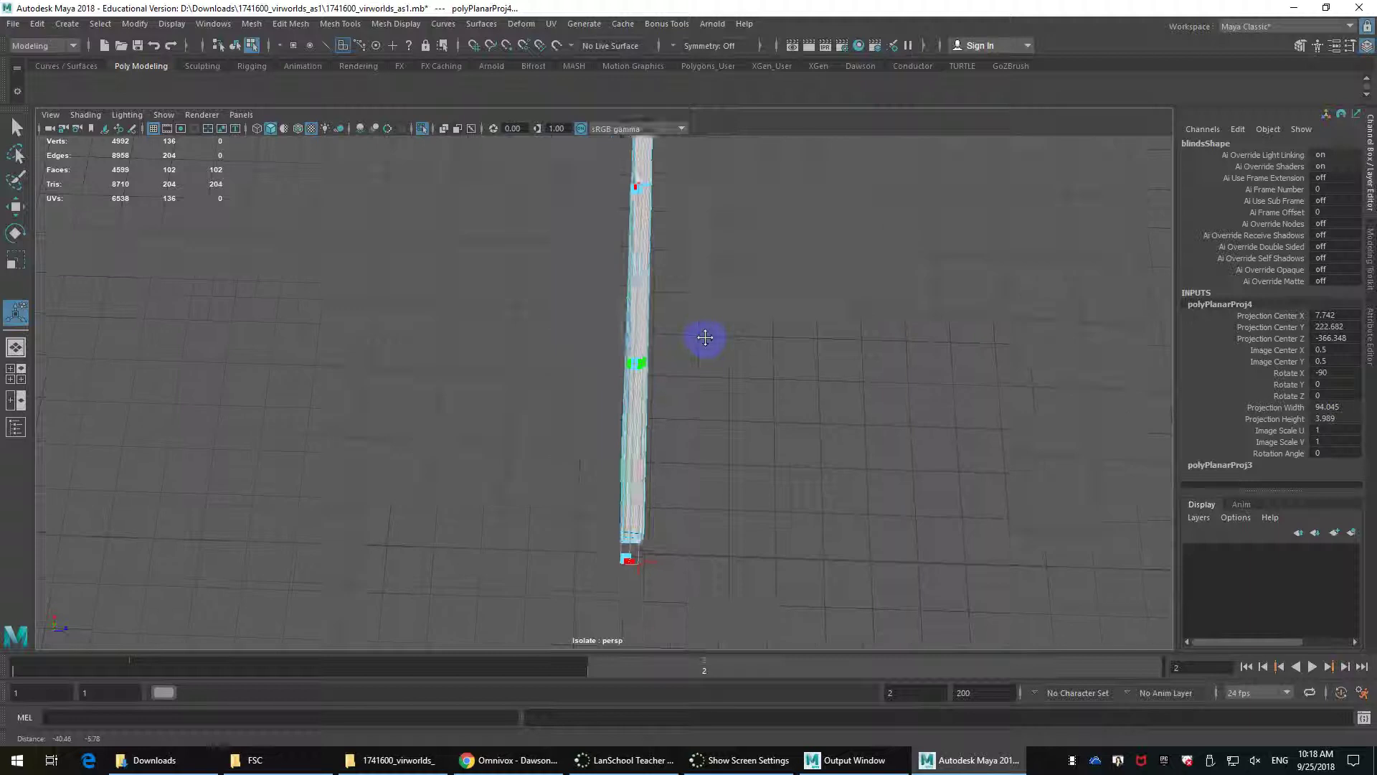
scroll(688, 359, up, 7)
scroll(713, 364, down, 7)
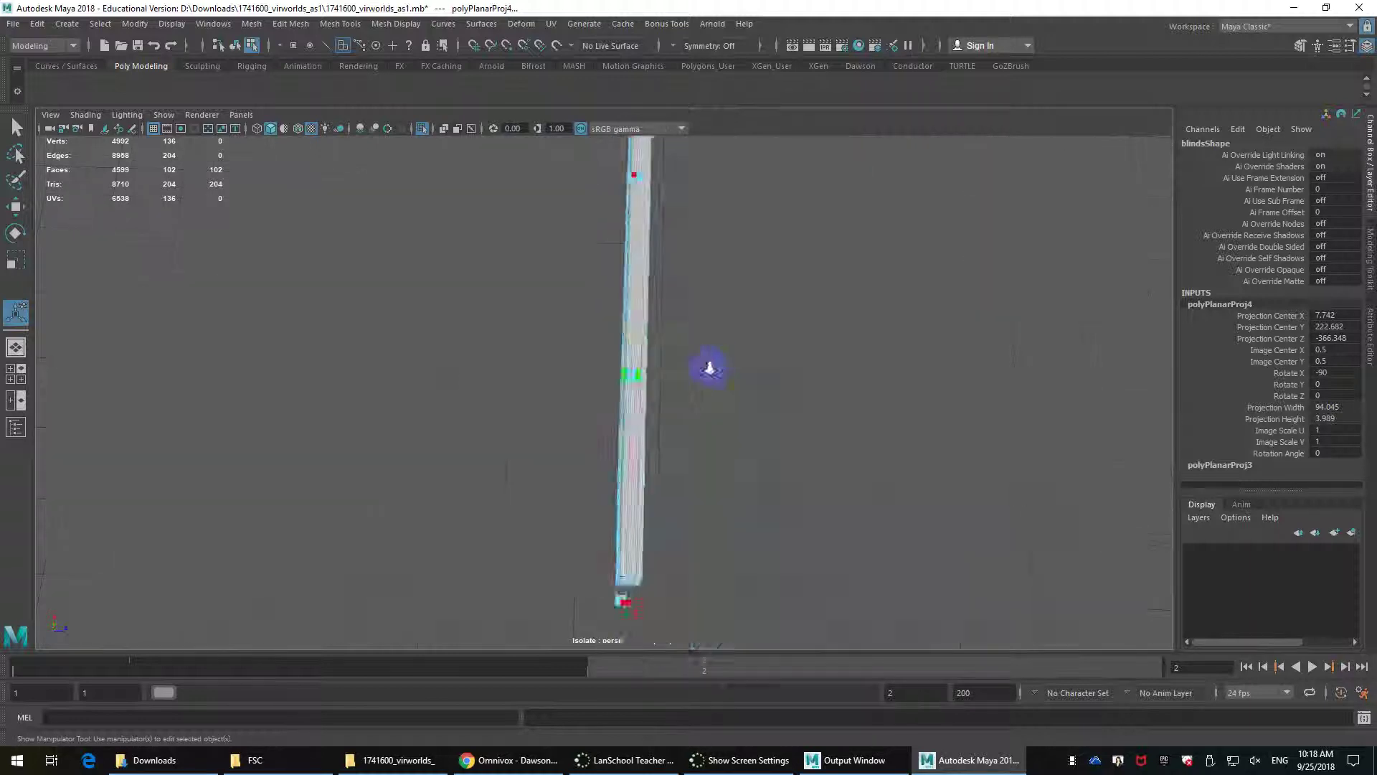
alt+drag(670, 396, 563, 324)
alt+middle_drag(563, 325, 507, 219)
Apply a Planar UV projection to the blinds from the Z axis, fitted to the bounding box, and check the slats.
click(551, 23)
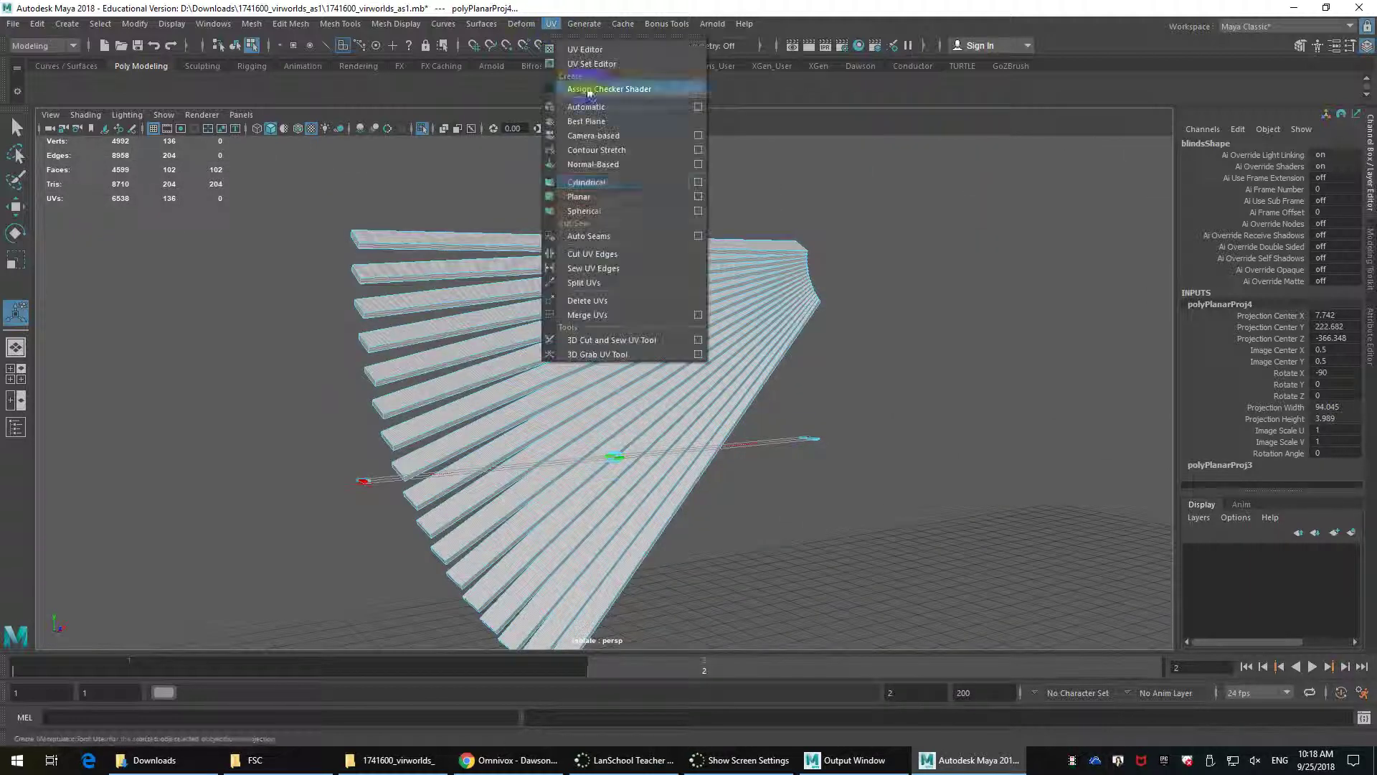
click(698, 197)
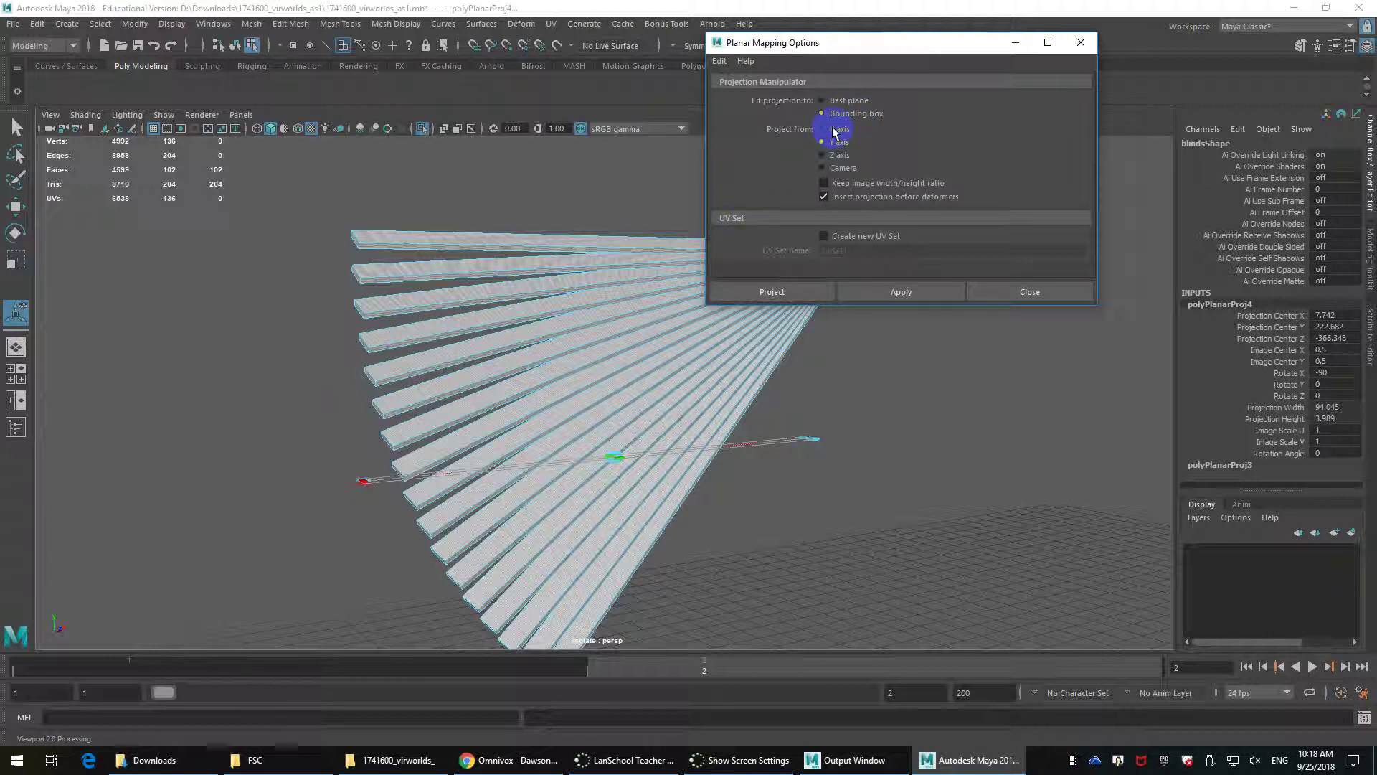
click(901, 292)
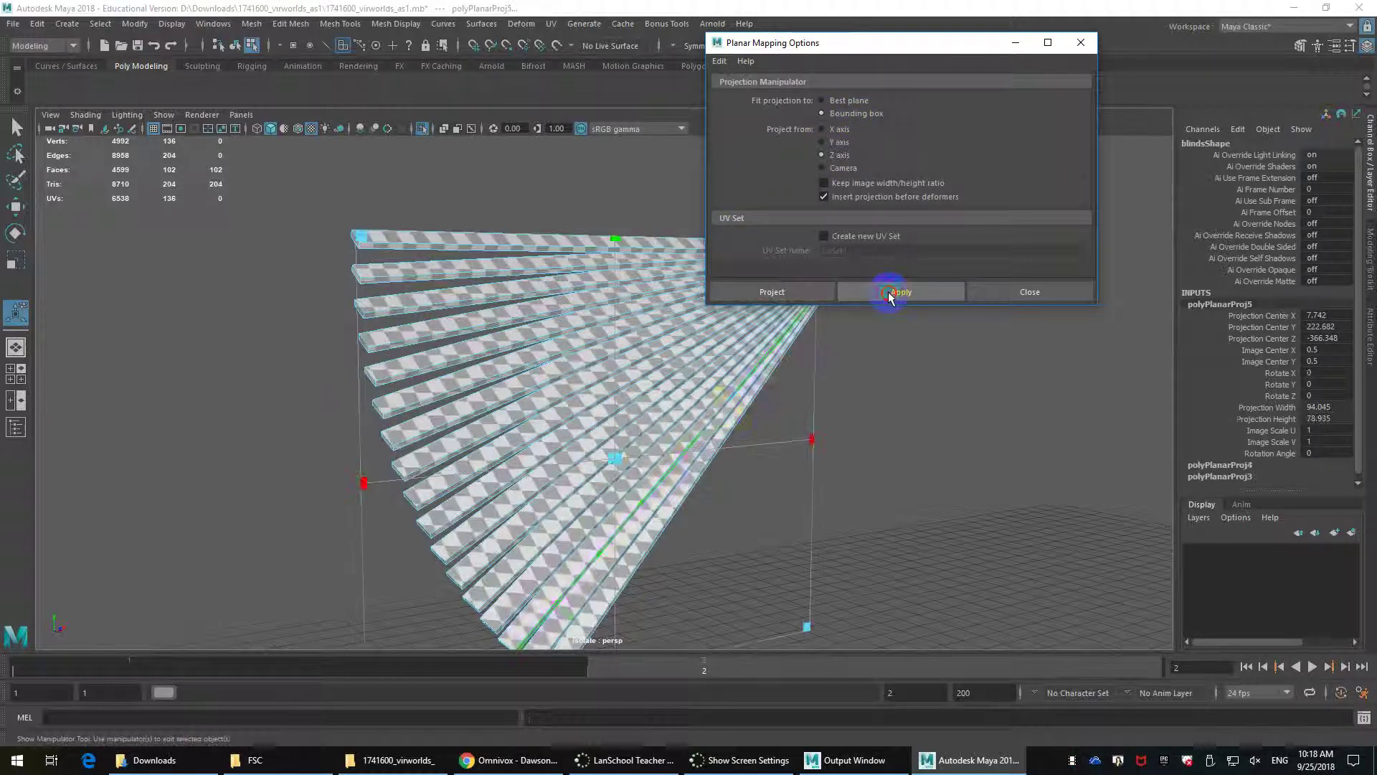
click(564, 337)
alt+drag(564, 337, 629, 294)
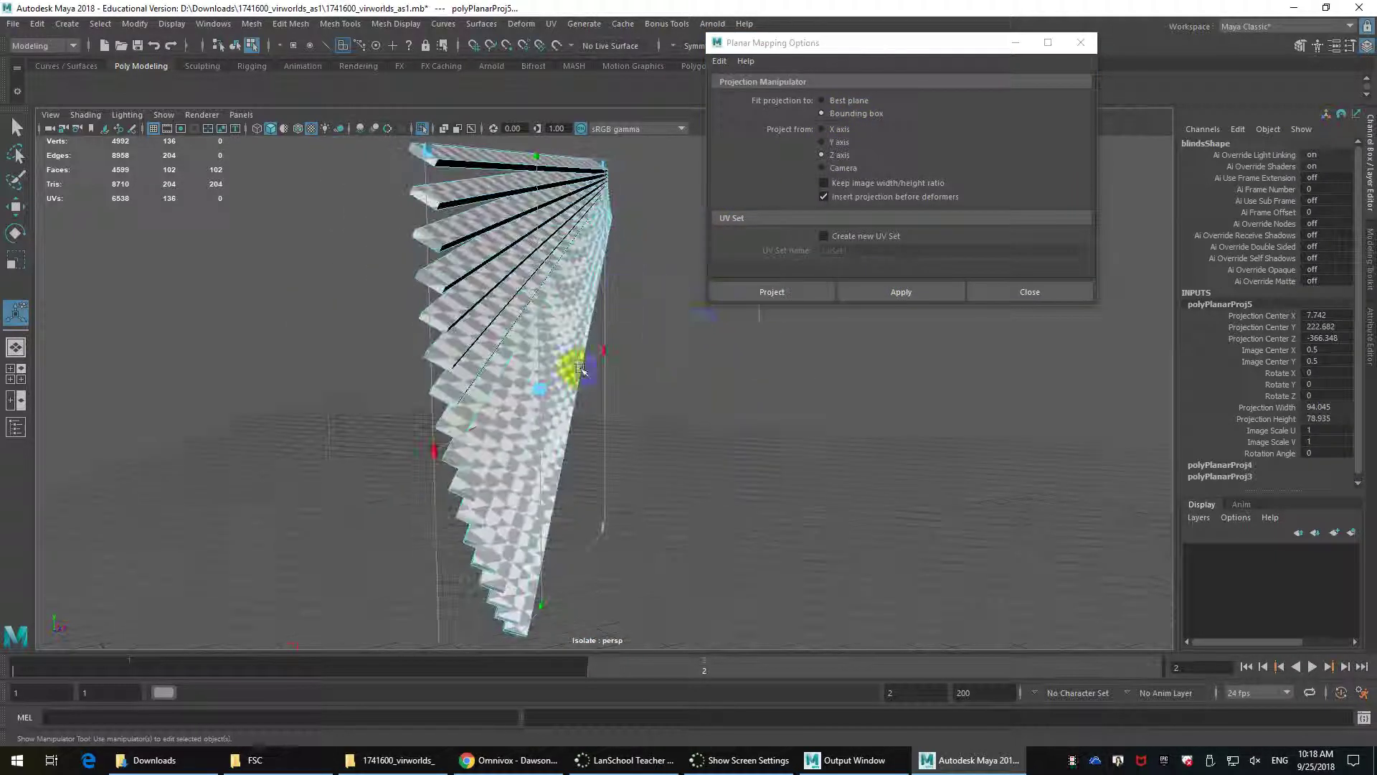
Try projecting the blinds' planar UVs from the X axis instead.
click(839, 130)
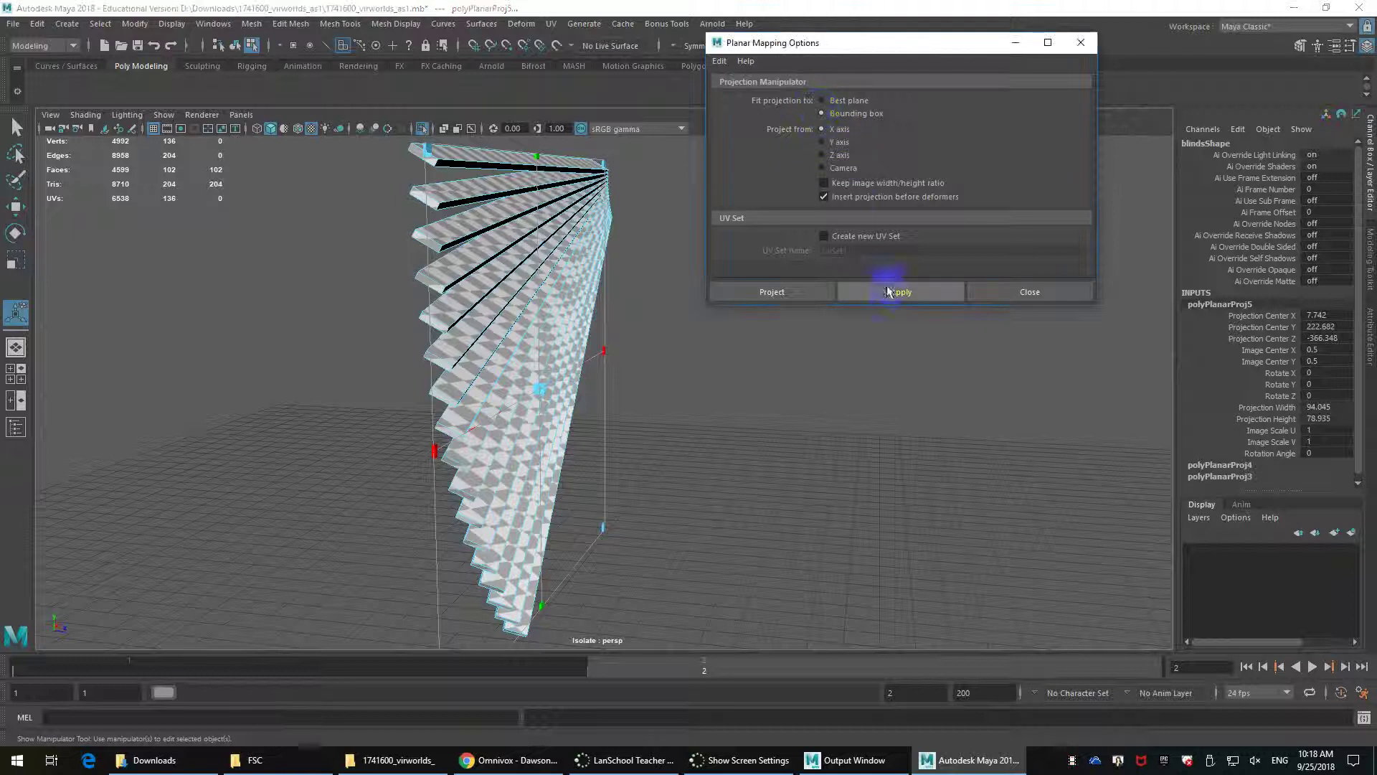
click(901, 292)
alt+drag(556, 307, 626, 299)
Reapply the blinds' planar projection from the Z axis and bring the rest of the kitchen back into view.
click(838, 155)
click(901, 291)
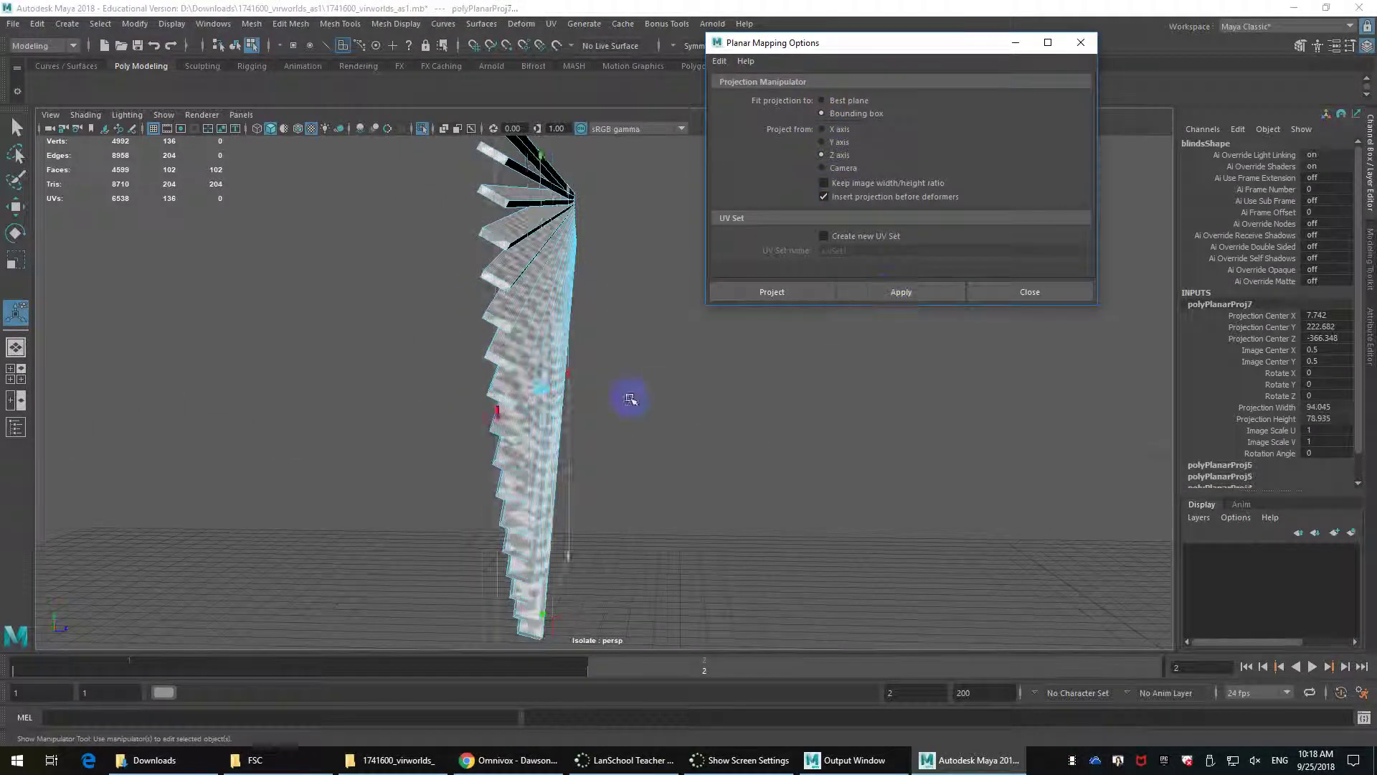
alt+drag(630, 400, 486, 360)
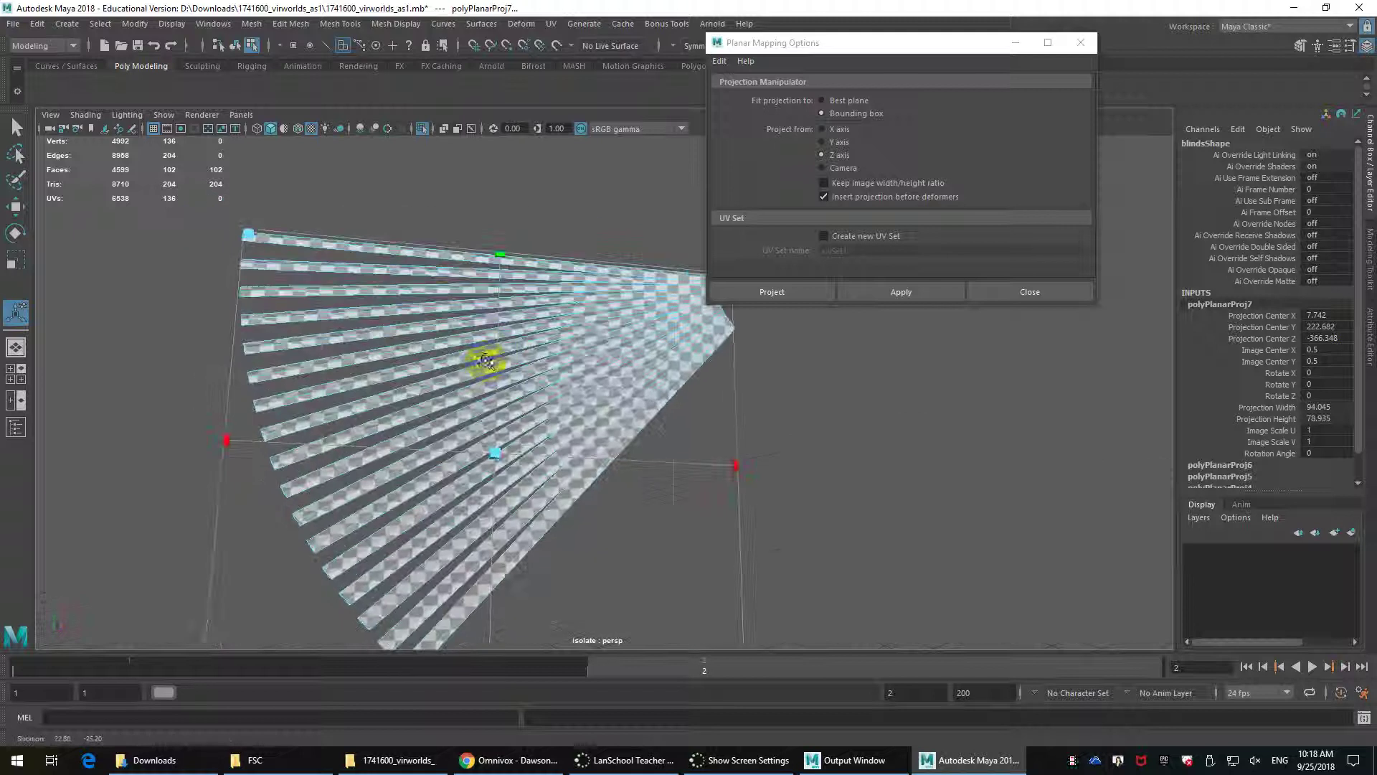
key(space)
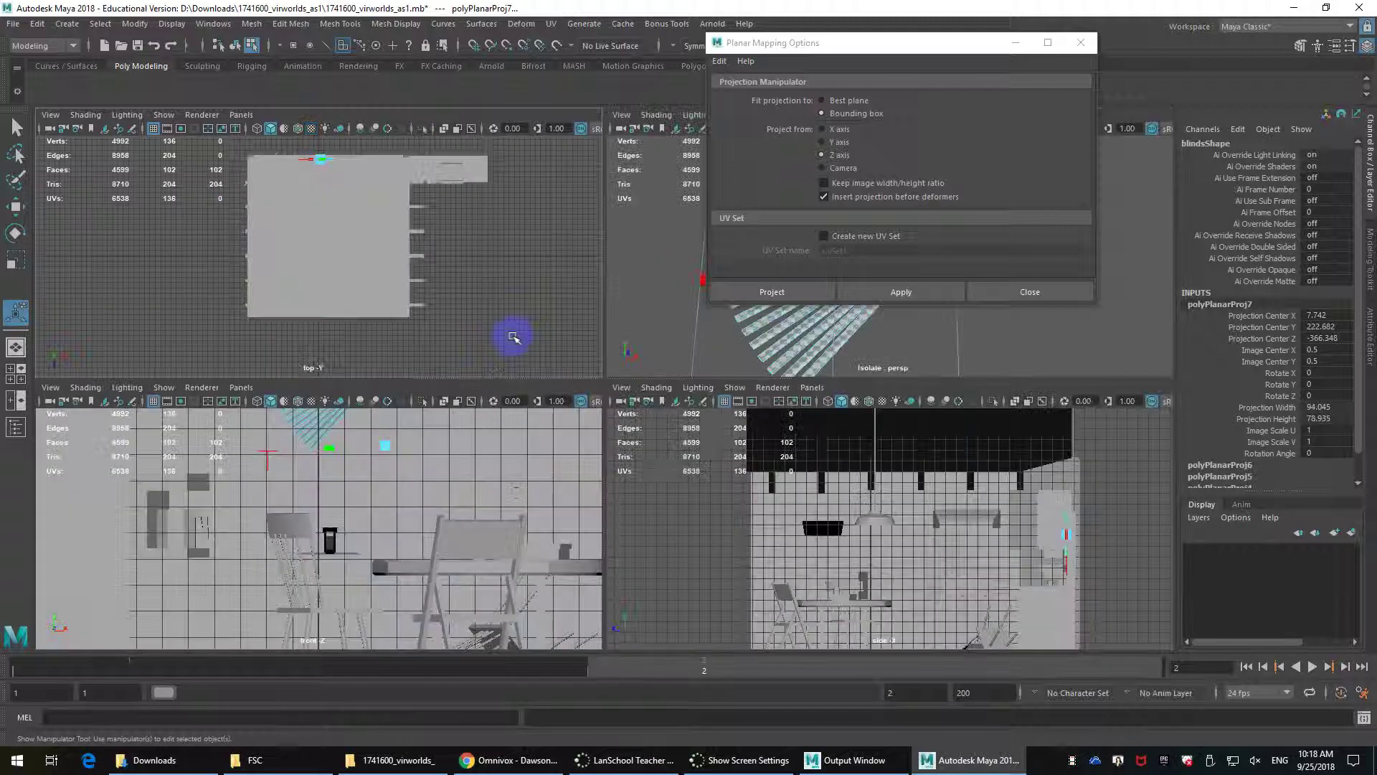
key(space)
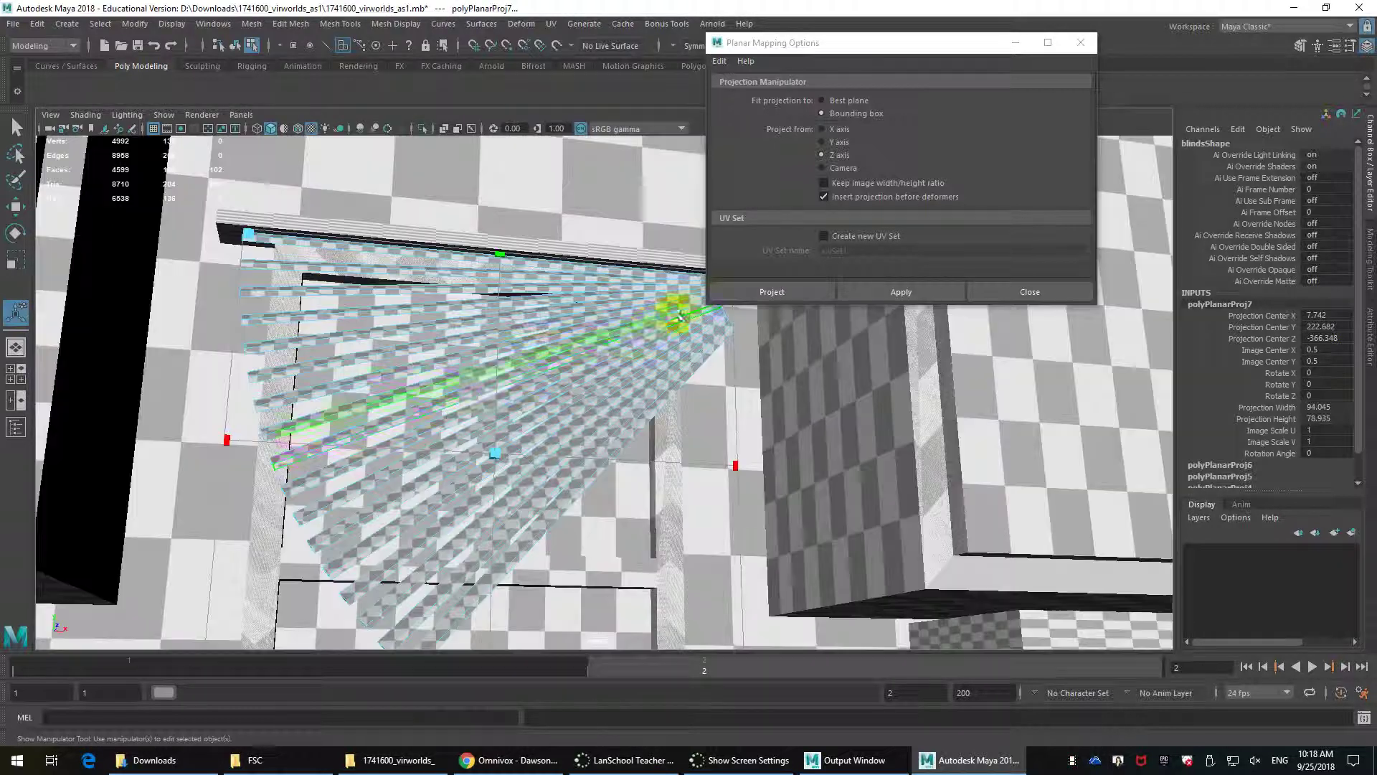